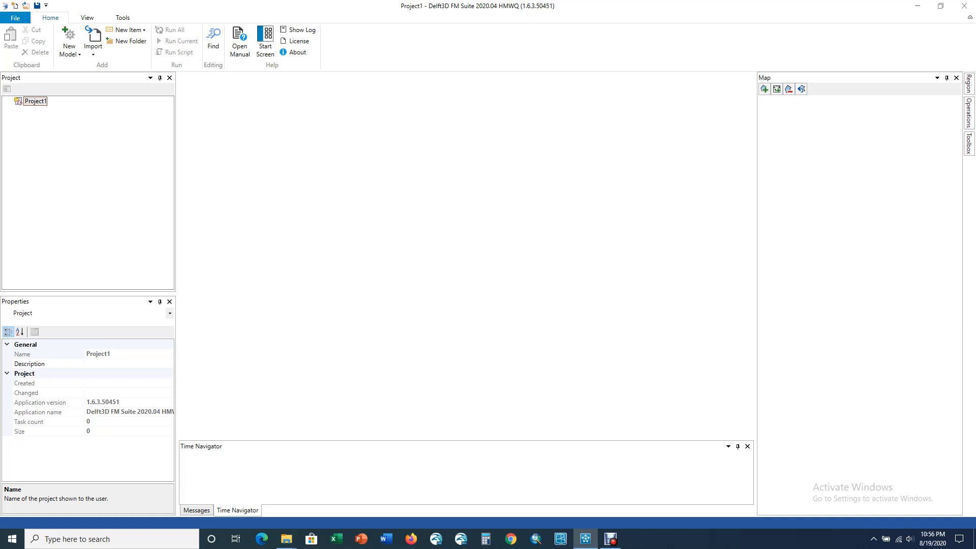
# - Add a standalone Flow Flexible Mesh Model to Project1
pyautogui.click(940, 6)
pyautogui.click(498, 19)
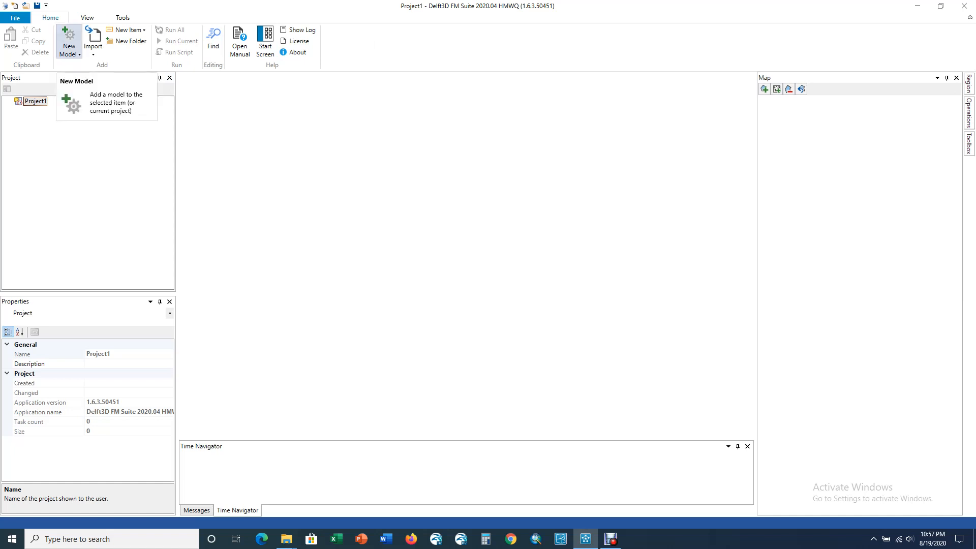
pyautogui.click(70, 41)
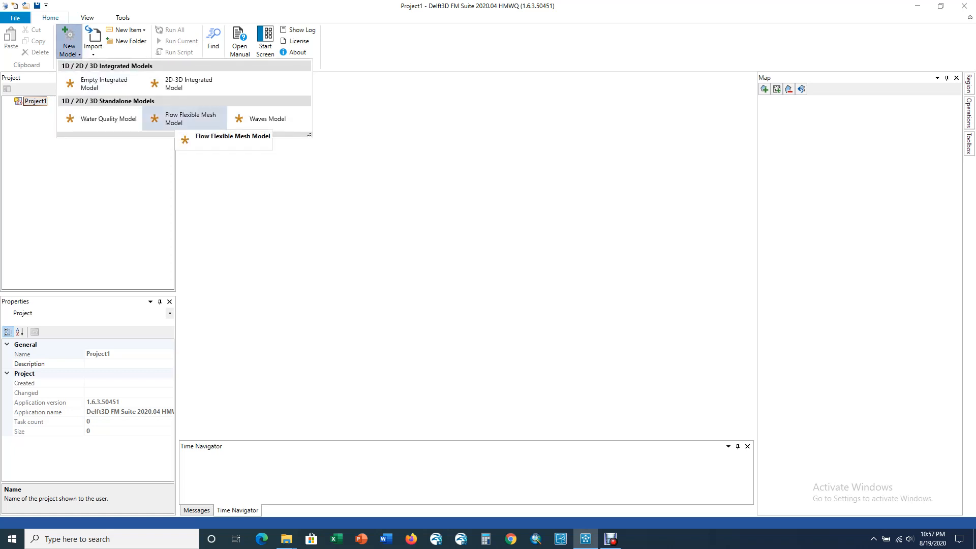
pyautogui.click(189, 119)
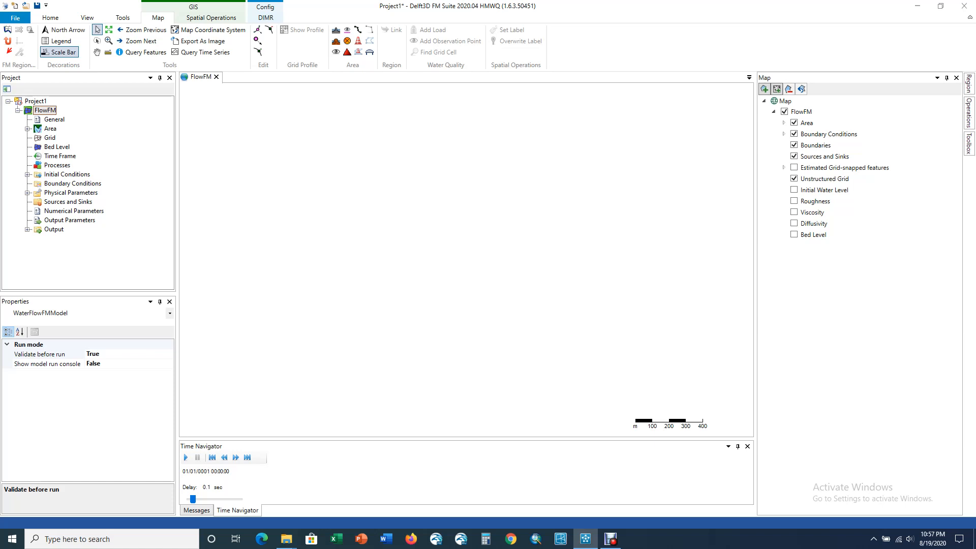
# - Open the FlowFM model's grid in the RGFGRID editor and maximize its window
pyautogui.click(50, 137)
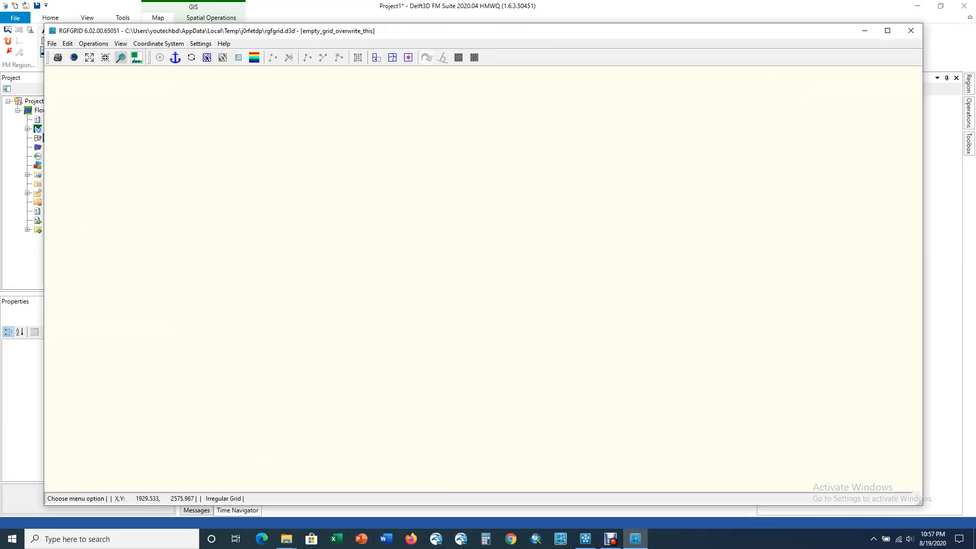
pyautogui.click(887, 31)
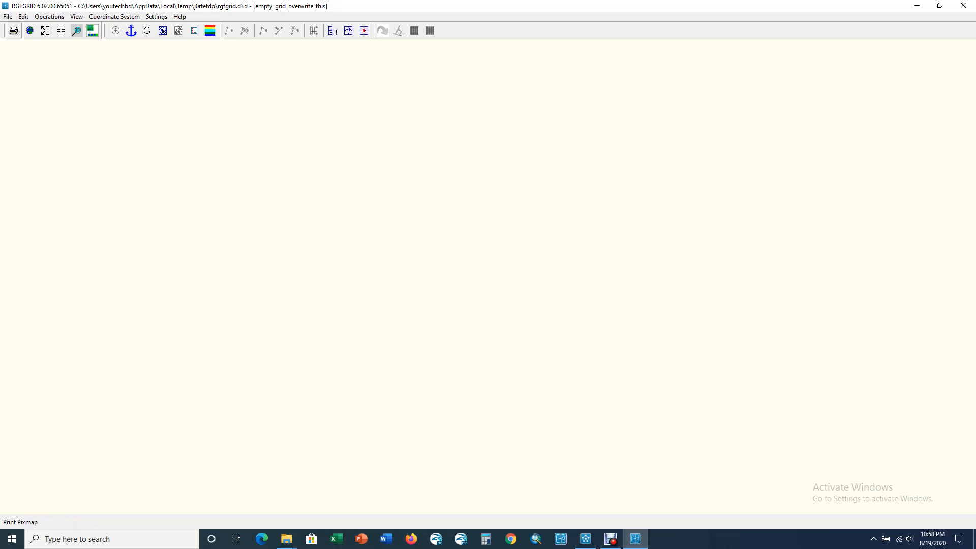
# - Load the land boundary file Sangu_nw_lndBndry_2018 from the land Boundary folder under Training Model, Tutorial
pyautogui.click(8, 16)
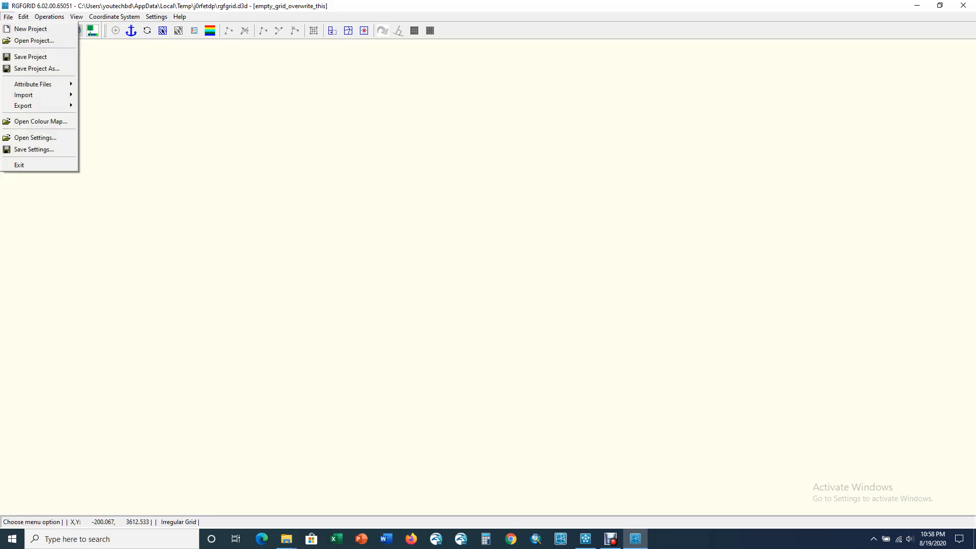
pyautogui.moveTo(33, 84)
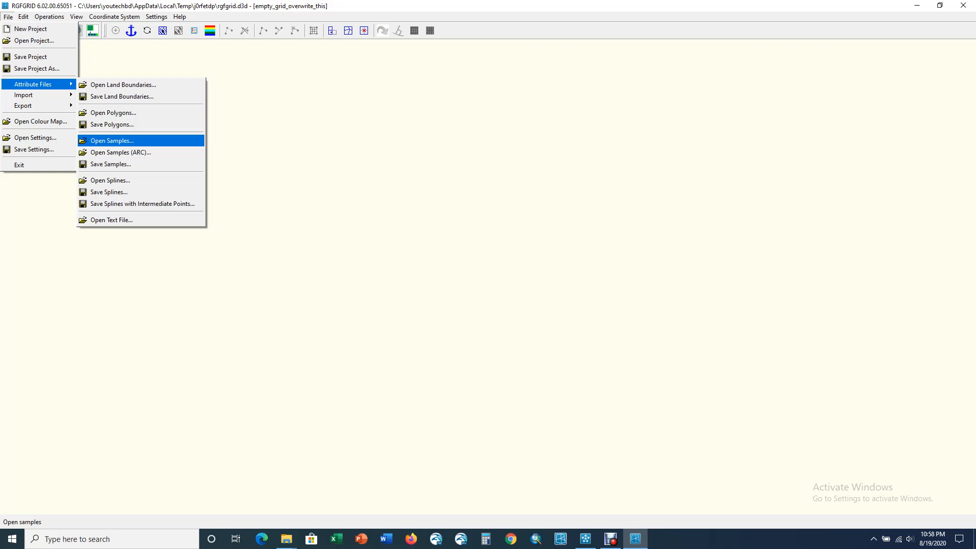
pyautogui.press('Up')
pyautogui.press('Up')
pyautogui.press('Up')
pyautogui.press('Up')
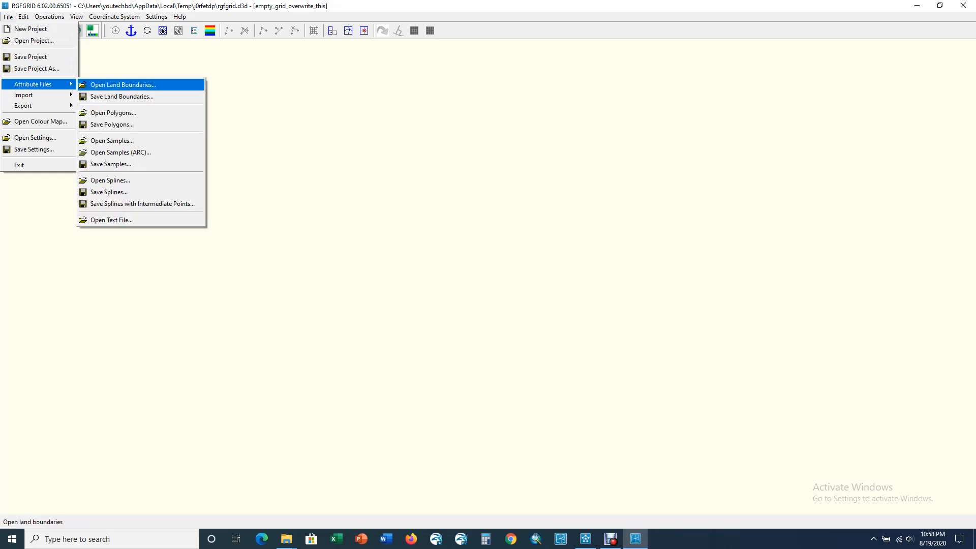
pyautogui.press('Return')
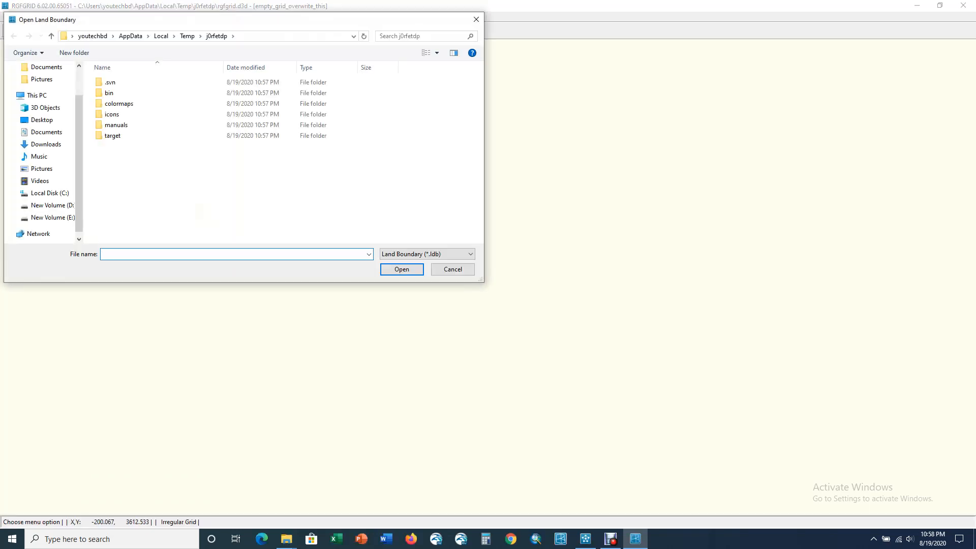
pyautogui.click(53, 217)
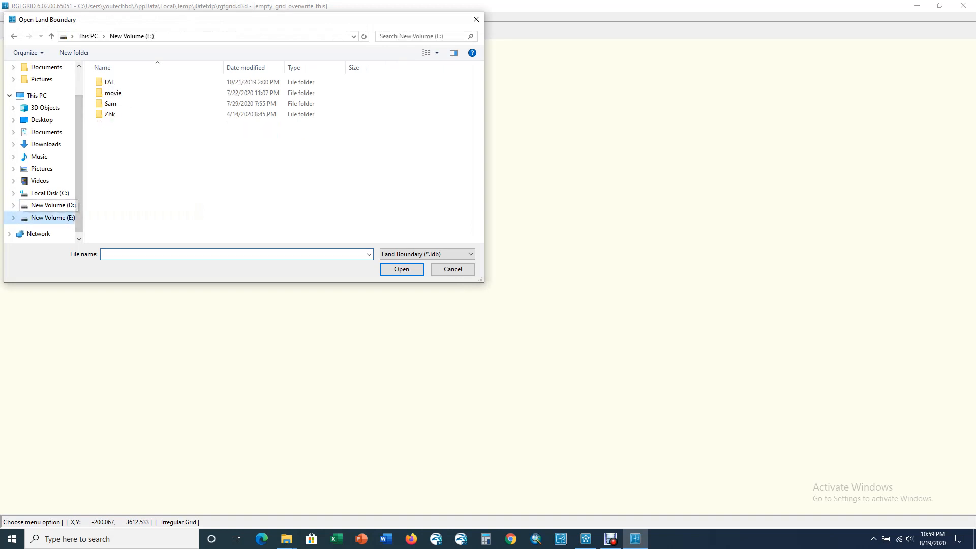
pyautogui.doubleClick(112, 103)
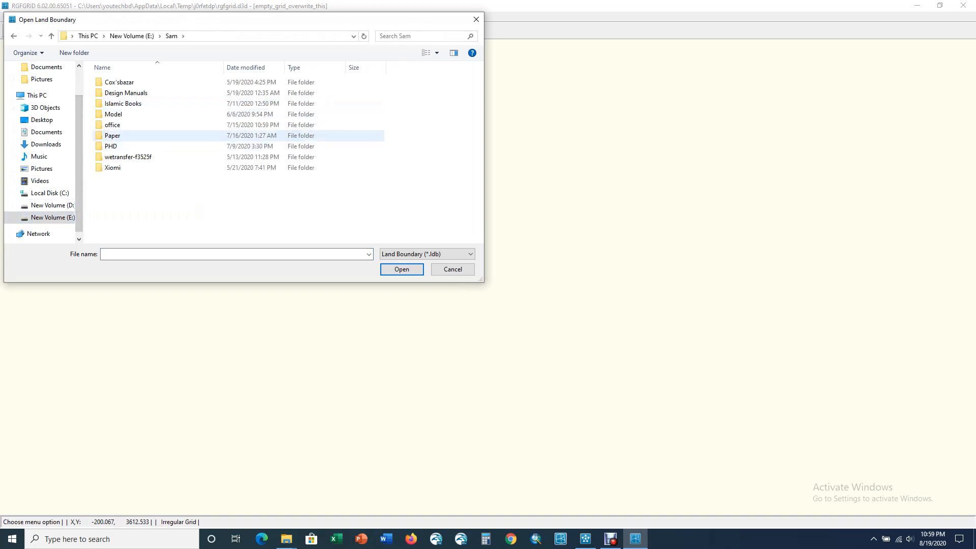
pyautogui.doubleClick(112, 124)
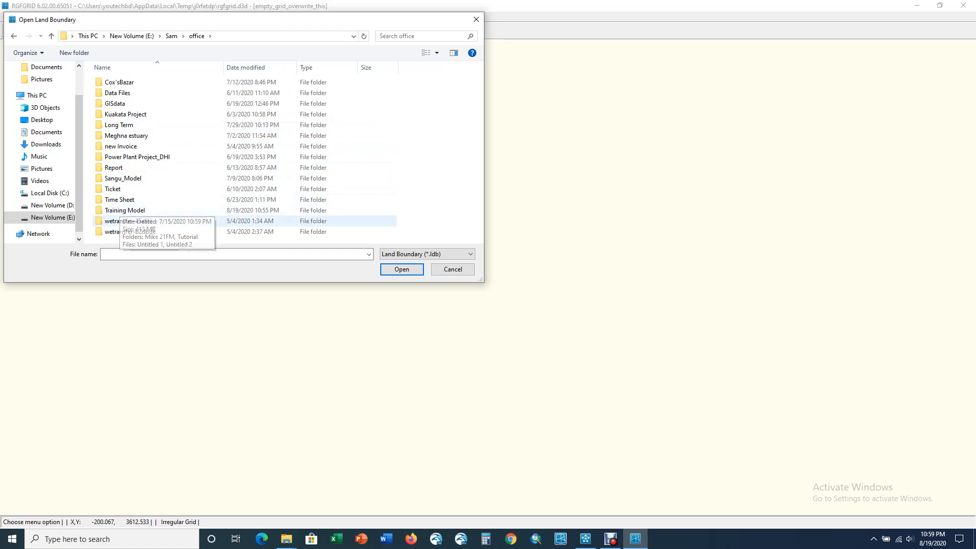
pyautogui.doubleClick(124, 210)
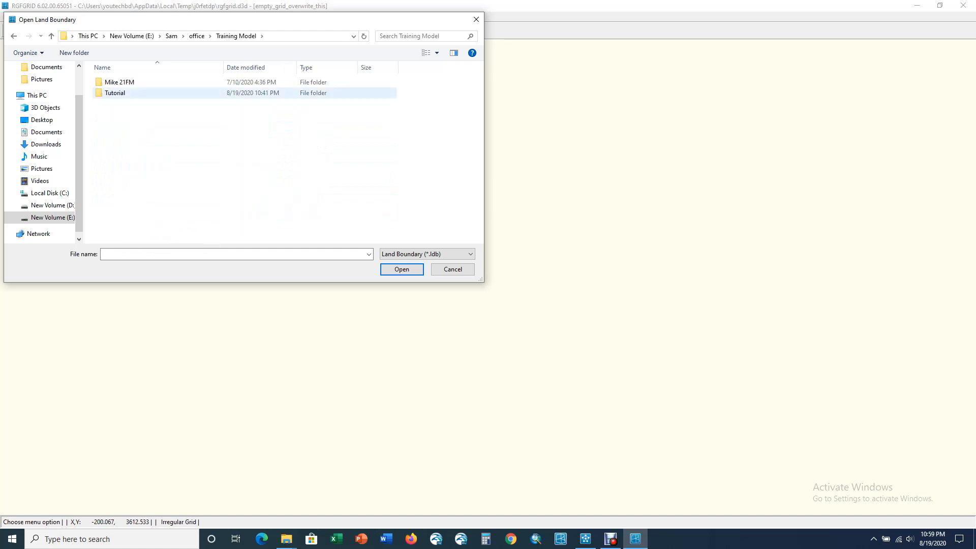
pyautogui.doubleClick(115, 92)
pyautogui.doubleClick(124, 103)
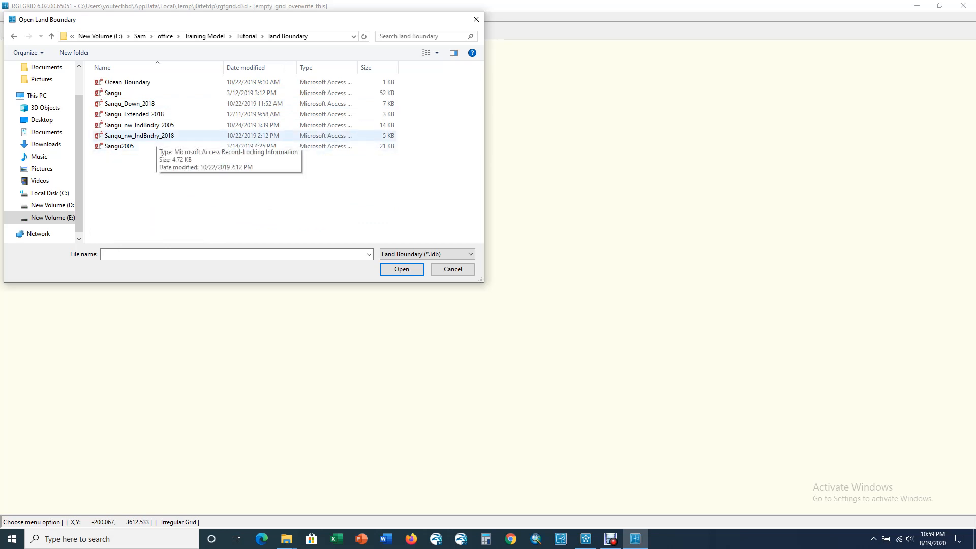
pyautogui.click(139, 135)
pyautogui.click(401, 268)
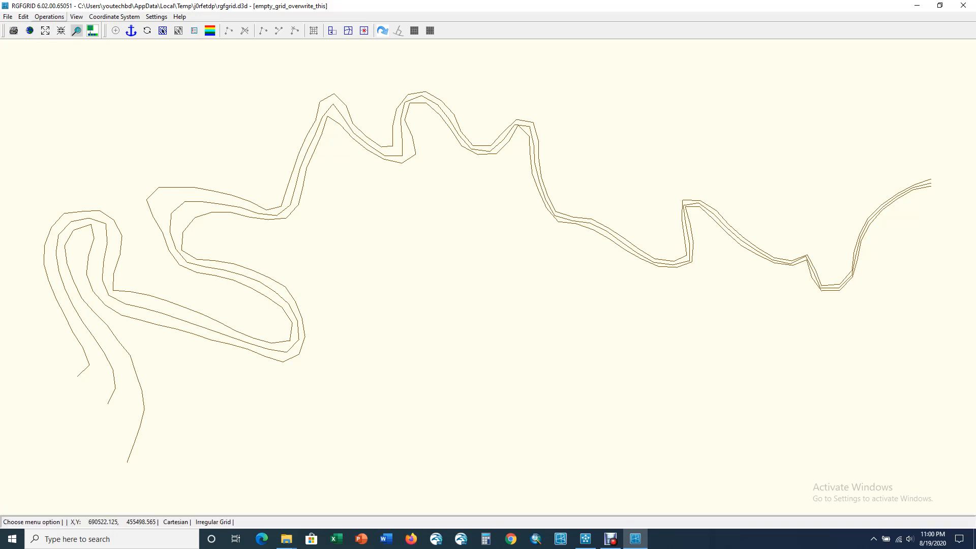
# - Create splines from the loaded land boundaries
pyautogui.click(49, 16)
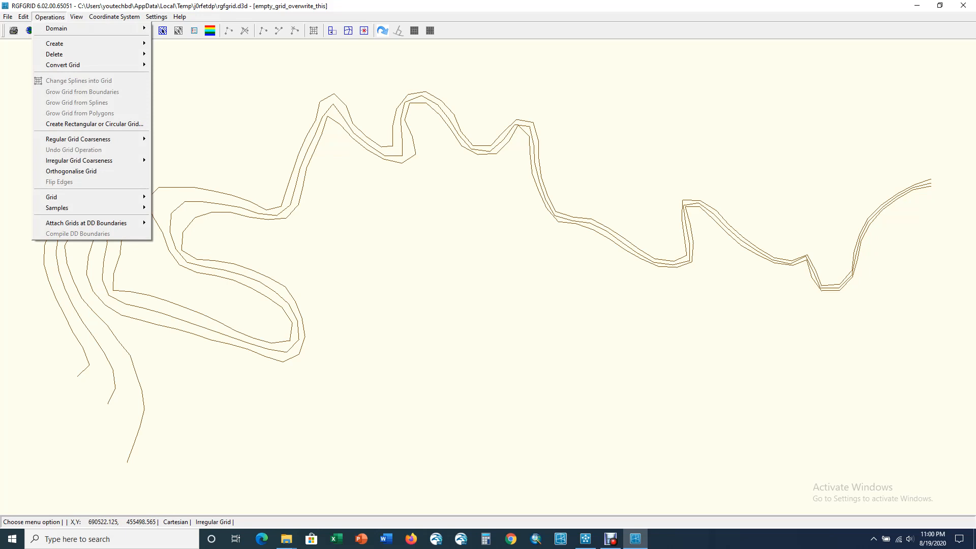
pyautogui.moveTo(56, 43)
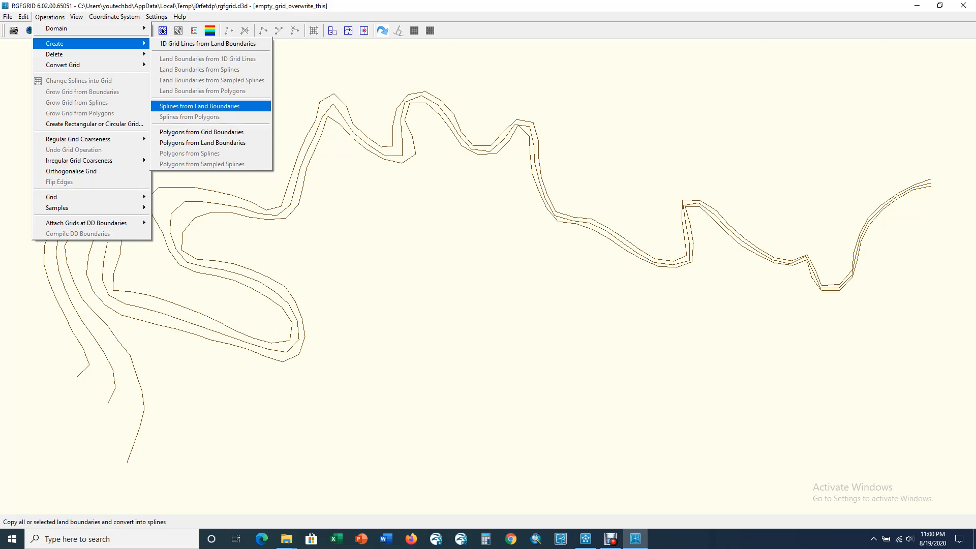
pyautogui.press('Return')
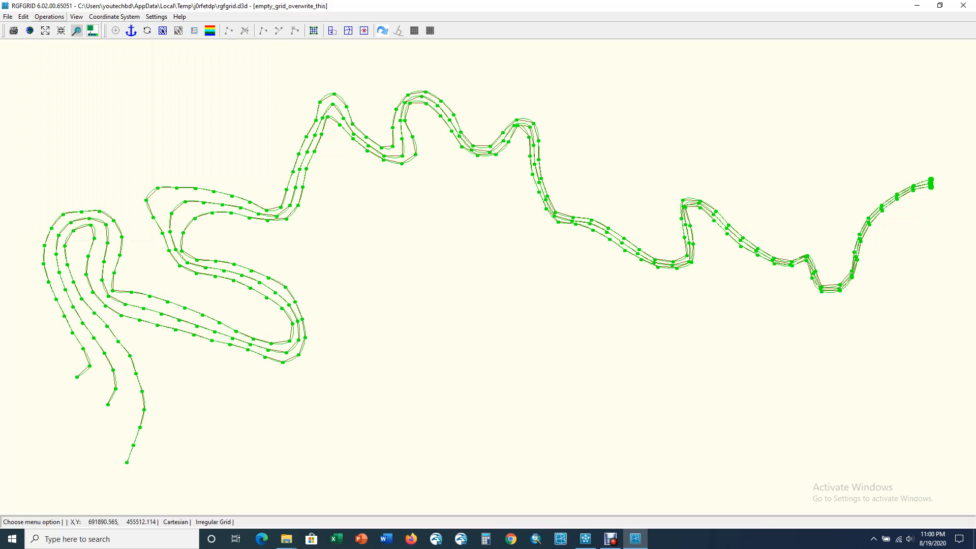
# - Delete the land boundaries, keeping only the splines
pyautogui.click(49, 17)
pyautogui.moveTo(91, 55)
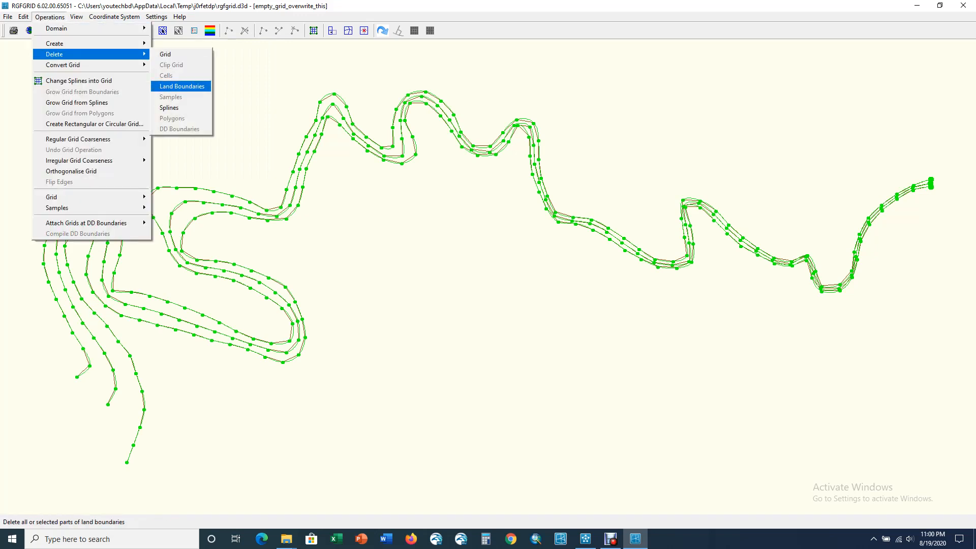
pyautogui.click(184, 85)
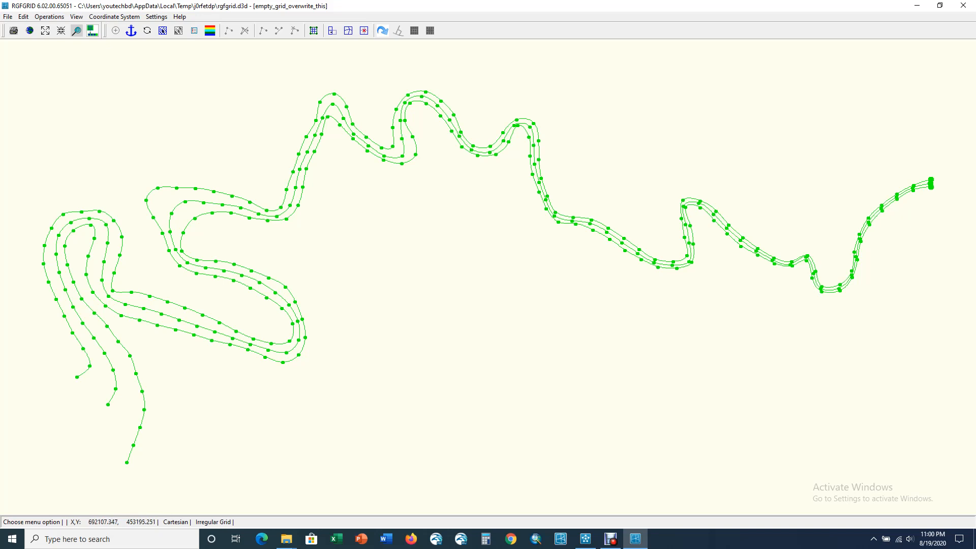
# - Draw a new two-point spline crossing the three river splines near their southwestern end
pyautogui.scroll(-4, 118, 126)
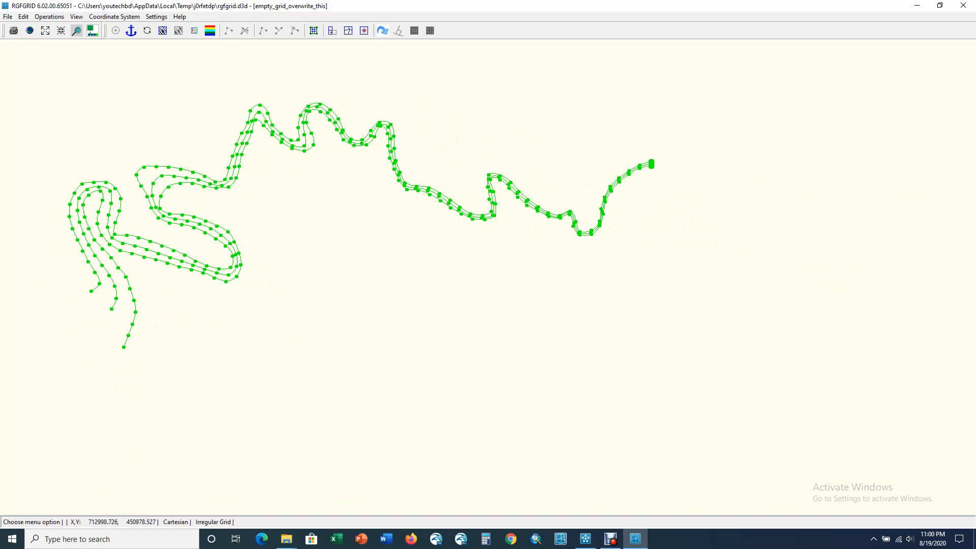
pyautogui.scroll(4, 632, 171)
pyautogui.scroll(8, 663, 165)
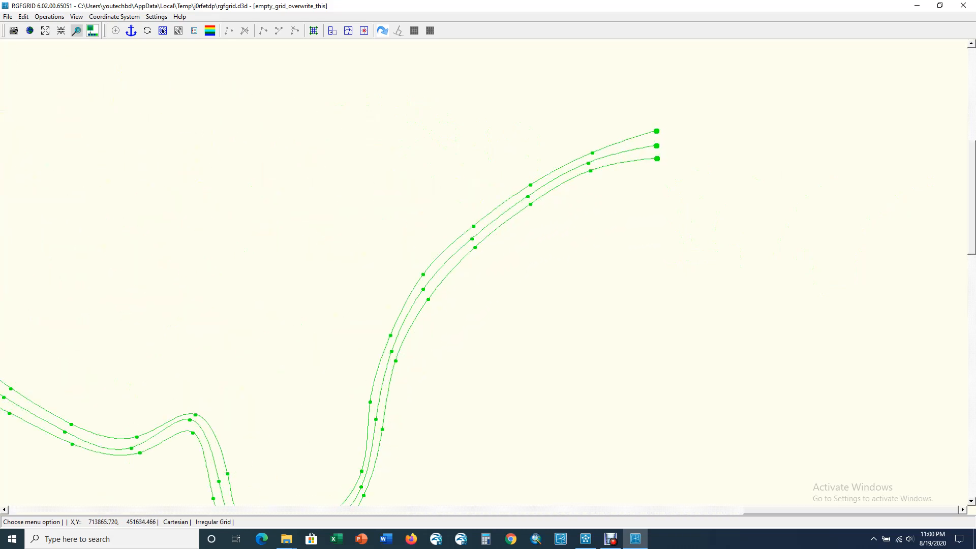
pyautogui.scroll(-6, 643, 144)
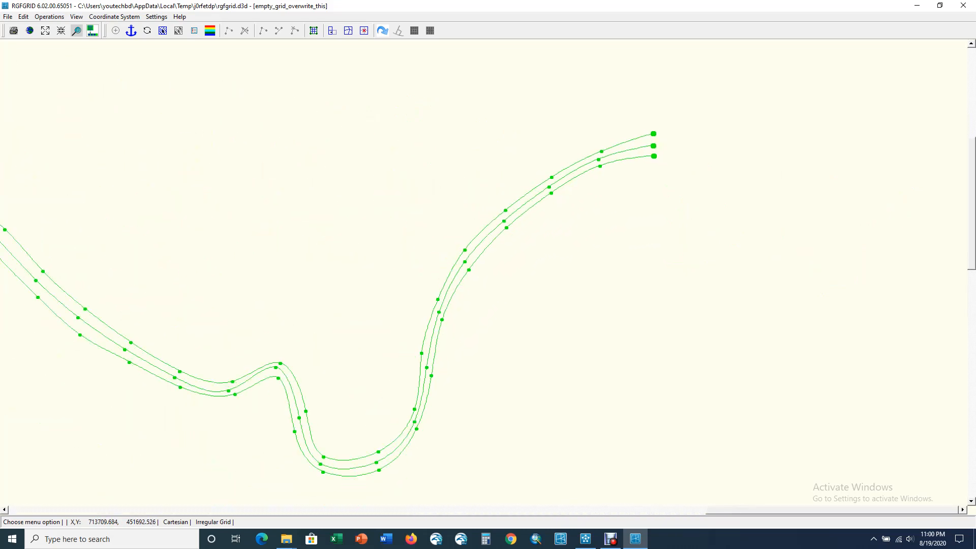
pyautogui.scroll(-5, 646, 144)
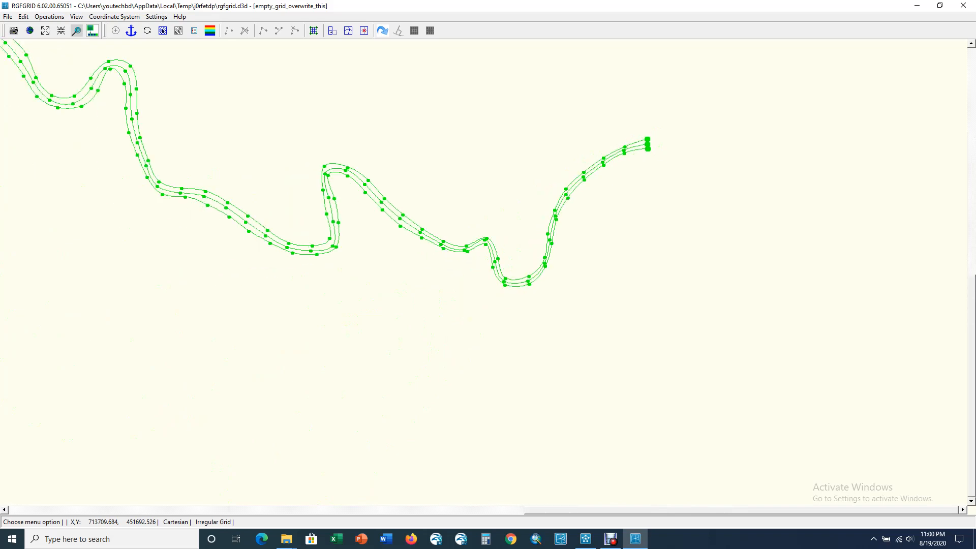
pyautogui.scroll(-2, 545, 143)
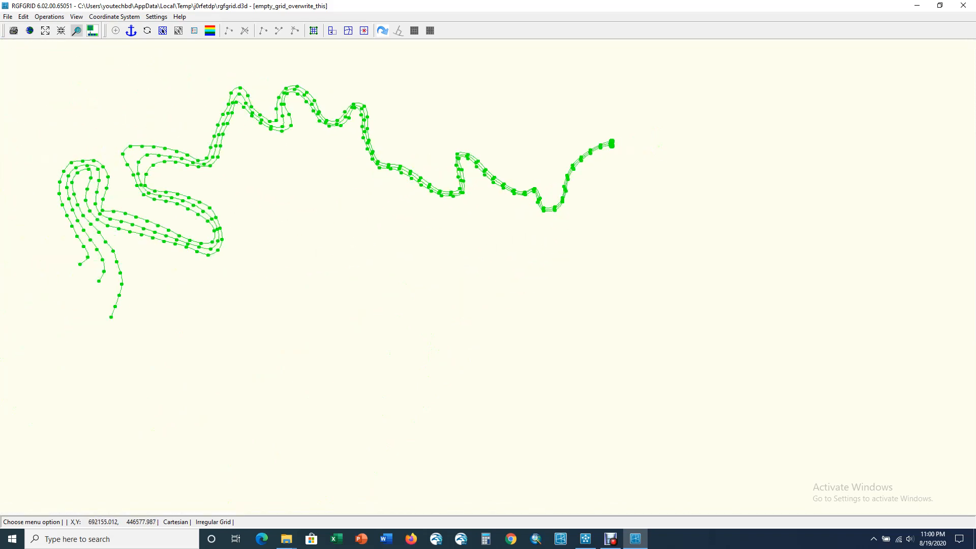
pyautogui.click(24, 16)
pyautogui.moveTo(46, 104)
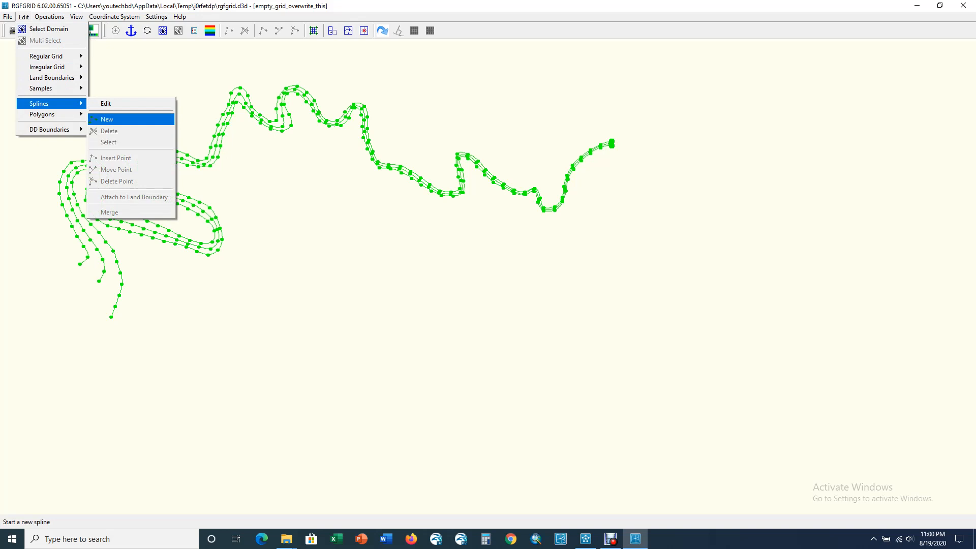
pyautogui.press('Return')
pyautogui.scroll(5, 96, 285)
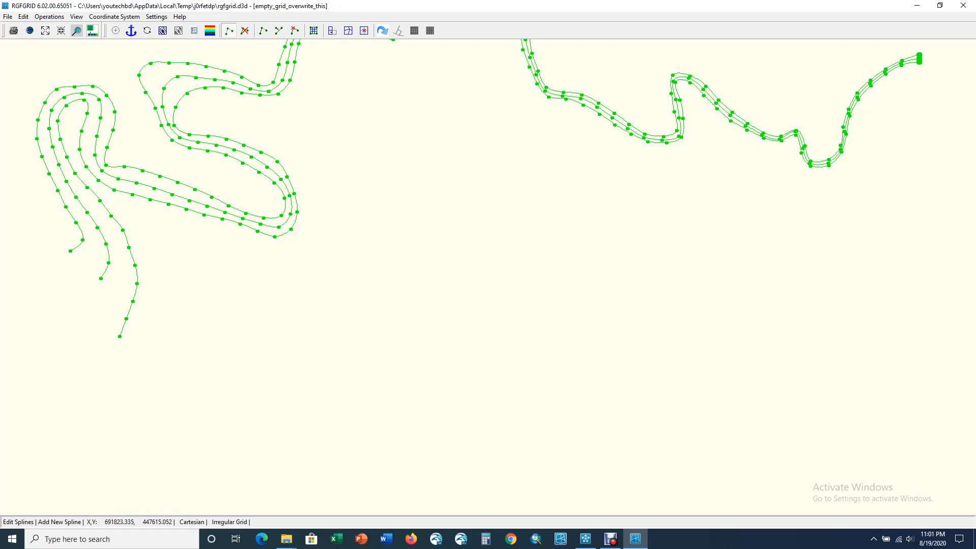
pyautogui.click(68, 230)
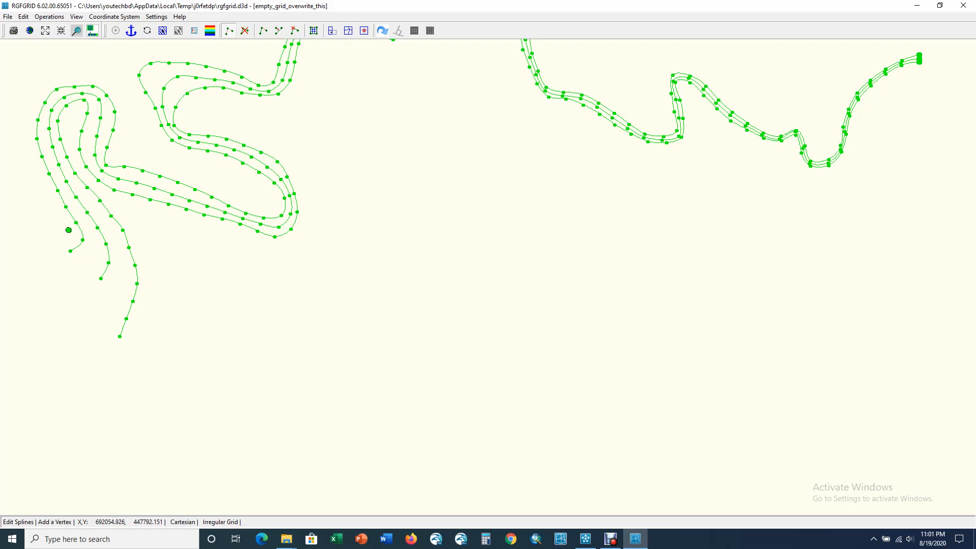
pyautogui.rightClick(108, 204)
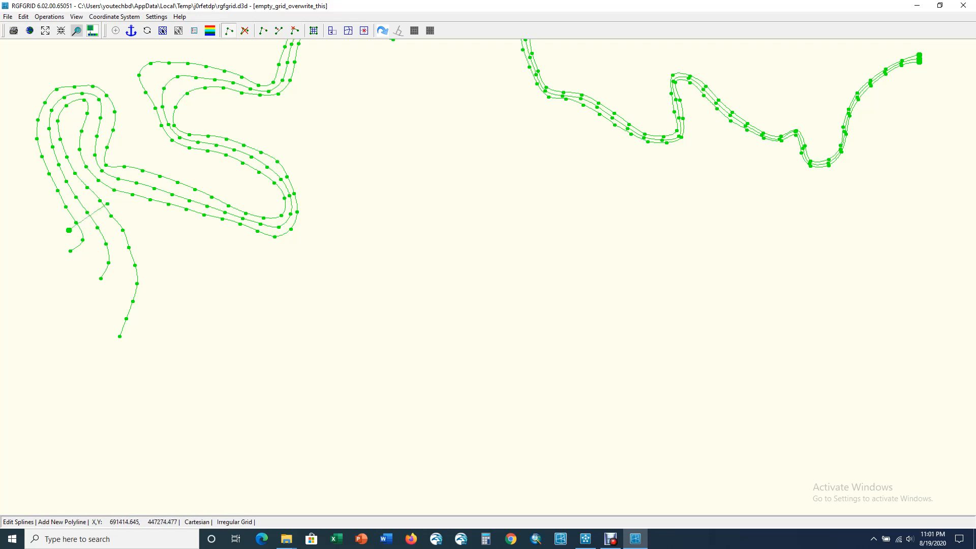
# - Draw a two-point cross spline over the three river splines just inside their northeastern end
pyautogui.scroll(-4, 62, 241)
pyautogui.scroll(1, 477, 168)
pyautogui.scroll(5, 455, 162)
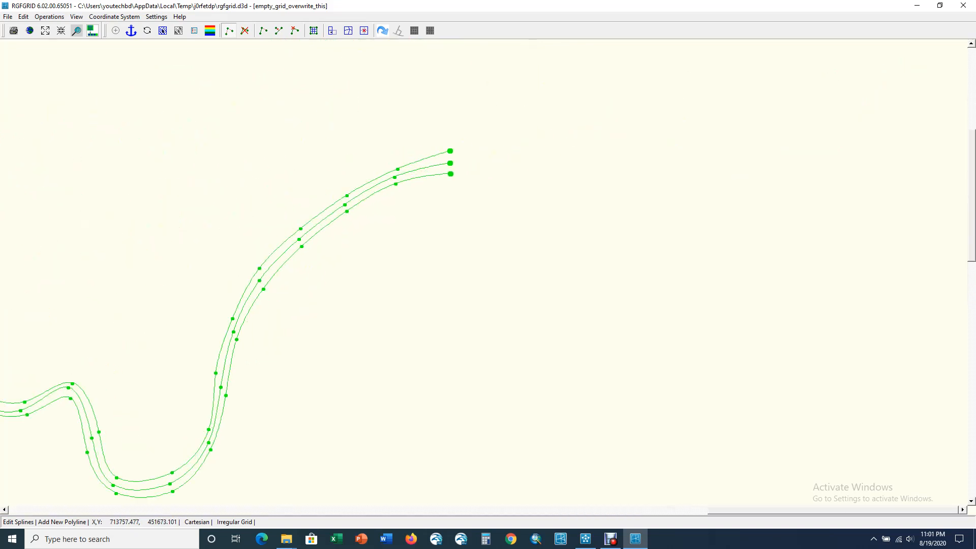
pyautogui.click(443, 138)
pyautogui.click(442, 188)
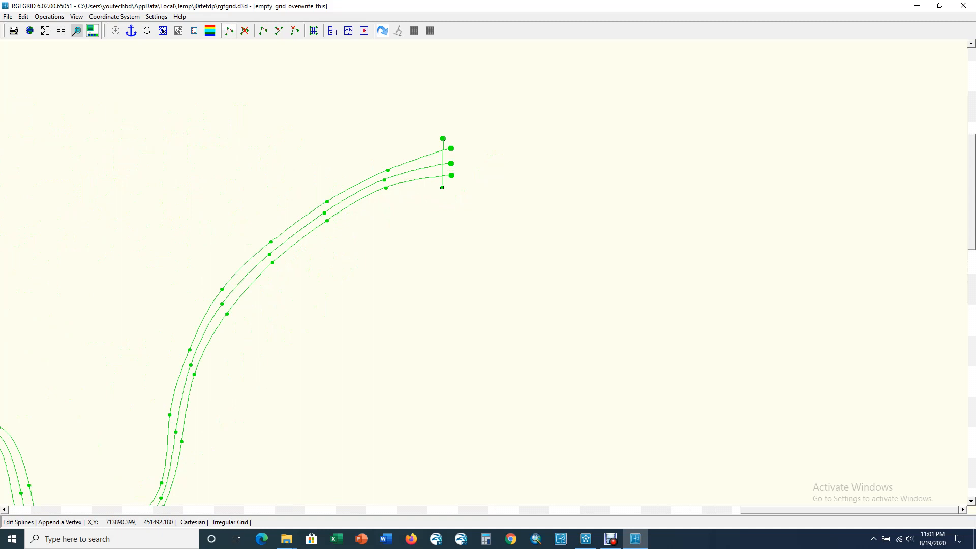
pyautogui.rightClick(442, 187)
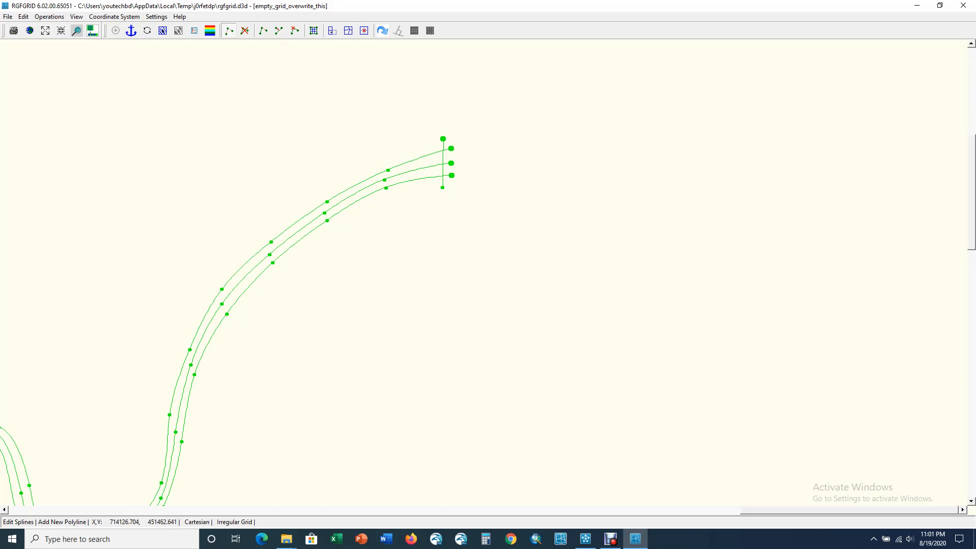
# - Draw five two-point cross splines over the three river splines, spaced southwestward along the northeastern reach towards the first U-bend
pyautogui.scroll(-2, 632, 217)
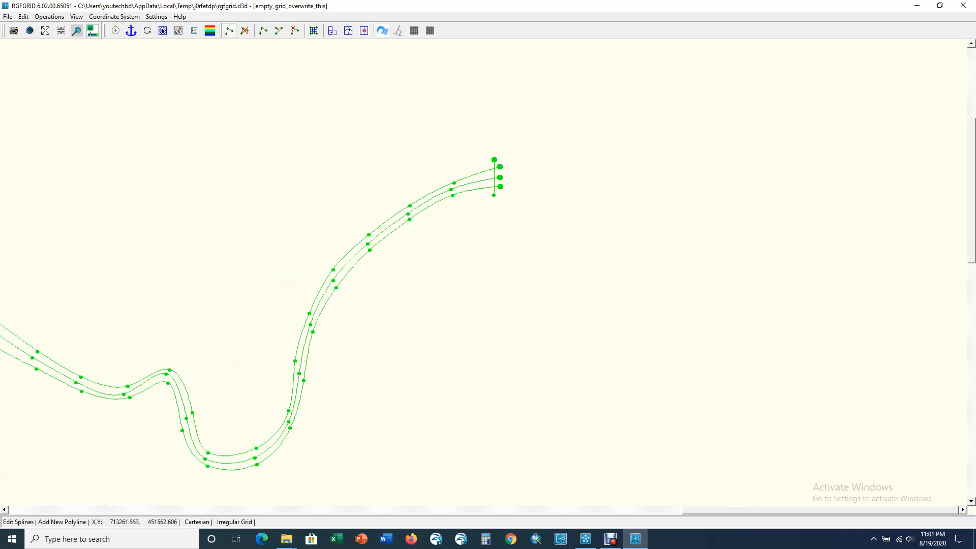
pyautogui.click(432, 178)
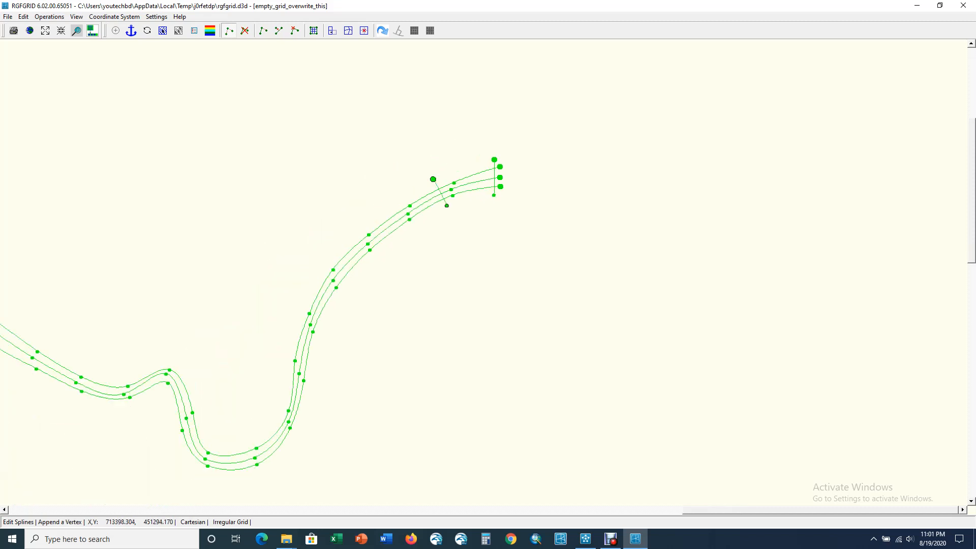
pyautogui.click(369, 219)
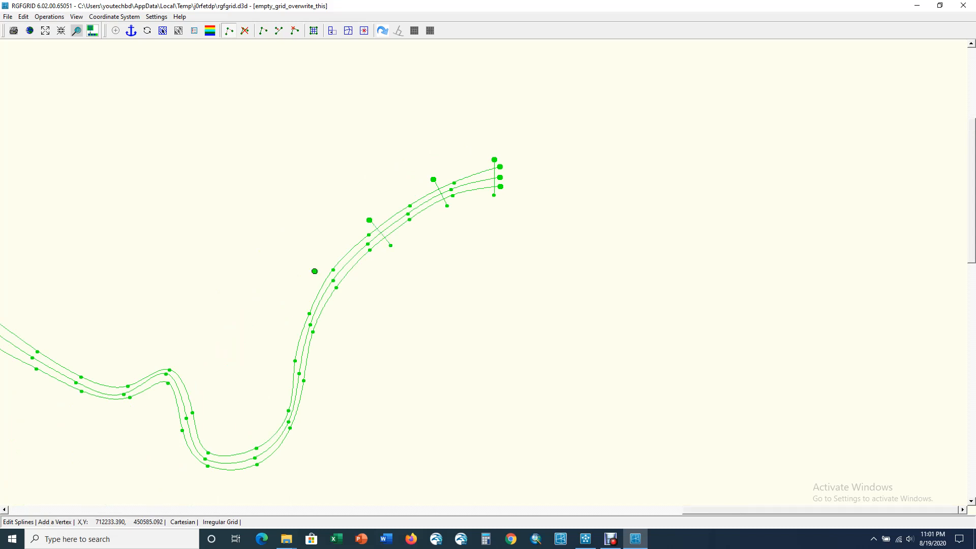
pyautogui.click(314, 271)
pyautogui.click(283, 334)
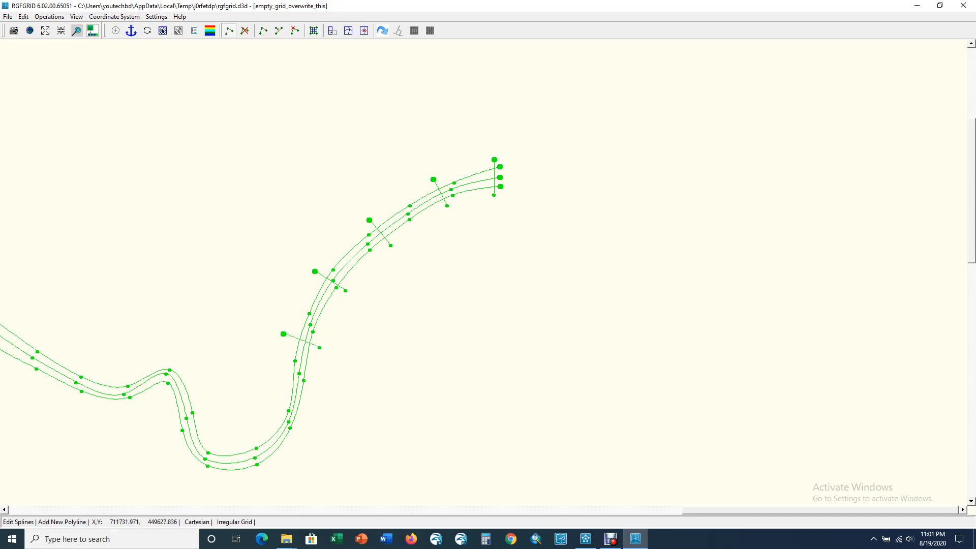
pyautogui.click(270, 385)
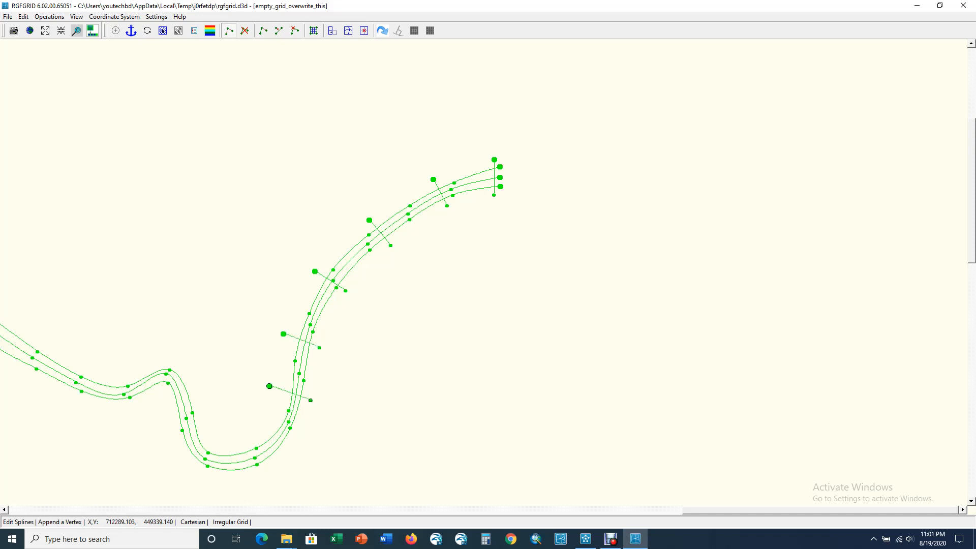
# - Draw a cross spline on the eastern side of the first U-bend and delete its stray third vertex
pyautogui.click(249, 418)
pyautogui.click(292, 446)
pyautogui.click(295, 30)
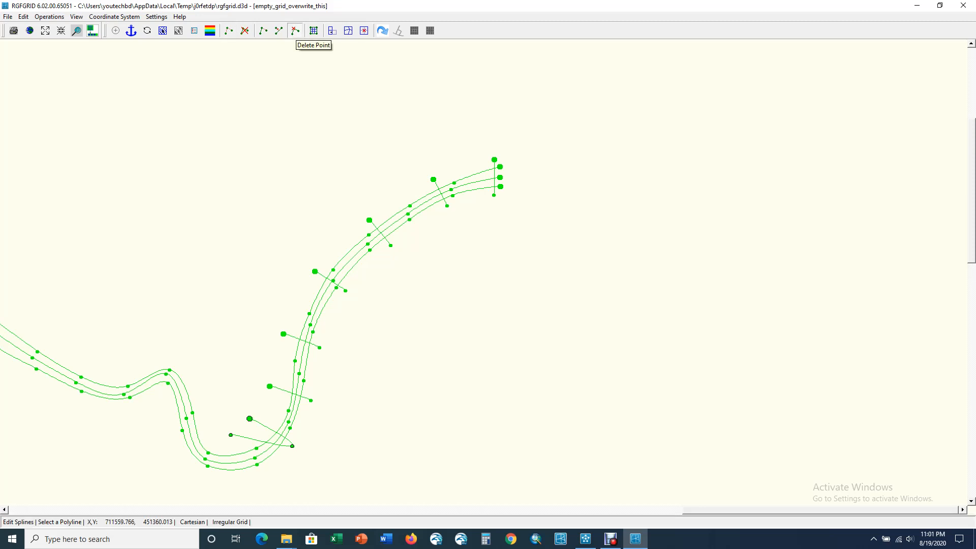
pyautogui.click(231, 435)
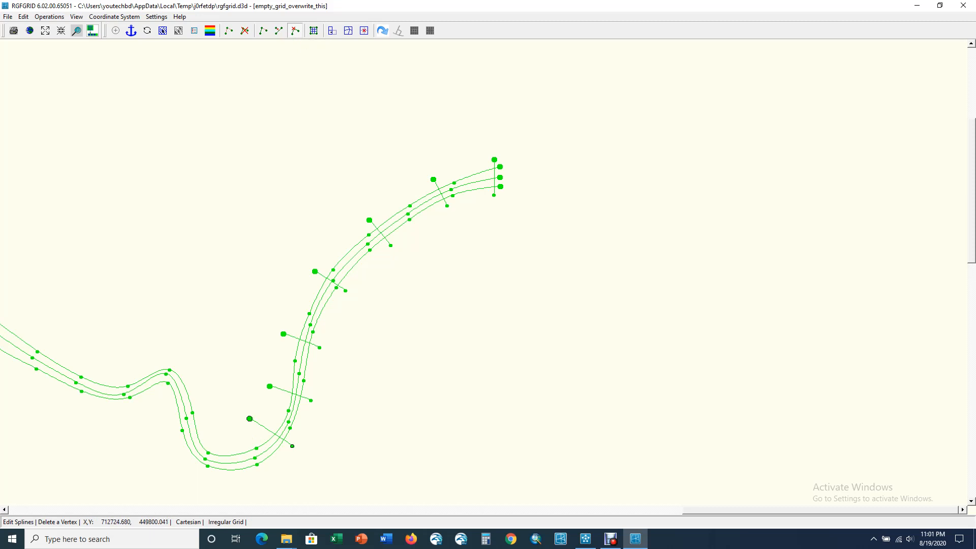
# - Draw two cross splines, one over the base of the first U-bend and one over its western limb
pyautogui.click(229, 31)
pyautogui.click(227, 439)
pyautogui.click(225, 483)
pyautogui.rightClick(224, 483)
pyautogui.scroll(-2, 537, 377)
pyautogui.click(231, 426)
pyautogui.click(268, 414)
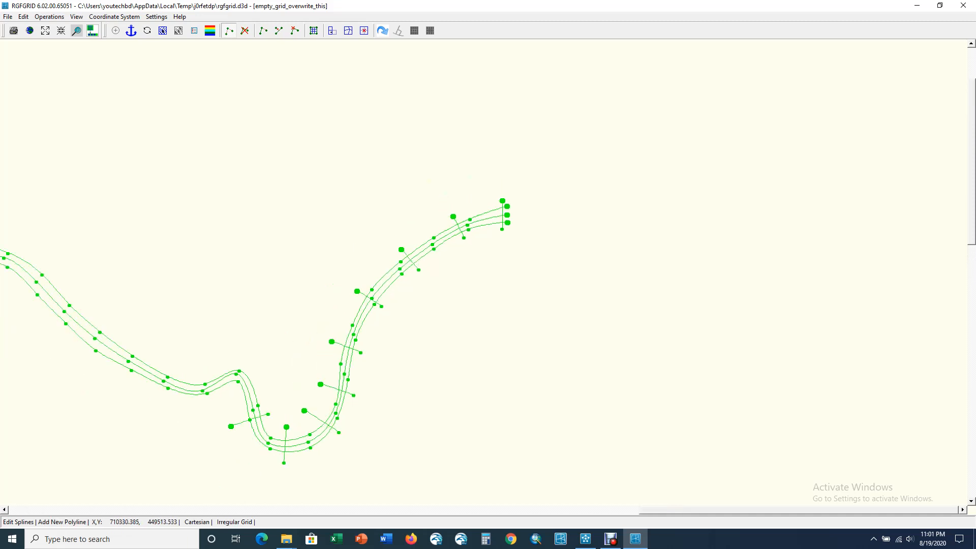
# - Draw three cross splines over the small crest west of the U-bend and the reach just beyond it
pyautogui.click(229, 396)
pyautogui.click(244, 354)
pyautogui.click(179, 409)
pyautogui.click(186, 372)
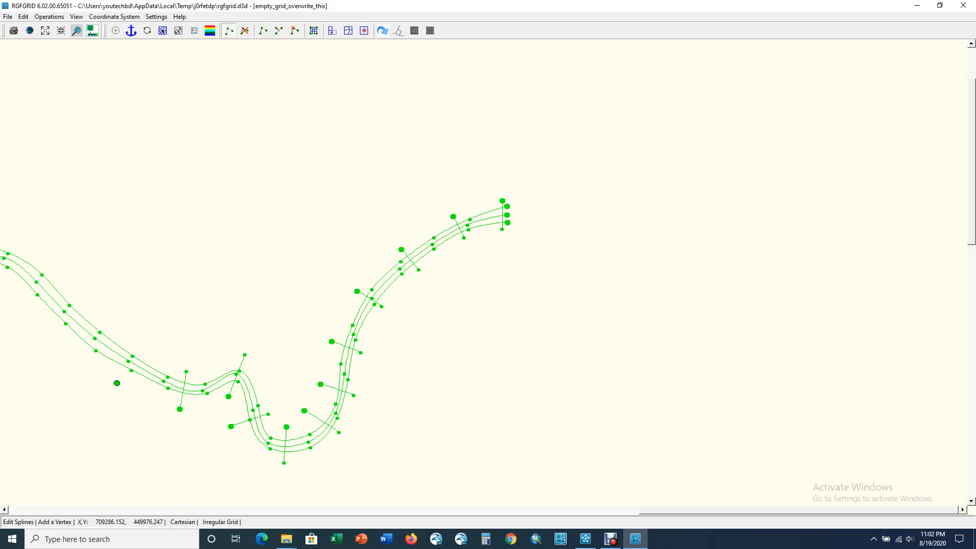
pyautogui.scroll(-2, 336, 321)
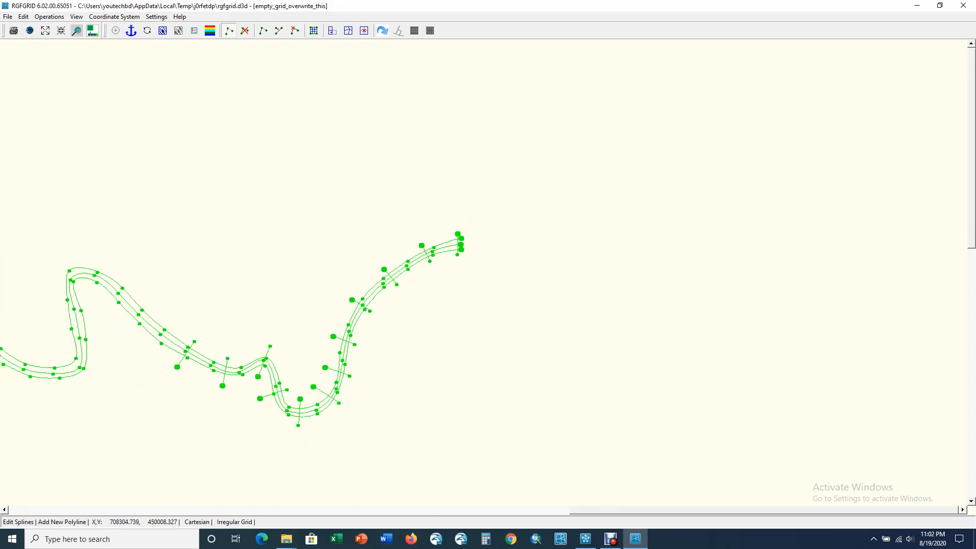
# - Draw two more cross splines northwestward along the straight reach leading up to the sharp bend
pyautogui.click(139, 339)
pyautogui.click(159, 310)
pyautogui.rightClick(159, 309)
pyautogui.scroll(-2, 305, 315)
pyautogui.scroll(3, 151, 318)
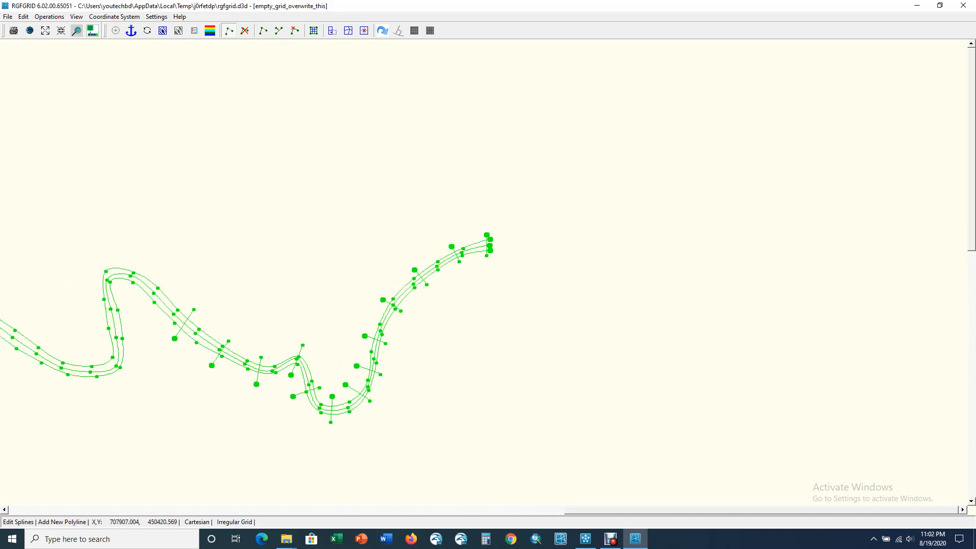
pyautogui.click(143, 311)
pyautogui.click(169, 278)
pyautogui.rightClick(169, 278)
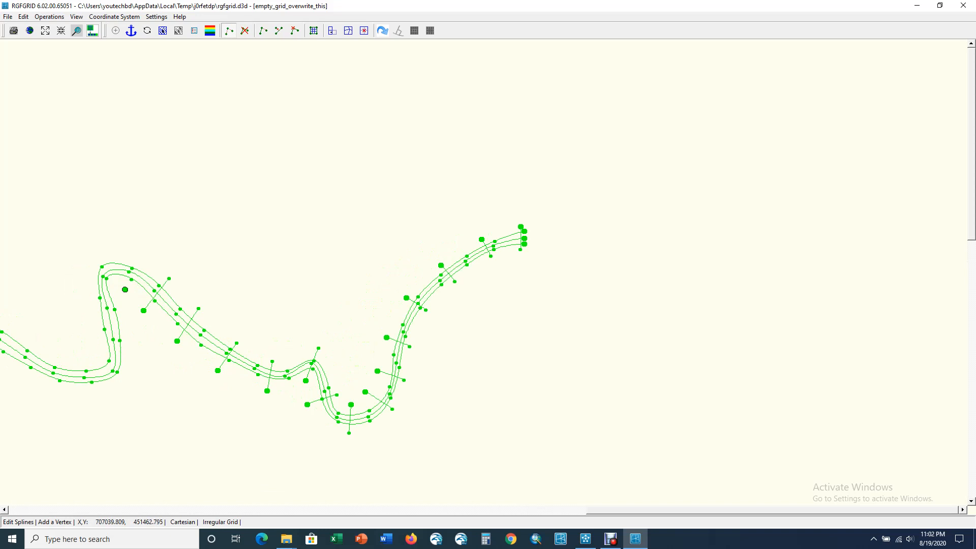
# - Draw three cross splines over the crest of the sharp bend and down its steep western limb
pyautogui.click(125, 290)
pyautogui.click(92, 251)
pyautogui.rightClick(92, 252)
pyautogui.click(125, 317)
pyautogui.click(91, 318)
pyautogui.rightClick(91, 317)
pyautogui.click(135, 365)
pyautogui.click(96, 349)
pyautogui.rightClick(97, 349)
# - Draw three cross splines over the trough west of the sharp bend and the reach rising northwestward from it
pyautogui.click(74, 405)
pyautogui.click(78, 359)
pyautogui.rightClick(78, 358)
pyautogui.scroll(-2, 275, 410)
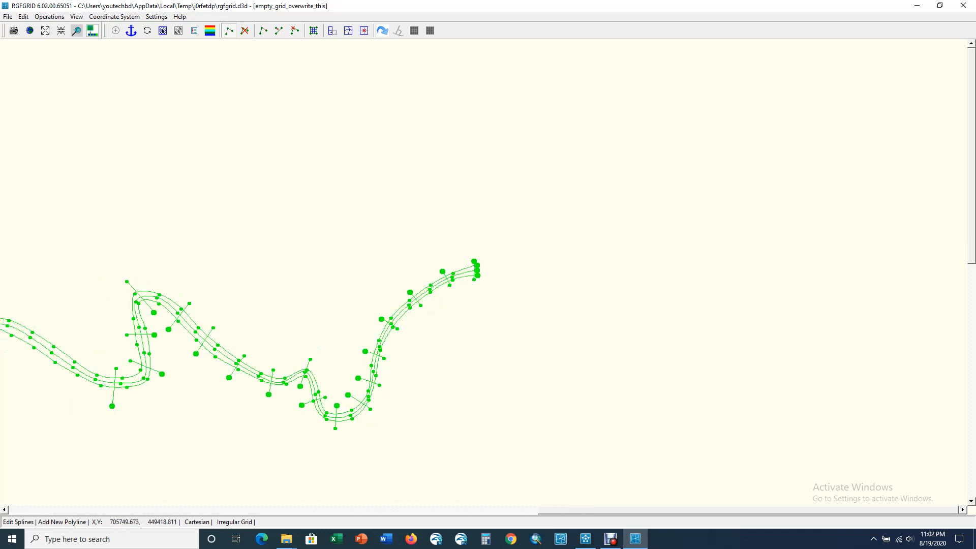
pyautogui.scroll(-3, 376, 414)
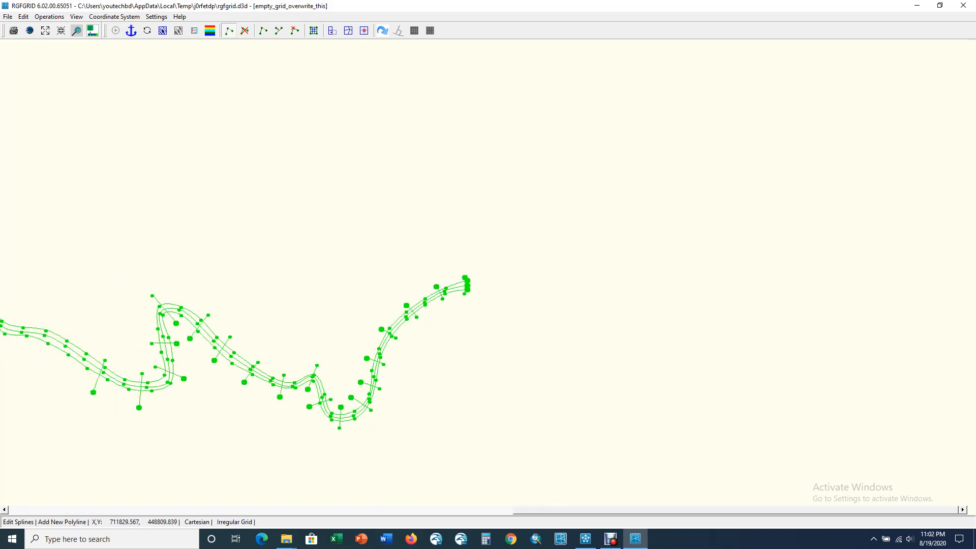
pyautogui.scroll(3, 118, 369)
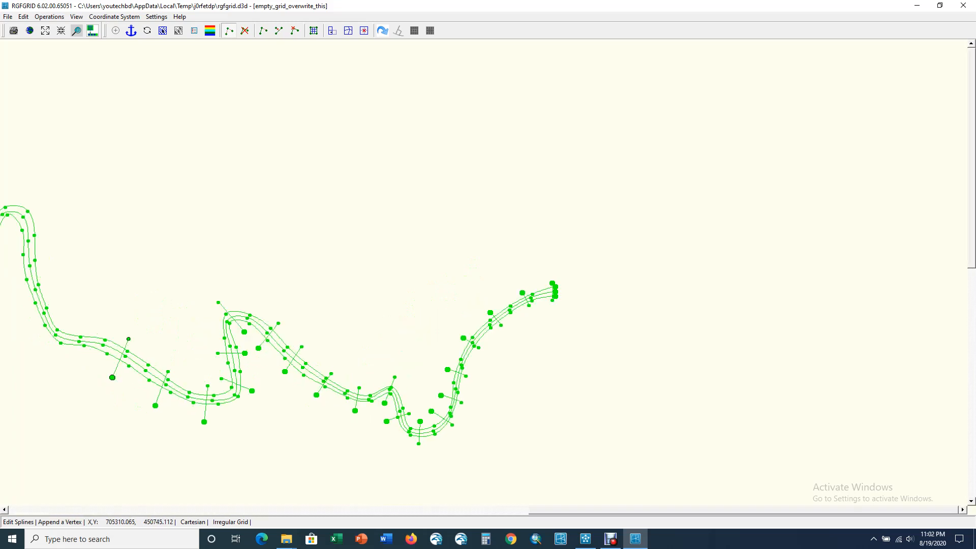
pyautogui.scroll(-3, 286, 381)
pyautogui.scroll(3, 132, 369)
# - Draw three cross splines around the river's turn to the north and up its steep northward limb
pyautogui.click(132, 369)
pyautogui.click(144, 332)
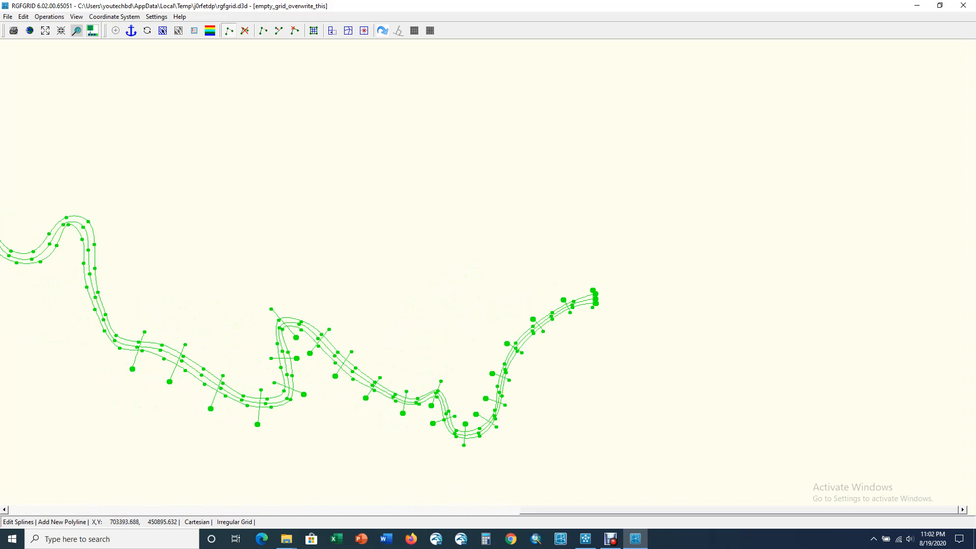
pyautogui.click(129, 314)
pyautogui.rightClick(129, 315)
pyautogui.scroll(-2, 312, 319)
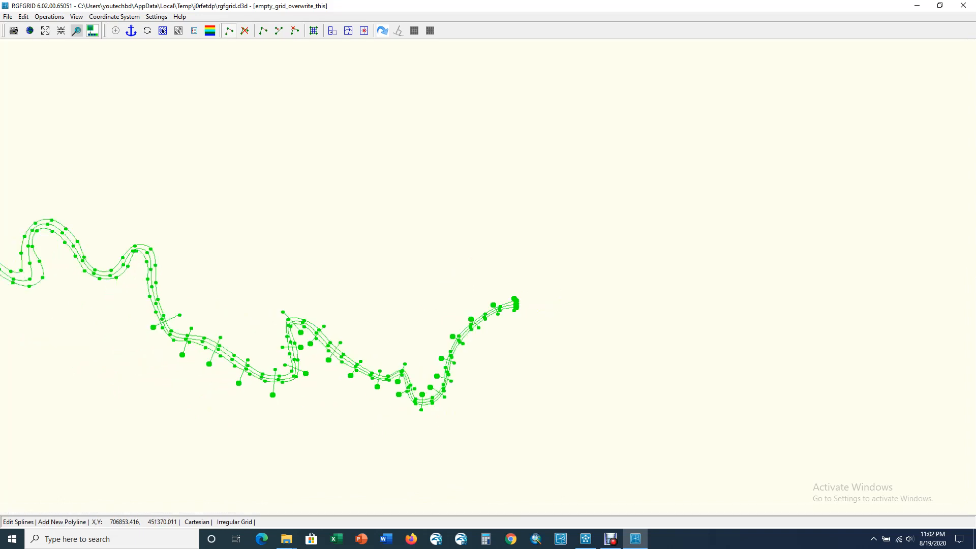
pyautogui.click(165, 285)
pyautogui.rightClick(165, 285)
# - Draw a cross spline near the top of the northward limb and delete its extra third vertex
pyautogui.click(136, 263)
pyautogui.click(163, 261)
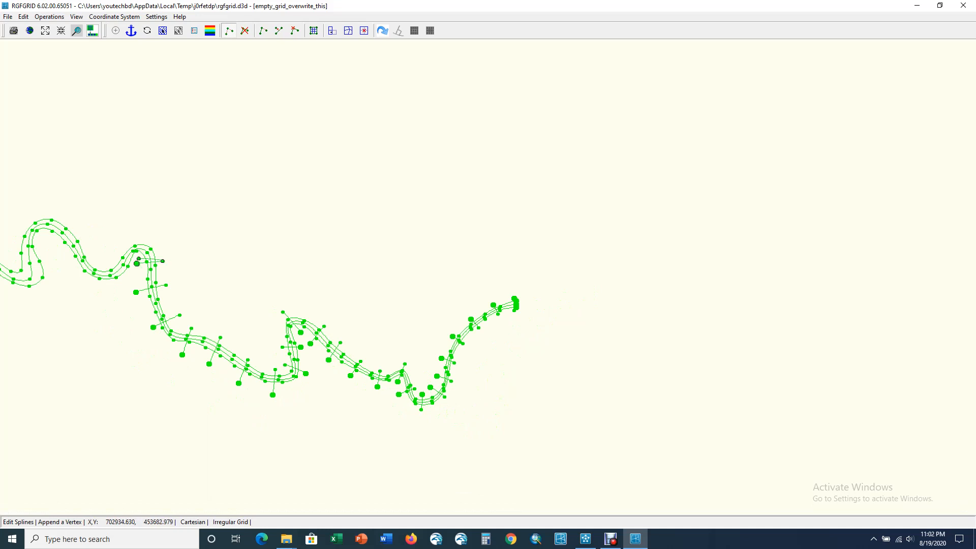
pyautogui.click(295, 31)
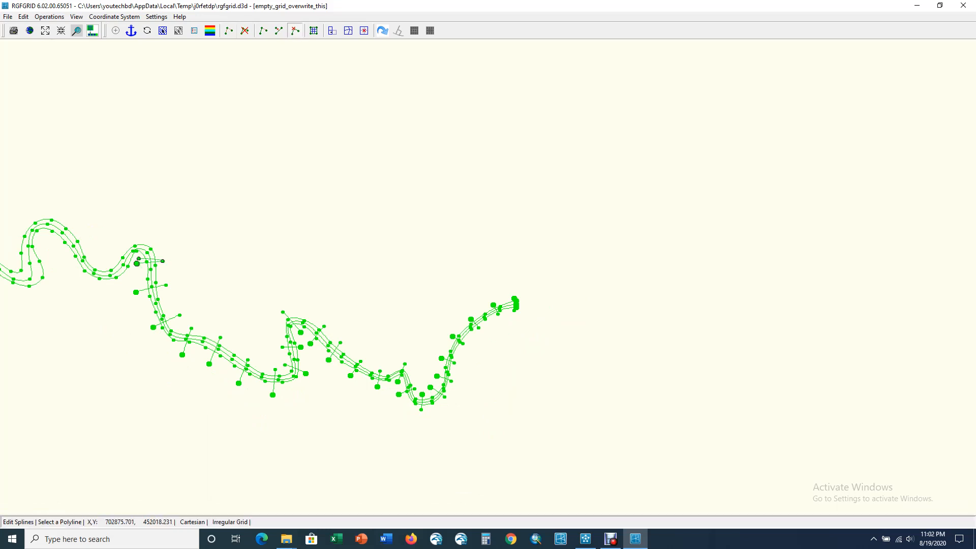
pyautogui.click(138, 258)
pyautogui.rightClick(138, 259)
# - Draw two cross splines, one over the crest above the northward limb and one over the crest's western limb
pyautogui.click(229, 31)
pyautogui.click(138, 257)
pyautogui.click(145, 236)
pyautogui.rightClick(144, 235)
pyautogui.scroll(-2, 188, 244)
pyautogui.scroll(3, 178, 244)
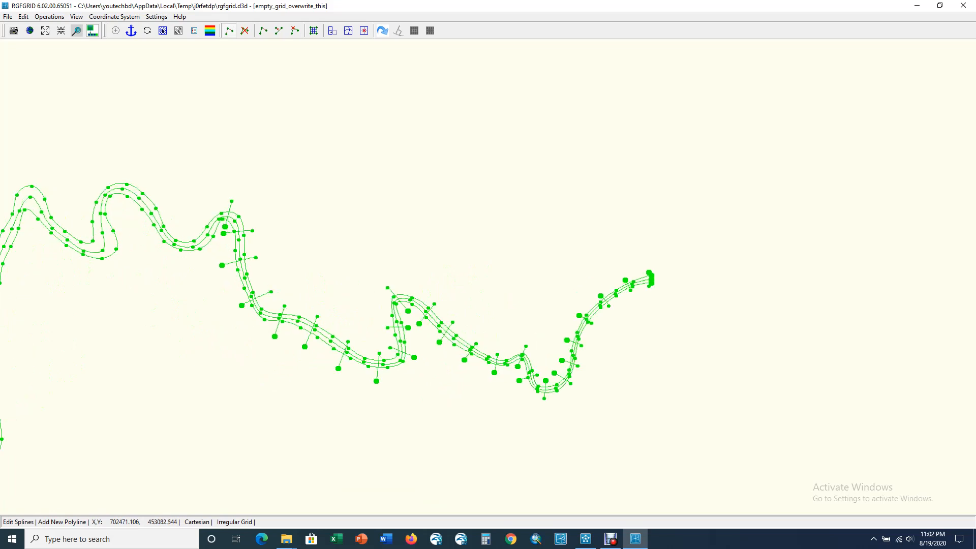
pyautogui.click(207, 280)
pyautogui.click(183, 233)
pyautogui.rightClick(183, 234)
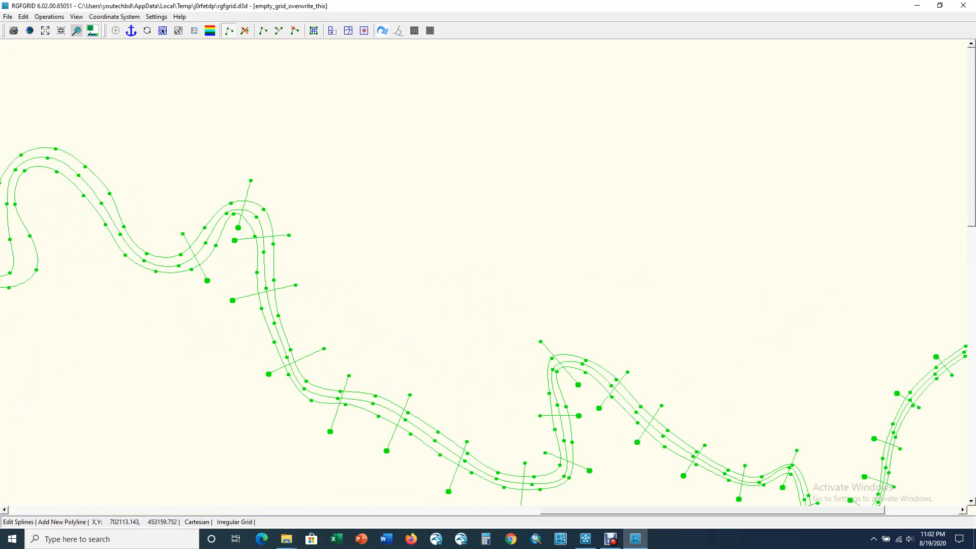
# - Draw three cross splines from the slope east of the next large rounded bend over to the bend's northwestern shoulder
pyautogui.click(110, 266)
pyautogui.click(135, 229)
pyautogui.rightClick(135, 230)
pyautogui.click(65, 201)
pyautogui.click(96, 167)
pyautogui.rightClick(96, 167)
pyautogui.click(35, 187)
pyautogui.click(9, 153)
pyautogui.rightClick(9, 153)
pyautogui.scroll(-2, 469, 186)
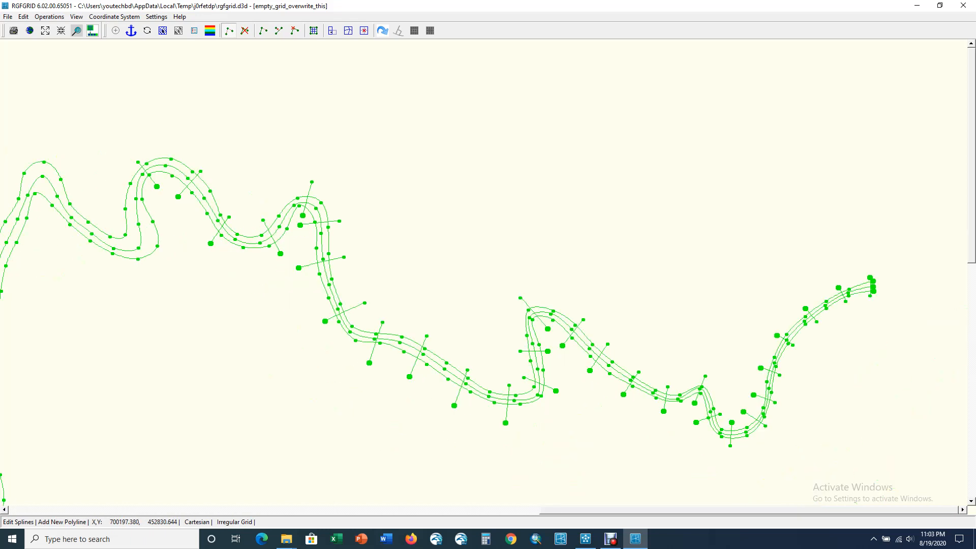
# - Draw three cross splines around the tight turn at the foot of the large rounded bend
pyautogui.click(113, 216)
pyautogui.click(160, 209)
pyautogui.rightClick(161, 210)
pyautogui.click(162, 265)
pyautogui.click(116, 228)
pyautogui.rightClick(116, 227)
pyautogui.click(84, 262)
pyautogui.click(103, 219)
pyautogui.rightClick(103, 219)
pyautogui.scroll(-2, 103, 219)
pyautogui.scroll(1, 219, 235)
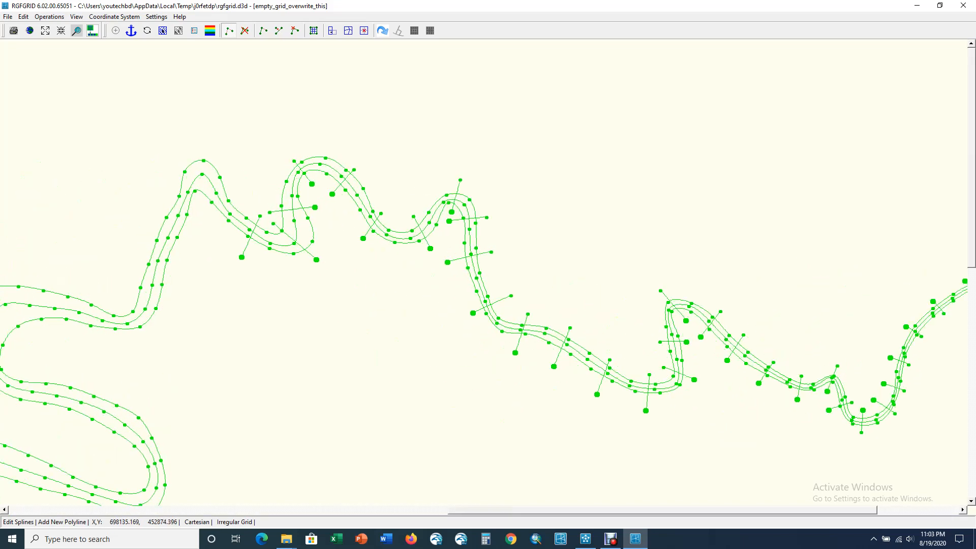
# - Draw four cross splines around the narrow peak, covering its eastern limb, crest and long western limb
pyautogui.click(208, 226)
pyautogui.click(231, 190)
pyautogui.rightClick(231, 190)
pyautogui.click(199, 205)
pyautogui.click(204, 148)
pyautogui.rightClick(204, 148)
pyautogui.click(190, 222)
pyautogui.click(161, 199)
pyautogui.rightClick(161, 200)
pyautogui.click(178, 273)
pyautogui.rightClick(178, 274)
pyautogui.scroll(-1, 331, 308)
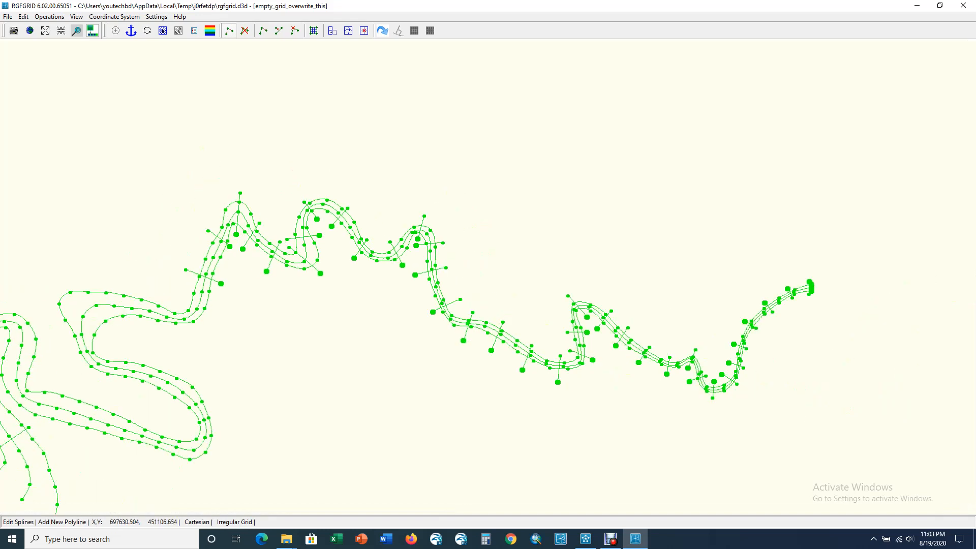
# - Draw four cross splines westward from the foot of the peak to the outer corner of the wide western bend
pyautogui.click(200, 332)
pyautogui.click(175, 294)
pyautogui.rightClick(176, 295)
pyautogui.click(142, 336)
pyautogui.click(151, 292)
pyautogui.rightClick(150, 292)
pyautogui.click(112, 333)
pyautogui.click(119, 282)
pyautogui.rightClick(118, 282)
pyautogui.click(102, 335)
pyautogui.click(51, 285)
pyautogui.rightClick(50, 285)
# - Draw three cross splines along the reach returning eastward from the wide bend and around the loop's eastern tip
pyautogui.click(109, 350)
pyautogui.click(95, 379)
pyautogui.rightClick(95, 379)
pyautogui.click(150, 397)
pyautogui.click(164, 358)
pyautogui.rightClick(165, 357)
pyautogui.click(179, 420)
pyautogui.click(222, 425)
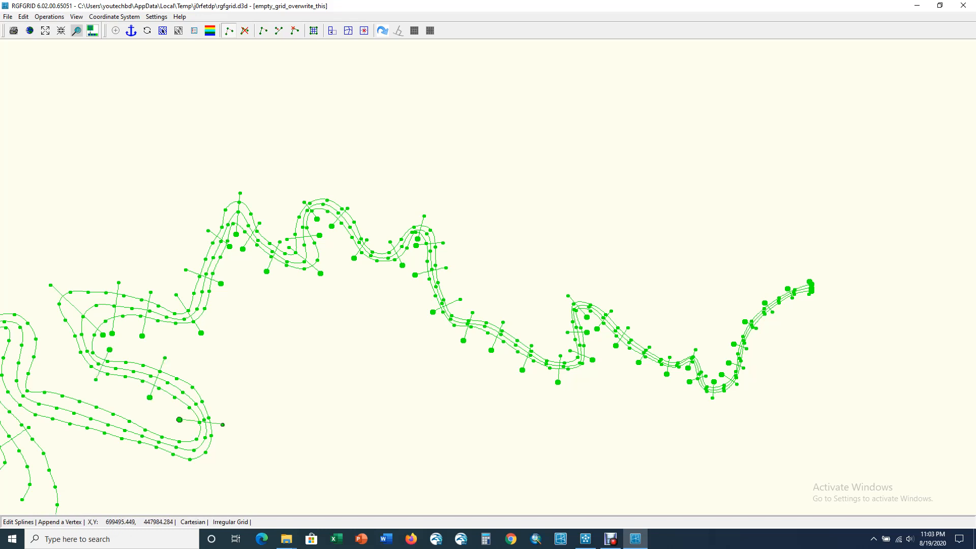
pyautogui.rightClick(223, 425)
# - Draw three cross splines westward along the long straight reach below the loop
pyautogui.scroll(-3, 429, 367)
pyautogui.scroll(2, 186, 431)
pyautogui.click(253, 393)
pyautogui.click(241, 432)
pyautogui.rightClick(240, 432)
pyautogui.click(189, 369)
pyautogui.click(171, 411)
pyautogui.rightClick(171, 411)
pyautogui.click(150, 356)
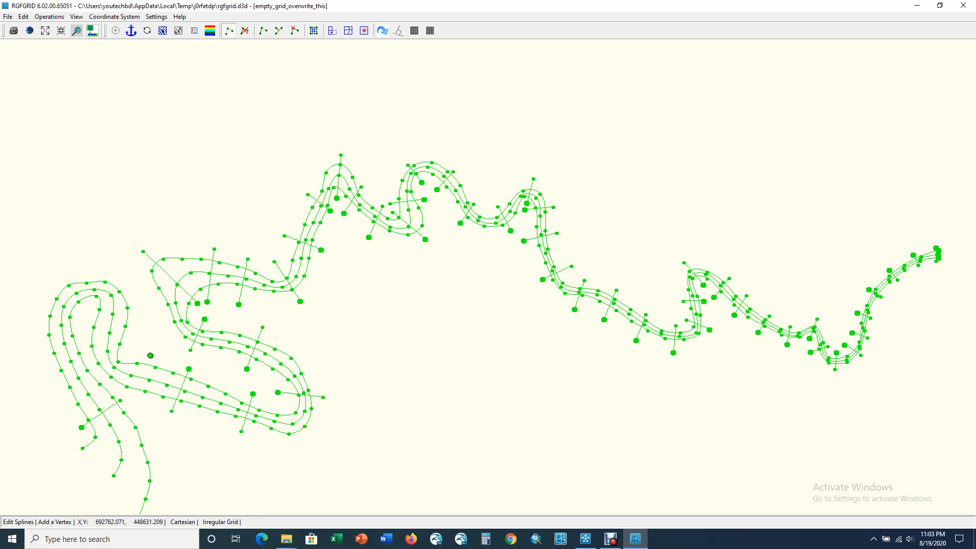
pyautogui.click(131, 396)
pyautogui.rightClick(131, 396)
# - Draw three cross splines up the eastern limb and over the crest of the westernmost bend
pyautogui.click(103, 376)
pyautogui.click(128, 355)
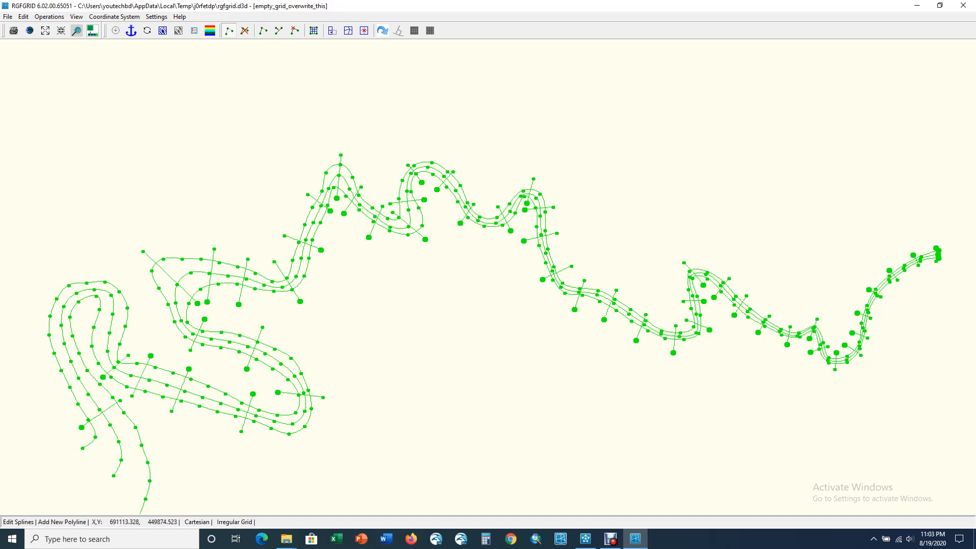
pyautogui.click(132, 322)
pyautogui.rightClick(132, 322)
pyautogui.click(91, 307)
pyautogui.click(92, 273)
pyautogui.rightClick(92, 273)
# - Draw the last two cross splines down the western limb of the westernmost bend
pyautogui.click(76, 315)
pyautogui.click(39, 311)
pyautogui.rightClick(39, 311)
pyautogui.click(85, 352)
pyautogui.click(50, 375)
pyautogui.rightClick(49, 375)
pyautogui.scroll(-1, 209, 200)
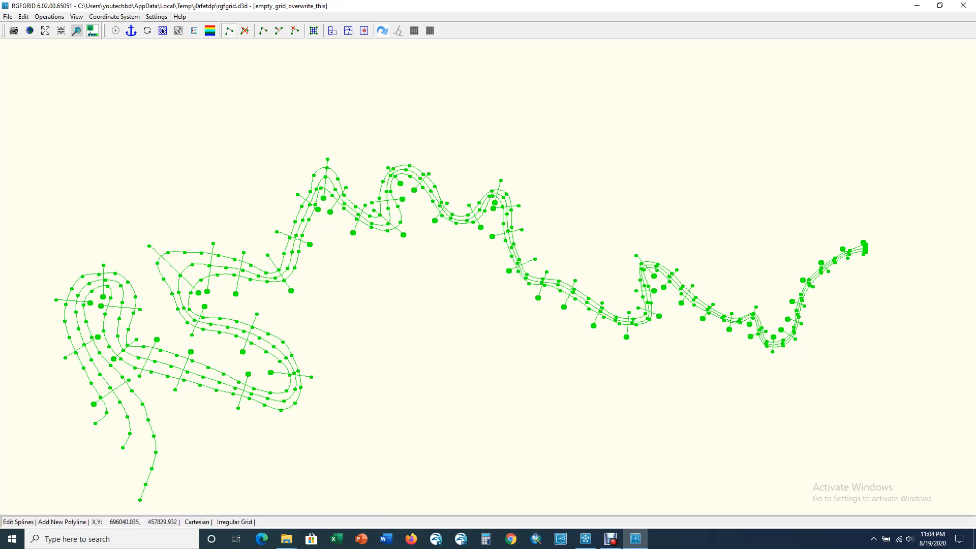
# - Set the general parameters' M-Refinement Factor to 15 and N-Refinement Factor to 5
pyautogui.click(156, 17)
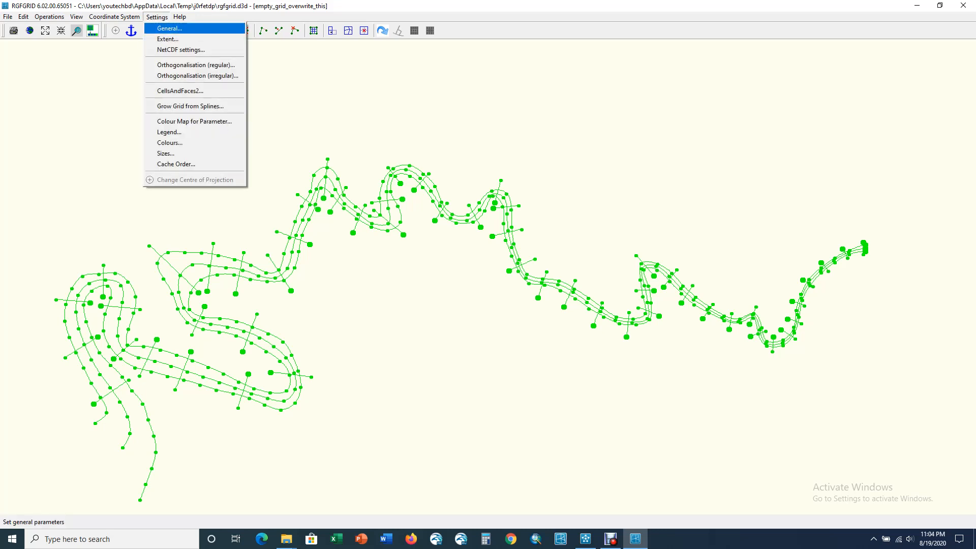
pyautogui.click(169, 28)
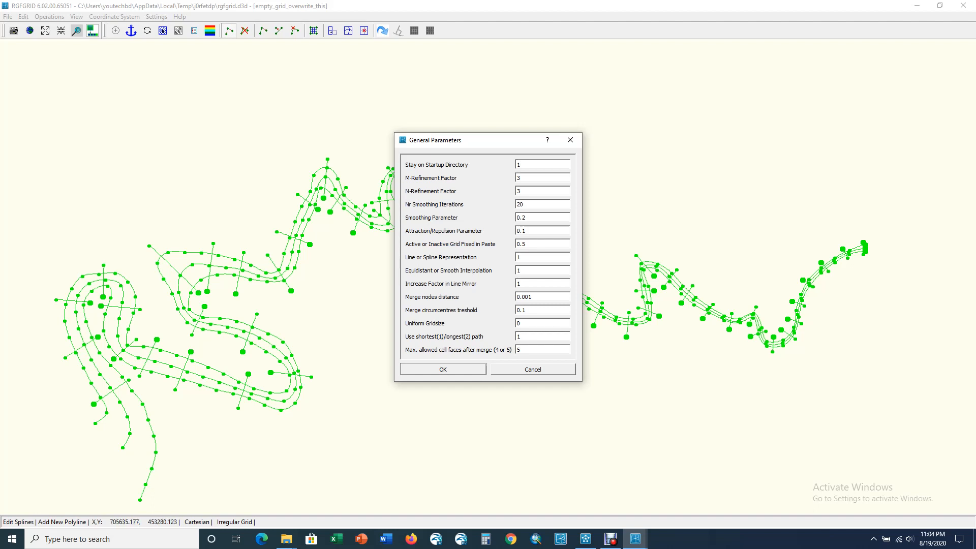
pyautogui.moveTo(510, 141); pyautogui.dragTo(414, 112)
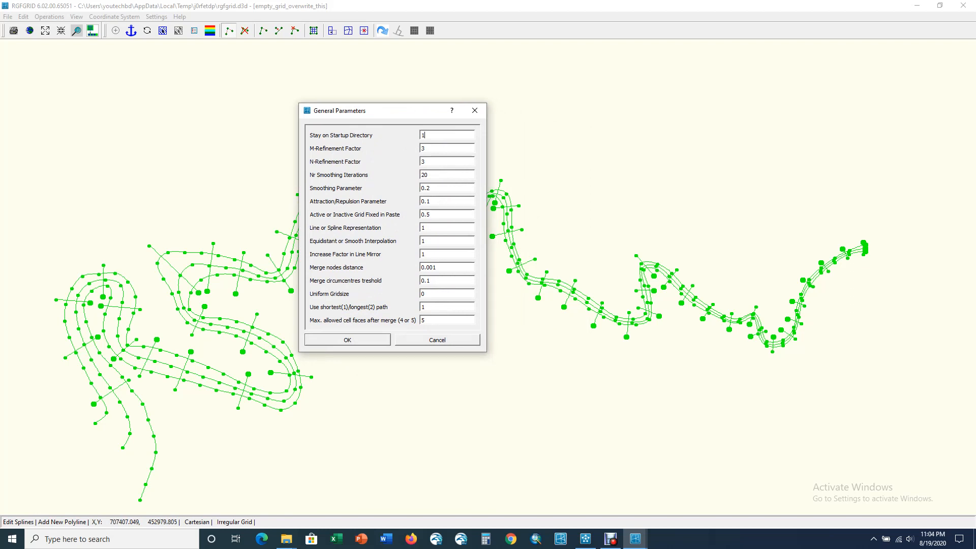
pyautogui.press('Tab')
pyautogui.write('15')
pyautogui.press('Tab')
pyautogui.write('5')
pyautogui.press('Return')
# - Change the splines into a regular grid and inspect the generated cells up close
pyautogui.click(49, 17)
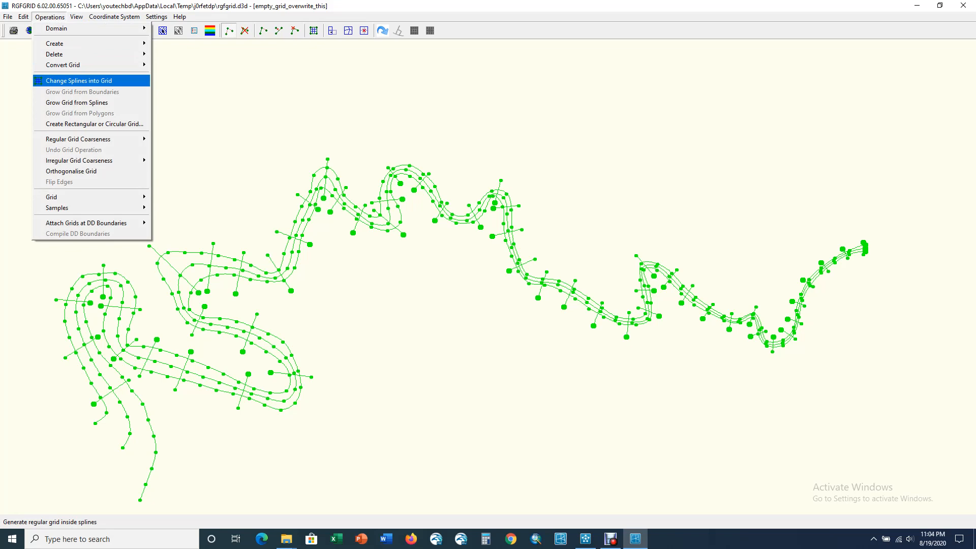
pyautogui.press('Return')
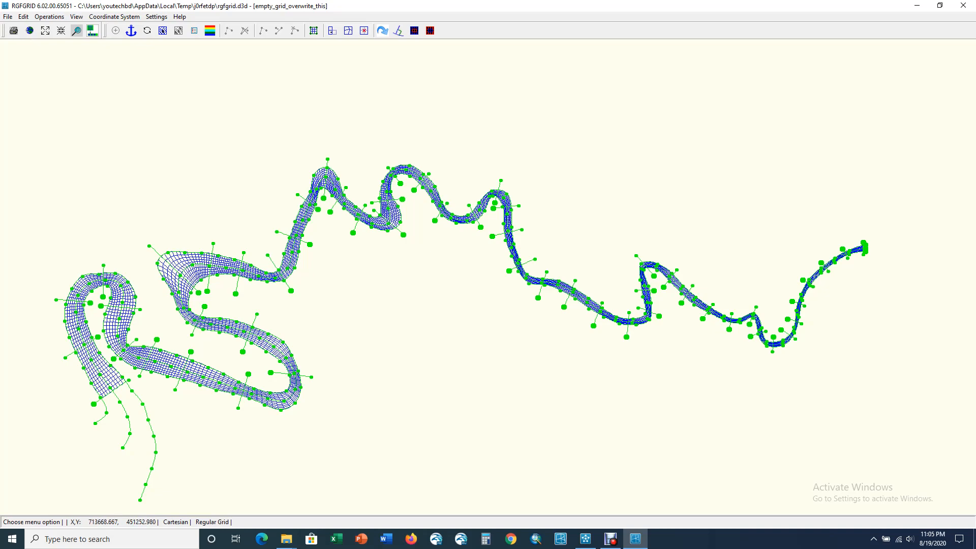
pyautogui.scroll(5, 416, 188)
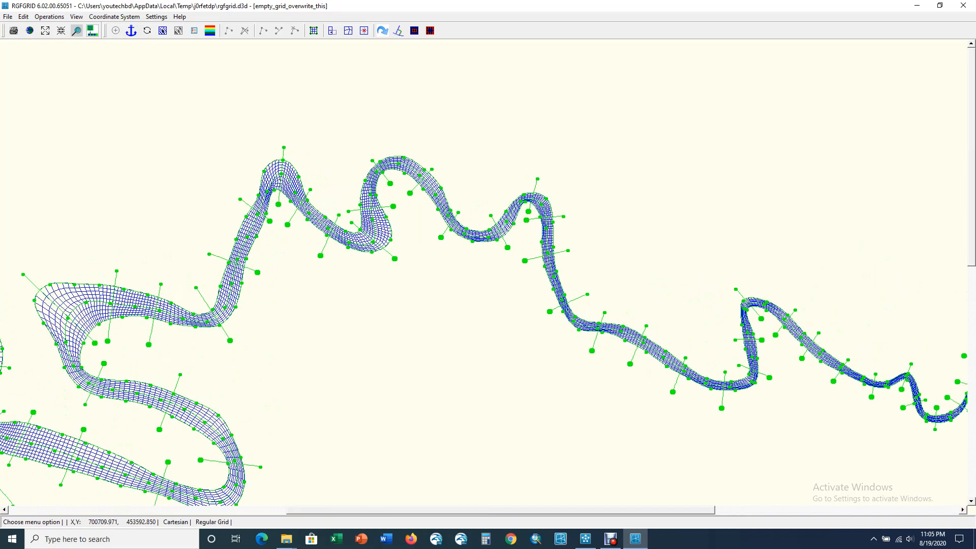
pyautogui.scroll(10, 401, 229)
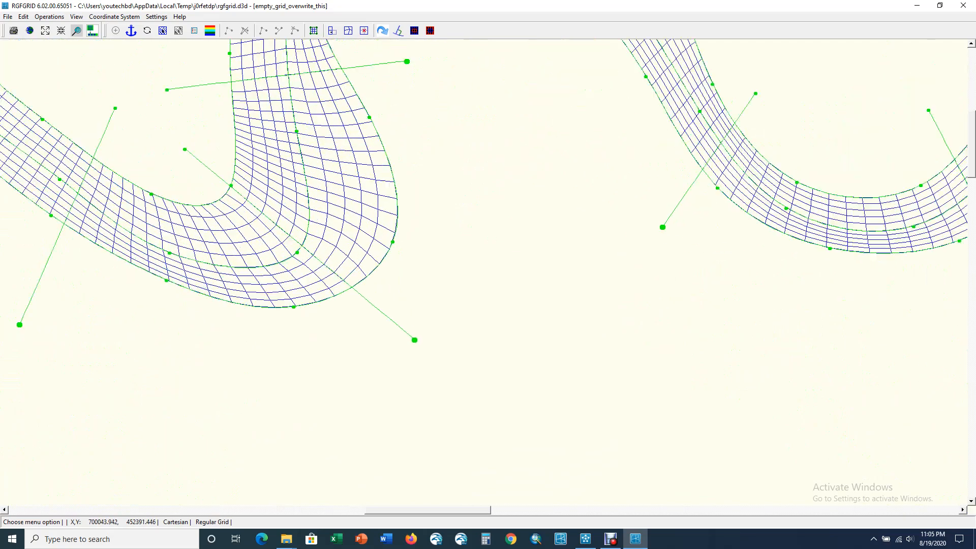
# - Orthogonalise the whole regular grid of the river
pyautogui.scroll(-12, 402, 228)
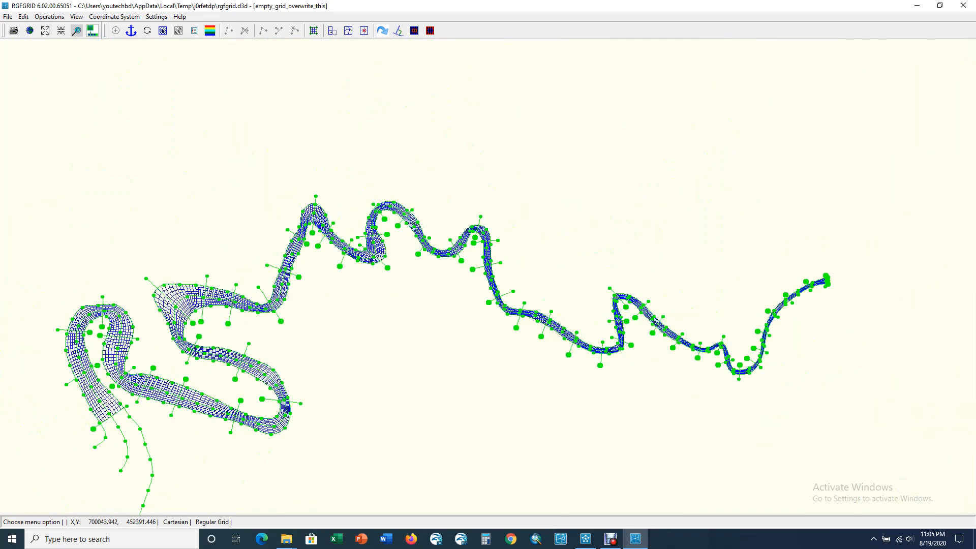
pyautogui.scroll(4, 170, 305)
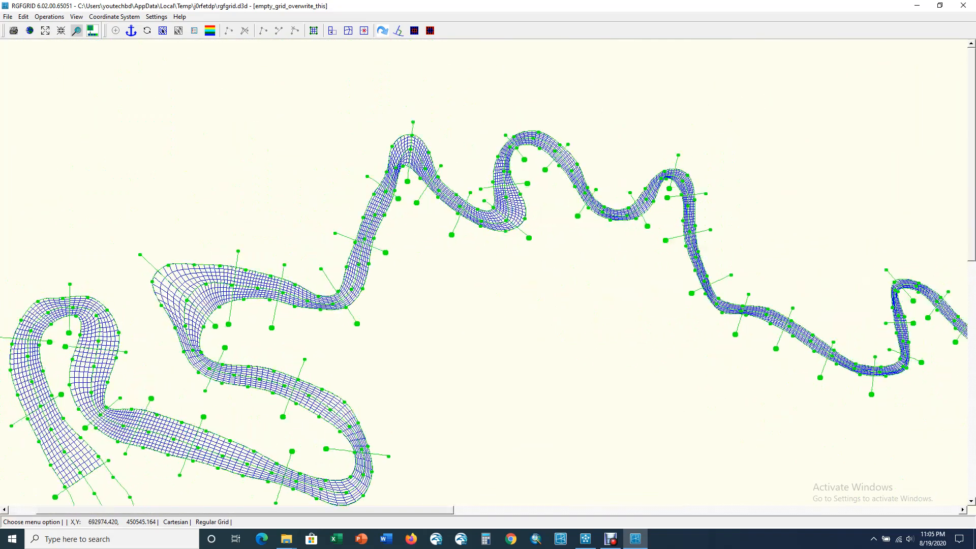
pyautogui.click(49, 16)
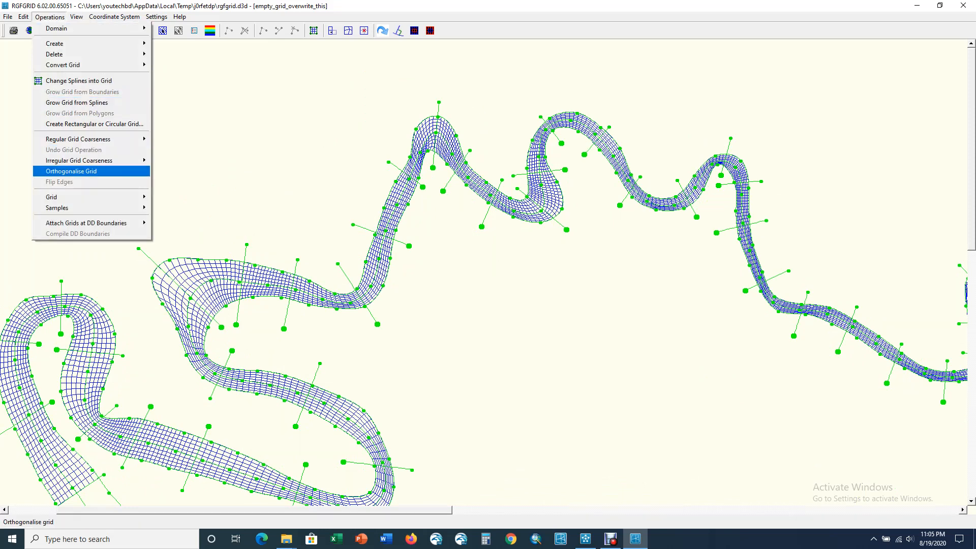
pyautogui.click(71, 171)
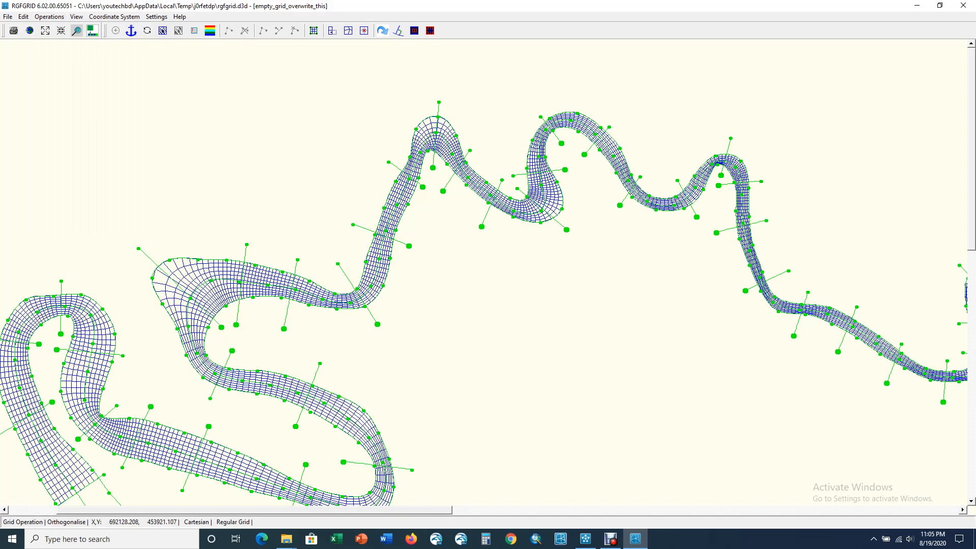
pyautogui.scroll(-1, 117, 117)
pyautogui.scroll(-1, 116, 117)
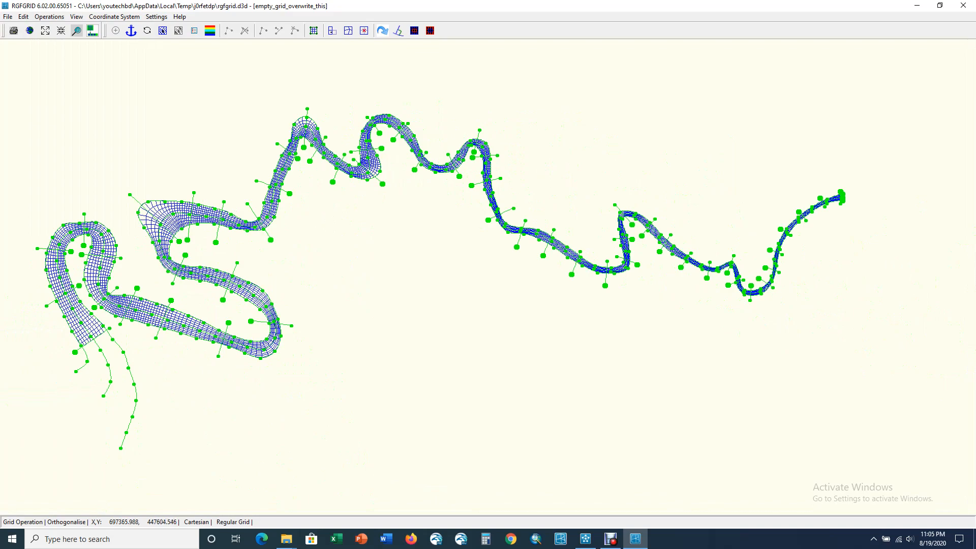
# - Display the grid's orthogonality property and examine the cells at the river's eastern end
pyautogui.scroll(1, 291, 330)
pyautogui.scroll(6, 290, 333)
pyautogui.scroll(-10, 315, 326)
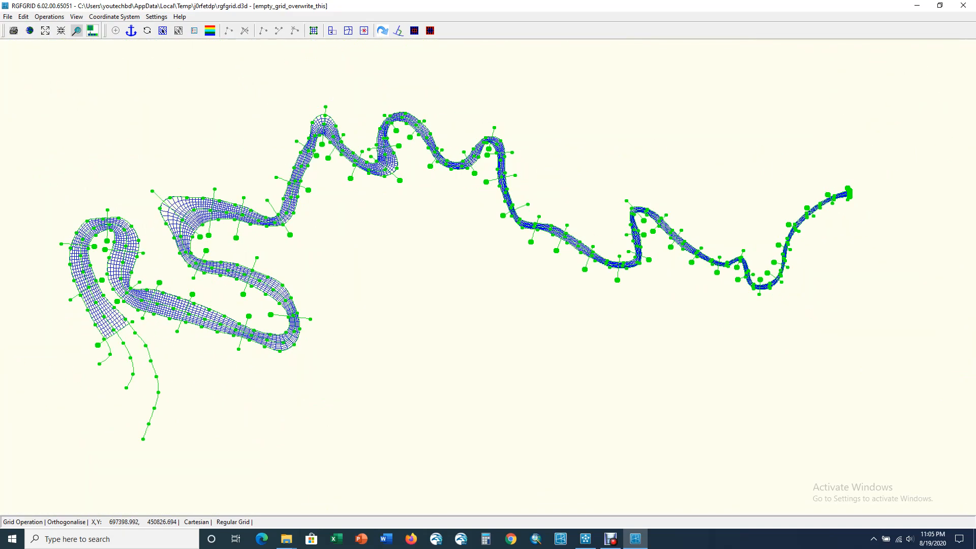
pyautogui.scroll(-2, 310, 219)
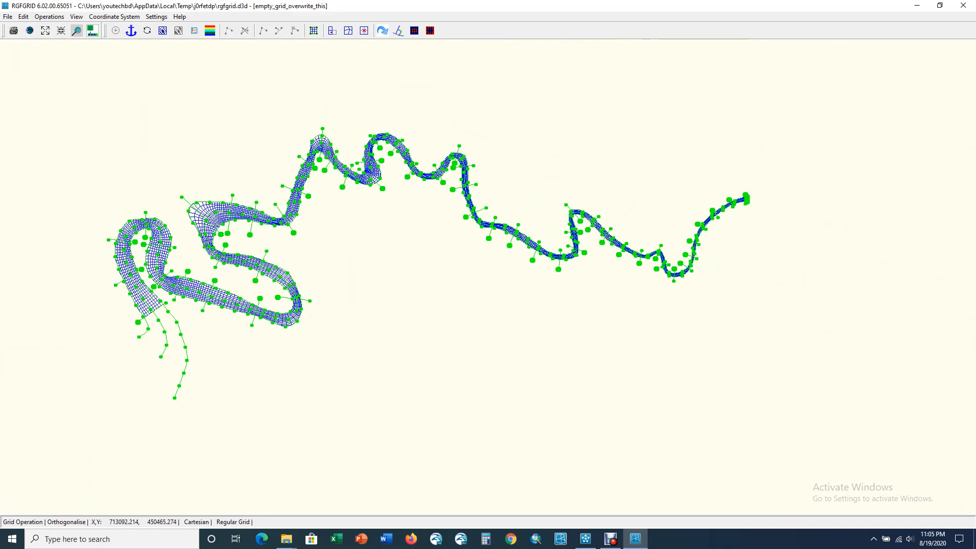
pyautogui.scroll(1, 727, 231)
pyautogui.scroll(3, 737, 223)
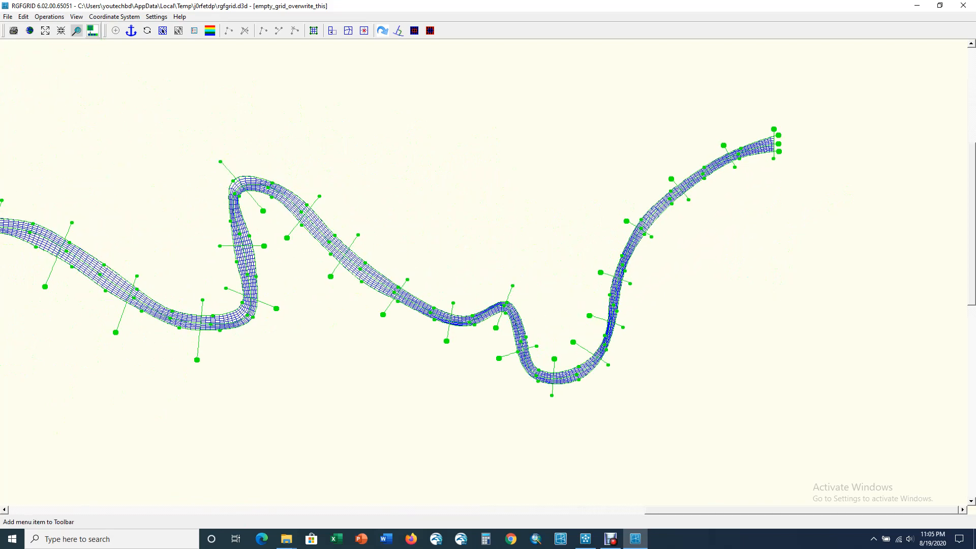
pyautogui.click(77, 17)
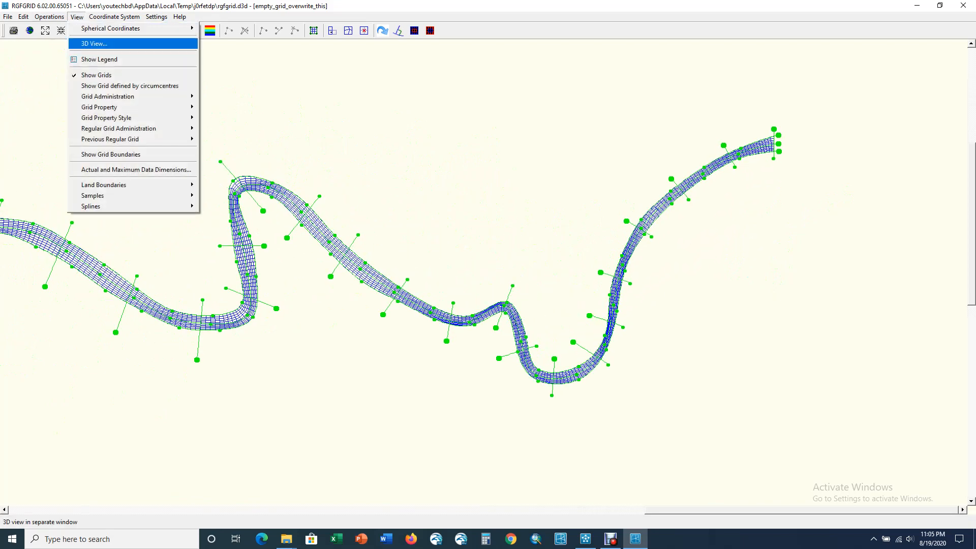
pyautogui.moveTo(110, 107)
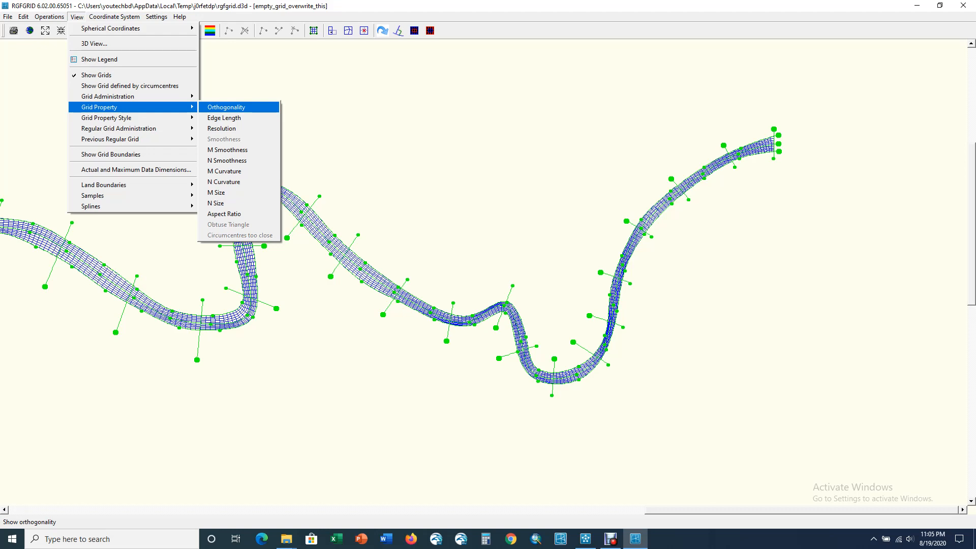
pyautogui.click(226, 108)
pyautogui.scroll(-3, 563, 138)
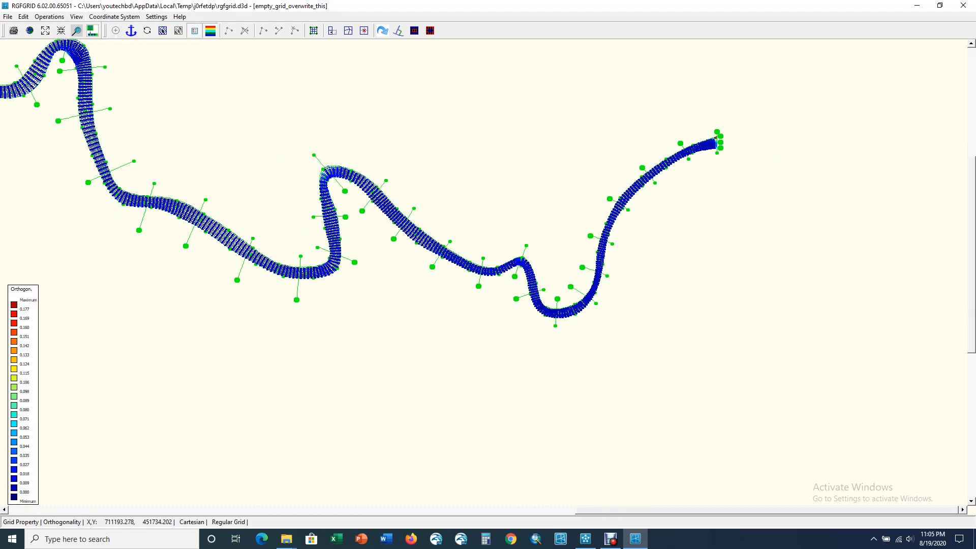
pyautogui.scroll(-2, 564, 138)
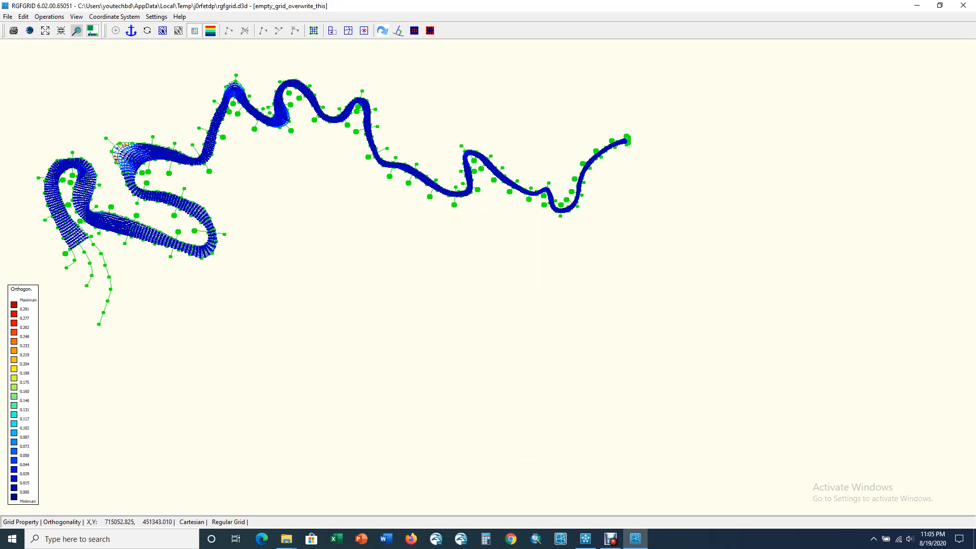
pyautogui.scroll(5, 427, 265)
pyautogui.scroll(3, 427, 264)
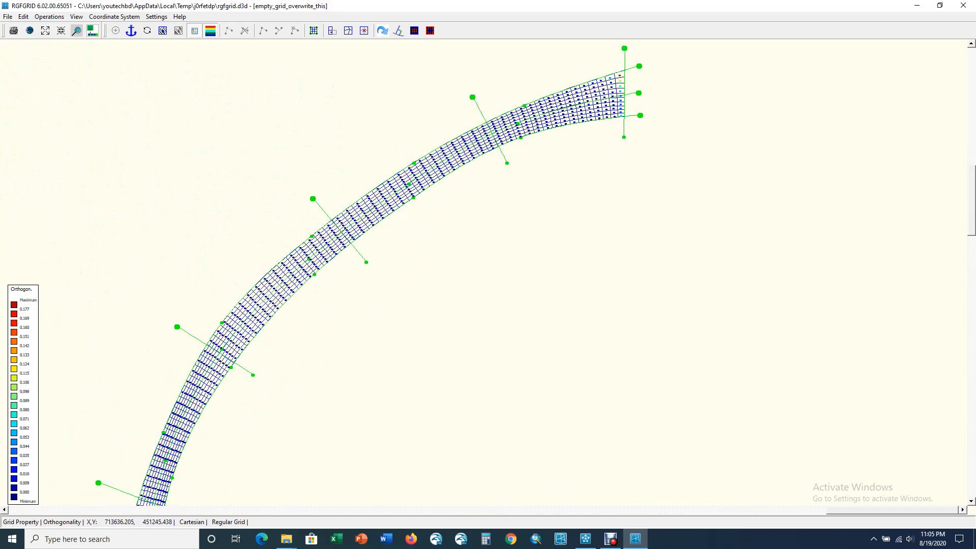
pyautogui.scroll(3, 658, 56)
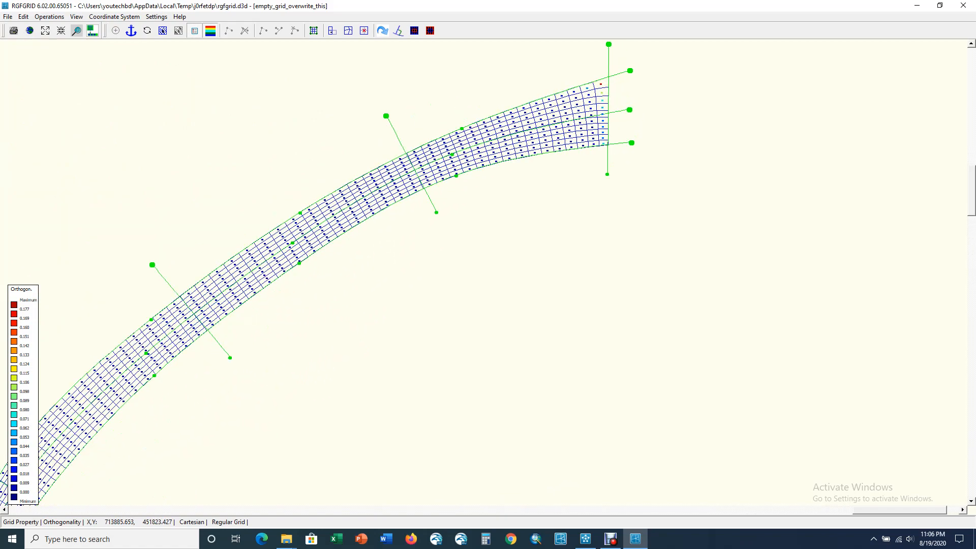
pyautogui.scroll(-3, 528, 79)
pyautogui.scroll(4, 528, 78)
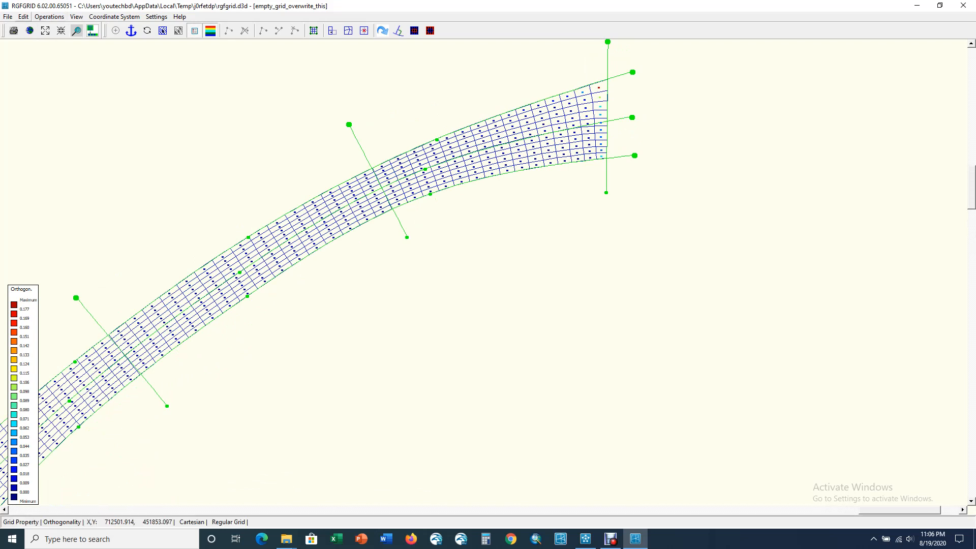
# - Apply Block Orthogonalise to the last grid cells at the river's eastern end, marking the block with four corner points on both banks
pyautogui.hotkey('alt', 'o')
pyautogui.press('Left')
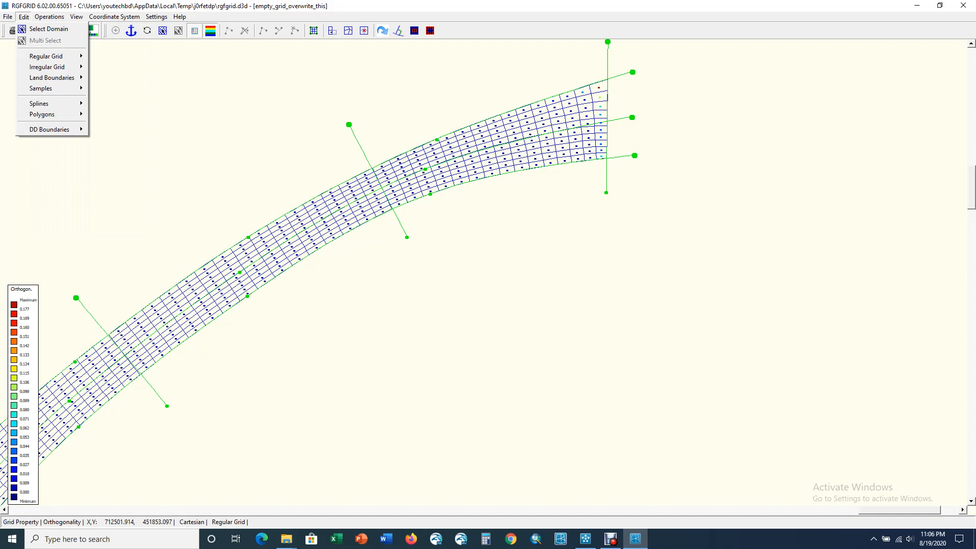
pyautogui.press('Down')
pyautogui.press('Down')
pyautogui.press('Up')
pyautogui.press('Up')
pyautogui.press('Right')
pyautogui.moveTo(51, 56)
pyautogui.press('Down')
pyautogui.press('Down')
pyautogui.press('Up')
pyautogui.press('Up')
pyautogui.press('Up')
pyautogui.press('Up')
pyautogui.press('Up')
pyautogui.press('Up')
pyautogui.press('Up')
pyautogui.press('Down')
pyautogui.press('Down')
pyautogui.press('Down')
pyautogui.press('Down')
pyautogui.press('Down')
pyautogui.press('Down')
pyautogui.press('Up')
pyautogui.press('Up')
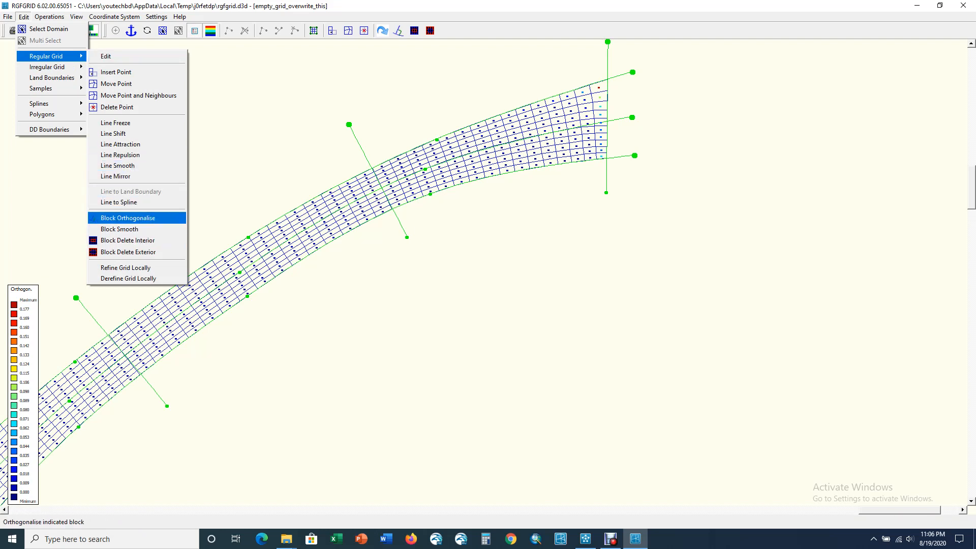
pyautogui.press('Return')
pyautogui.click(500, 115)
pyautogui.click(515, 172)
pyautogui.click(606, 159)
pyautogui.click(607, 80)
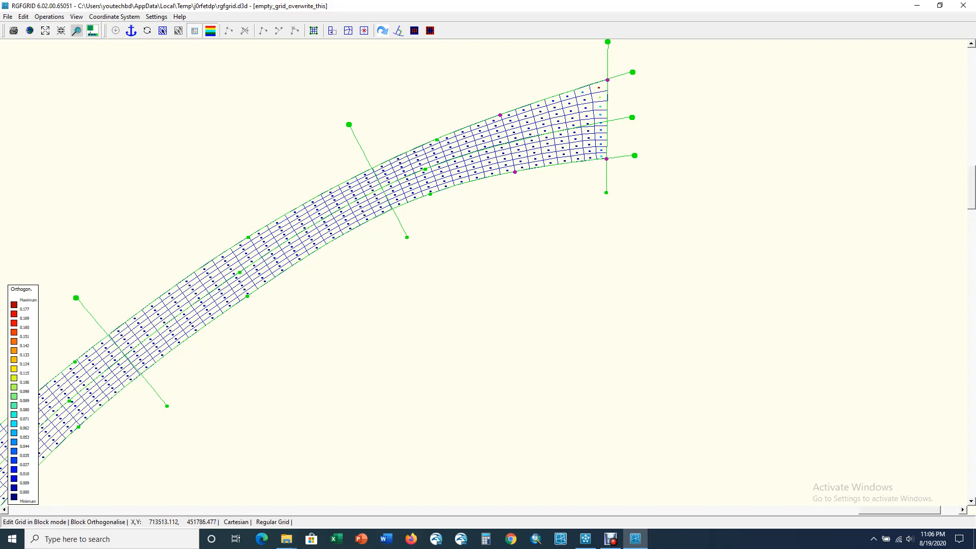
pyautogui.rightClick(564, 133)
pyautogui.press('Escape')
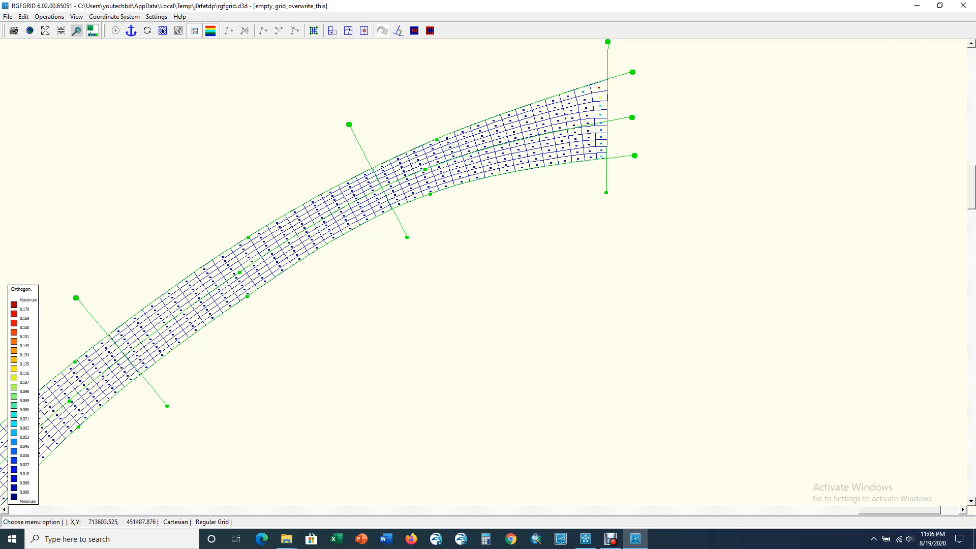
# - Tilt the easternmost cross spline by moving its upper end point west and its lower end point slightly east
pyautogui.scroll(-6, 547, 195)
pyautogui.scroll(13, 572, 149)
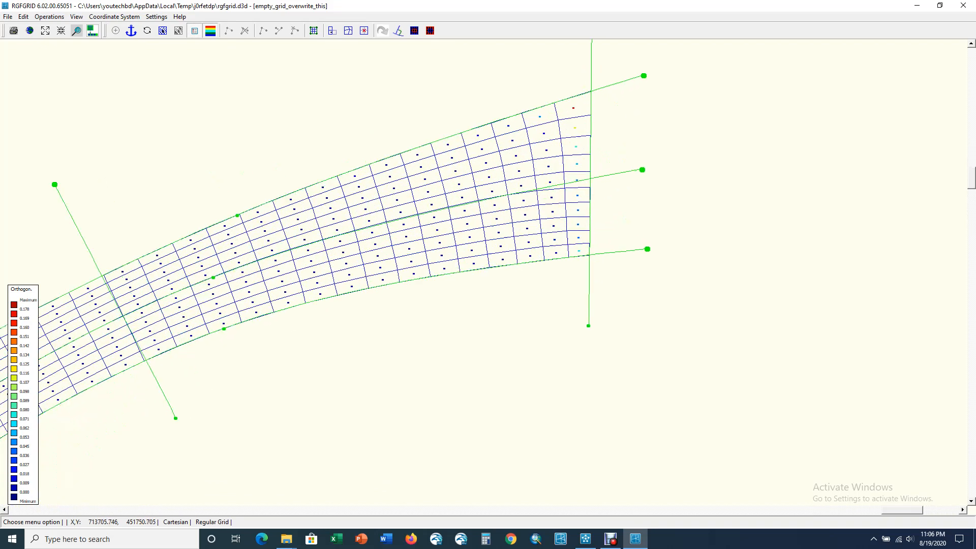
pyautogui.scroll(-3, 583, 269)
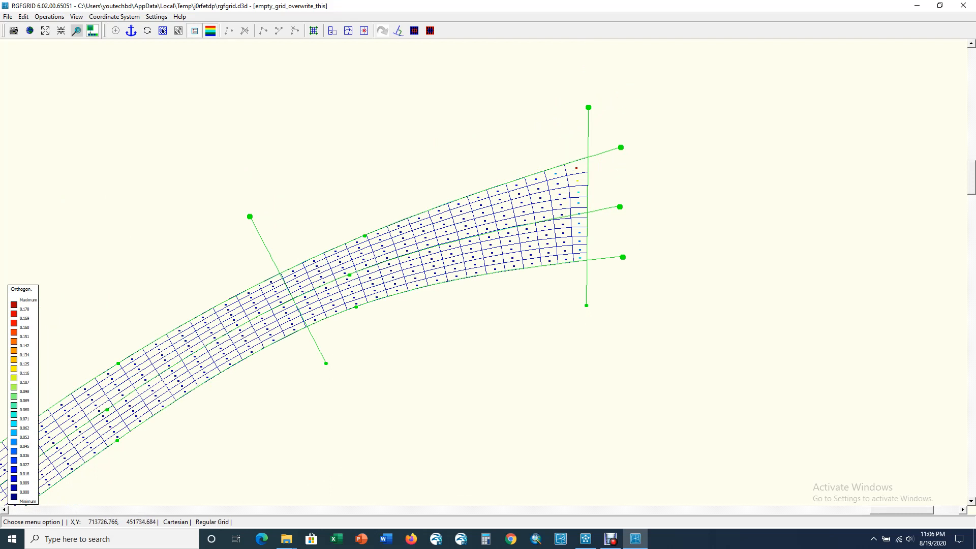
pyautogui.click(23, 16)
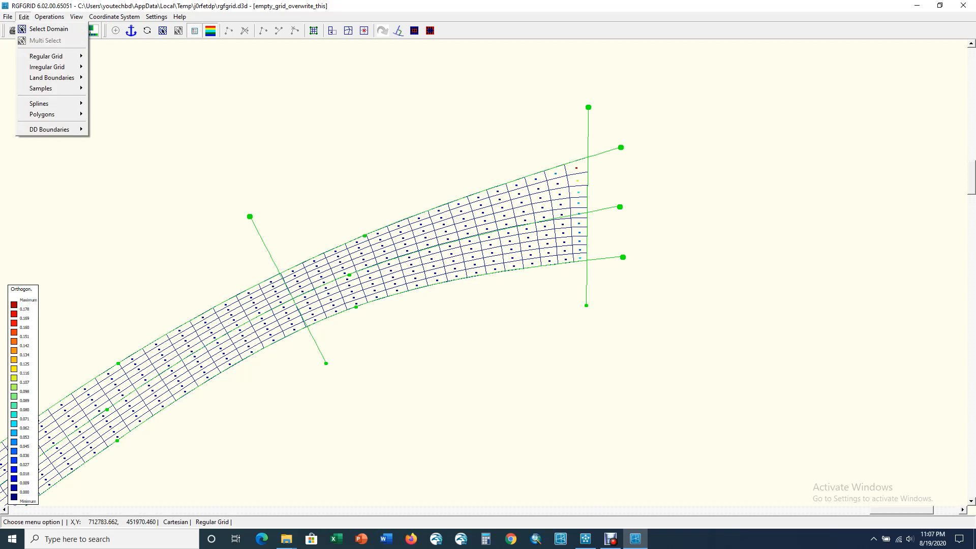
pyautogui.moveTo(49, 103)
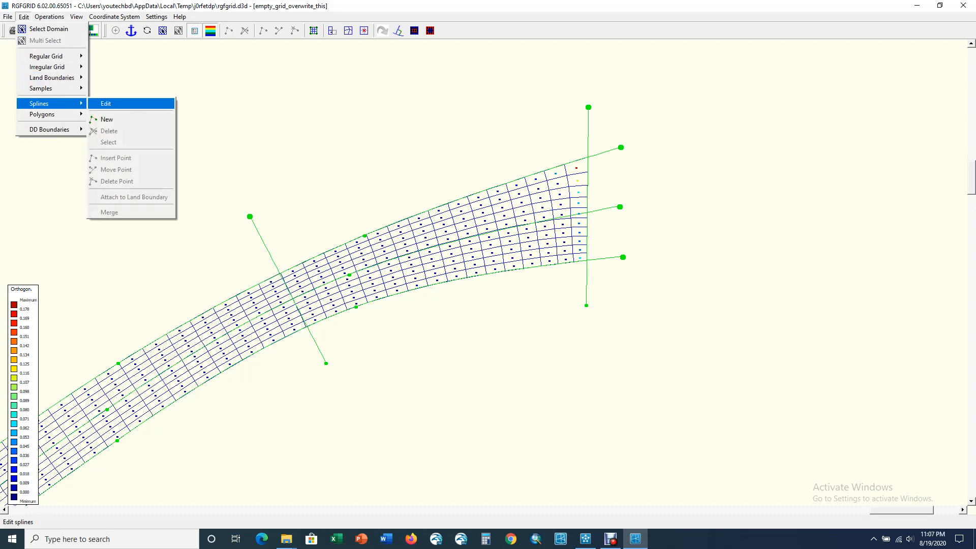
pyautogui.click(102, 104)
pyautogui.click(279, 31)
pyautogui.click(588, 107)
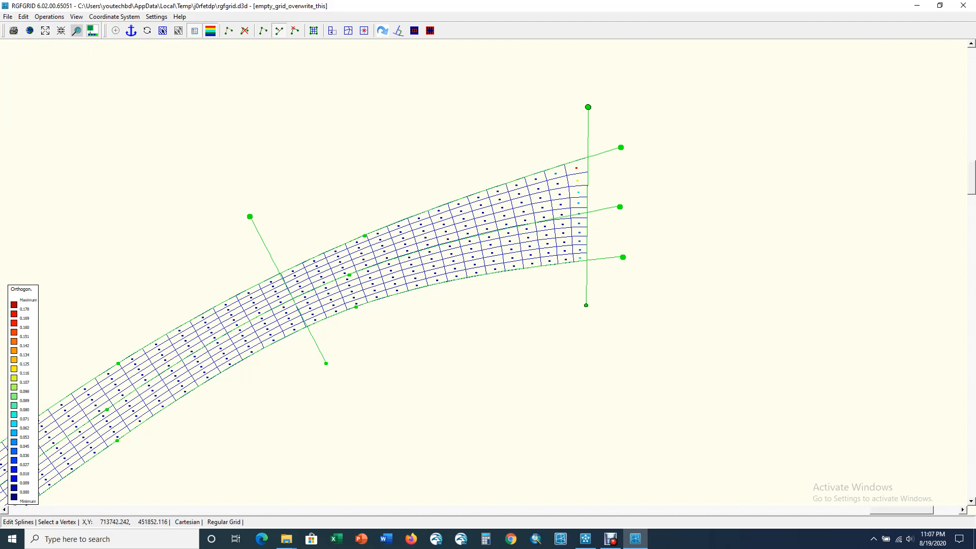
pyautogui.click(588, 107)
pyautogui.click(566, 108)
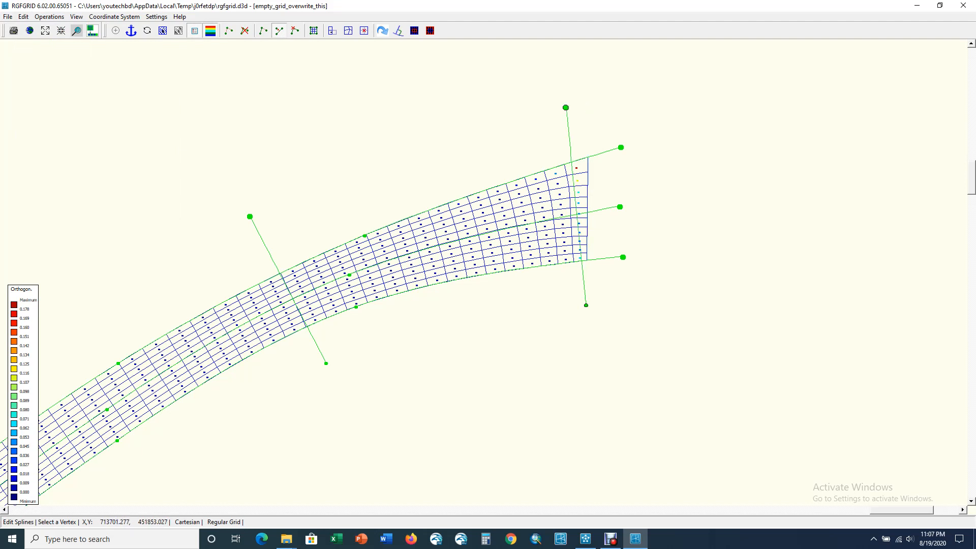
pyautogui.moveTo(586, 305); pyautogui.dragTo(595, 301)
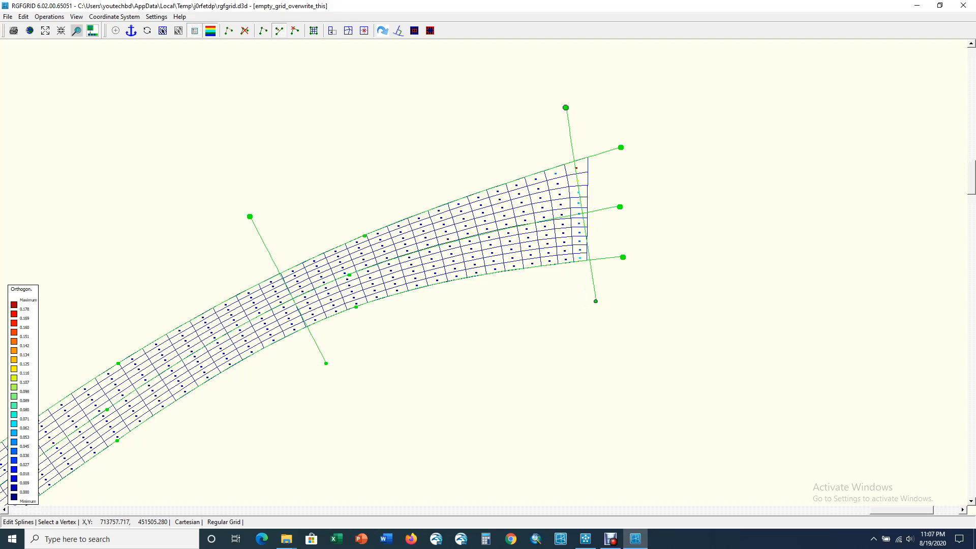
pyautogui.rightClick(595, 300)
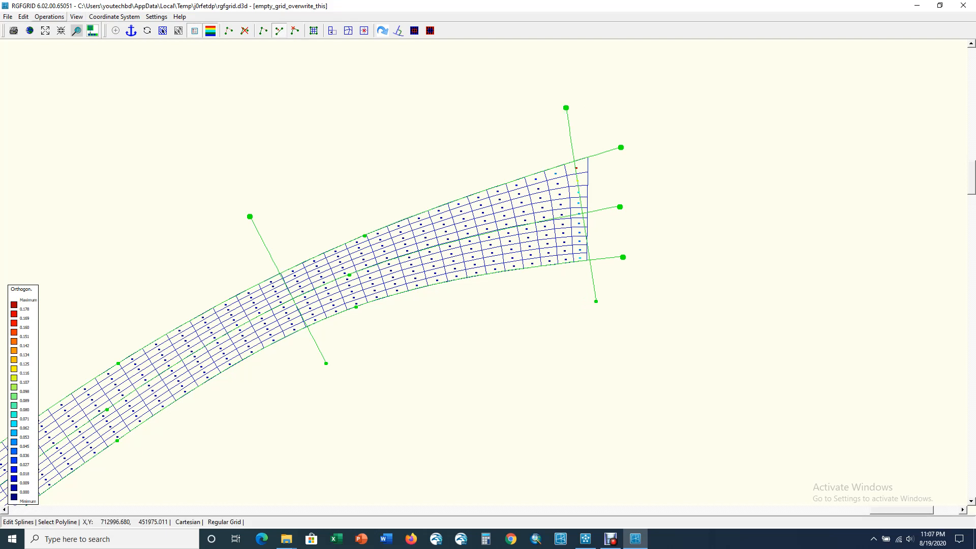
# - Regenerate the grid from the edited splines and orthogonalise it, checking the orthogonality along the river
pyautogui.click(49, 17)
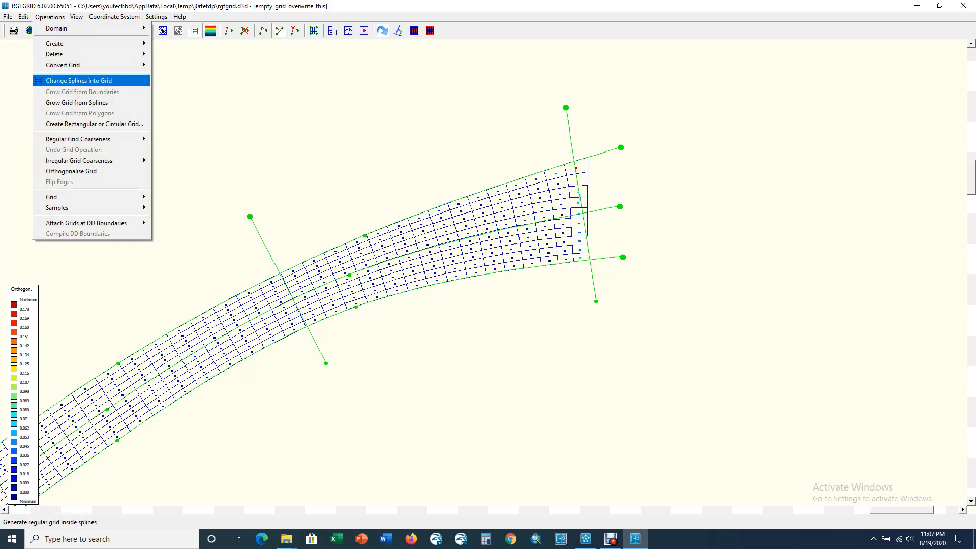
pyautogui.press('Return')
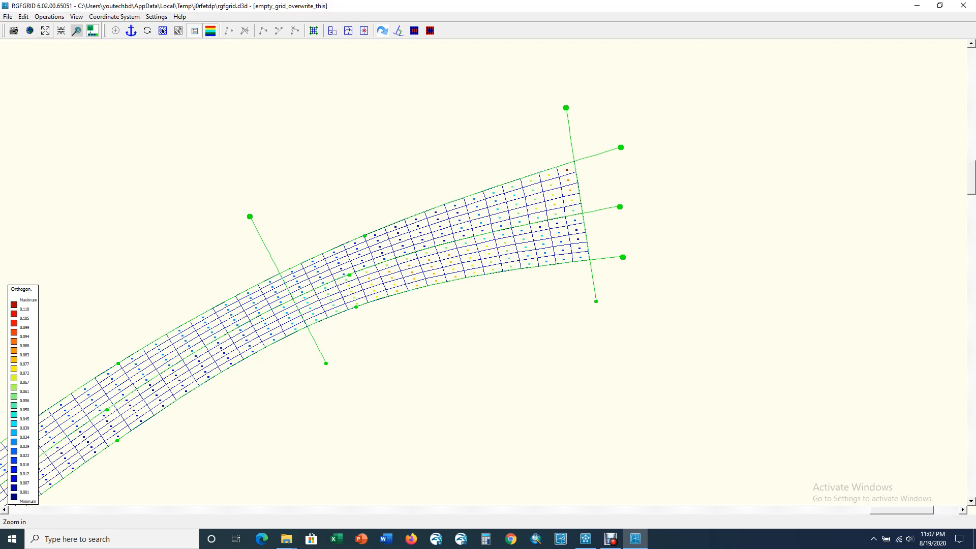
pyautogui.click(50, 16)
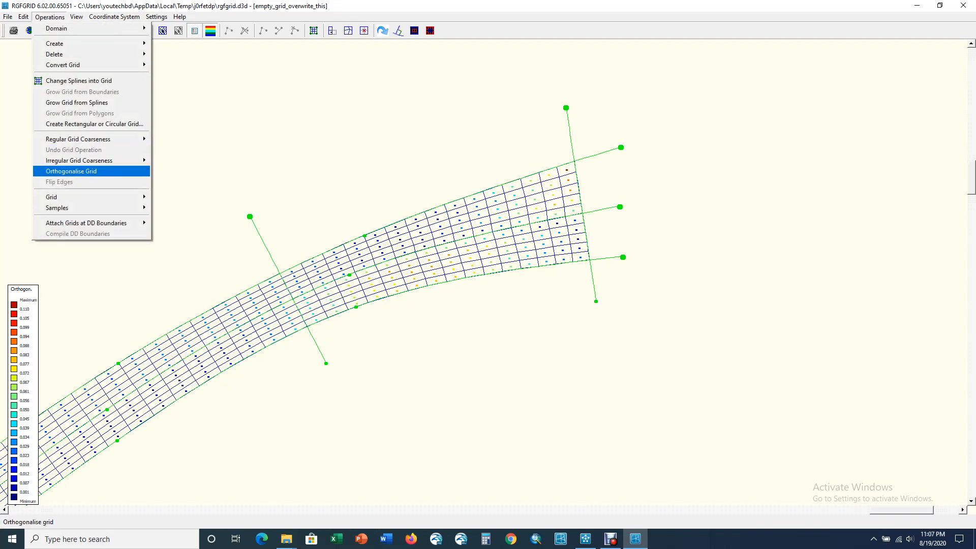
pyautogui.press('Return')
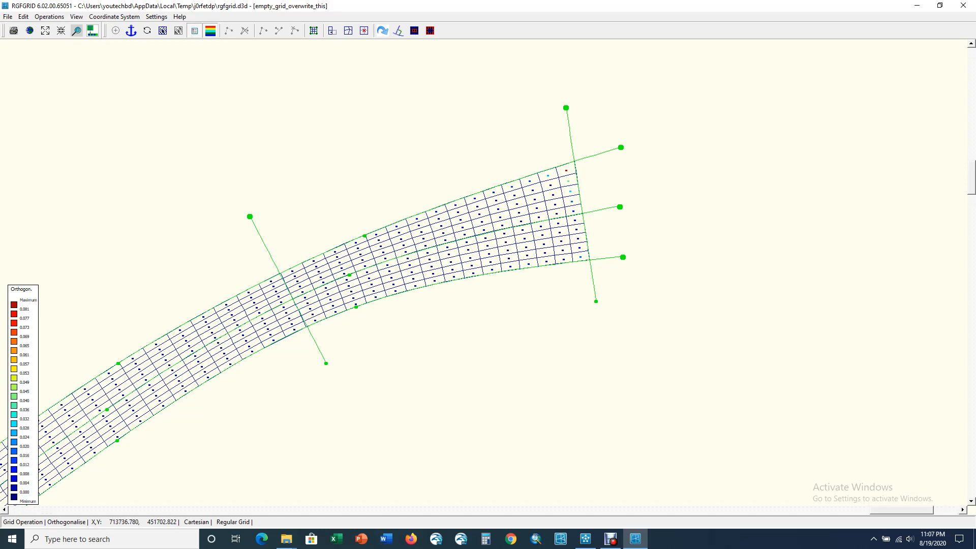
pyautogui.scroll(-3, 571, 193)
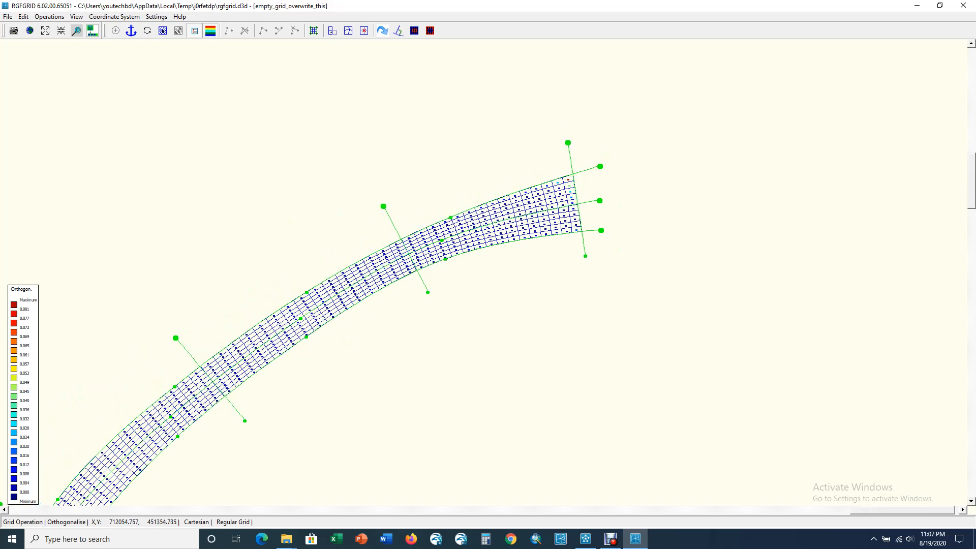
pyautogui.scroll(-6, 574, 194)
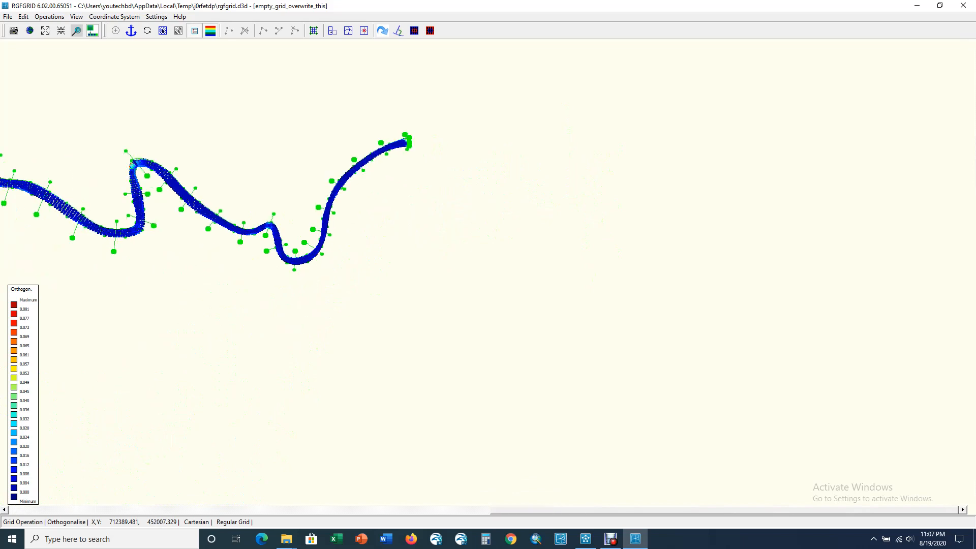
pyautogui.scroll(-5, 350, 129)
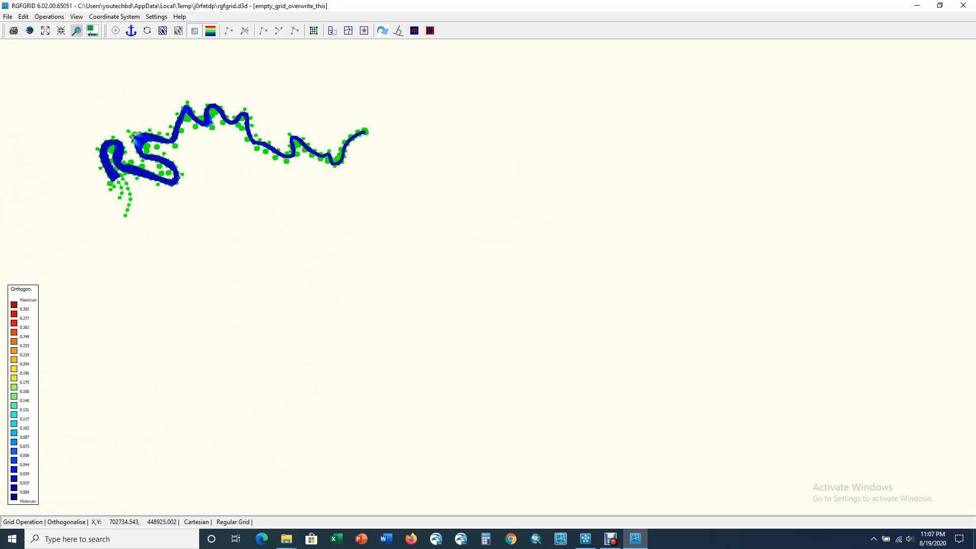
pyautogui.scroll(4, 319, 149)
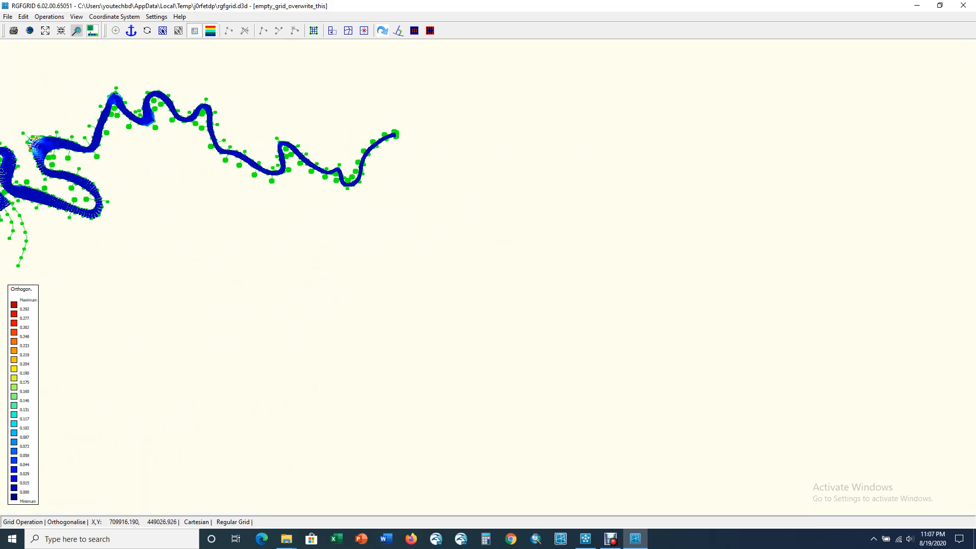
# - Examine the grid's orthogonality bend by bend from the river's eastern end westward to the sharp northern bend
pyautogui.scroll(6, 349, 166)
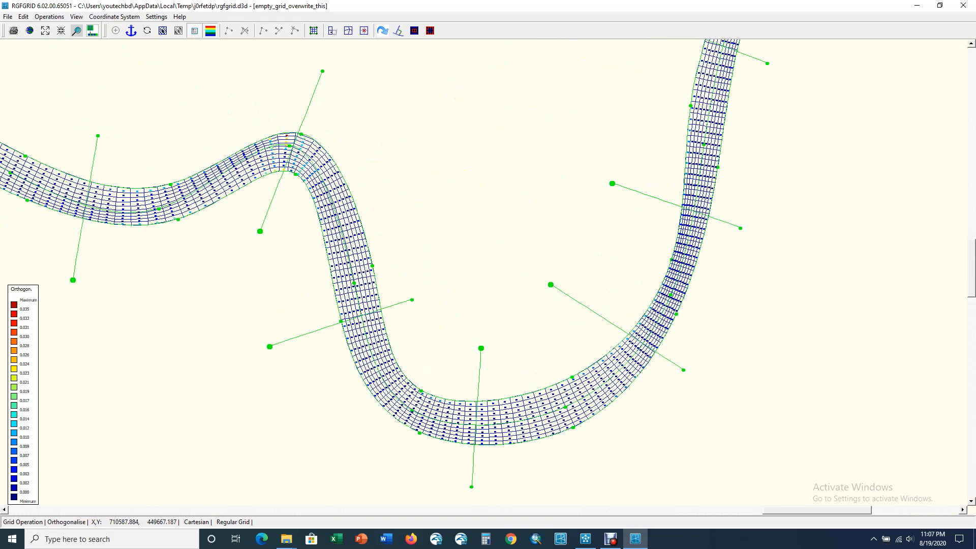
pyautogui.scroll(2, 306, 150)
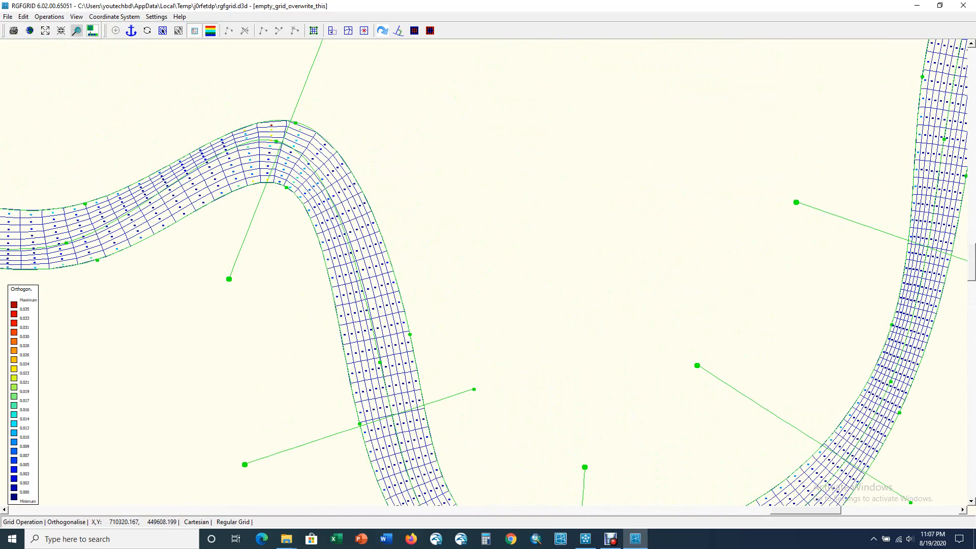
pyautogui.scroll(-5, 325, 234)
pyautogui.scroll(-3, 456, 234)
pyautogui.scroll(2, 457, 235)
pyautogui.scroll(3, 457, 234)
pyautogui.scroll(5, 439, 234)
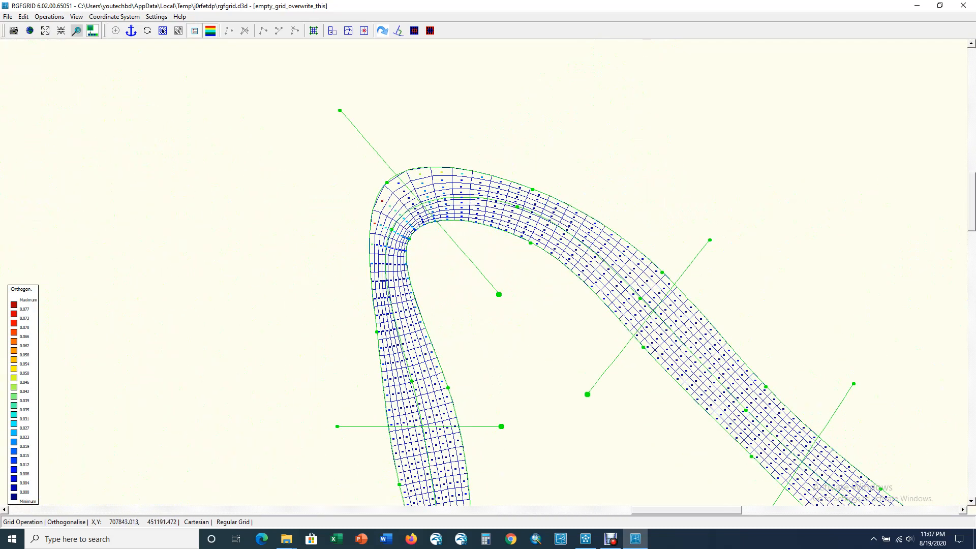
pyautogui.scroll(-3, 484, 271)
pyautogui.scroll(4, 484, 272)
pyautogui.scroll(-6, 409, 292)
pyautogui.scroll(4, 324, 146)
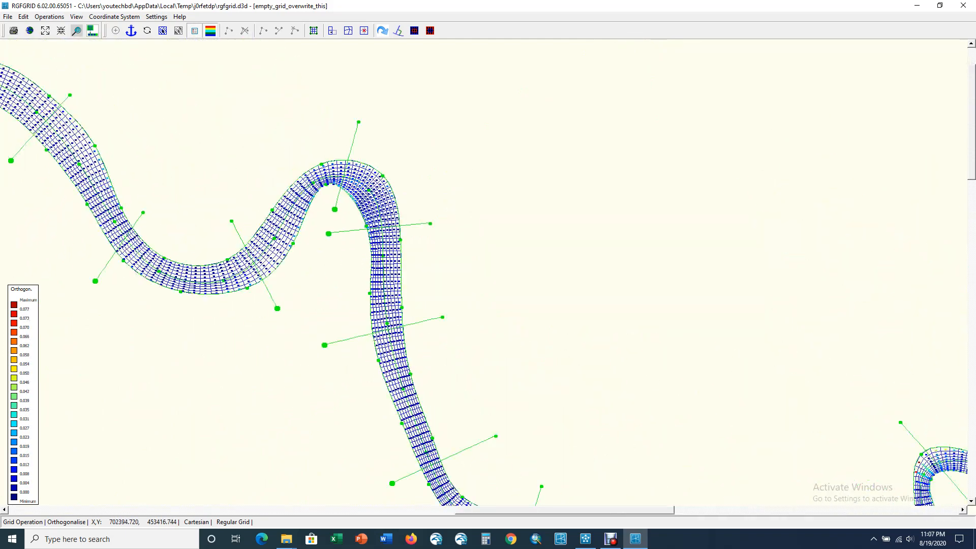
pyautogui.scroll(2, 270, 158)
pyautogui.scroll(-4, 484, 272)
pyautogui.scroll(4, 484, 272)
pyautogui.scroll(-3, 484, 272)
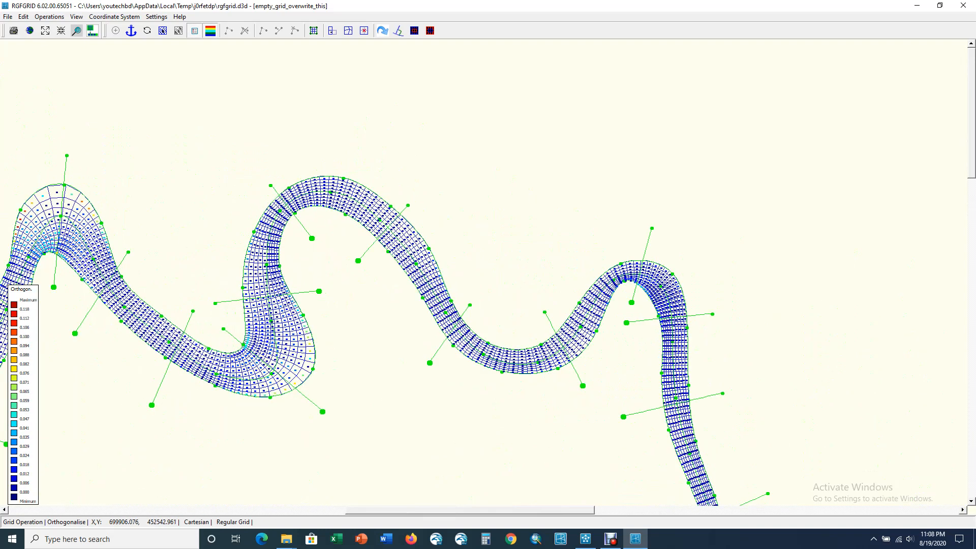
pyautogui.scroll(2, 484, 272)
pyautogui.scroll(2, 259, 398)
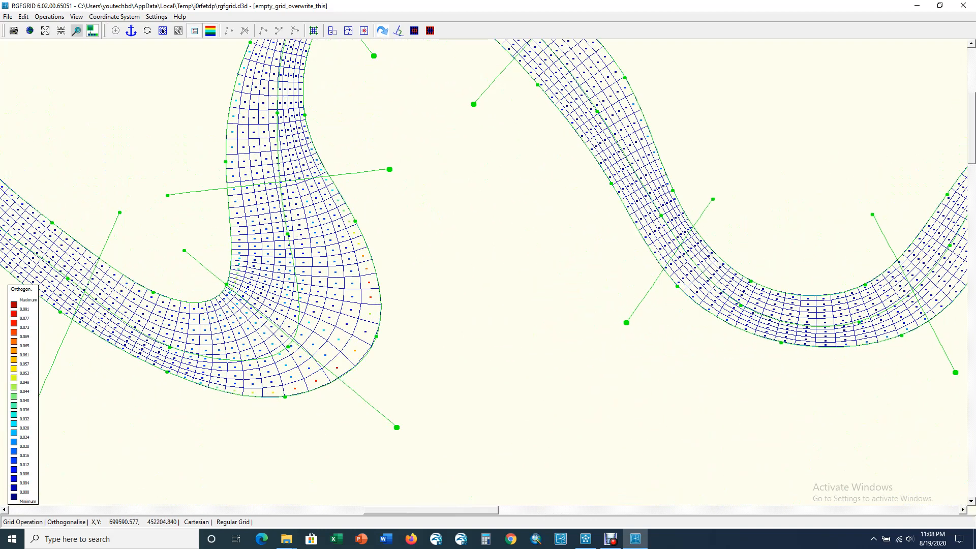
pyautogui.scroll(-3, 484, 272)
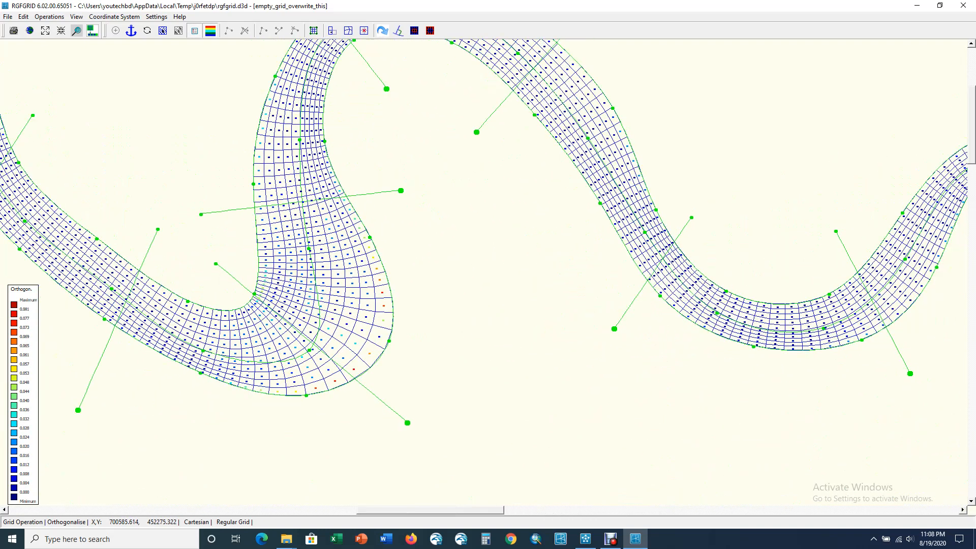
pyautogui.scroll(1, 484, 272)
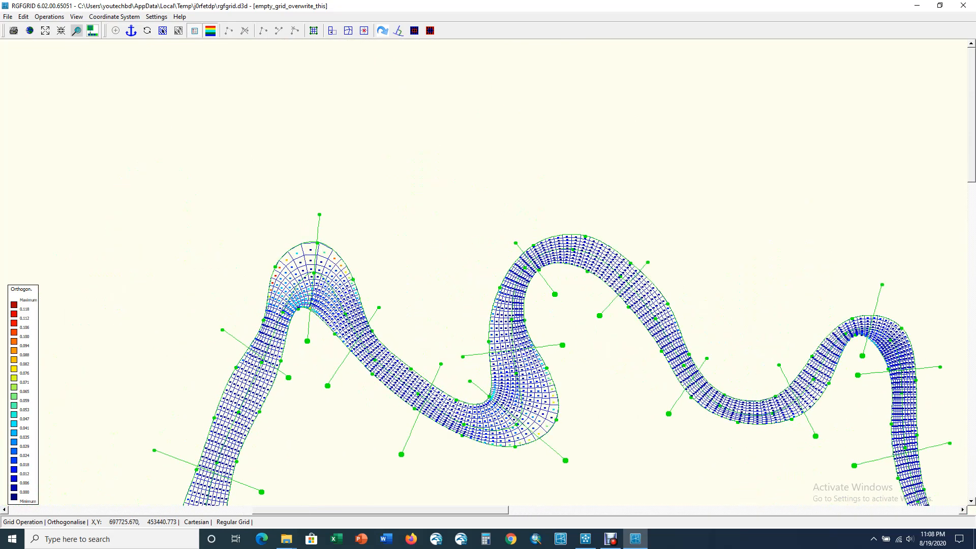
pyautogui.scroll(3, 299, 309)
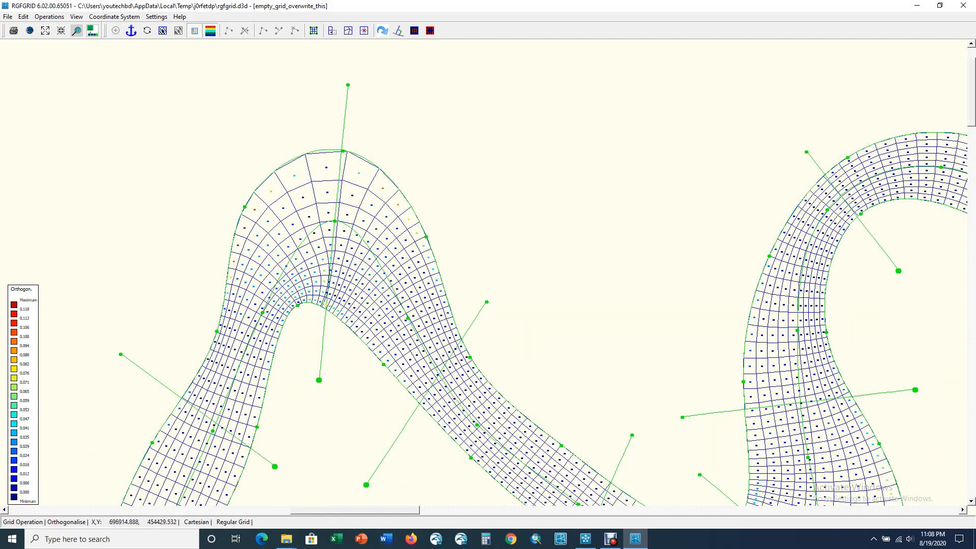
# - Apply Block Orthogonalise to the sharp northern bend, marking the block with corner points on its inner and outer banks
pyautogui.click(23, 17)
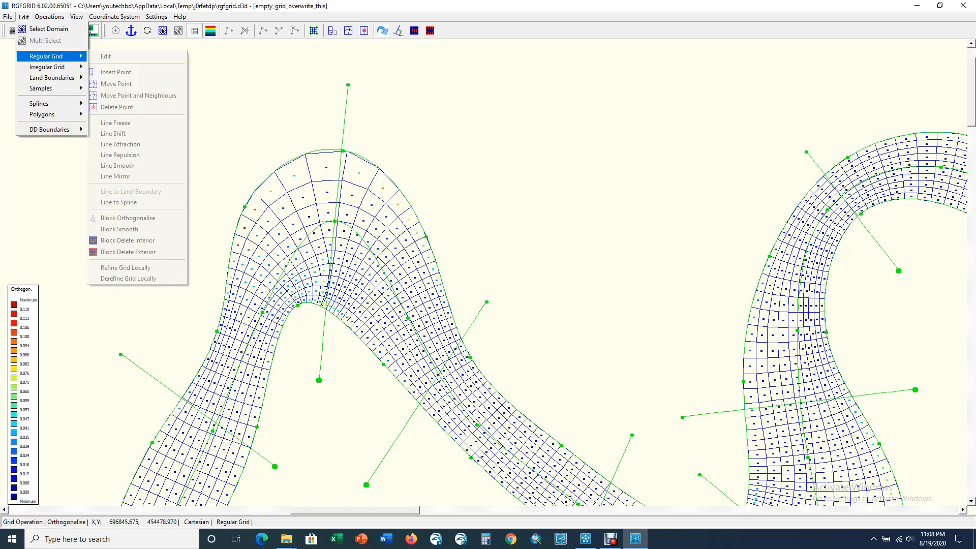
pyautogui.moveTo(46, 56)
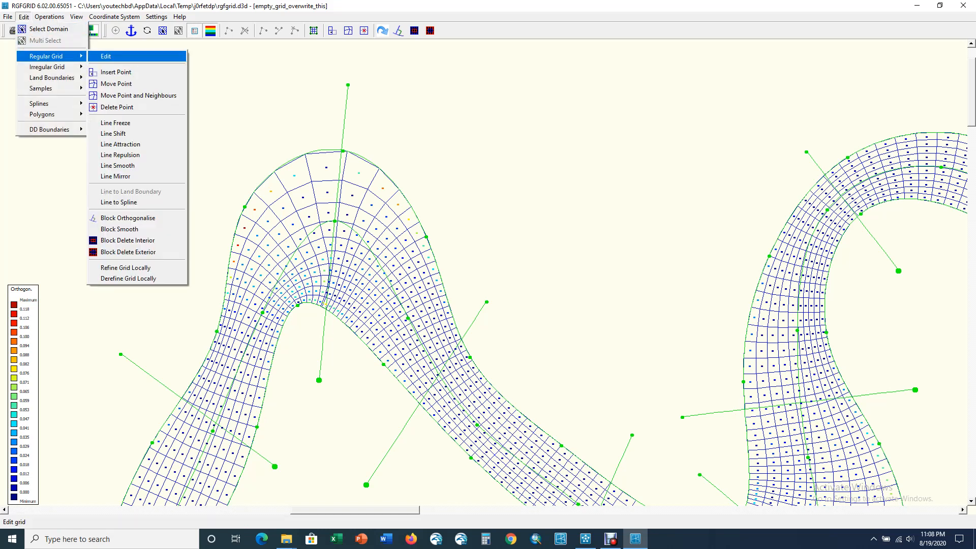
pyautogui.click(128, 217)
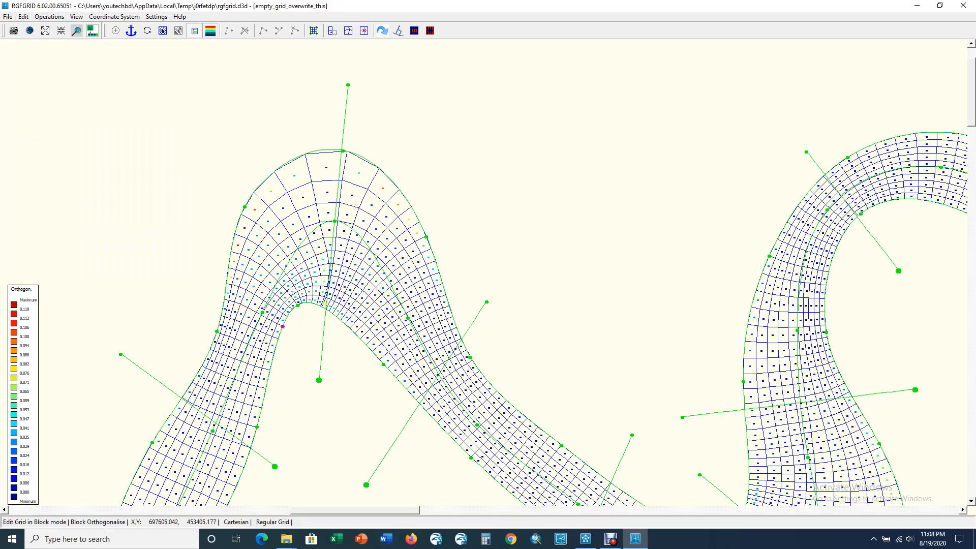
pyautogui.click(282, 327)
pyautogui.rightClick(354, 333)
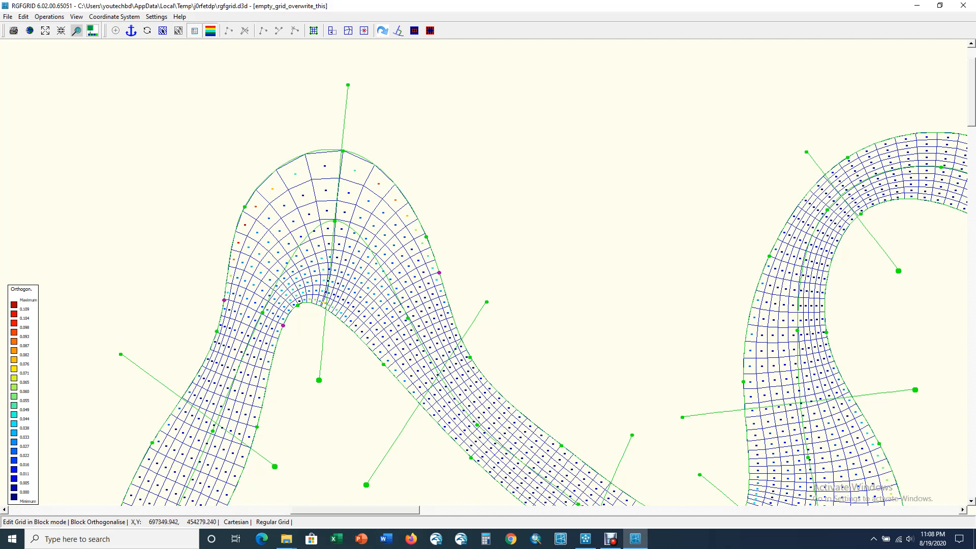
pyautogui.press('Escape')
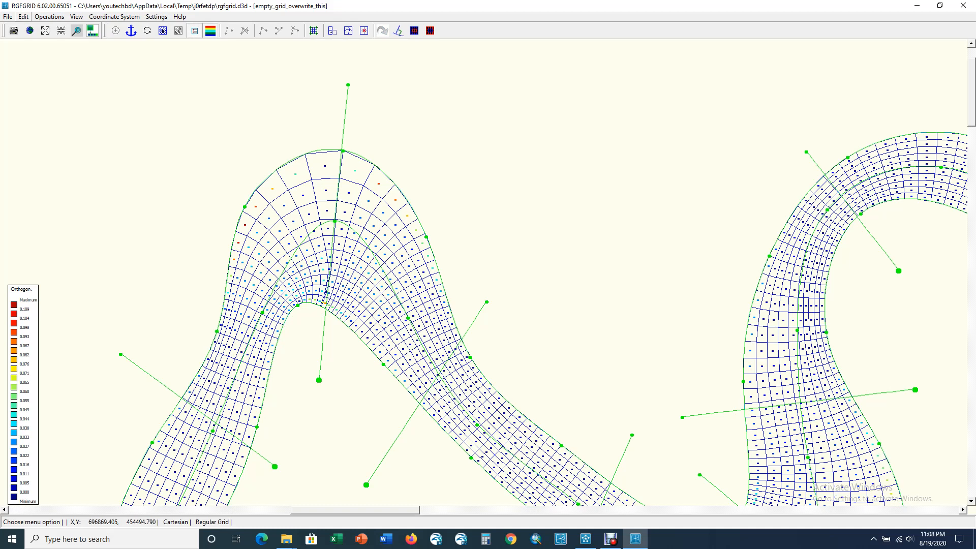
# - Apply Line Smooth to the inner-bank grid line around the northern bend, from its western limb to its eastern limb
pyautogui.click(23, 16)
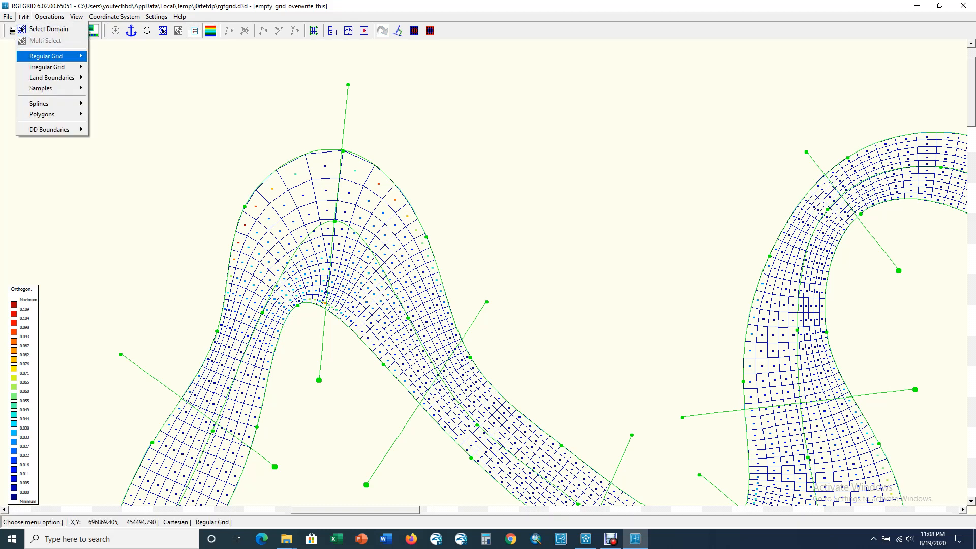
pyautogui.moveTo(46, 56)
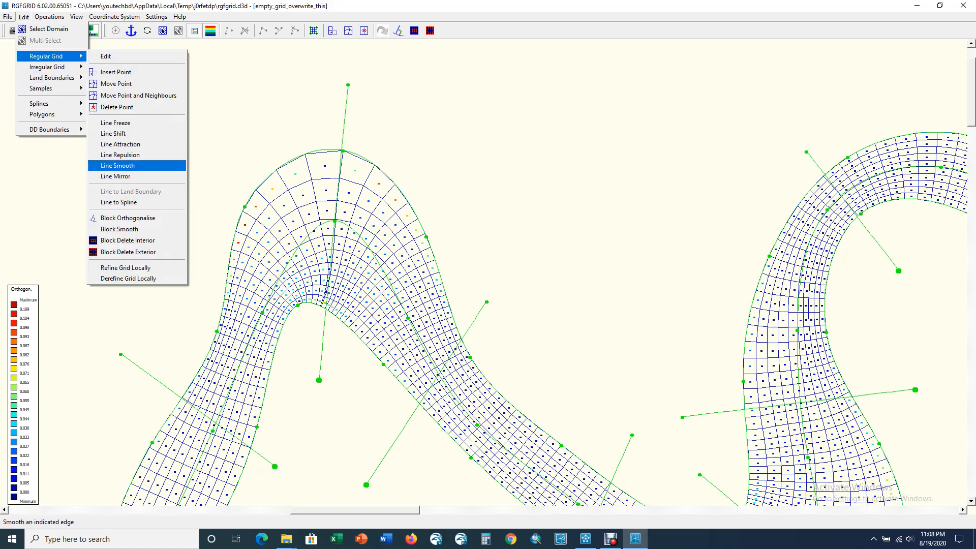
pyautogui.click(117, 166)
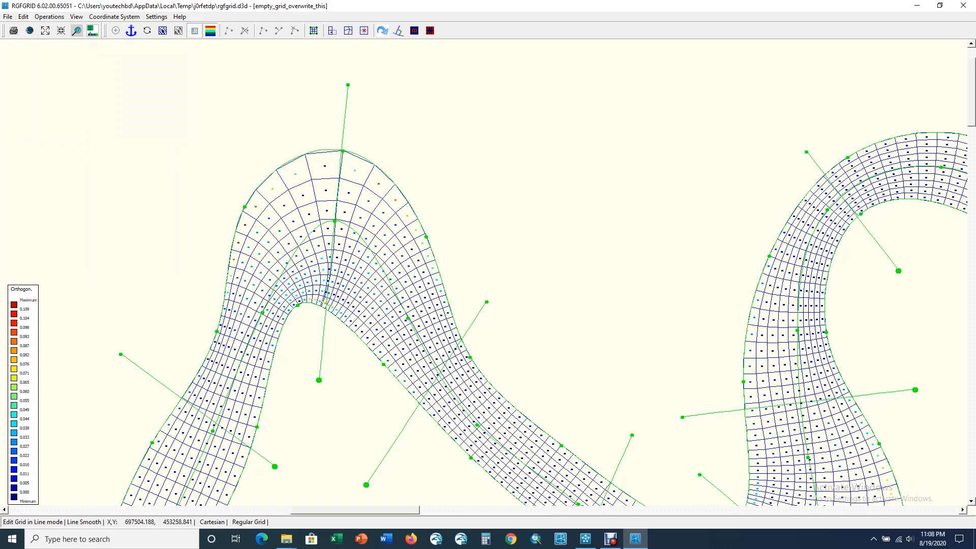
pyautogui.click(257, 427)
pyautogui.click(396, 378)
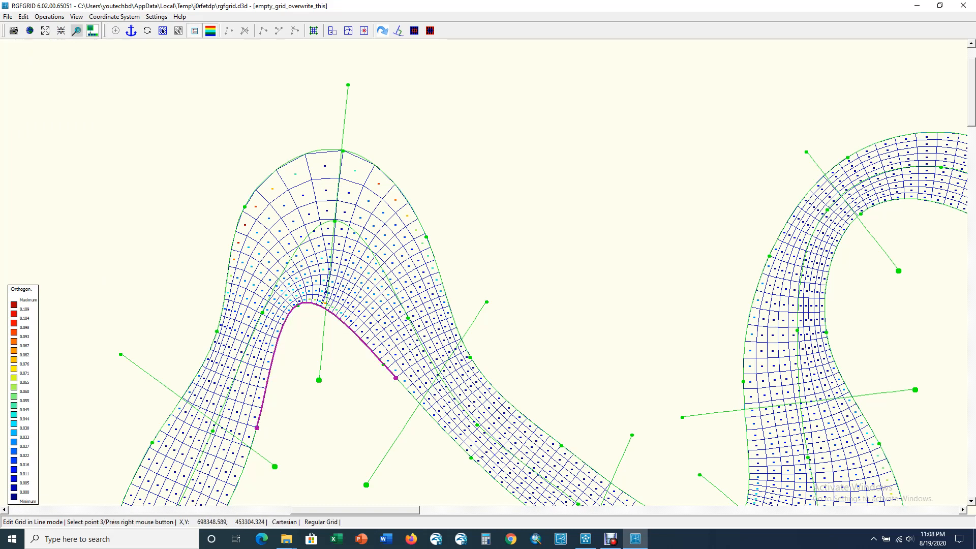
pyautogui.rightClick(397, 376)
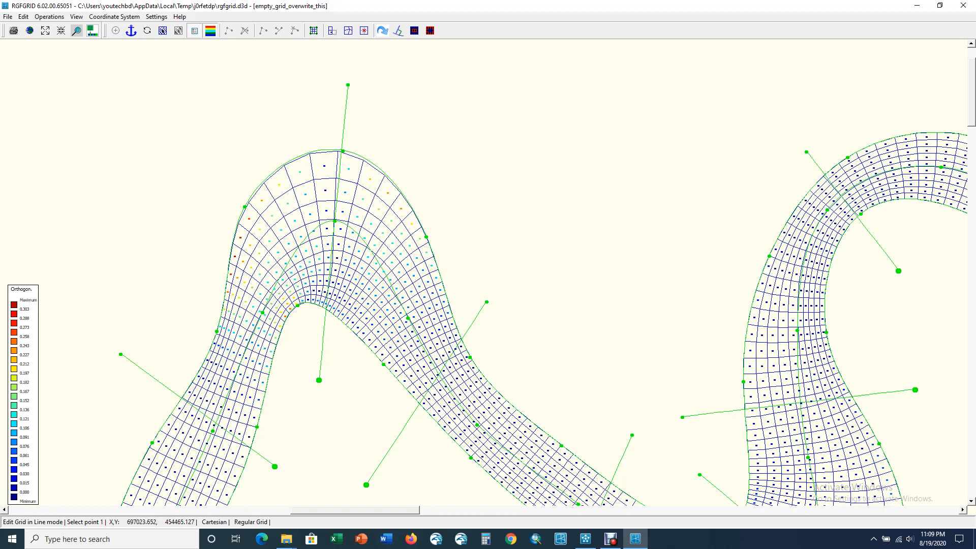
# - Block-orthogonalise the smoothed northern bend again, using a block that starts slightly farther down its western limb and spans both banks
pyautogui.click(49, 17)
pyautogui.moveTo(24, 17)
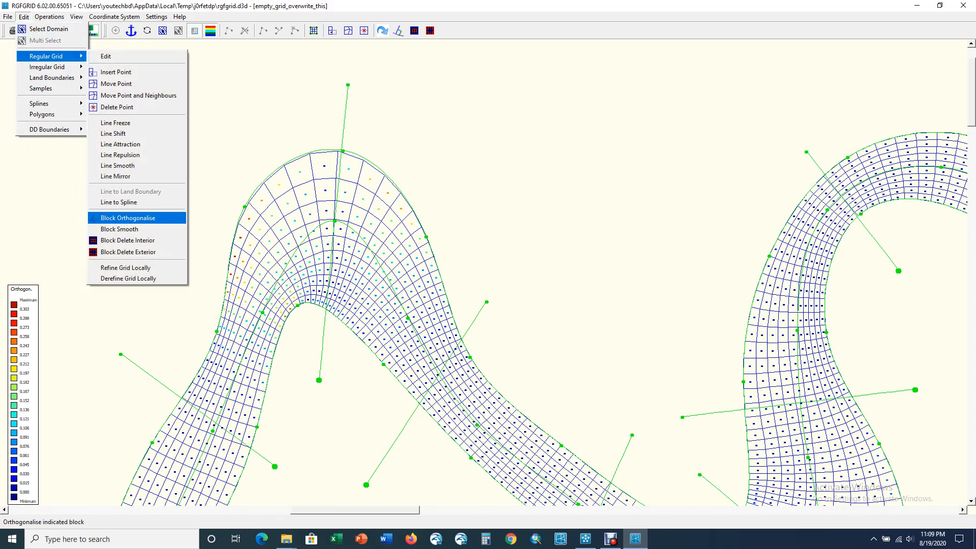
pyautogui.click(127, 218)
pyautogui.click(216, 334)
pyautogui.click(272, 359)
pyautogui.click(362, 341)
pyautogui.click(442, 282)
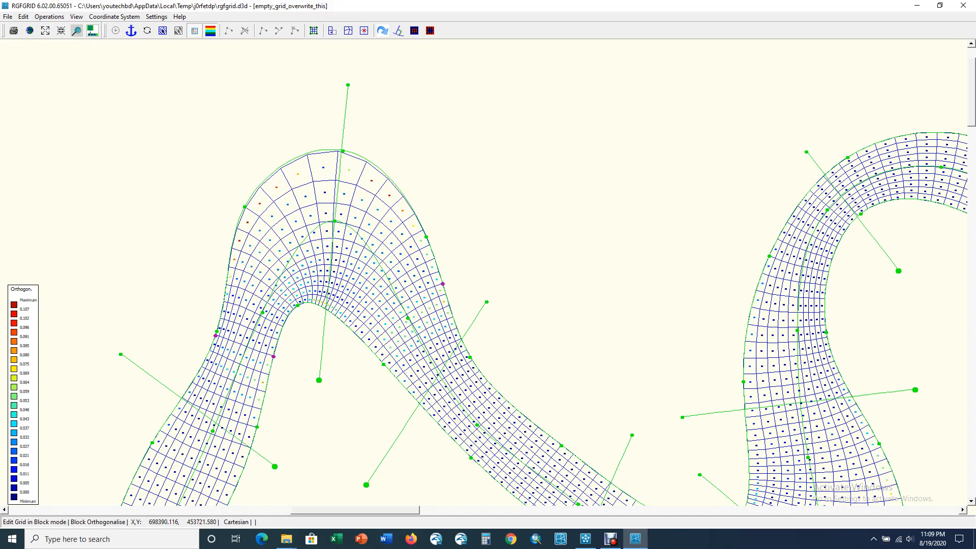
pyautogui.press('Escape')
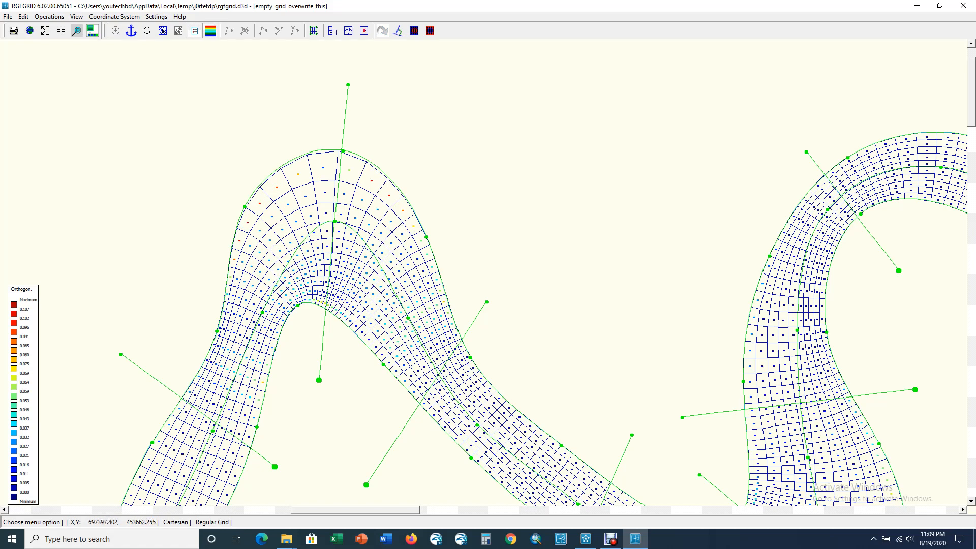
# - Apply Line Smooth to the cross-river grid line at the northern bend's apex, from the inner bank to the outer bank
pyautogui.scroll(-2, 494, 213)
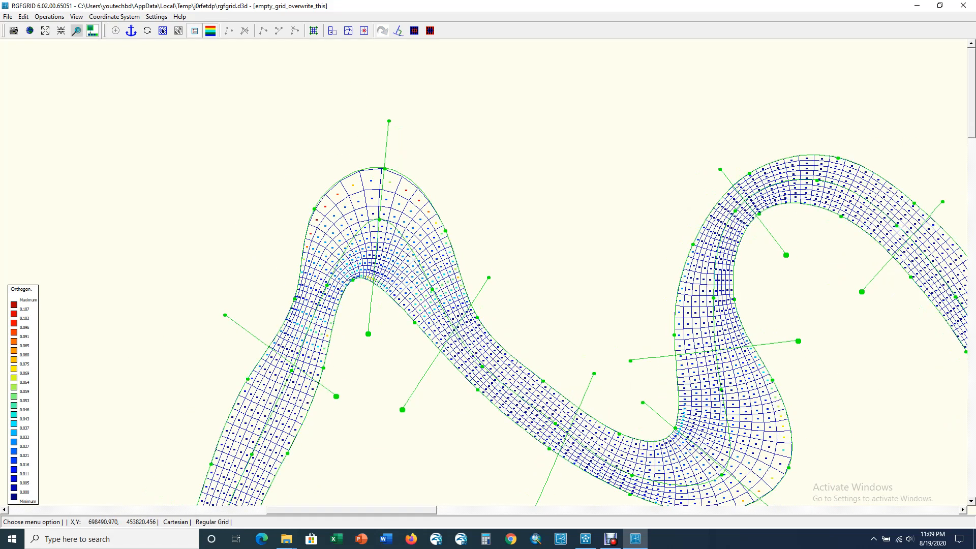
pyautogui.scroll(2, 495, 214)
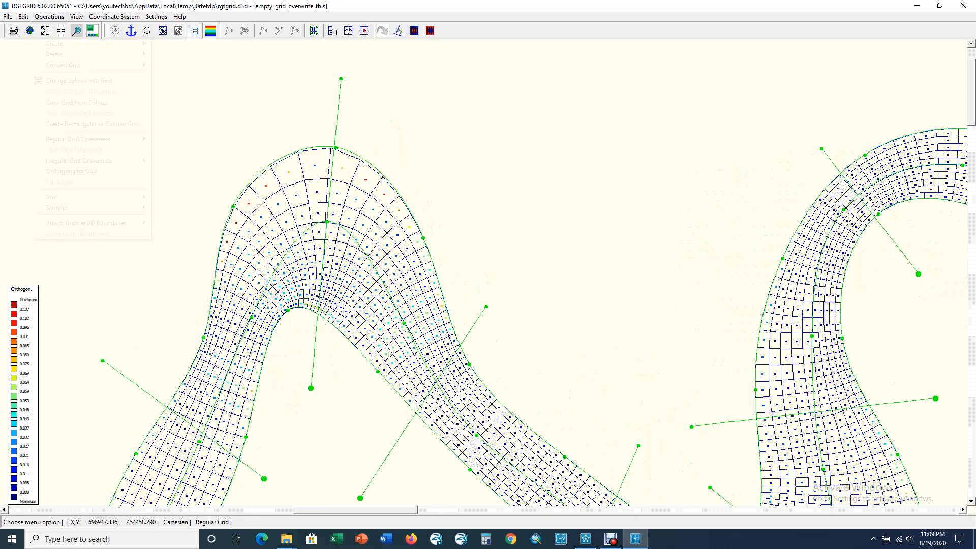
pyautogui.moveTo(23, 17)
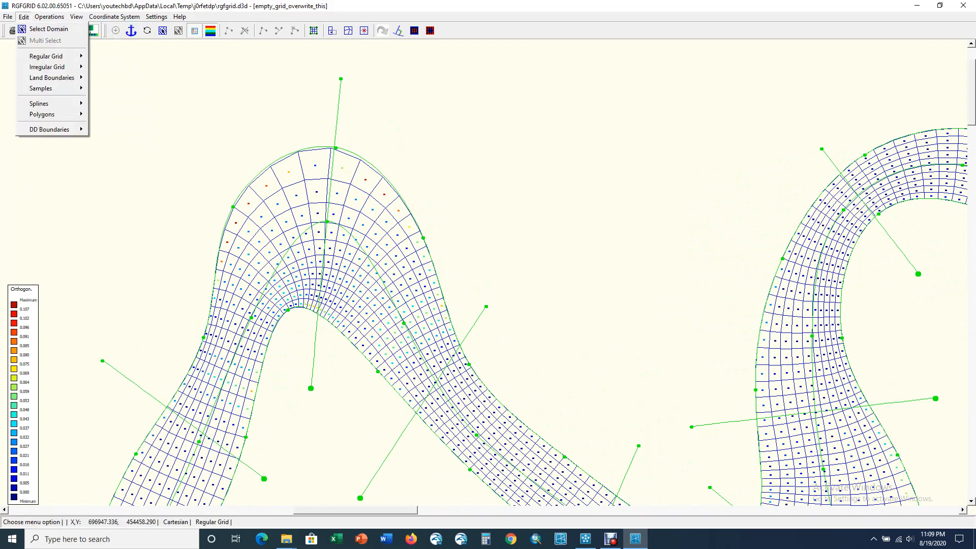
pyautogui.moveTo(49, 56)
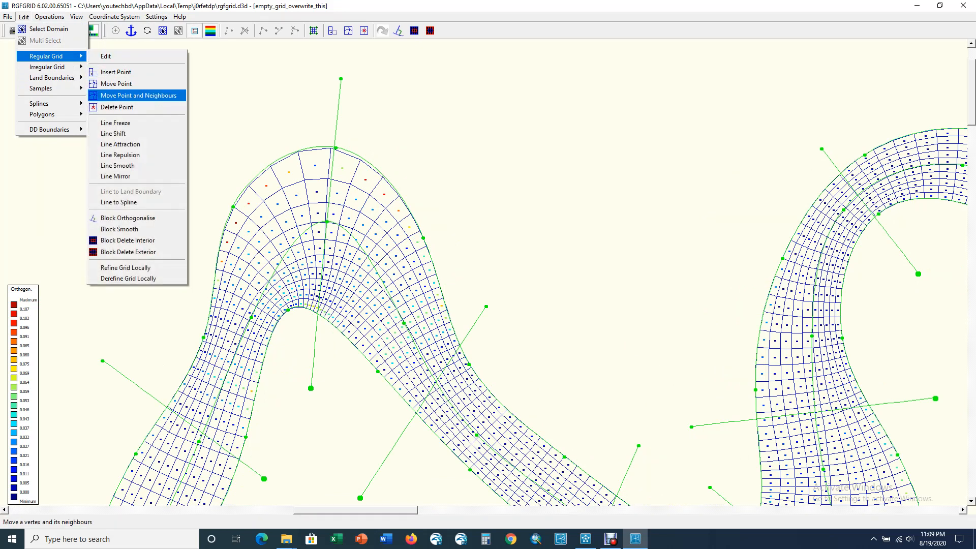
pyautogui.click(117, 165)
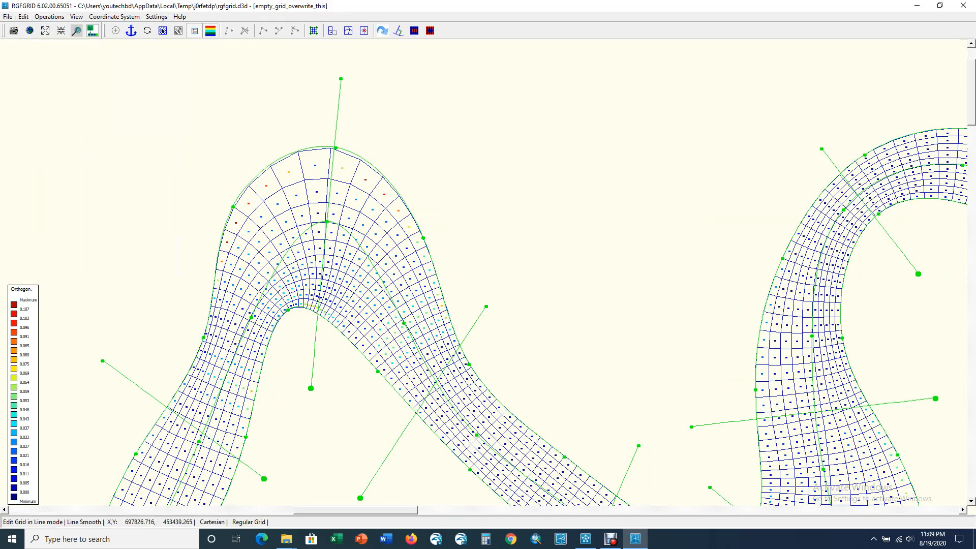
pyautogui.click(316, 314)
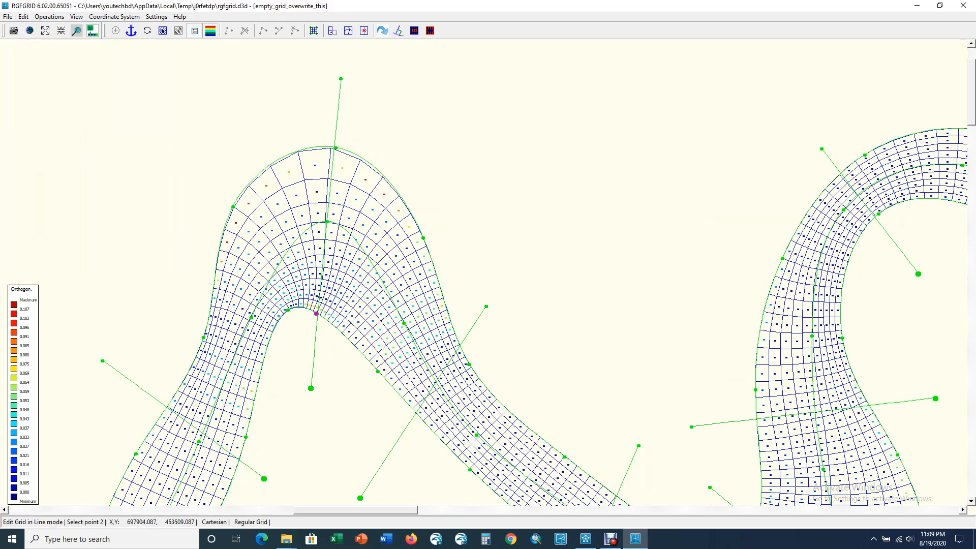
pyautogui.click(332, 149)
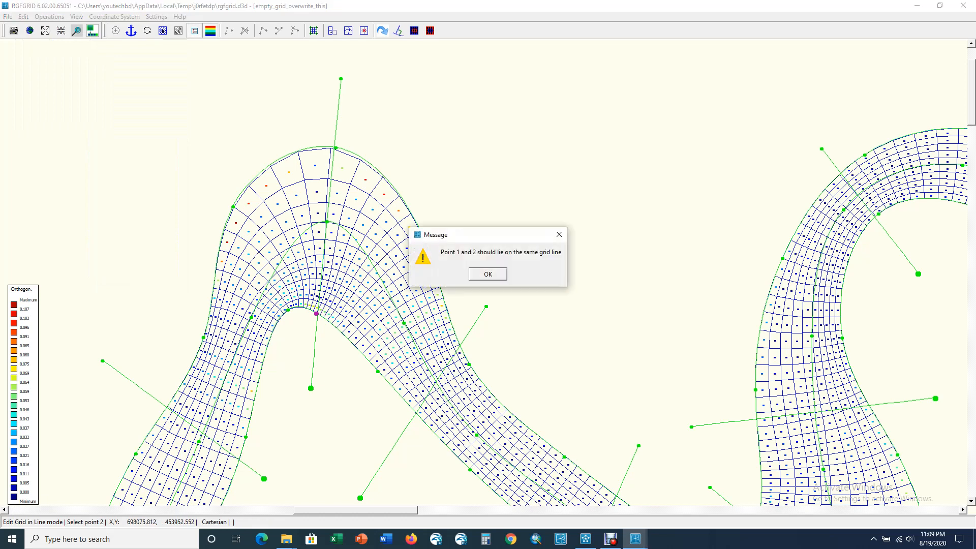
pyautogui.click(488, 274)
pyautogui.click(331, 149)
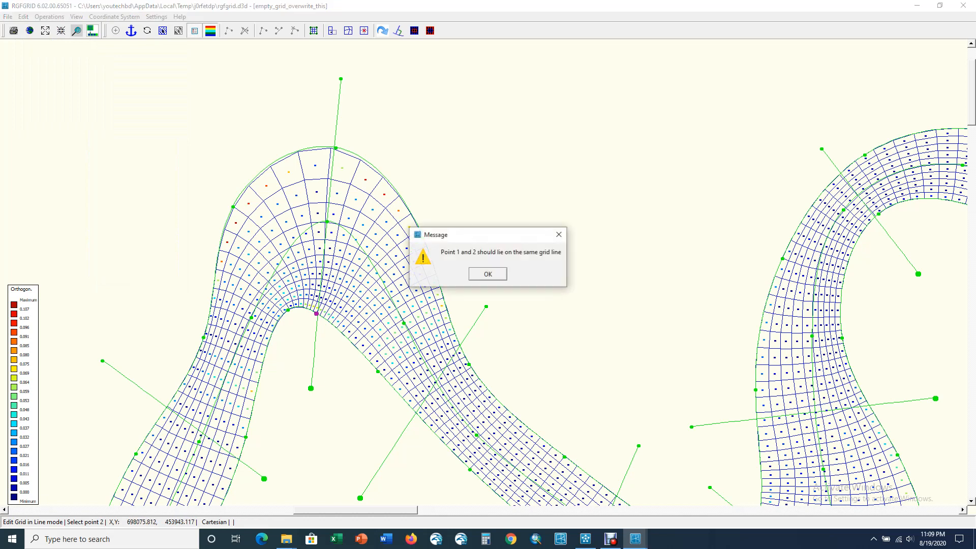
pyautogui.click(488, 274)
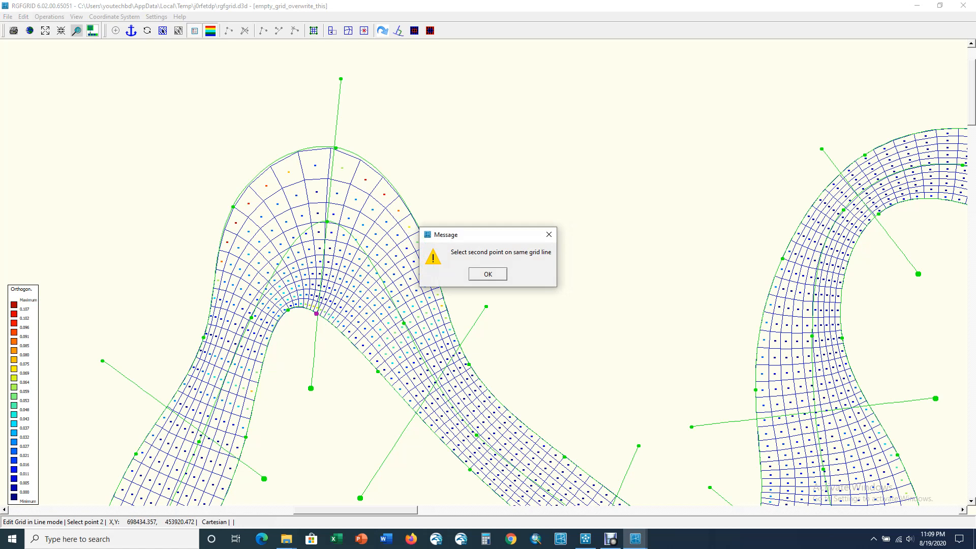
pyautogui.click(487, 274)
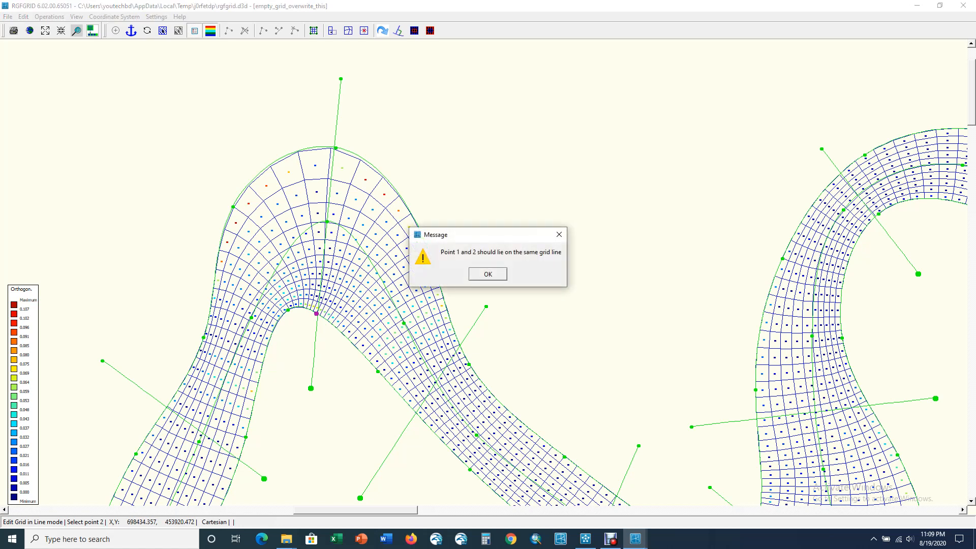
pyautogui.click(488, 274)
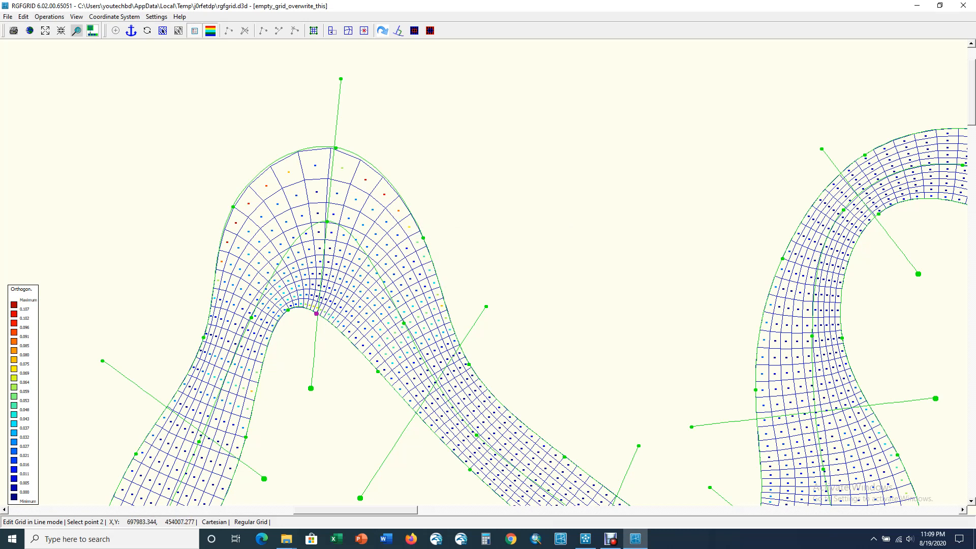
pyautogui.click(360, 161)
pyautogui.rightClick(360, 160)
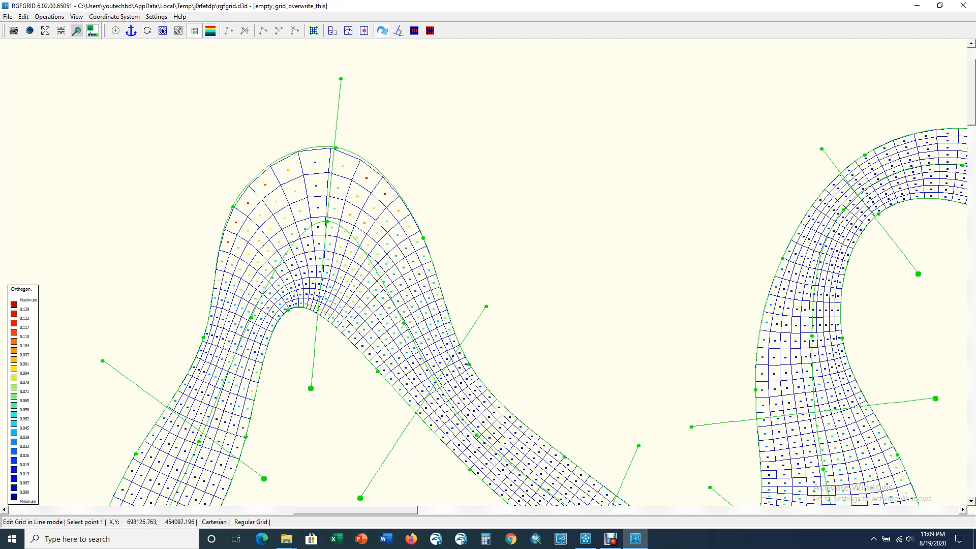
pyautogui.click(24, 17)
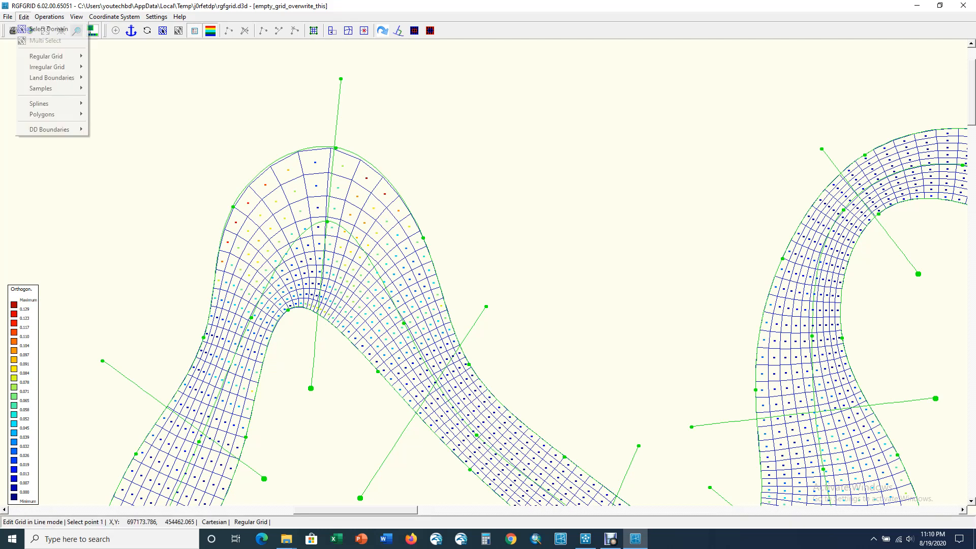
# - Block-orthogonalise the sharp northern bend once more, with block corners on the outer bank of both limbs and on the inner bank
pyautogui.moveTo(50, 56)
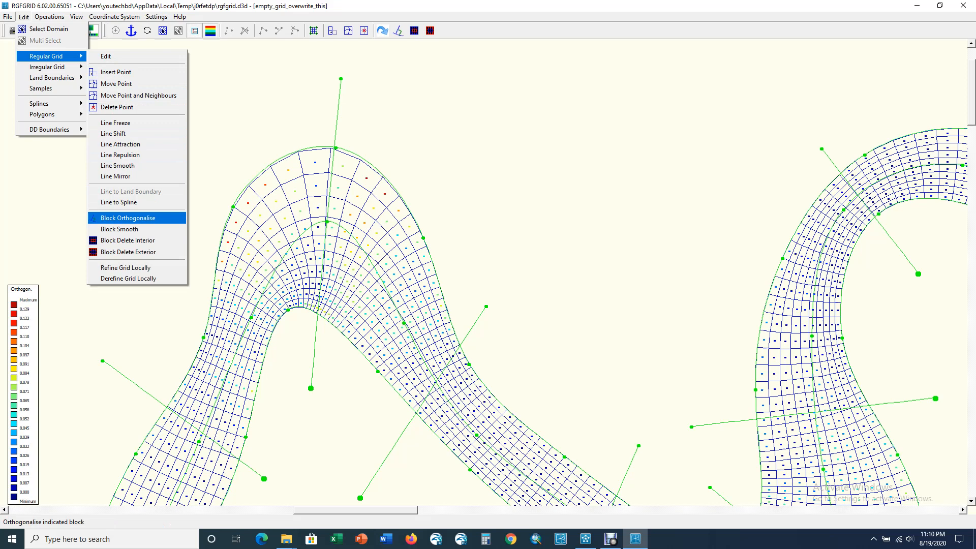
pyautogui.click(127, 218)
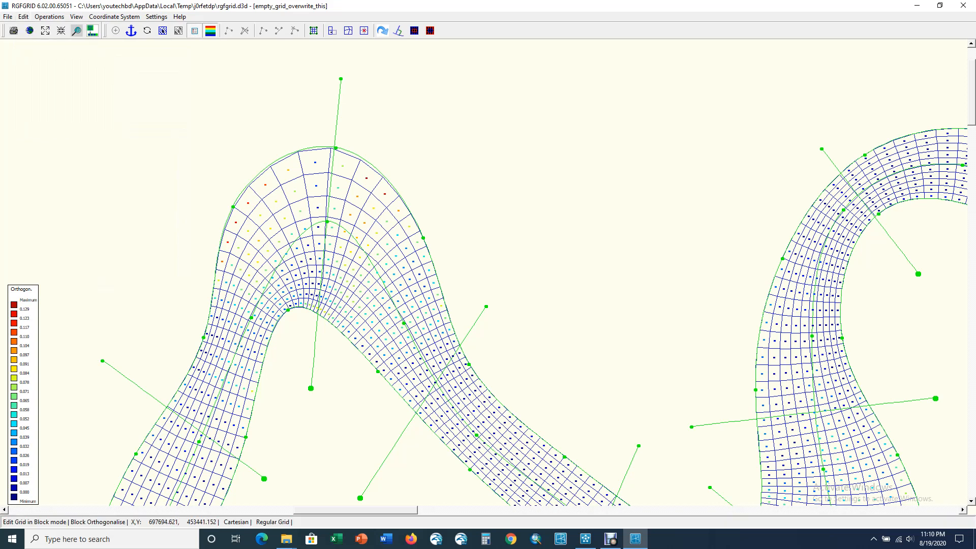
pyautogui.click(216, 270)
pyautogui.click(420, 233)
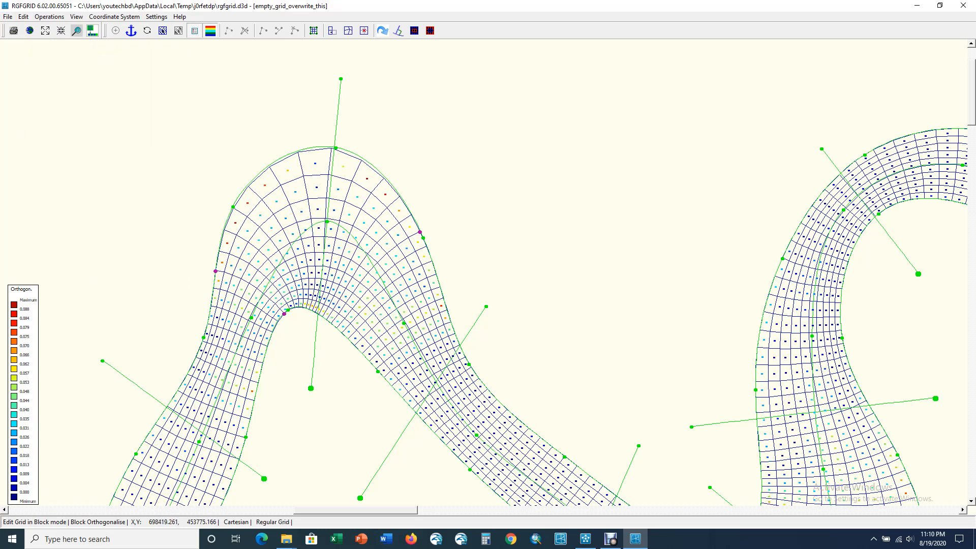
pyautogui.press('Escape')
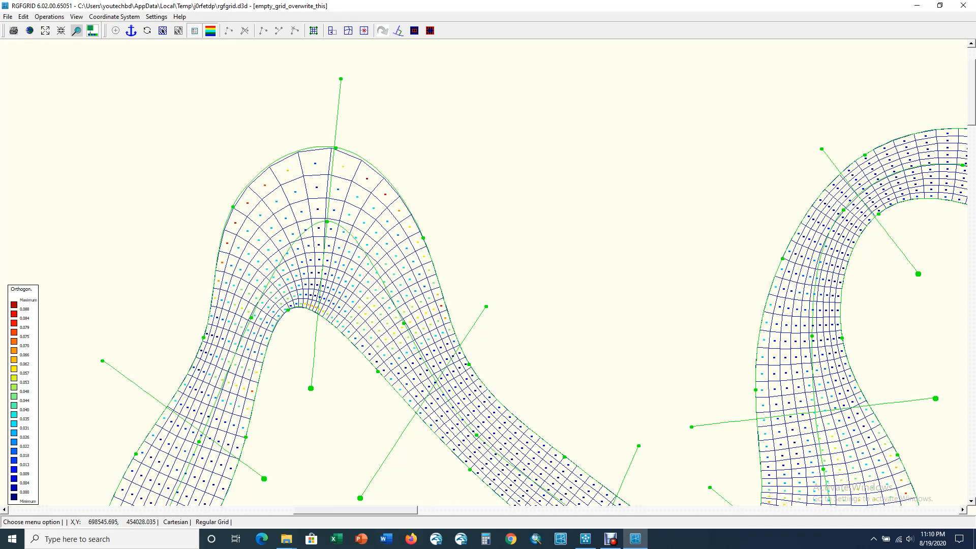
# - Apply Block Orthogonalise to the wide western bend, with corners on both banks of its southern limb and the outer bank of its upper limb
pyautogui.scroll(-10, 491, 131)
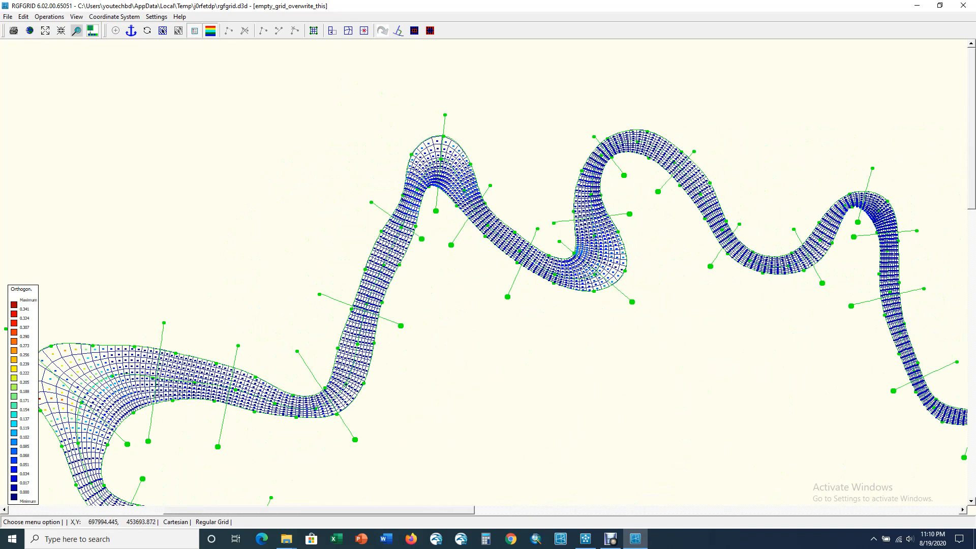
pyautogui.scroll(-3, 464, 163)
pyautogui.scroll(2, 212, 311)
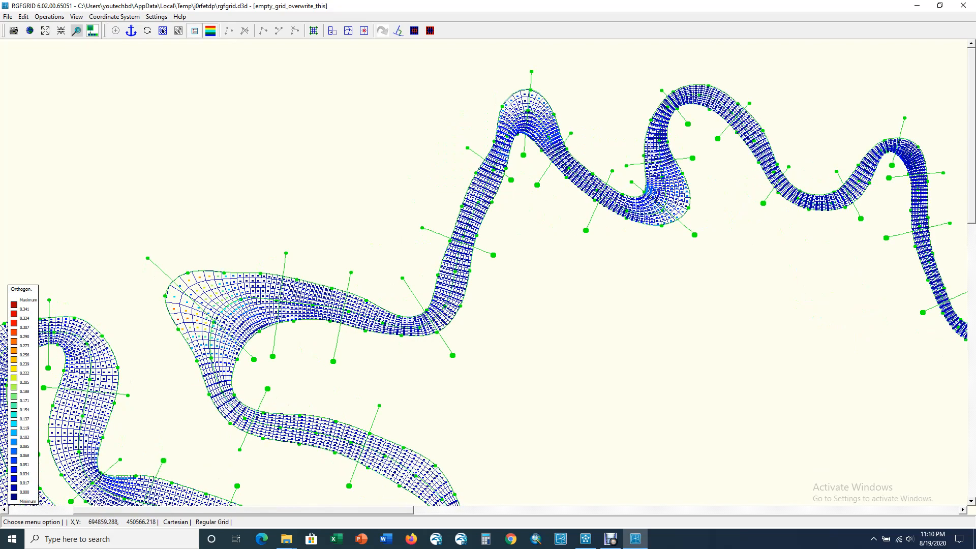
pyautogui.scroll(6, 173, 304)
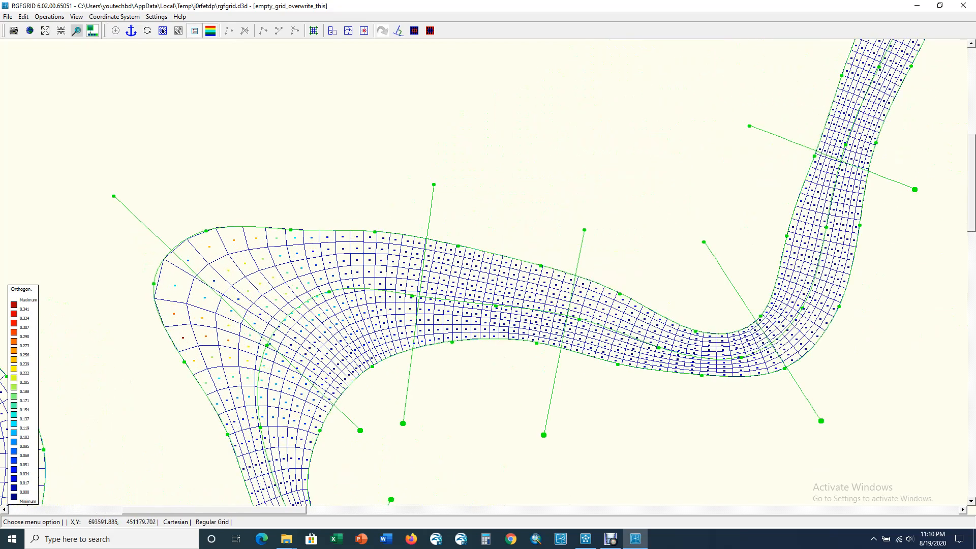
pyautogui.scroll(-3, 298, 266)
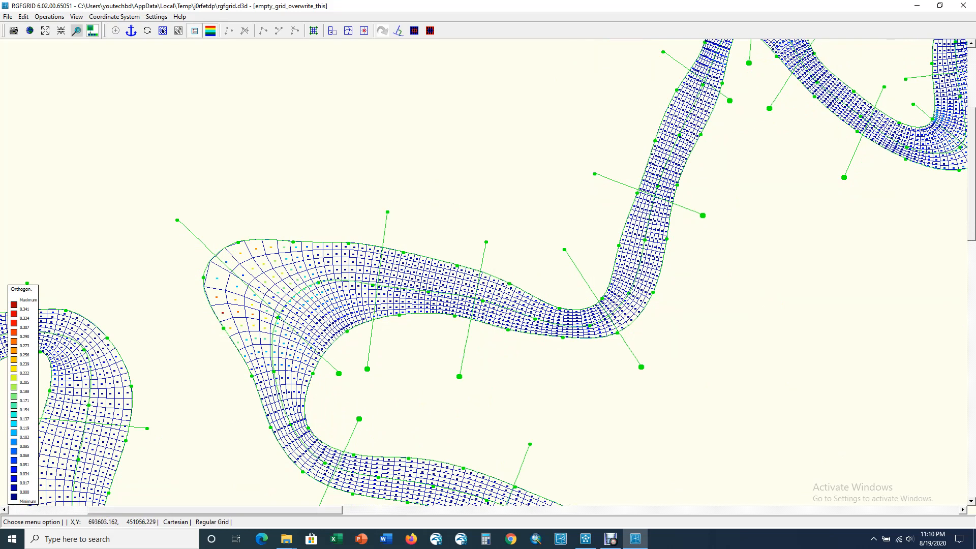
pyautogui.scroll(3, 363, 412)
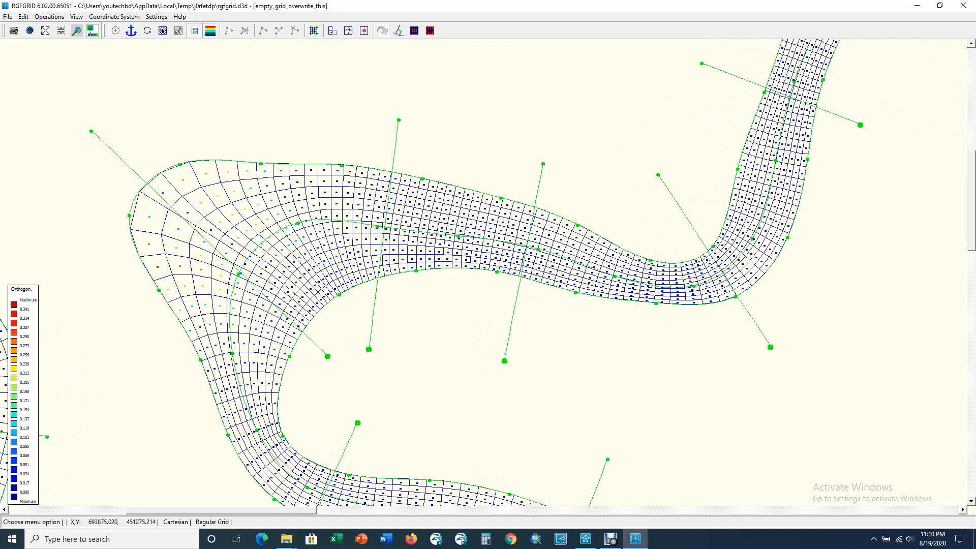
pyautogui.click(23, 17)
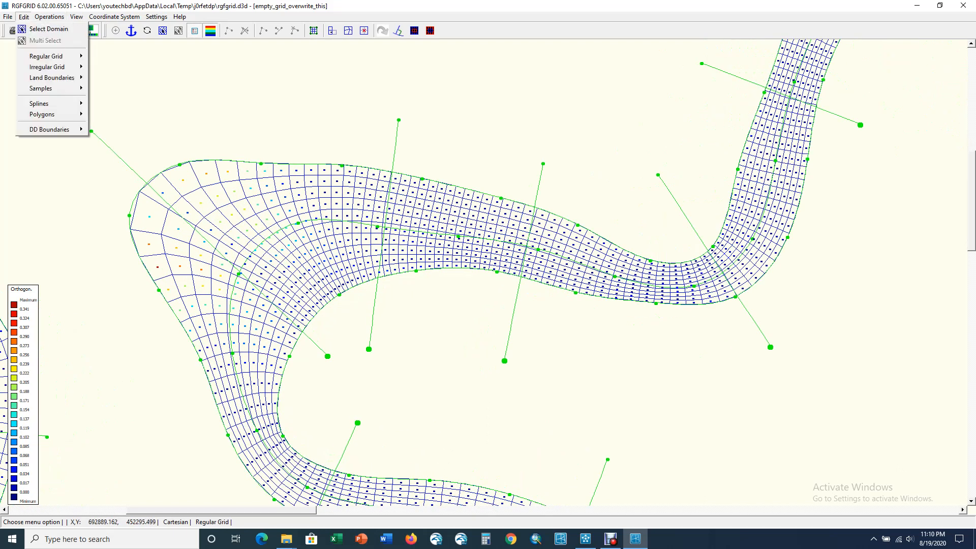
pyautogui.moveTo(47, 56)
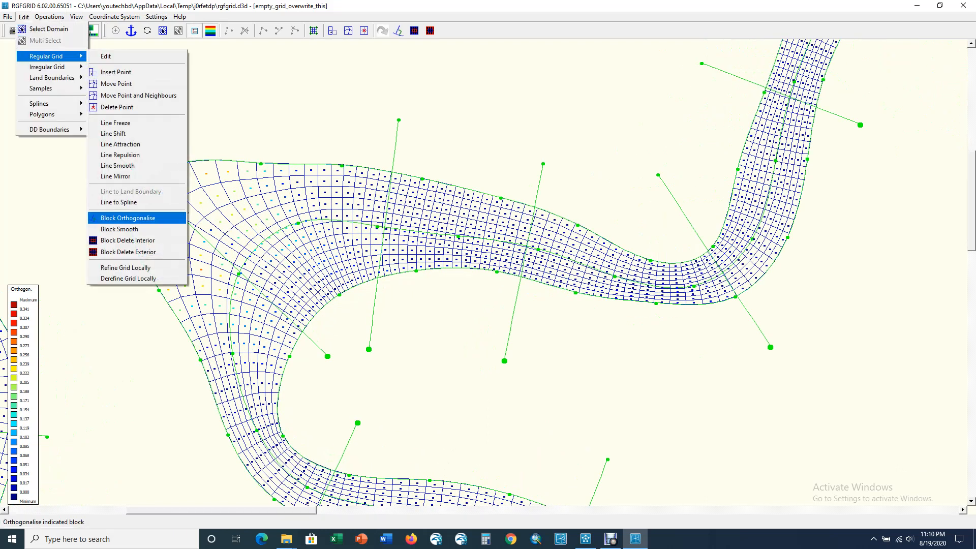
pyautogui.click(127, 218)
pyautogui.click(277, 413)
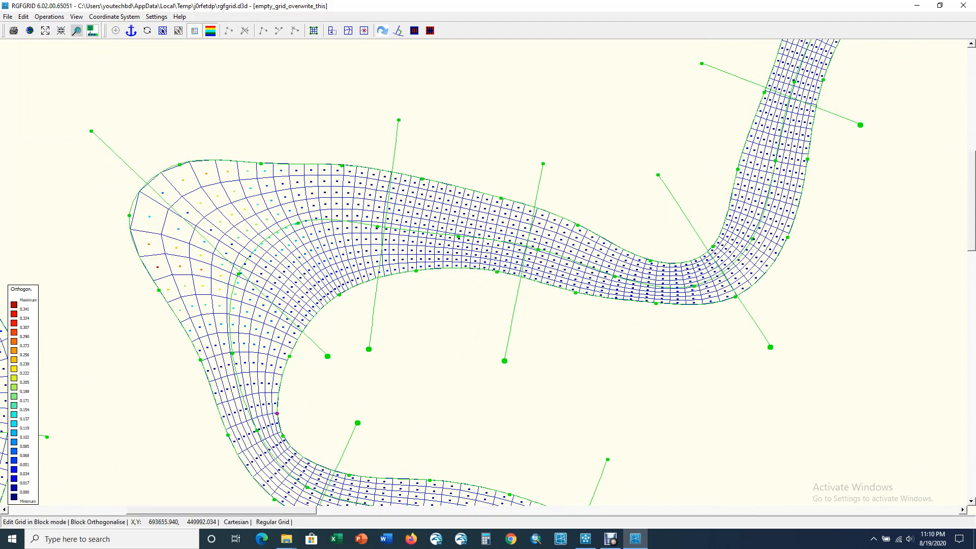
pyautogui.click(226, 430)
pyautogui.rightClick(358, 209)
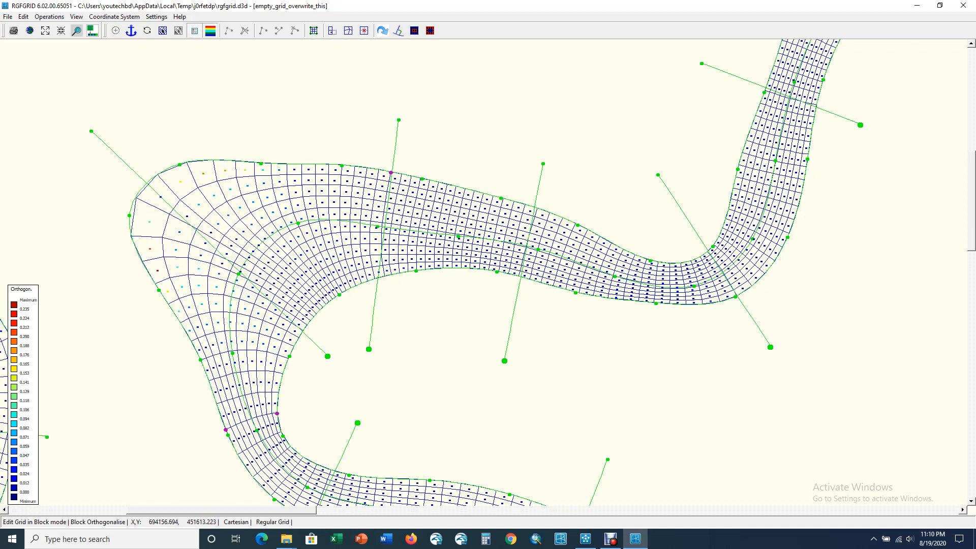
pyautogui.rightClick(341, 249)
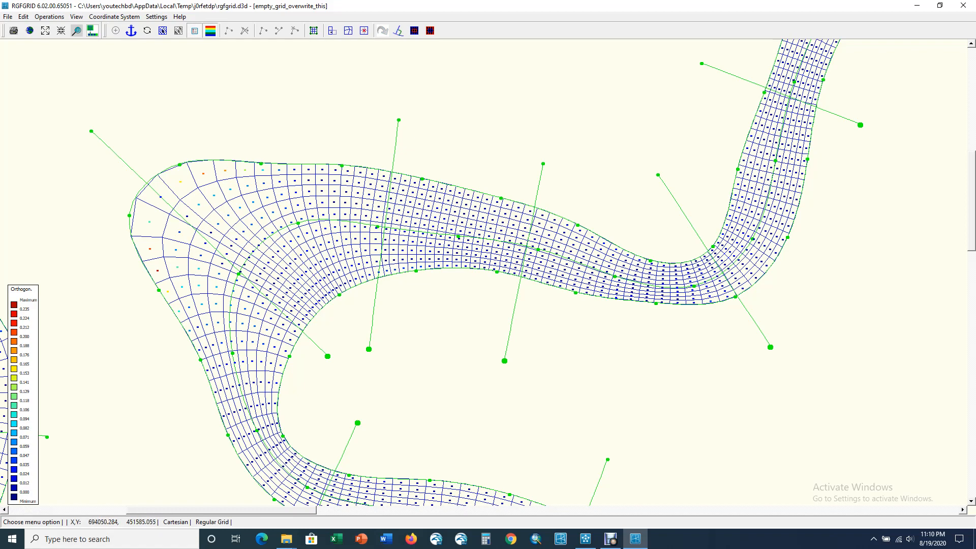
# - Apply Line Smooth along the inner bank of the wide western bend, from its southern limb to its upper limb
pyautogui.scroll(-2, 318, 158)
pyautogui.scroll(3, 318, 160)
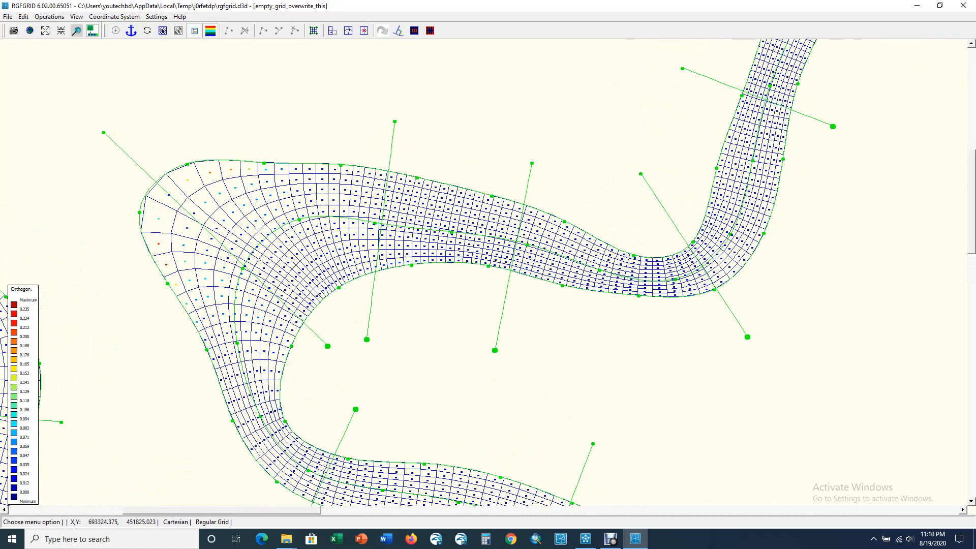
pyautogui.click(23, 17)
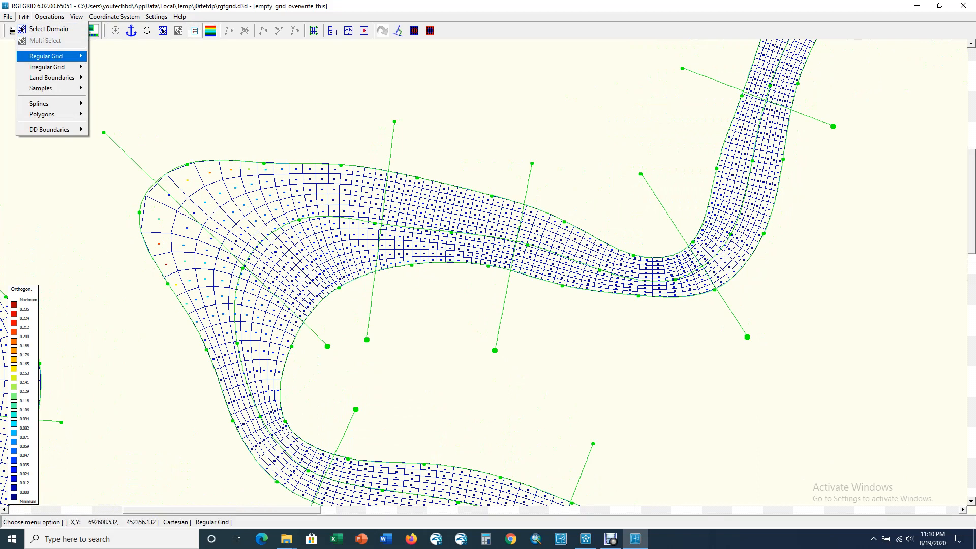
pyautogui.moveTo(48, 56)
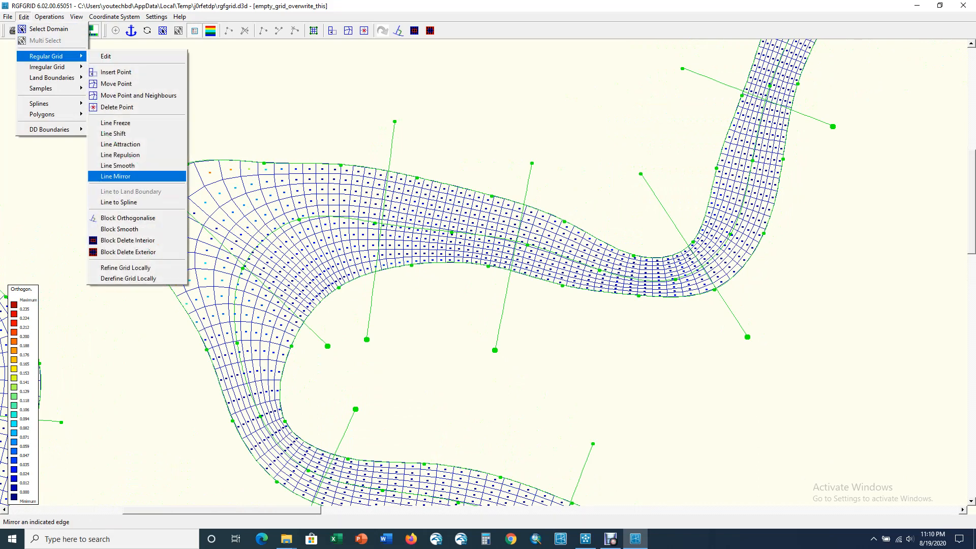
pyautogui.click(117, 165)
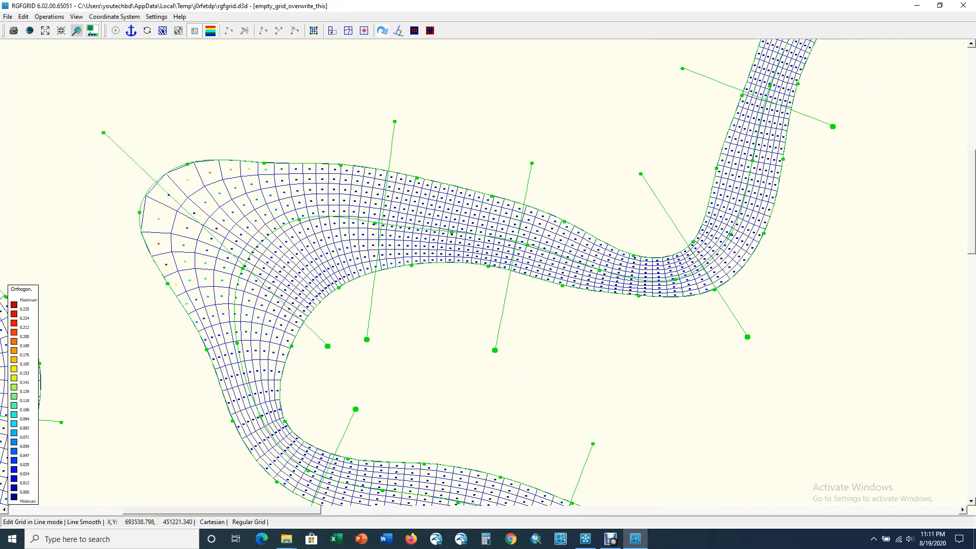
pyautogui.click(281, 380)
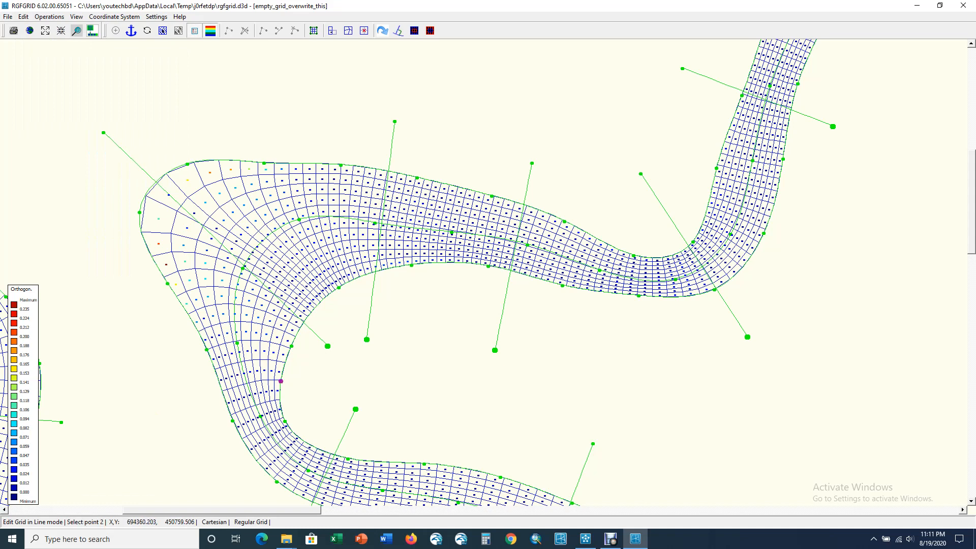
pyautogui.click(375, 269)
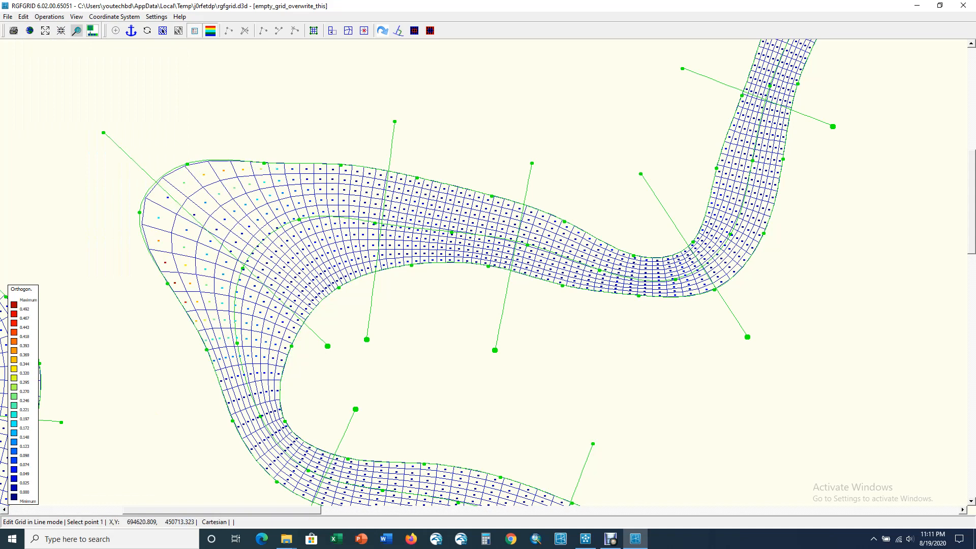
# - Block-orthogonalise the smoothed western bend again, using a shorter block closer to the bend's apex that spans both banks
pyautogui.click(23, 17)
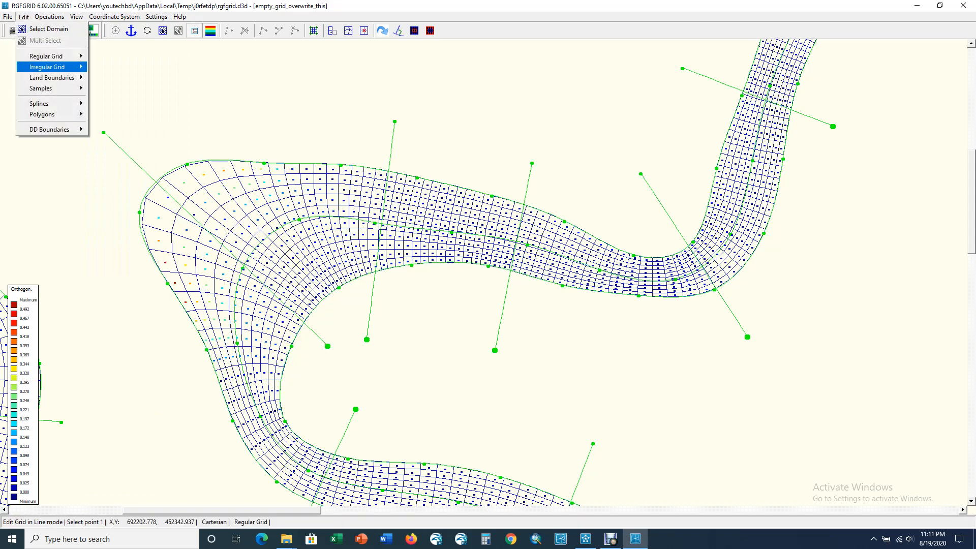
pyautogui.moveTo(46, 56)
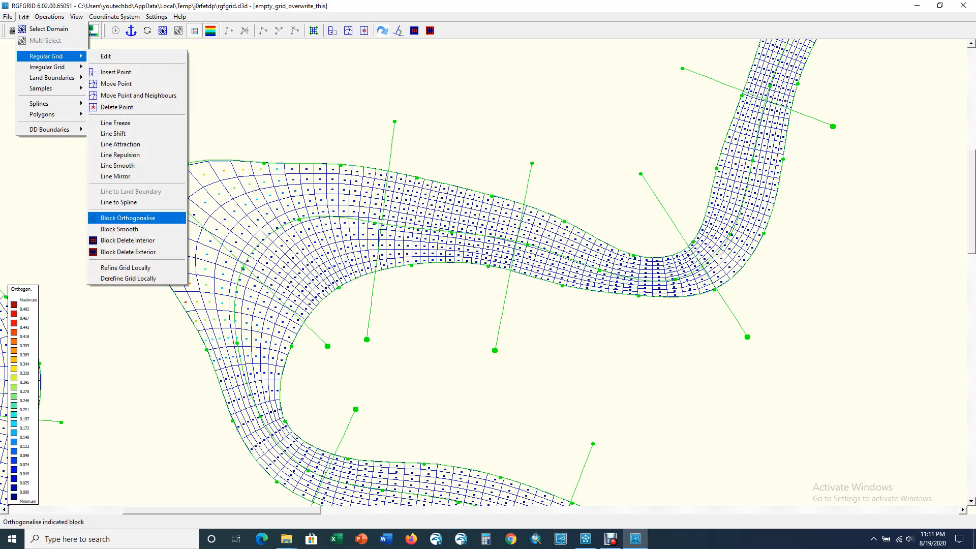
pyautogui.click(128, 217)
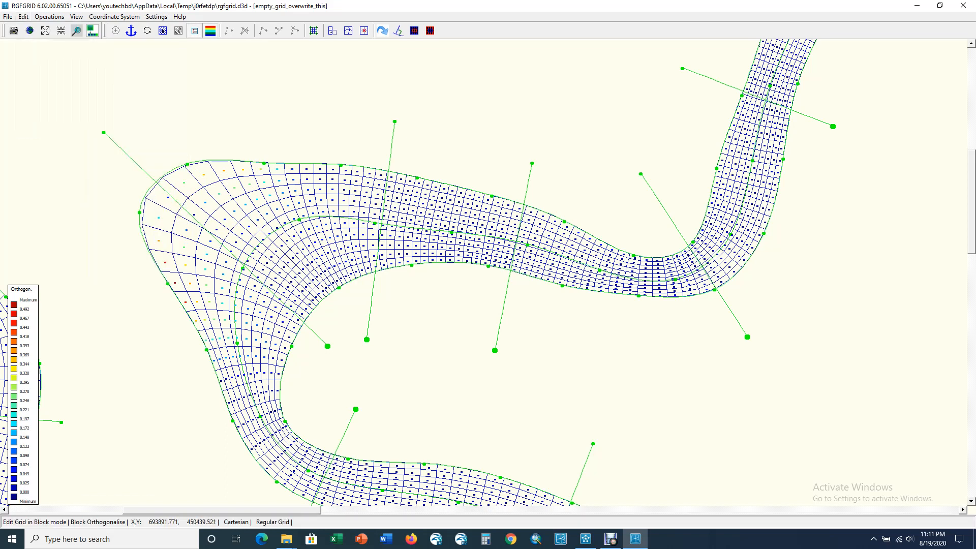
pyautogui.click(198, 331)
pyautogui.rightClick(199, 284)
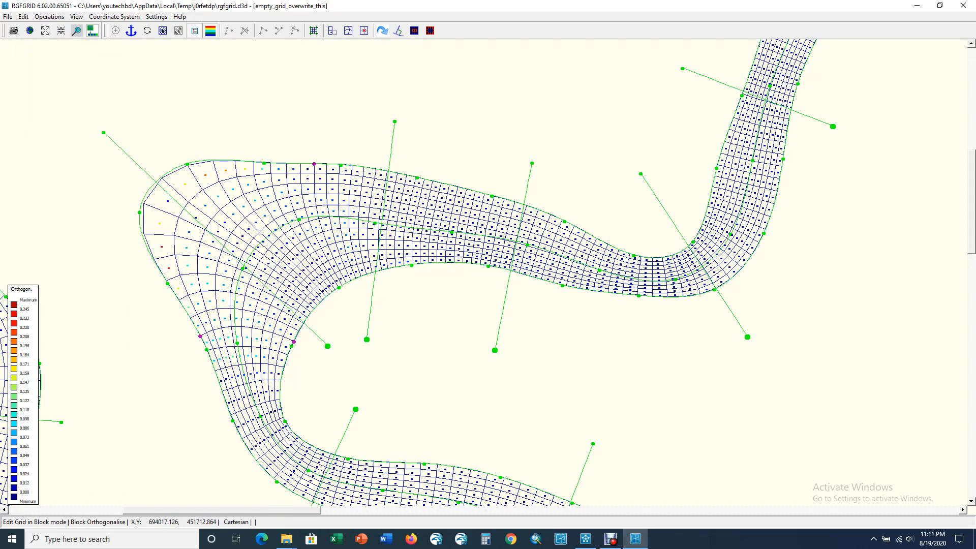
pyautogui.rightClick(189, 284)
# - Apply Line Smooth to the cross-river grid line at the western bend's apex, from the inner bank to the outer bank
pyautogui.click(23, 17)
pyautogui.moveTo(51, 56)
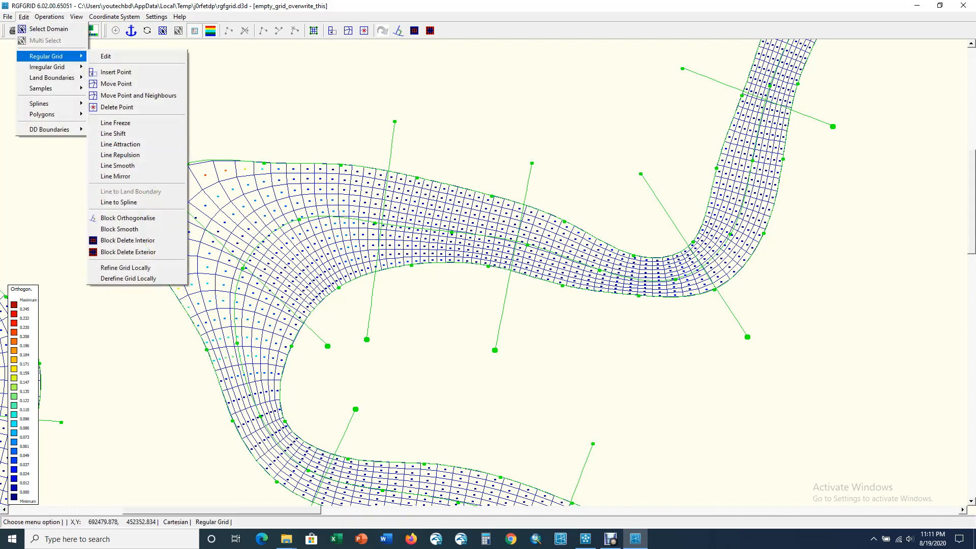
pyautogui.click(118, 166)
pyautogui.click(320, 303)
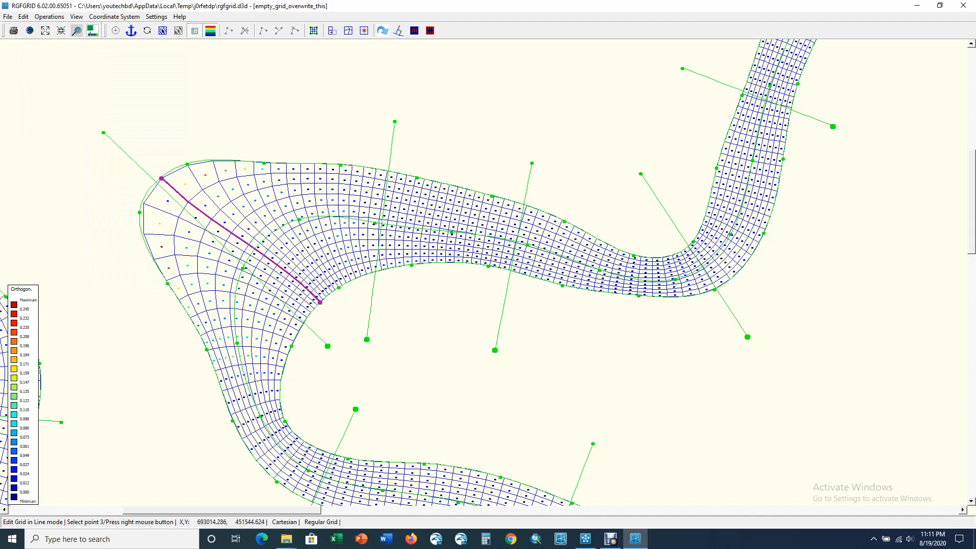
pyautogui.click(162, 178)
pyautogui.rightClick(162, 178)
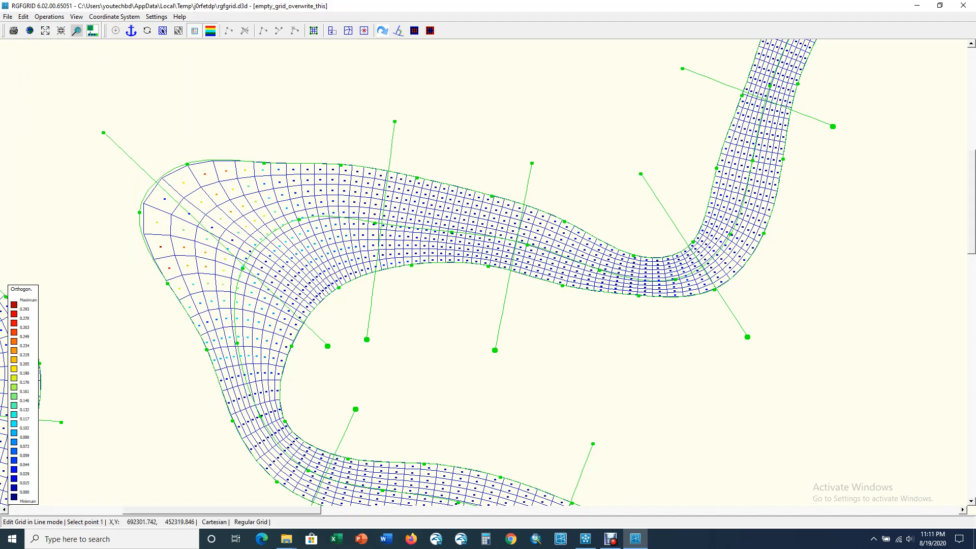
# - Block-orthogonalise the western bend's apex area, marking the block from the outer bank below the apex to the outer bank of the upper limb
pyautogui.click(23, 17)
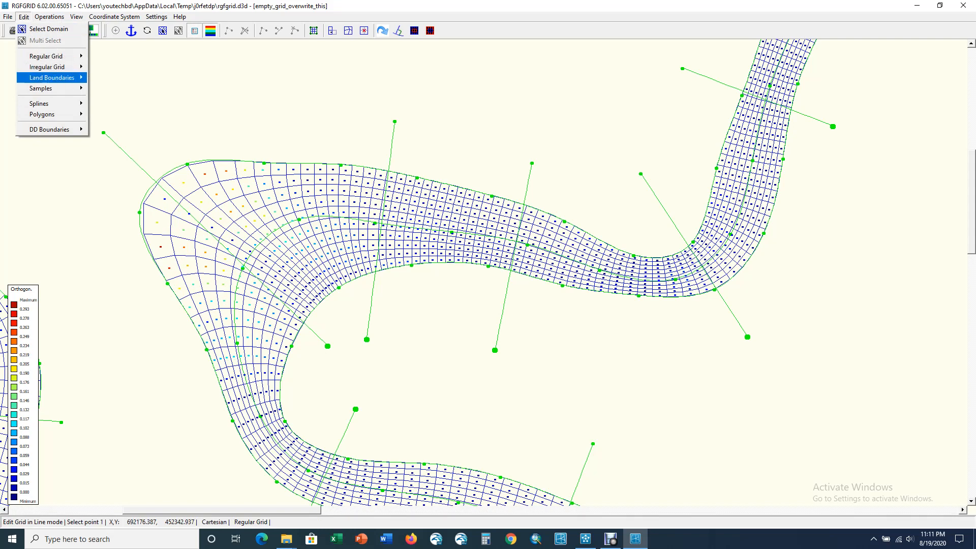
pyautogui.moveTo(46, 56)
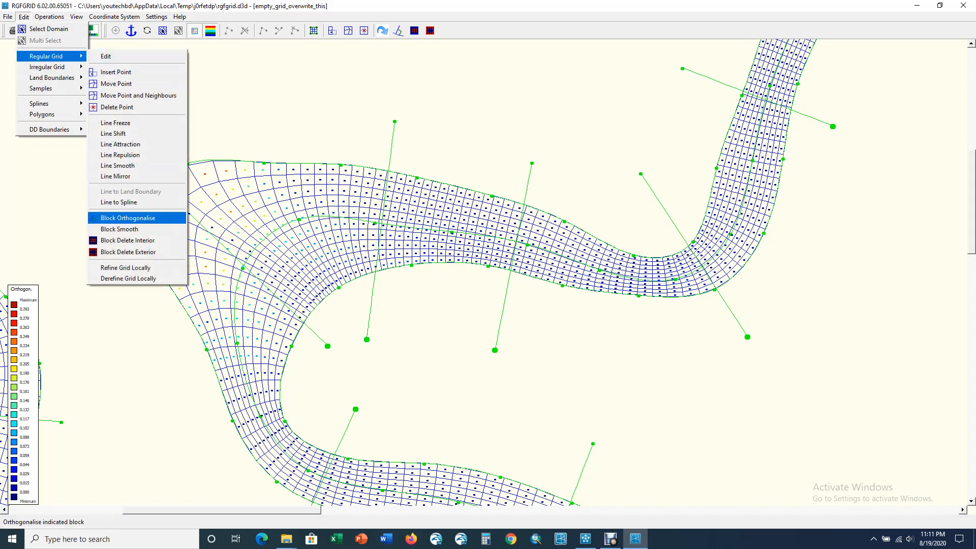
pyautogui.click(127, 217)
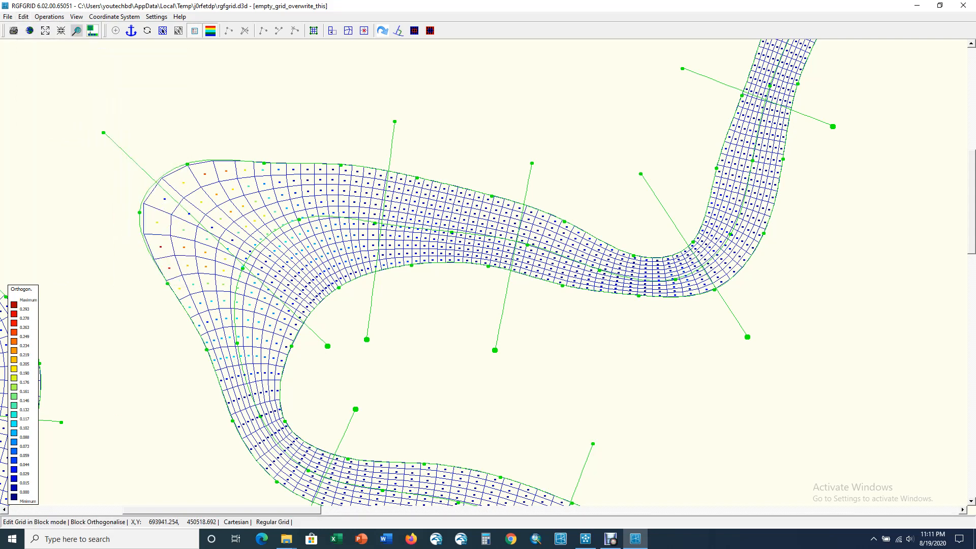
pyautogui.click(178, 300)
pyautogui.click(301, 164)
pyautogui.rightClick(401, 310)
pyautogui.press('Escape')
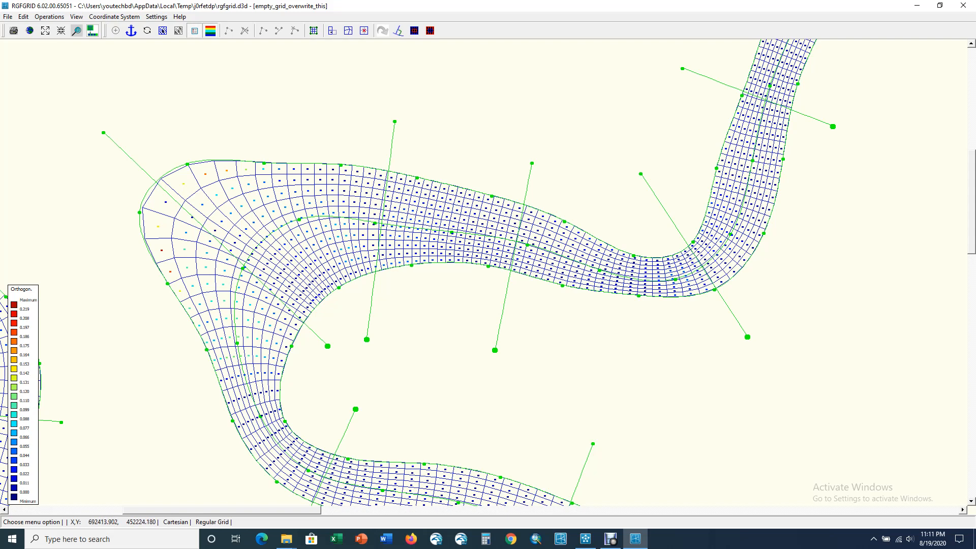
# - Set the M-Refinement Factor to 2 and the N-Refinement Factor to 1 in the general parameters
pyautogui.click(23, 17)
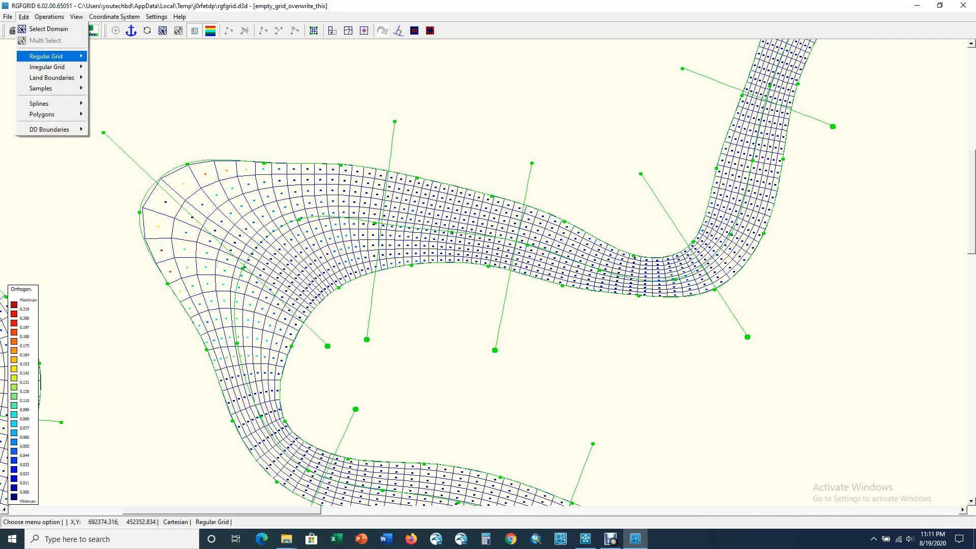
pyautogui.moveTo(46, 56)
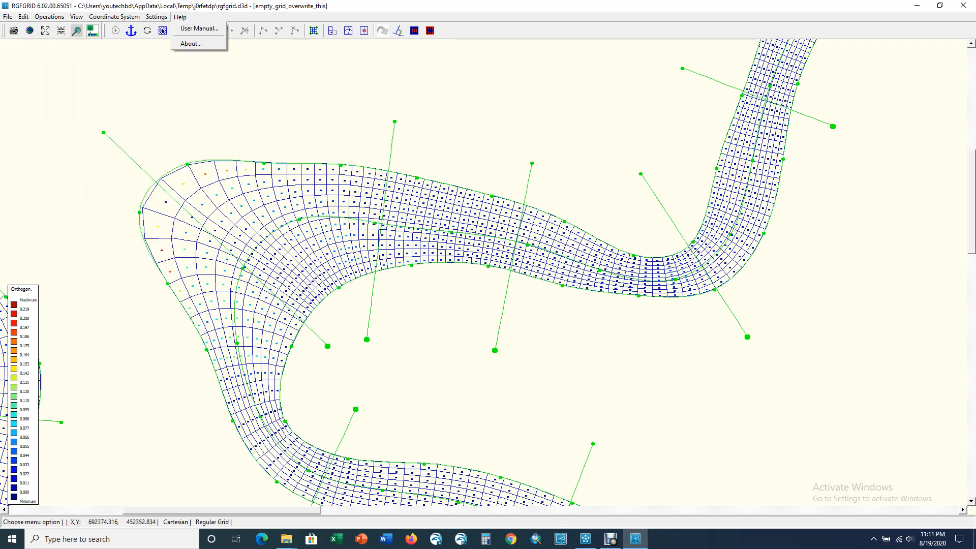
pyautogui.click(169, 28)
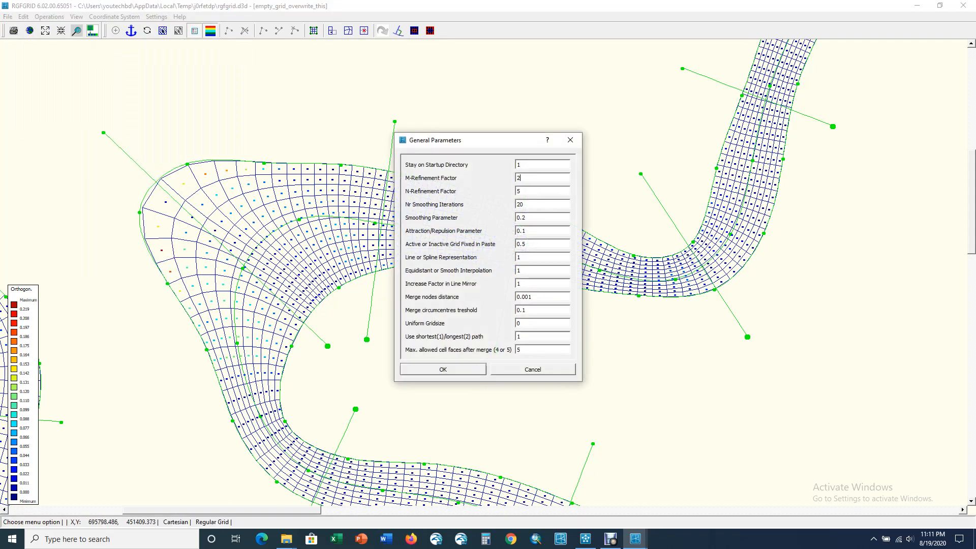
pyautogui.click(443, 369)
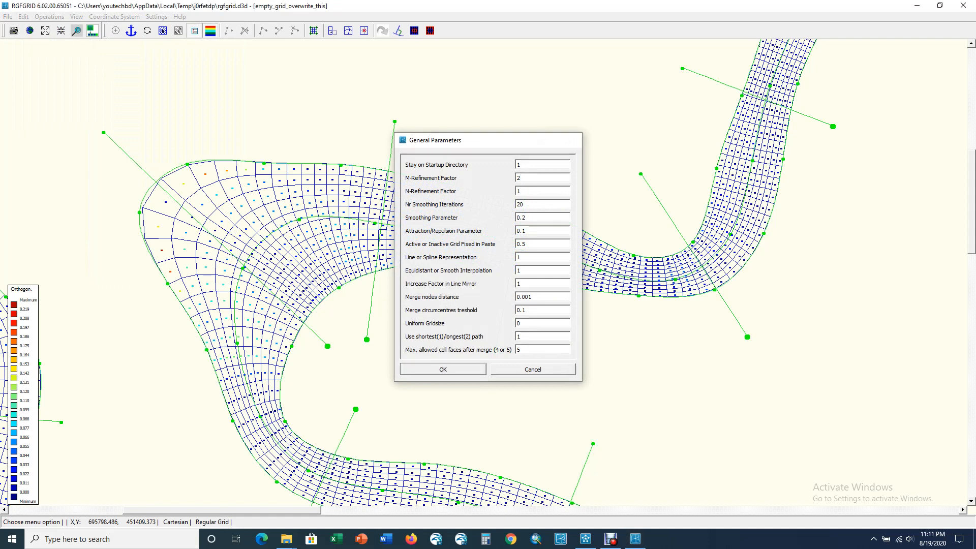
# - Derefine the grid locally around the western bend, marking the stretch along the inner bank from the lower limb to the upper limb
pyautogui.click(24, 17)
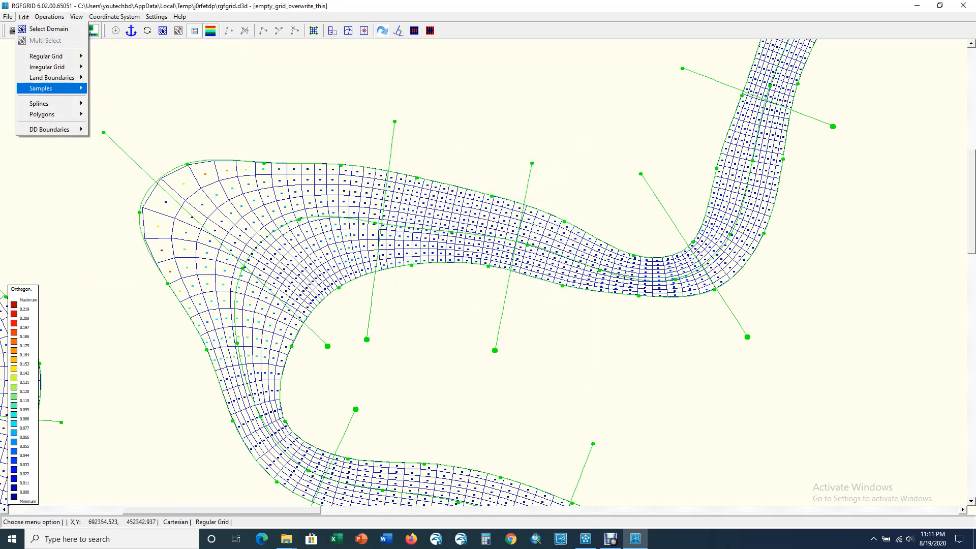
pyautogui.moveTo(51, 56)
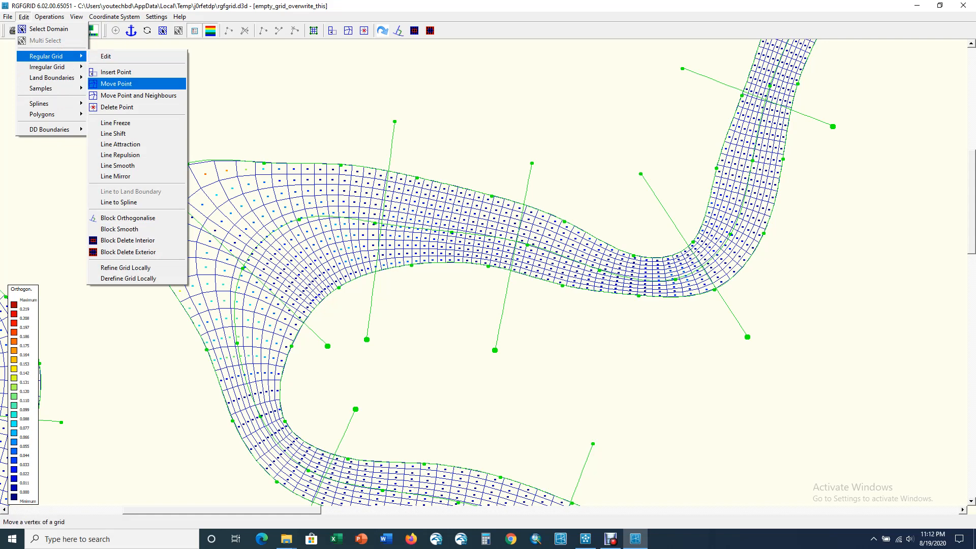
pyautogui.click(133, 278)
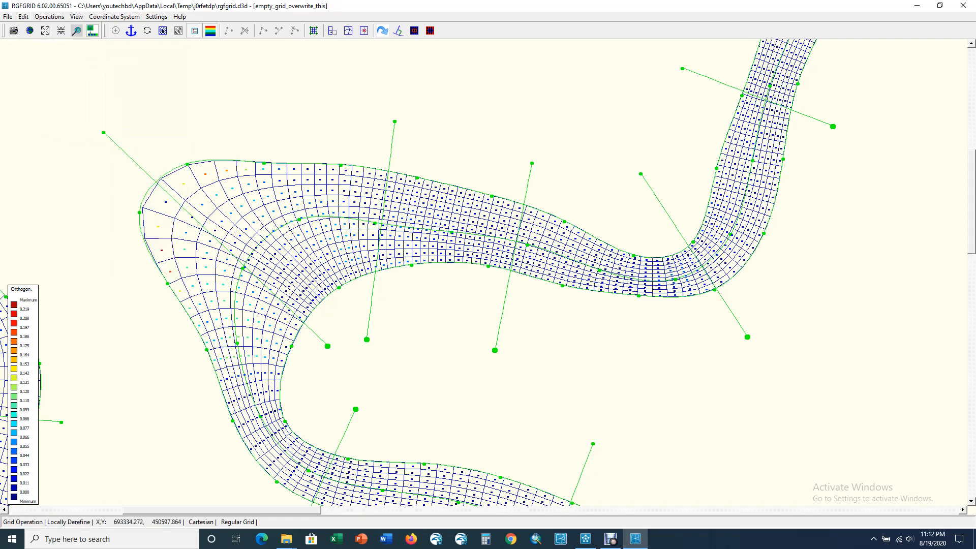
pyautogui.click(280, 400)
pyautogui.click(376, 270)
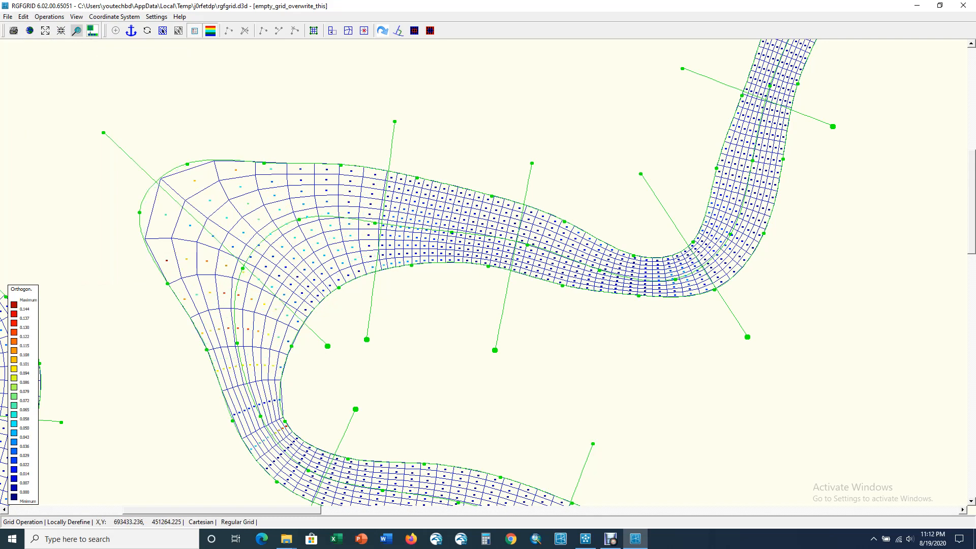
# - Block-orthogonalise the derefined western bend, marking a block across both banks from the lower limb to the outer bank of the upper limb
pyautogui.hotkey('alt', 'e')
pyautogui.press('Down')
pyautogui.press('Down')
pyautogui.press('Right')
pyautogui.press('Down')
pyautogui.press('Down')
pyautogui.press('Down')
pyautogui.press('Down')
pyautogui.press('Down')
pyautogui.press('Down')
pyautogui.press('Down')
pyautogui.press('Down')
pyautogui.press('Down')
pyautogui.press('Down')
pyautogui.press('Down')
pyautogui.press('Down')
pyautogui.press('Down')
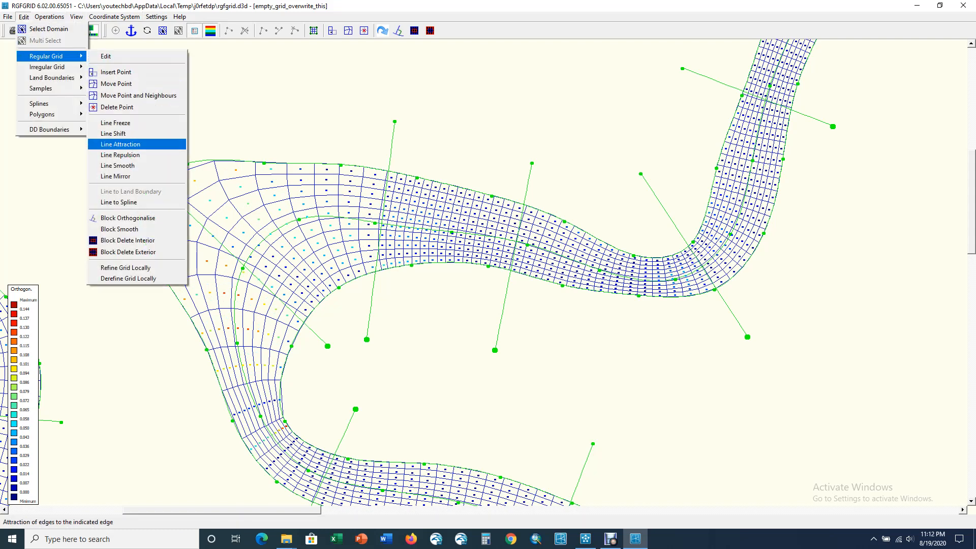
pyautogui.press('Return')
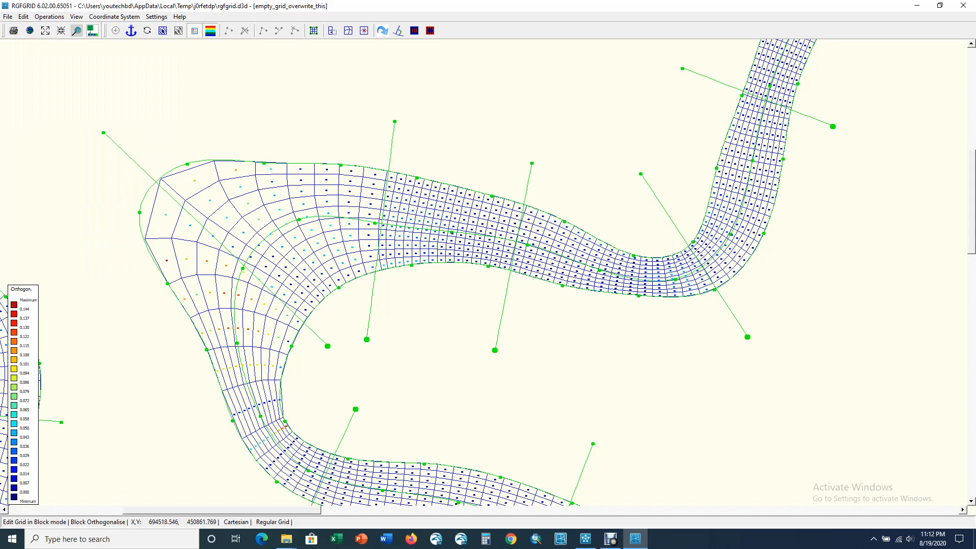
pyautogui.click(397, 174)
pyautogui.click(279, 420)
pyautogui.rightClick(242, 439)
pyautogui.rightClick(242, 440)
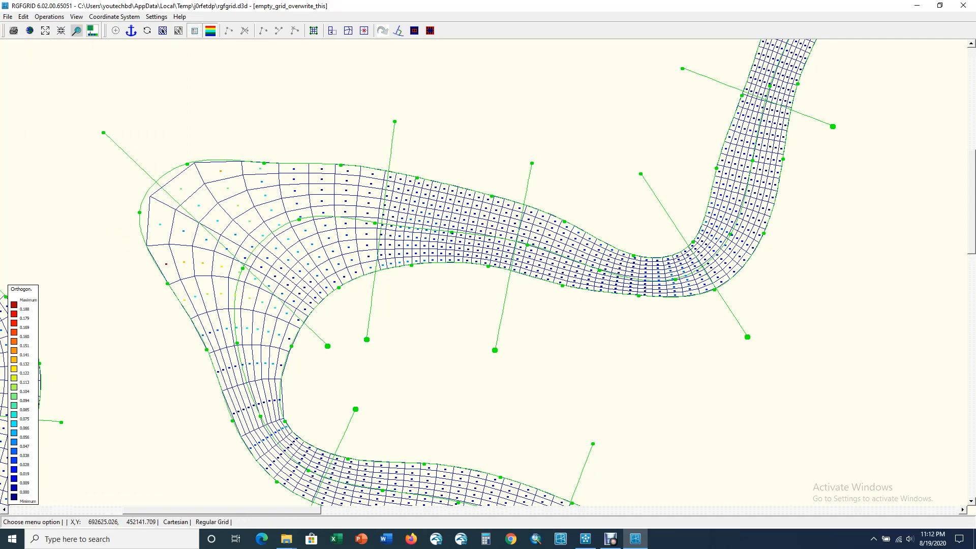
# - Apply Line Smooth along the inner bank of the western bend, from the lower limb around to the upper limb
pyautogui.click(24, 16)
pyautogui.moveTo(51, 56)
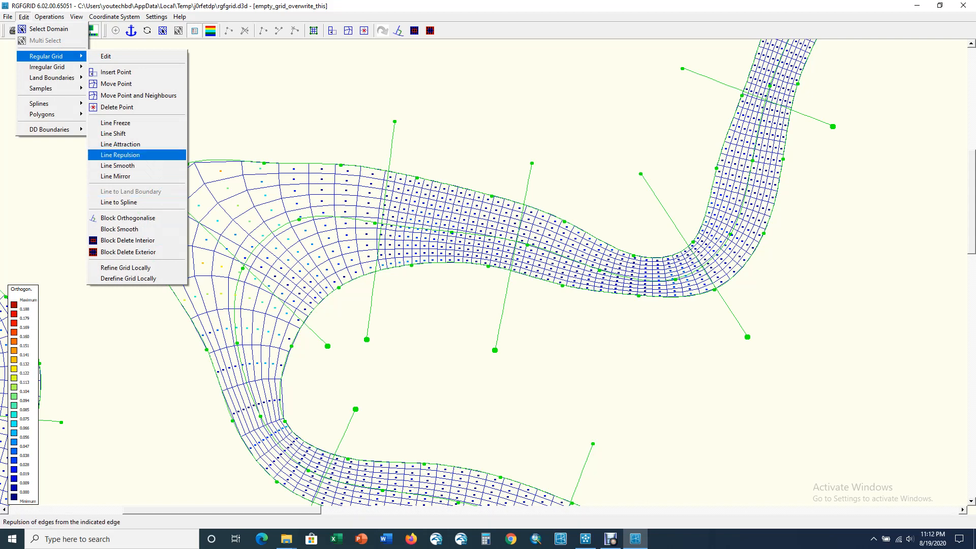
pyautogui.click(117, 166)
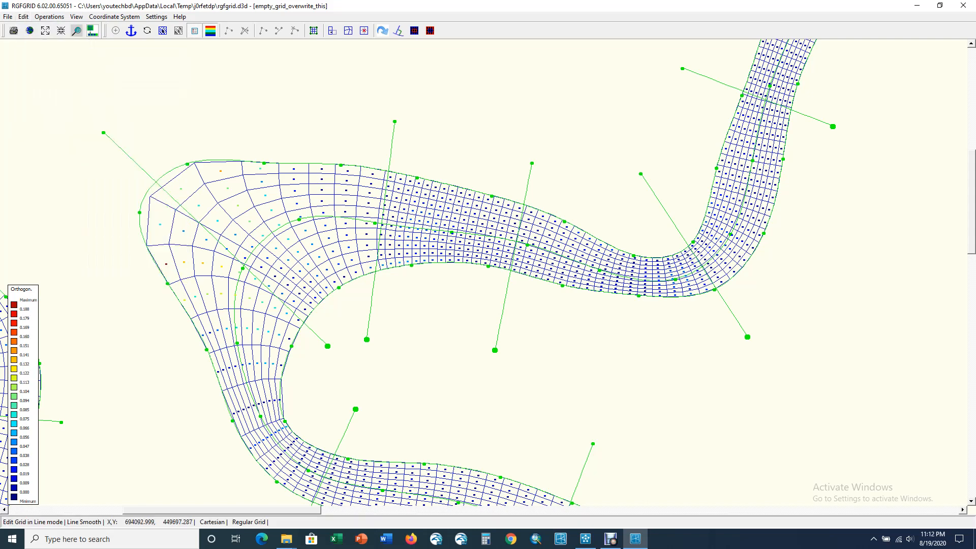
pyautogui.click(404, 463)
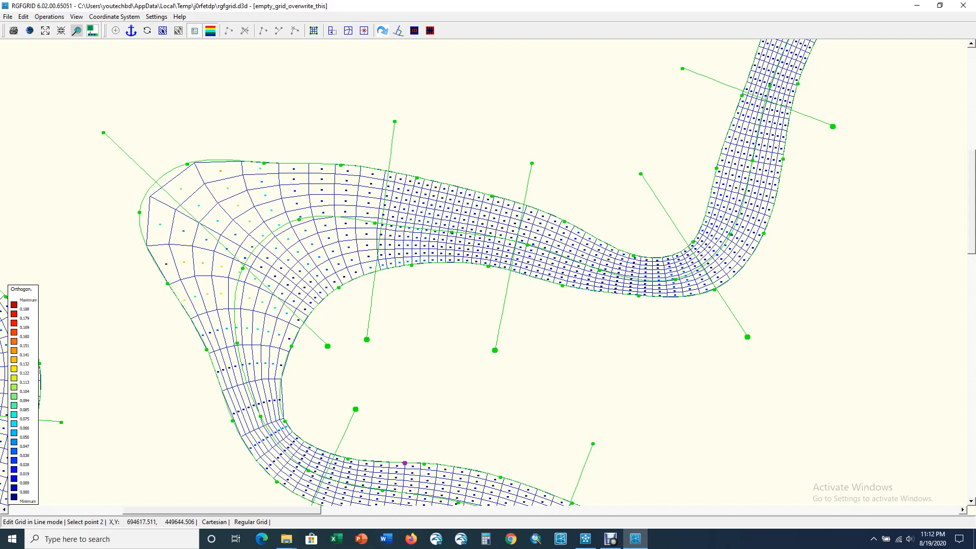
pyautogui.click(455, 262)
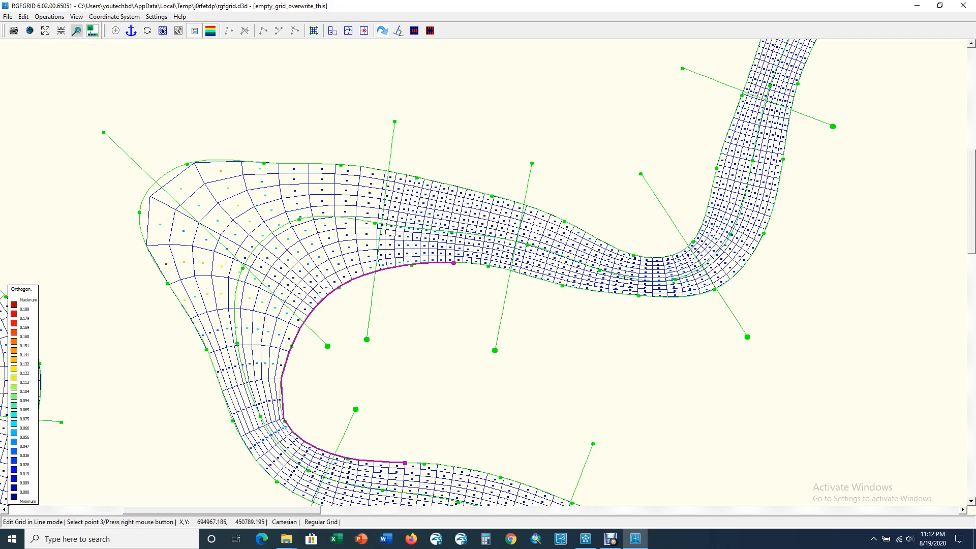
pyautogui.rightClick(451, 265)
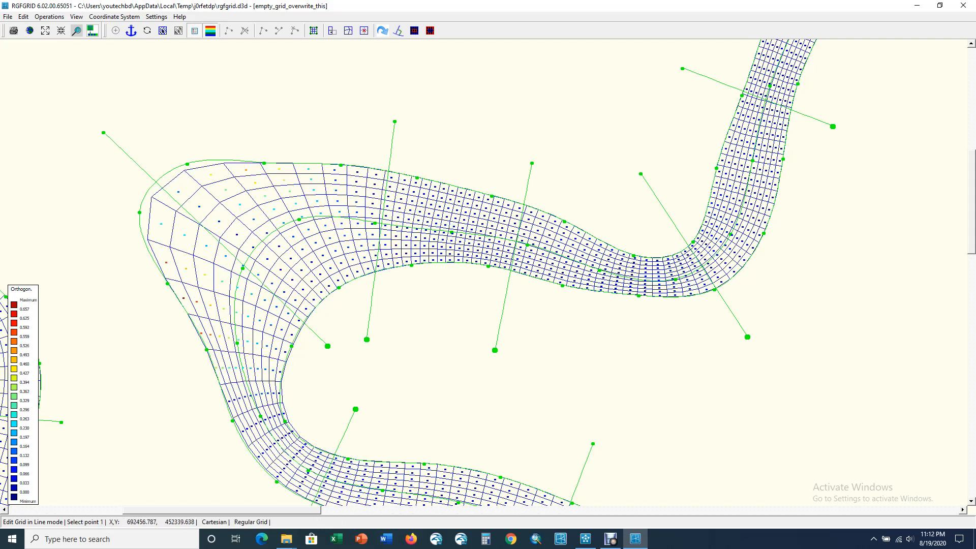
# - Block-orthogonalise the western bend after the inner-bank smoothing, marking the block from the lower limb's inner bank to the upper limb
pyautogui.click(23, 16)
pyautogui.moveTo(45, 56)
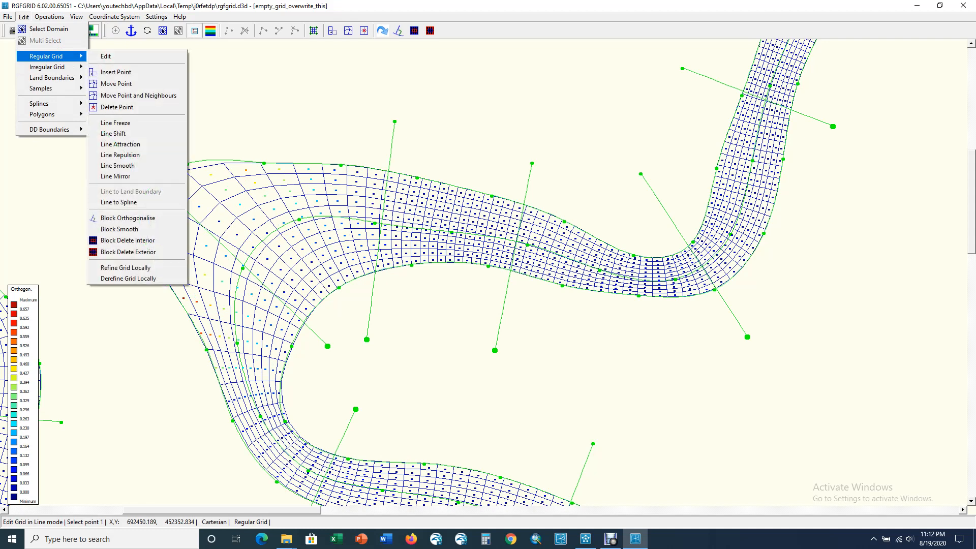
pyautogui.click(128, 218)
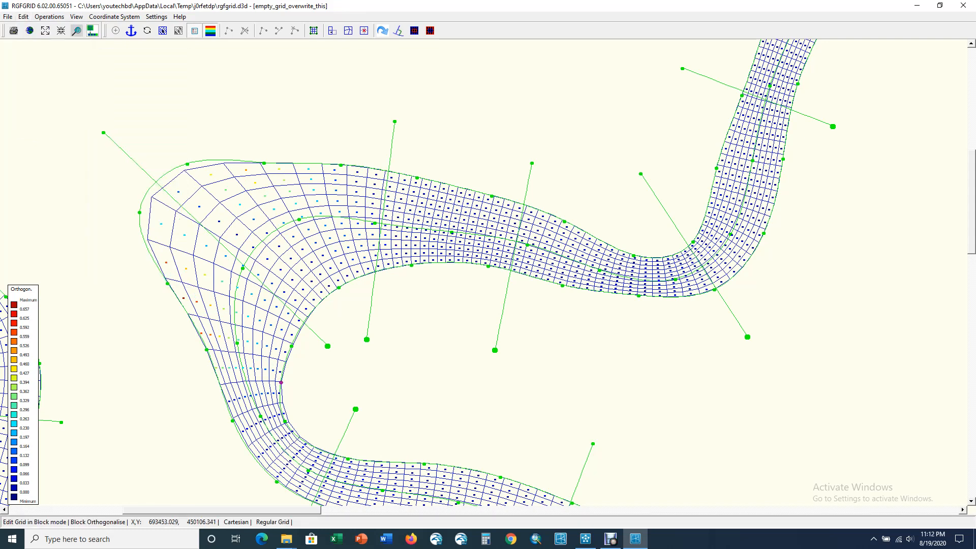
pyautogui.click(354, 279)
pyautogui.rightClick(355, 279)
pyautogui.rightClick(351, 279)
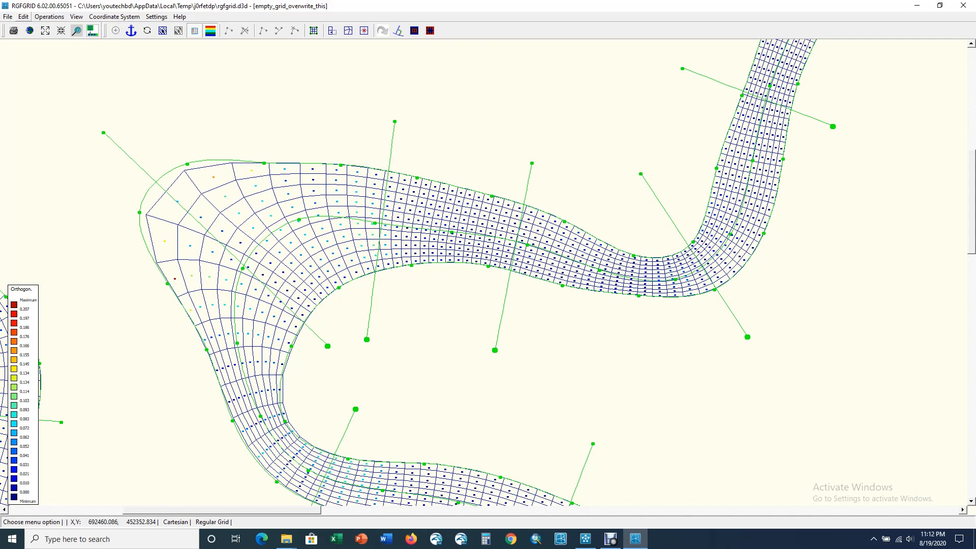
# - Apply Line Smooth to the cross-river grid line at the western bend's apex, from the inner bank to the outer corner
pyautogui.click(24, 17)
pyautogui.moveTo(50, 56)
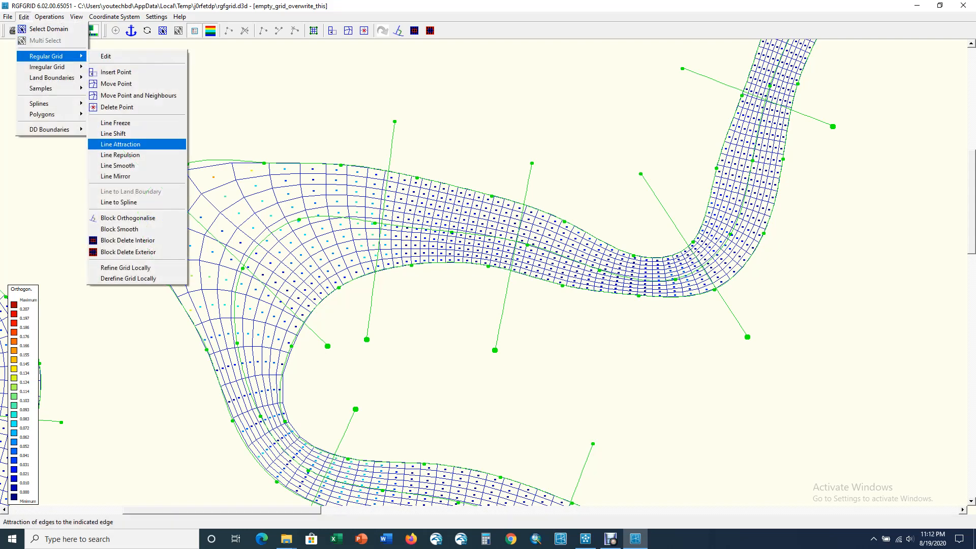
pyautogui.click(138, 165)
pyautogui.click(322, 300)
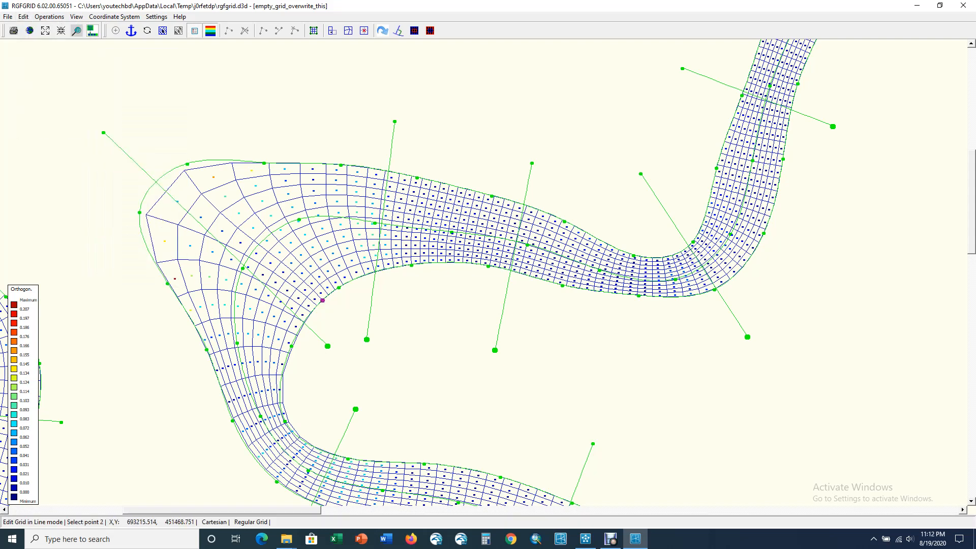
pyautogui.click(184, 170)
pyautogui.rightClick(184, 170)
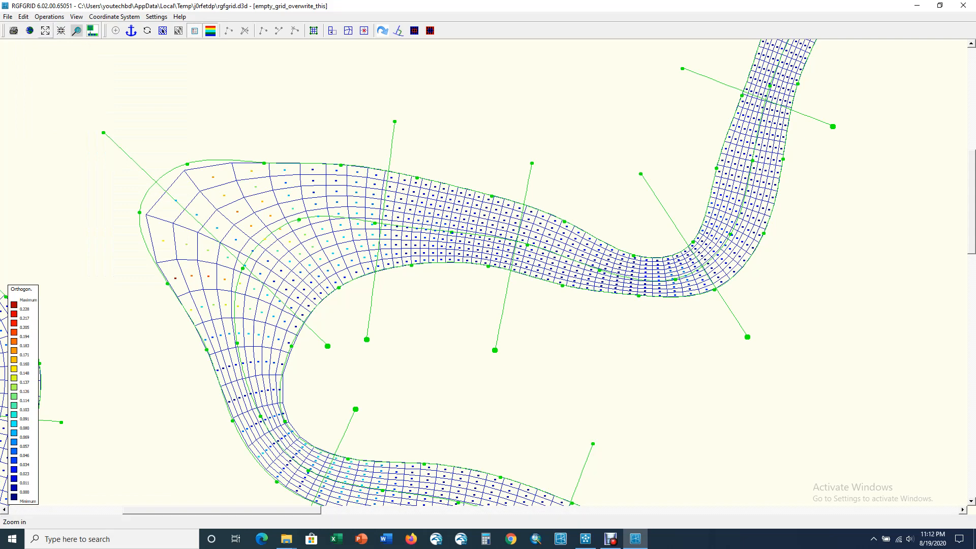
# - Apply Line Smooth to the neighbouring cross-river grid line on the upper-limb side of the apex, from the inner to the outer bank
pyautogui.click(23, 17)
pyautogui.moveTo(50, 56)
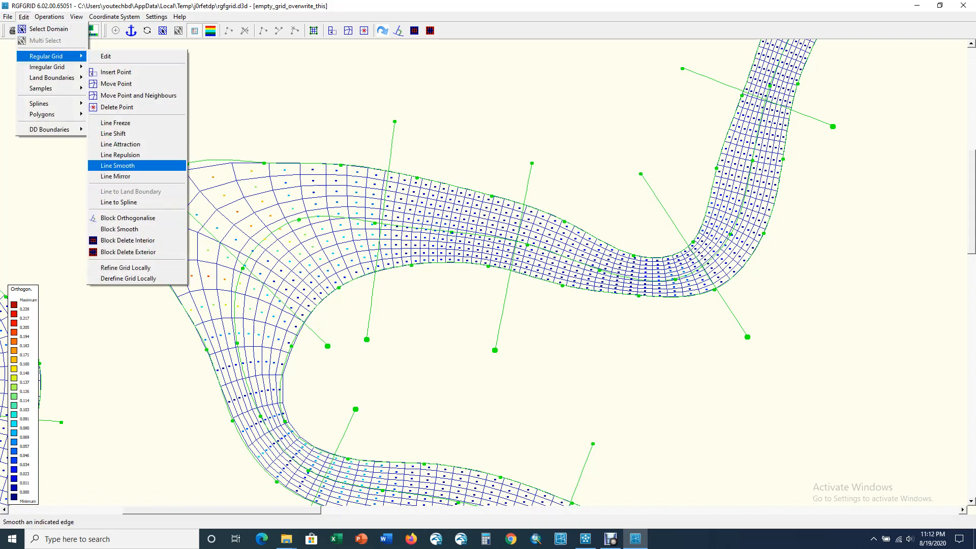
pyautogui.click(118, 165)
pyautogui.click(329, 295)
pyautogui.click(232, 164)
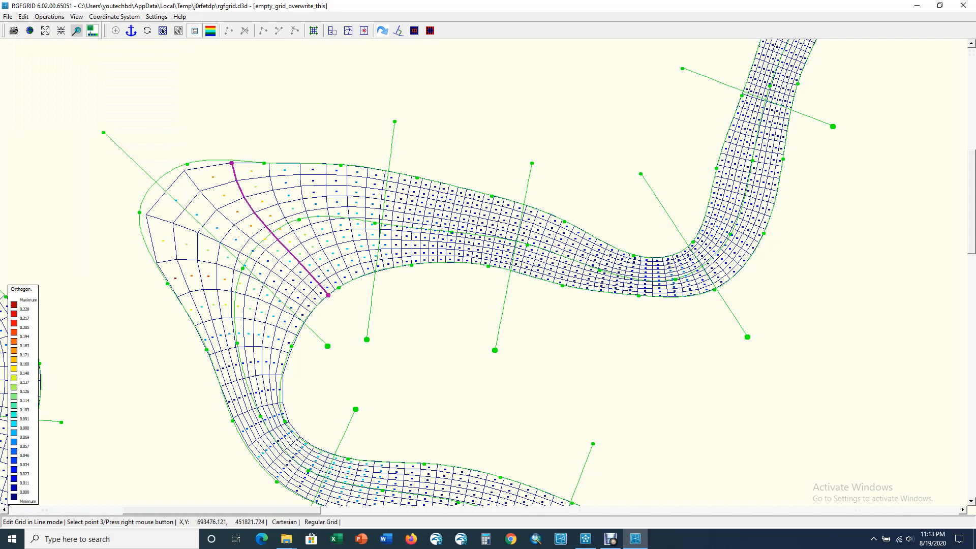
pyautogui.rightClick(232, 163)
# - Repeat Line Smooth on the cross-river grid line at the western bend's apex, ending at the outer corner
pyautogui.click(23, 16)
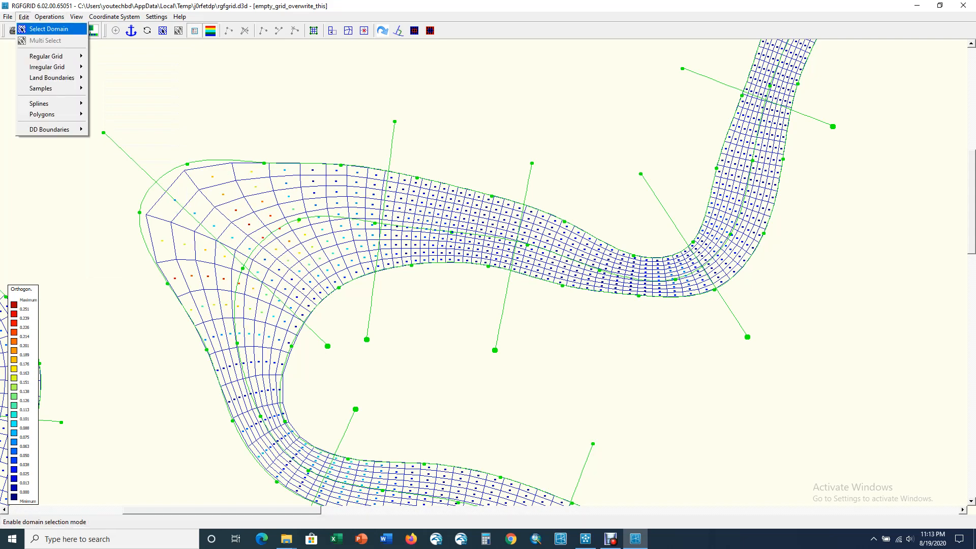
pyautogui.moveTo(50, 56)
pyautogui.click(117, 165)
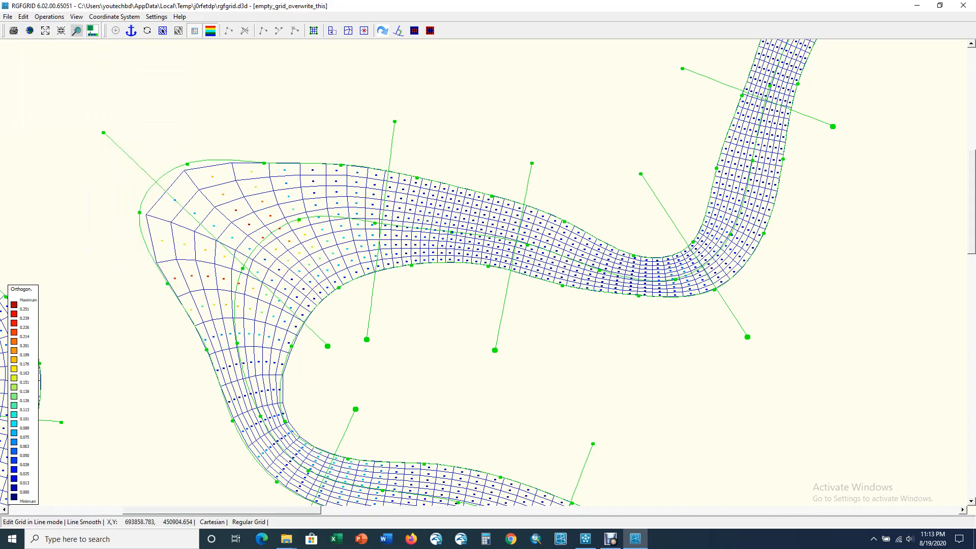
pyautogui.click(323, 301)
pyautogui.click(185, 170)
pyautogui.rightClick(184, 171)
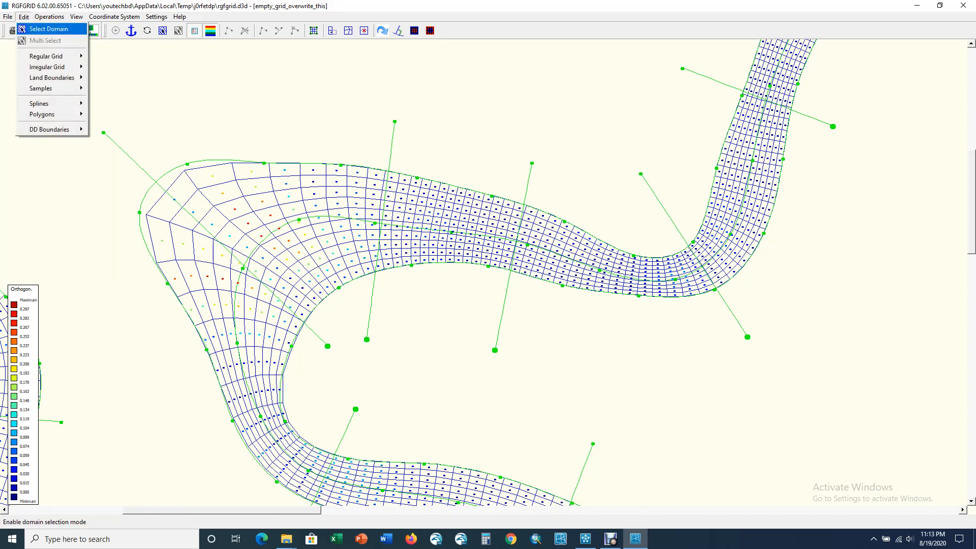
# - Block-orthogonalise the western bend after the cross-river line smoothing, starting the block at the lower limb's inner bank
pyautogui.click(24, 17)
pyautogui.moveTo(46, 56)
pyautogui.click(127, 218)
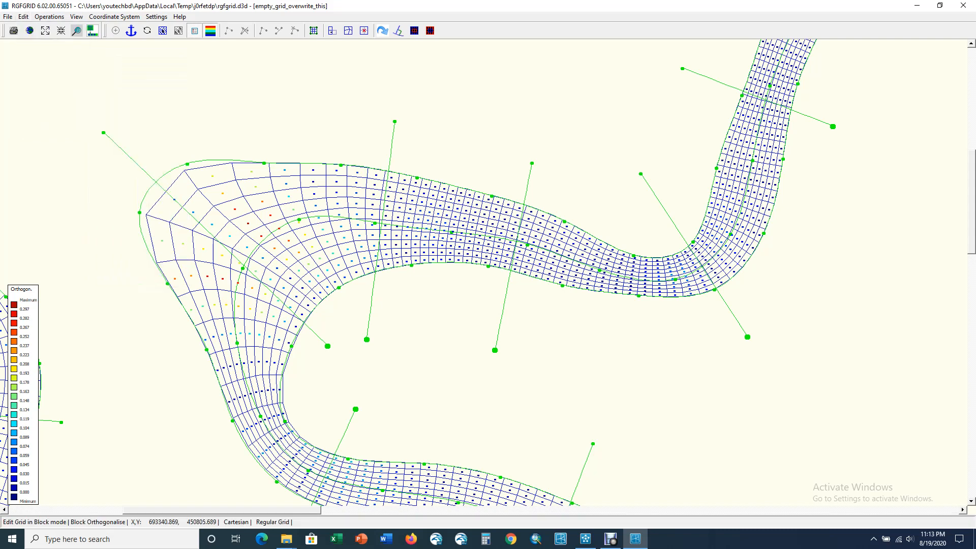
pyautogui.click(283, 403)
pyautogui.press('Return')
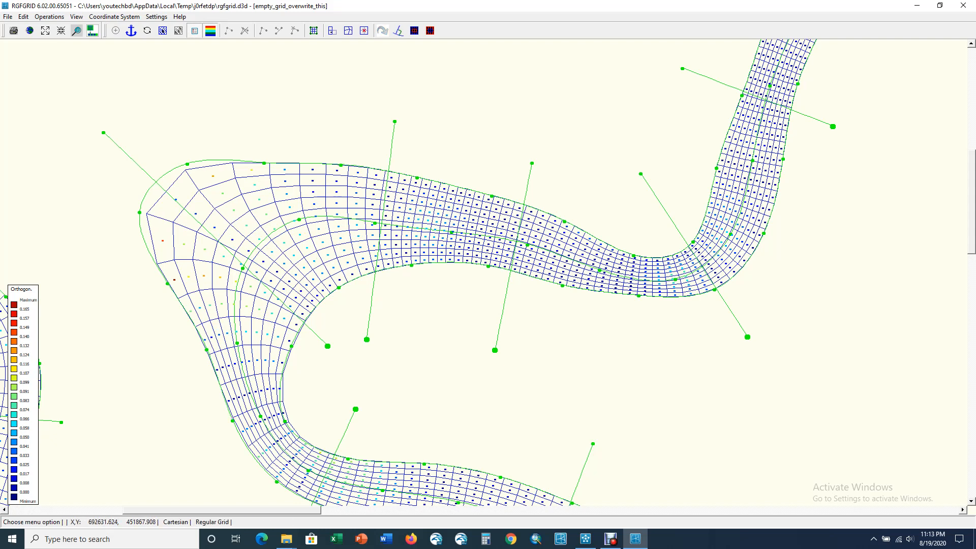
# - Refine the grid locally around the western bend's apex, marking the stretch along the inner bank from the lower to the upper limb
pyautogui.click(23, 17)
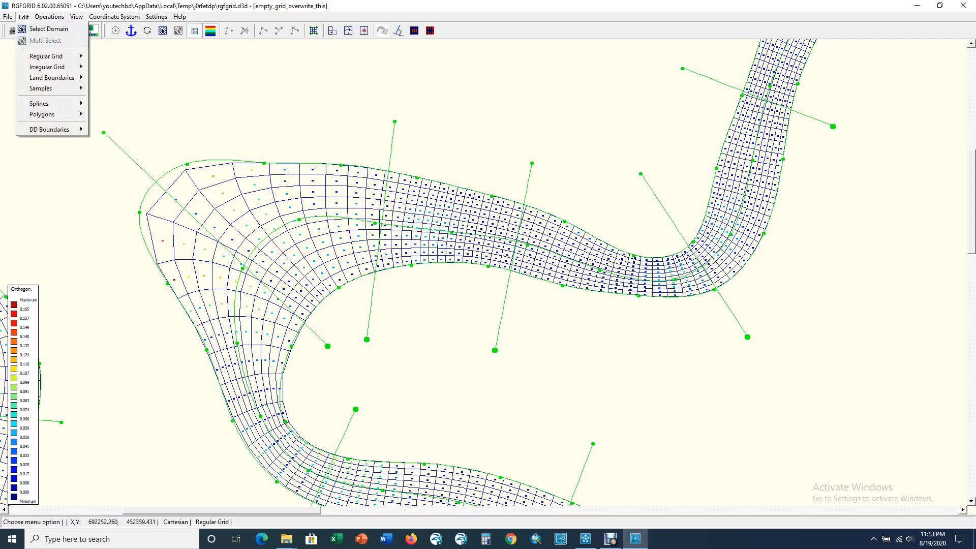
pyautogui.moveTo(51, 57)
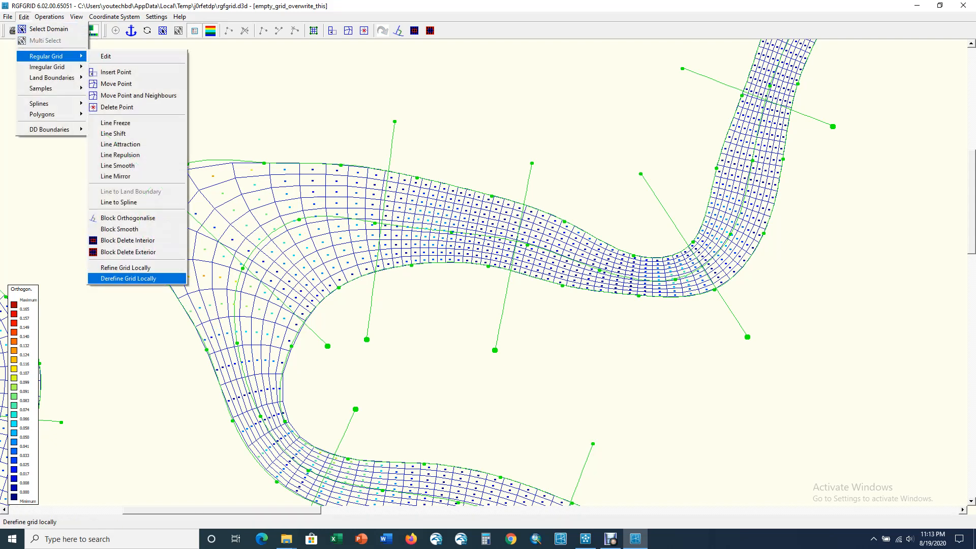
pyautogui.click(125, 268)
pyautogui.click(290, 352)
pyautogui.click(361, 276)
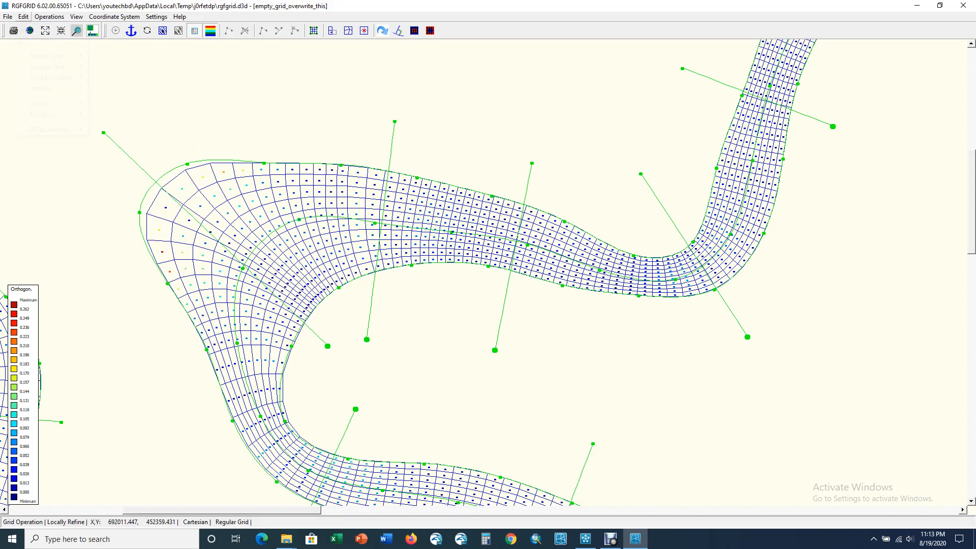
# - Block-orthogonalise the refined apex area of the western bend, marking the block from the inner bank to the upper limb's outer bank
pyautogui.click(23, 16)
pyautogui.moveTo(46, 55)
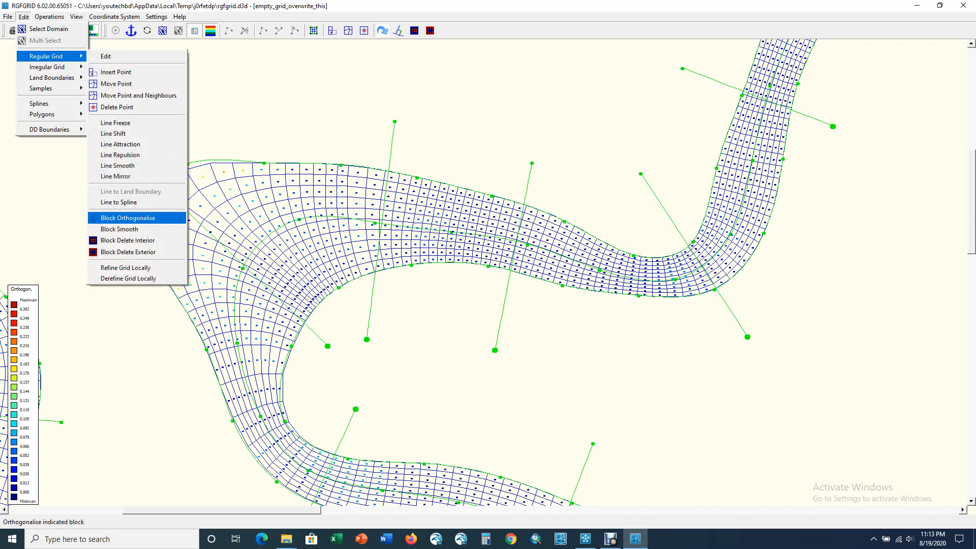
pyautogui.click(128, 218)
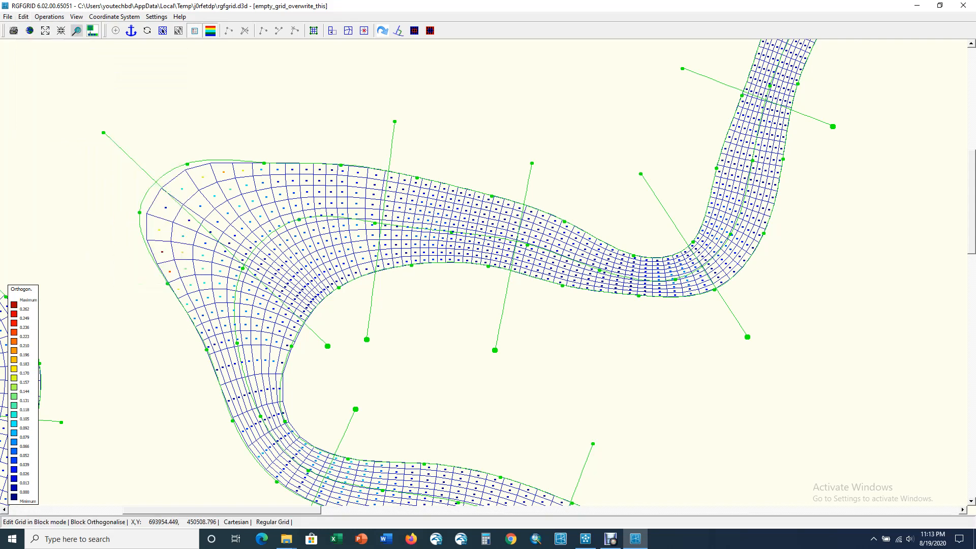
pyautogui.click(303, 326)
pyautogui.click(300, 164)
pyautogui.rightClick(299, 164)
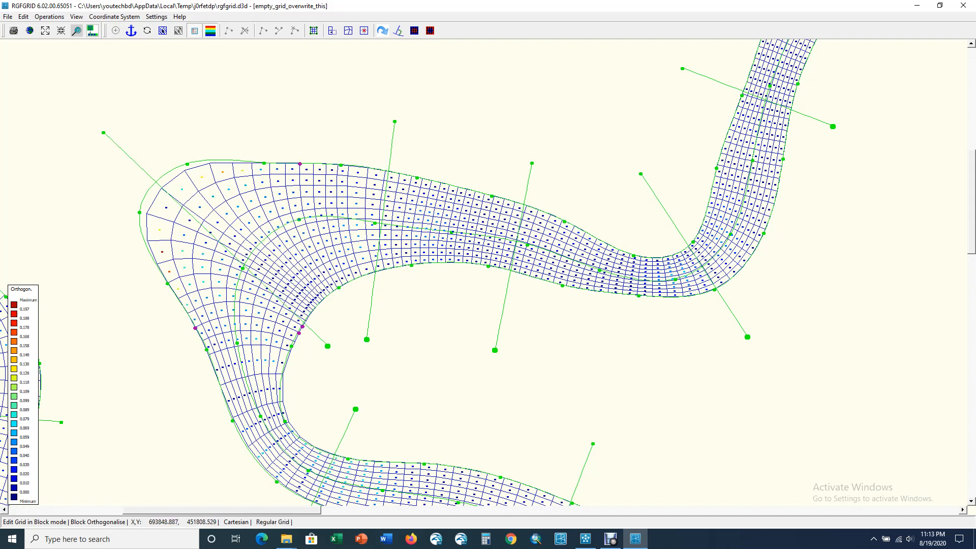
pyautogui.press('Escape')
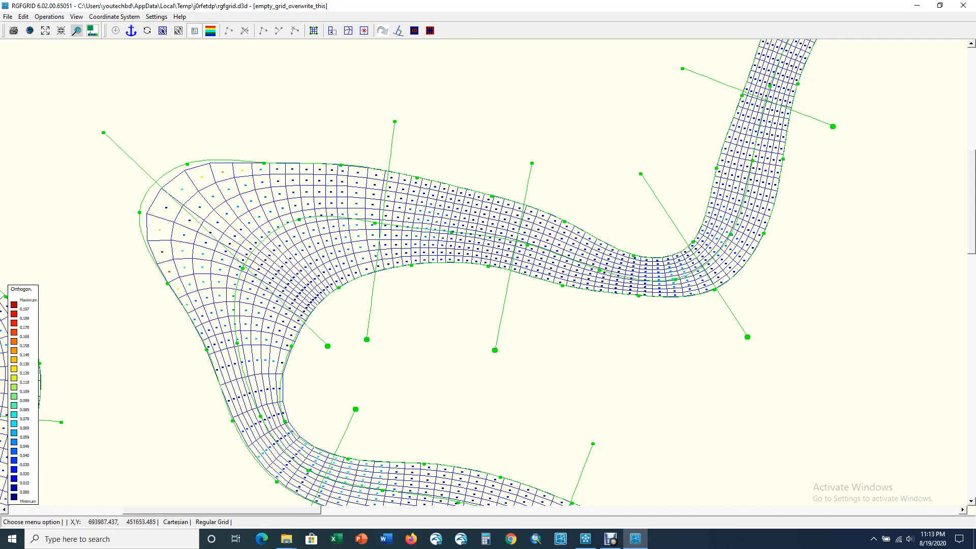
# - Block-smooth the western bend's grid, marking the block from the lower limb's two banks around to the upper limb
pyautogui.click(23, 17)
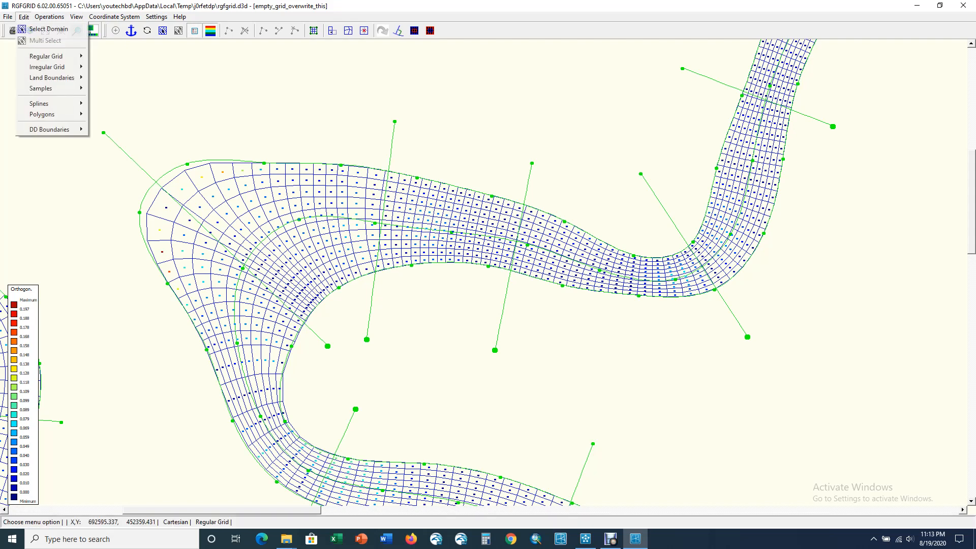
pyautogui.moveTo(46, 56)
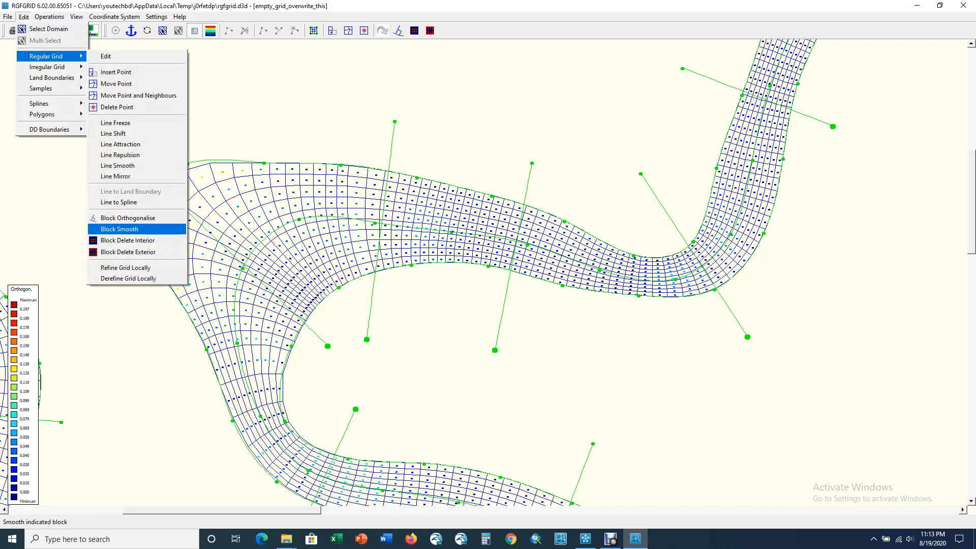
pyautogui.click(119, 229)
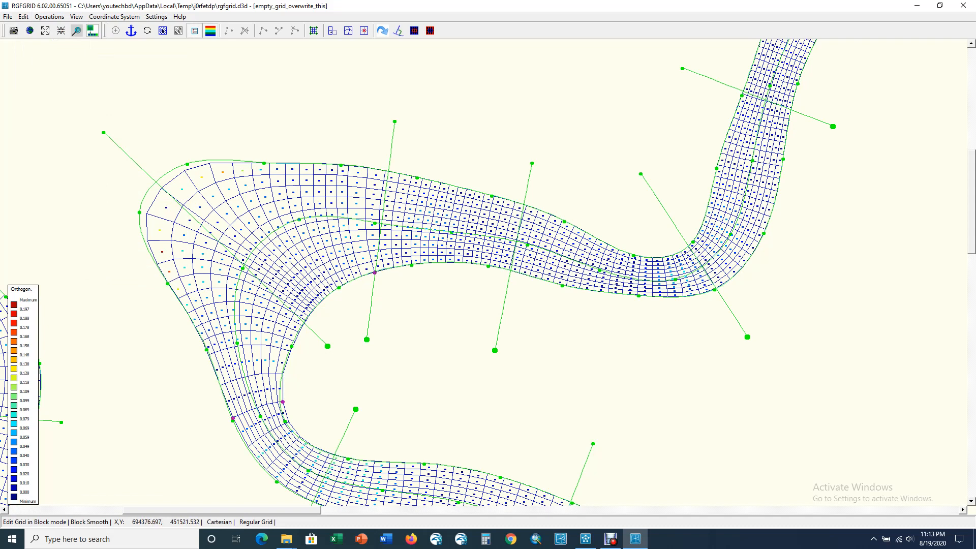
pyautogui.rightClick(391, 172)
pyautogui.rightClick(300, 188)
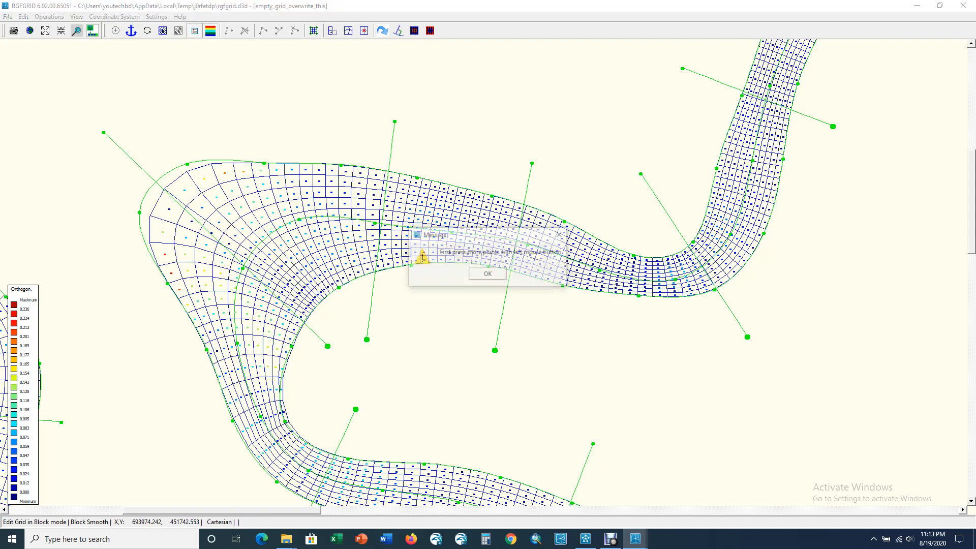
pyautogui.click(487, 275)
pyautogui.rightClick(488, 274)
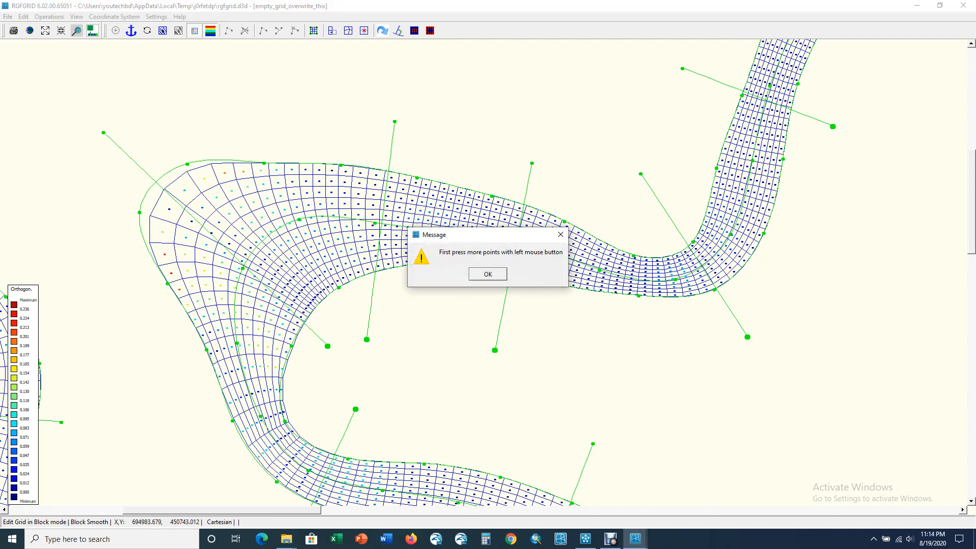
pyautogui.click(488, 274)
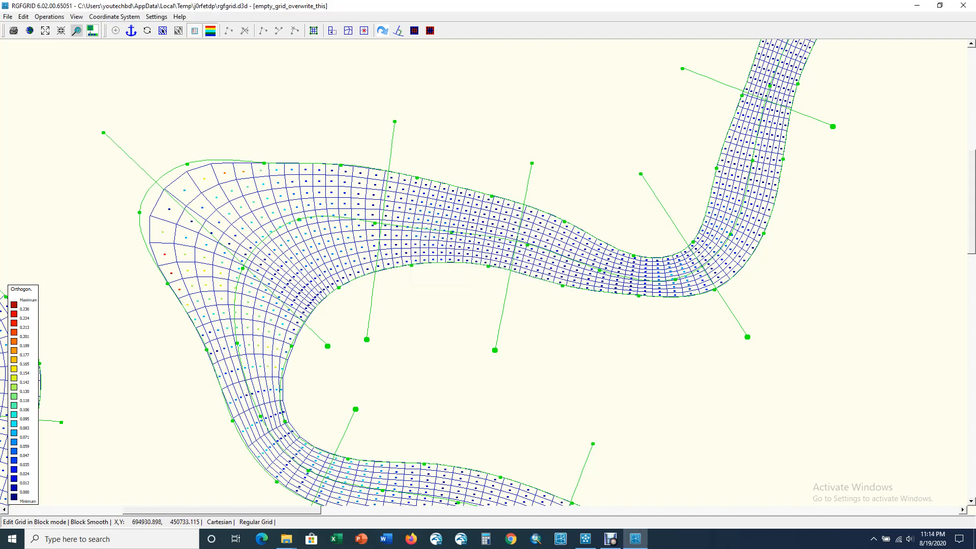
# - Block-orthogonalise the smoothed western bend, marking the block from the lower limb's outer bank around to the upper limb's outer bank
pyautogui.click(23, 17)
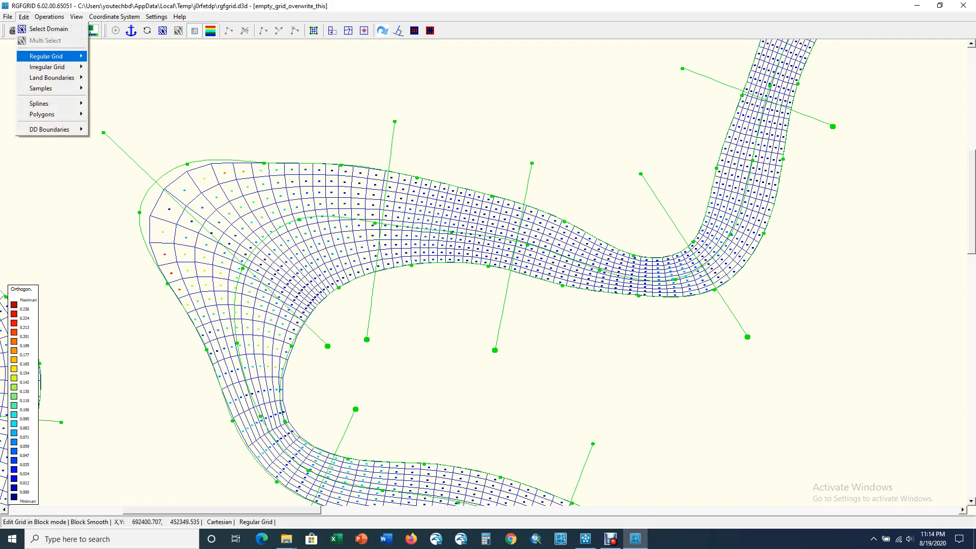
pyautogui.moveTo(47, 56)
pyautogui.click(128, 218)
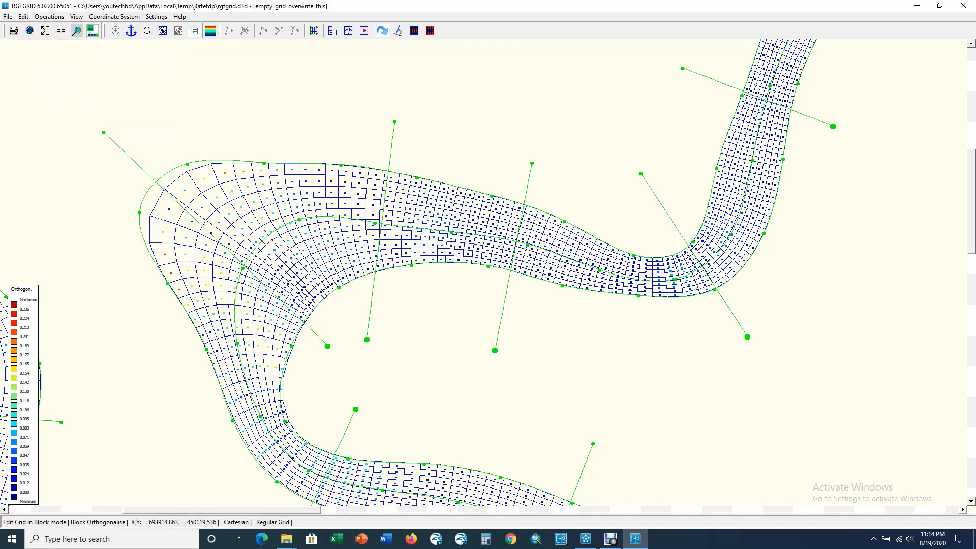
pyautogui.click(233, 419)
pyautogui.click(349, 282)
pyautogui.click(326, 164)
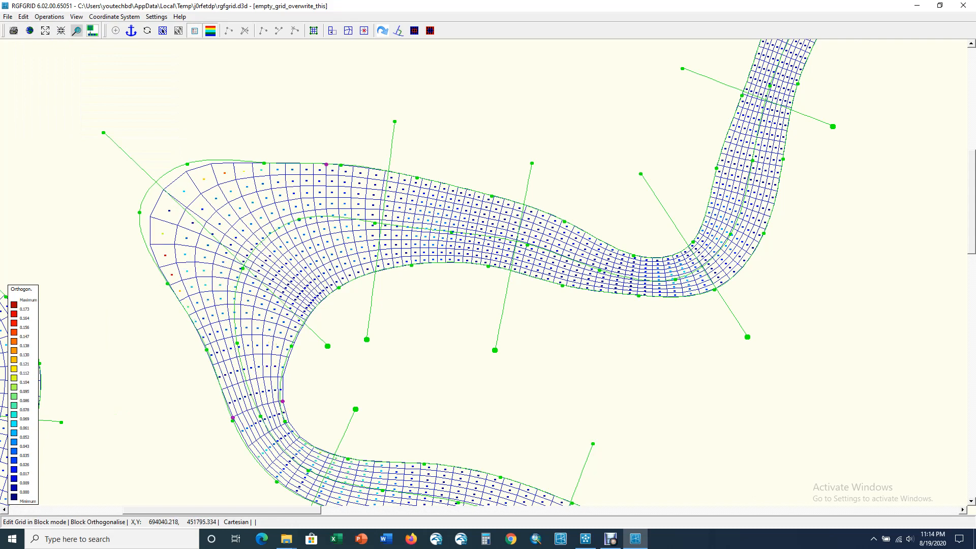
pyautogui.press('Escape')
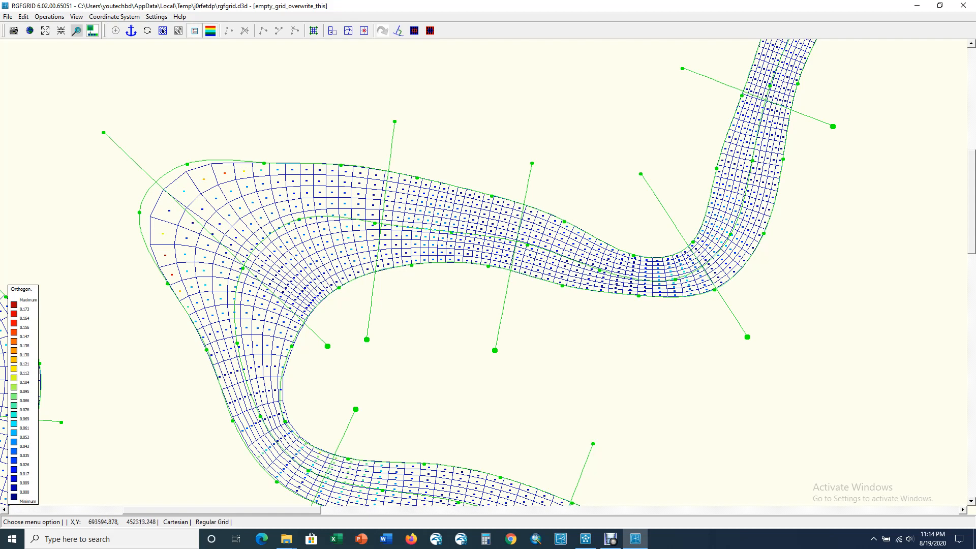
# - Block-orthogonalise the grid adjoining the western bend, marking the block from both banks midway along the upper limb
pyautogui.click(24, 16)
pyautogui.moveTo(45, 56)
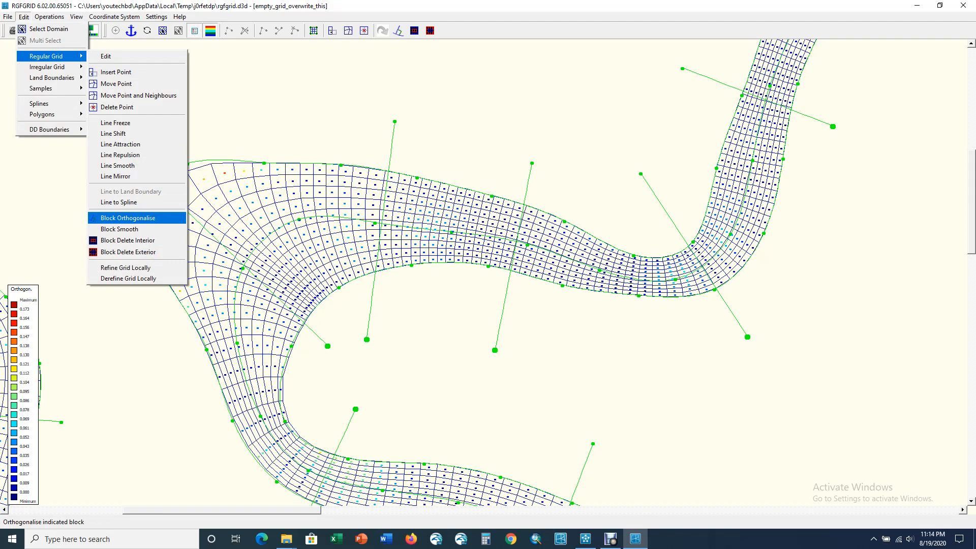
pyautogui.click(128, 218)
pyautogui.click(542, 279)
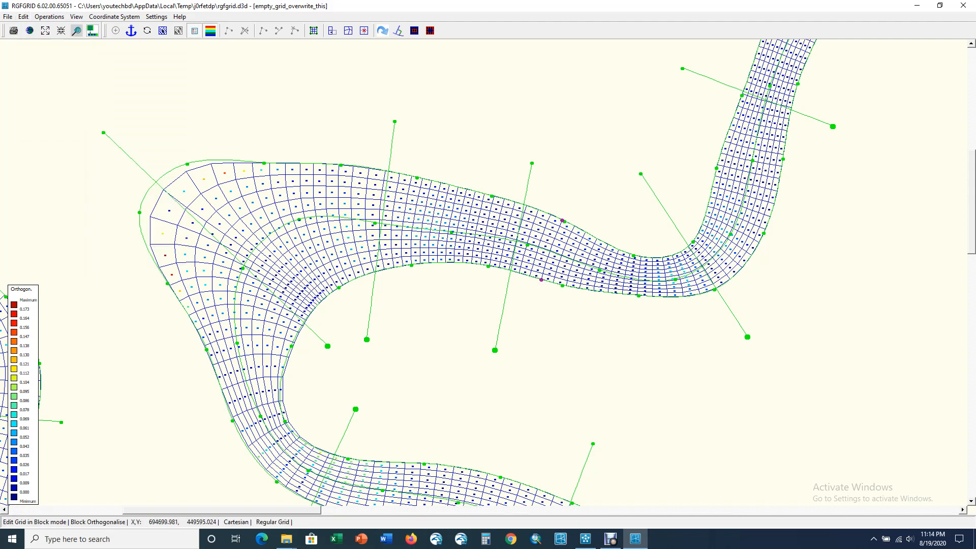
pyautogui.scroll(-1, 430, 385)
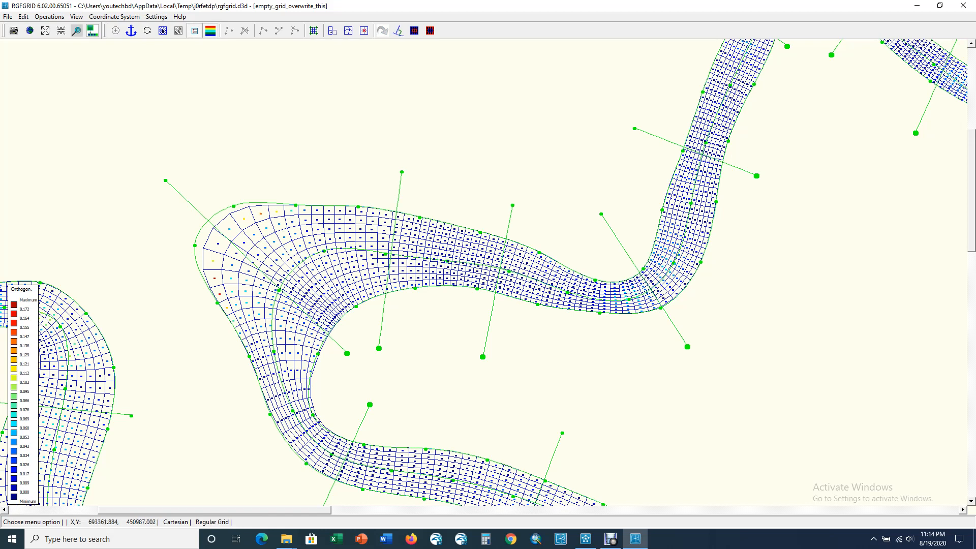
pyautogui.scroll(2, 307, 291)
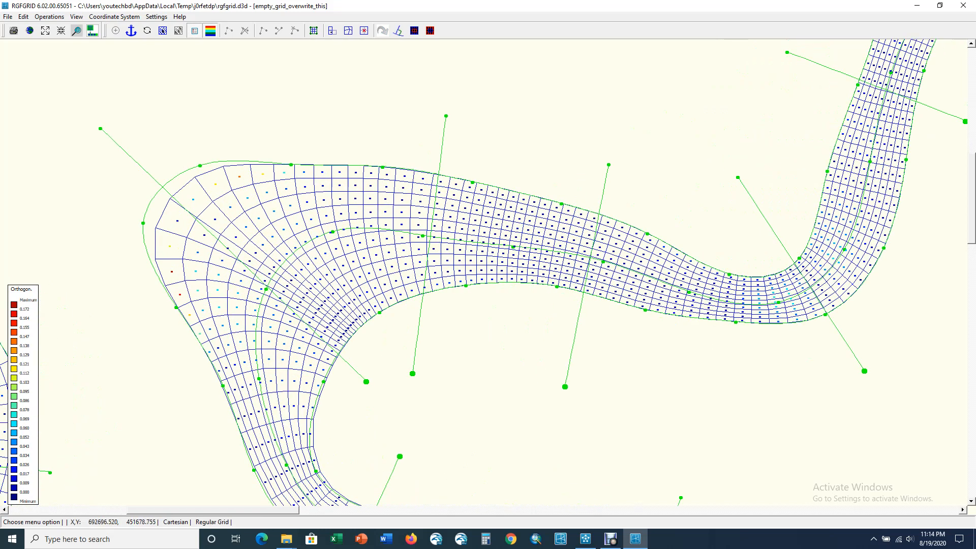
pyautogui.hotkey('alt', 'e')
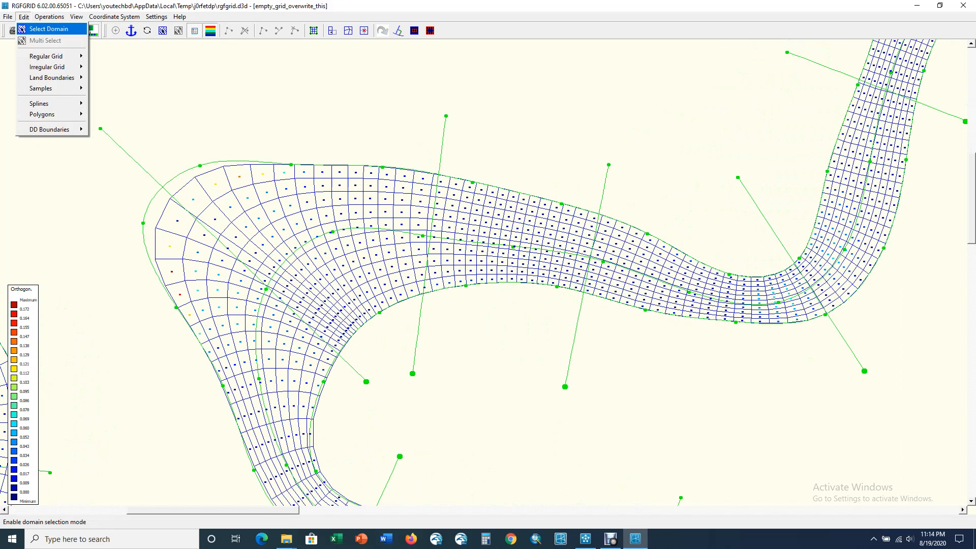
pyautogui.press('Right')
pyautogui.press('Right')
pyautogui.press('Right')
pyautogui.press('Right')
pyautogui.press('Right')
pyautogui.press('Escape')
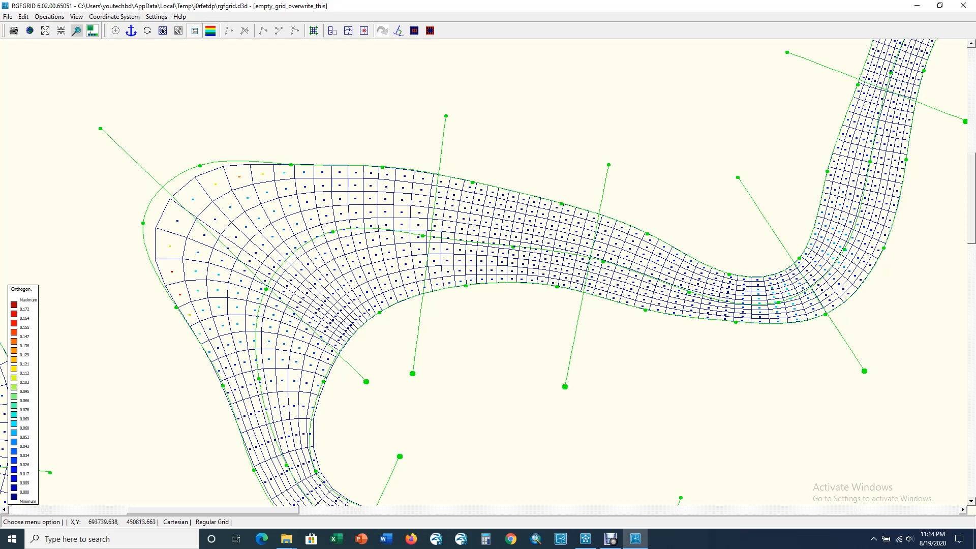
# - Apply Line Smooth to the western bend's inner bank line, from the upper limb side to the lower limb side of the apex
pyautogui.scroll(-1, 239, 157)
pyautogui.scroll(-2, 247, 152)
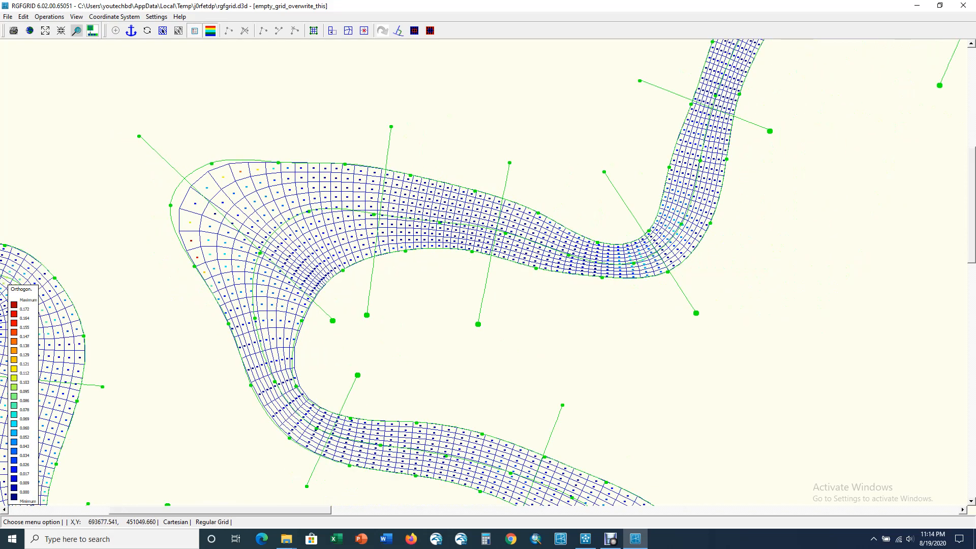
pyautogui.scroll(2, 320, 286)
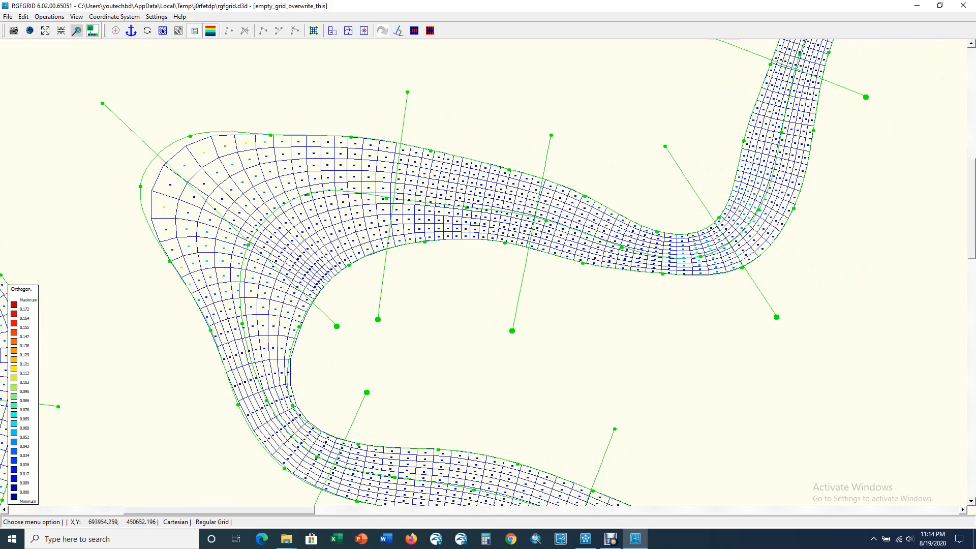
pyautogui.click(24, 17)
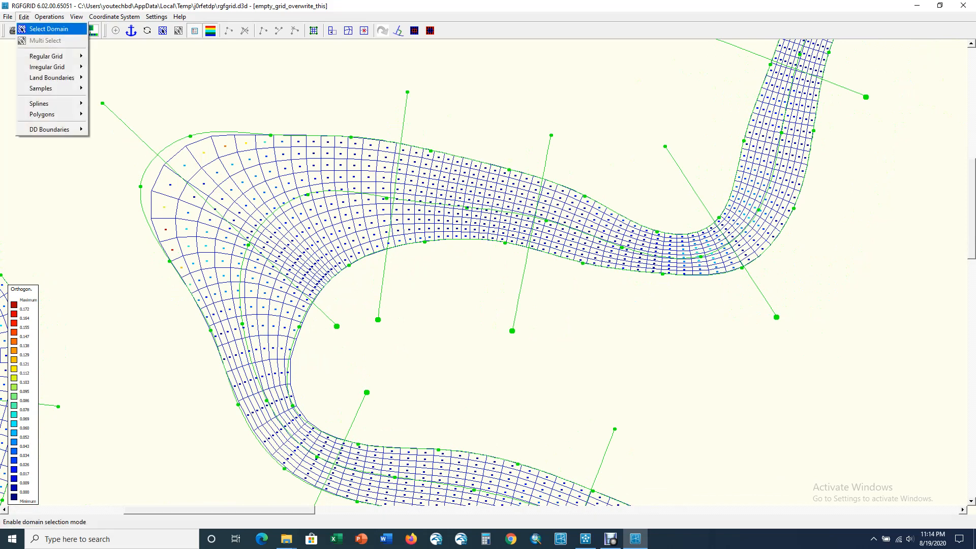
pyautogui.moveTo(46, 56)
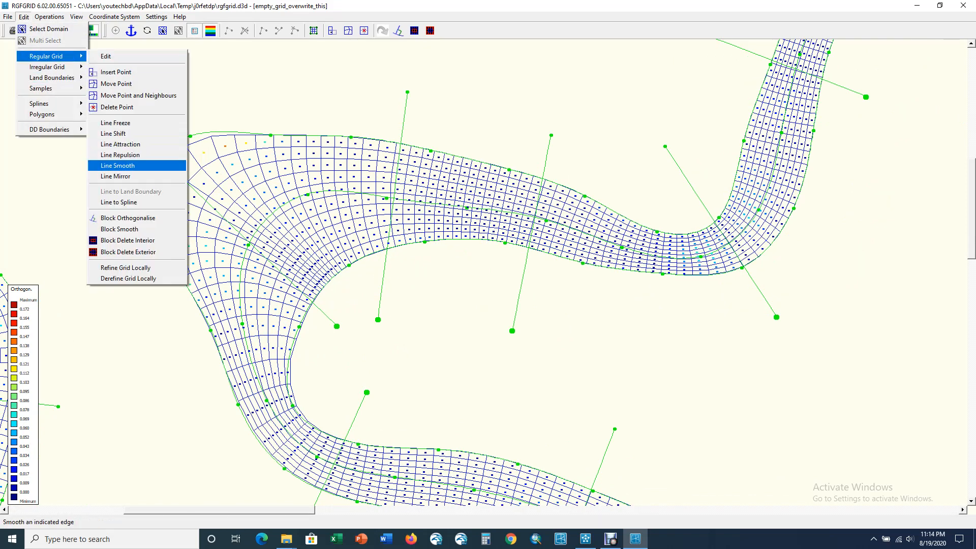
pyautogui.click(118, 165)
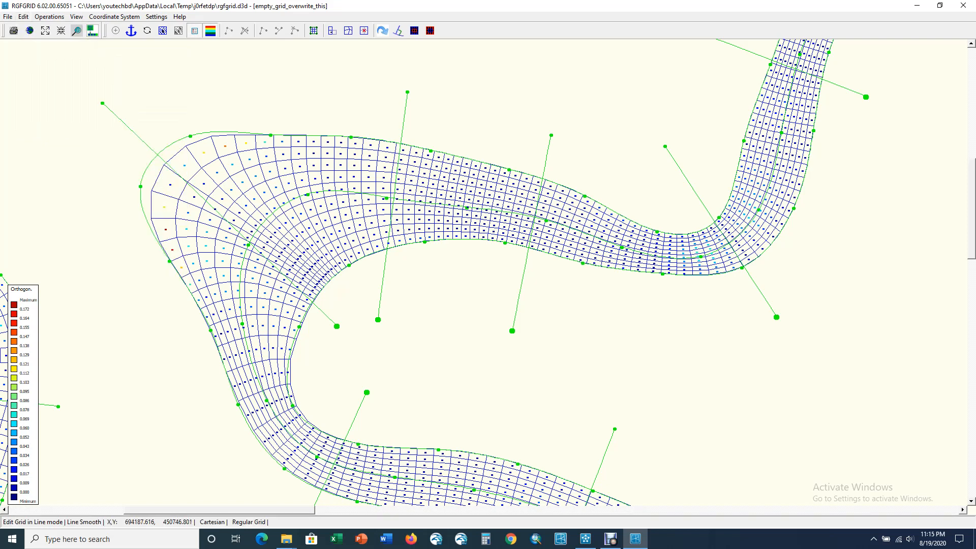
pyautogui.click(346, 267)
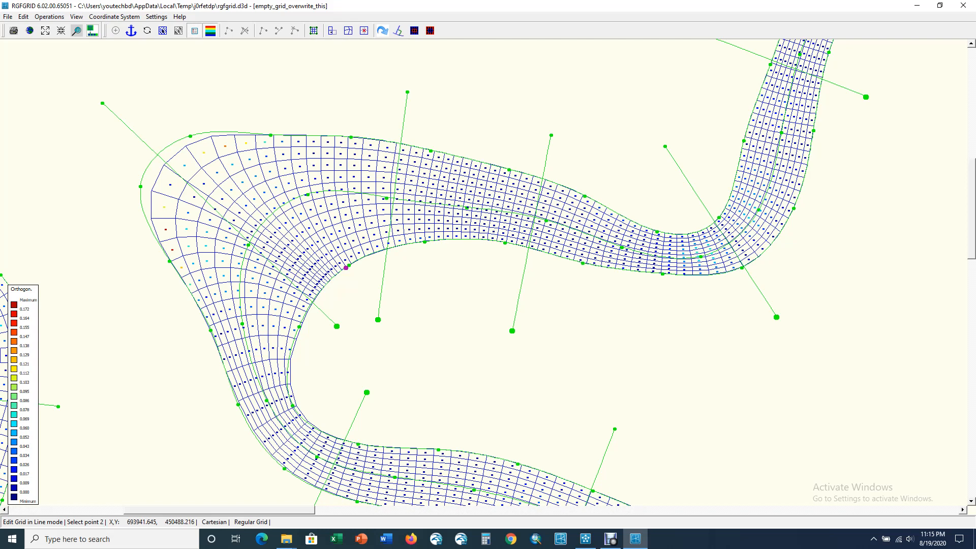
pyautogui.click(307, 311)
pyautogui.rightClick(397, 290)
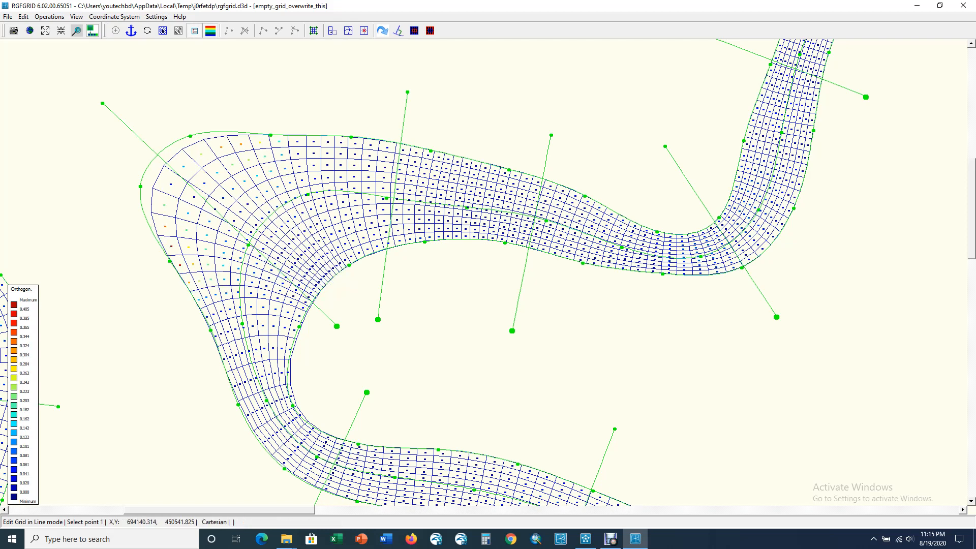
# - Apply Line Smooth to the western bend's outer bank line, from the lower limb around the apex to the upper limb
pyautogui.click(24, 16)
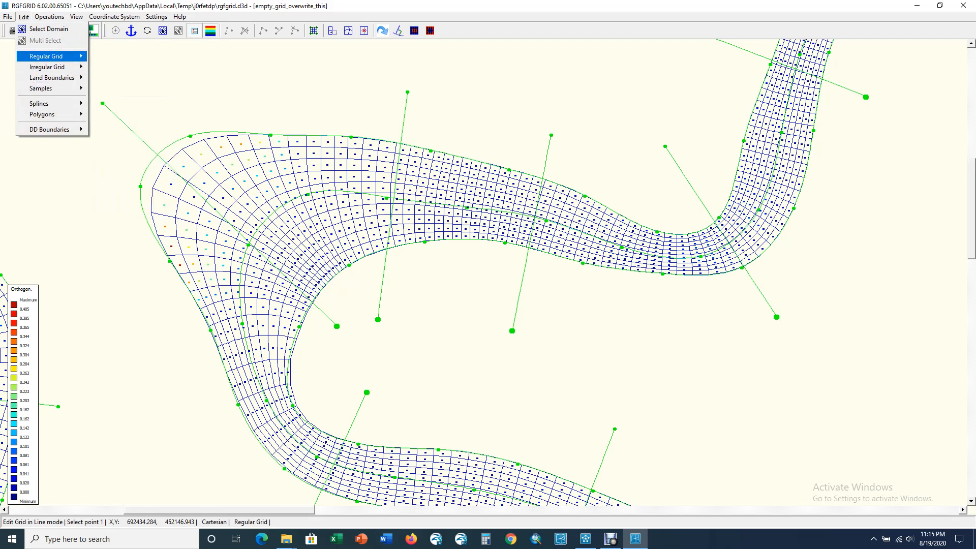
pyautogui.moveTo(51, 56)
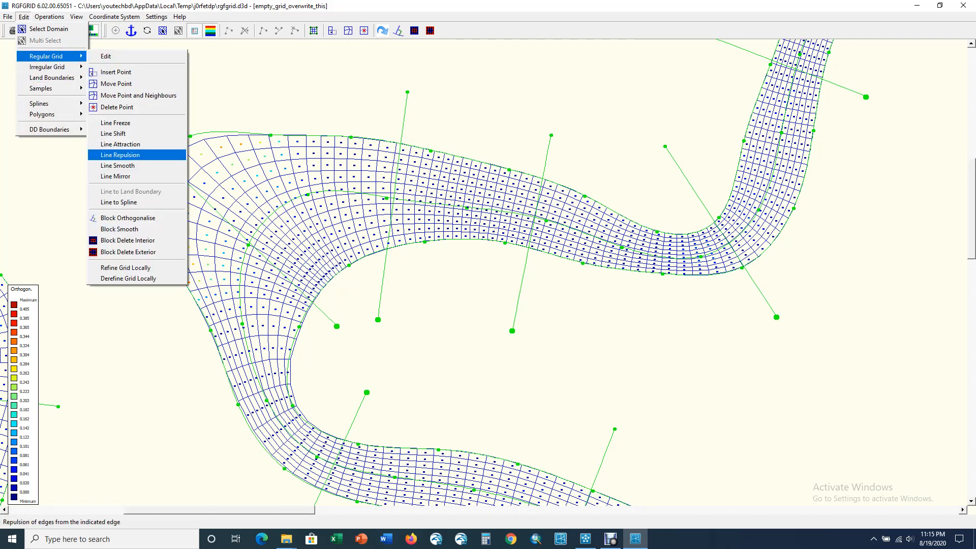
pyautogui.click(117, 166)
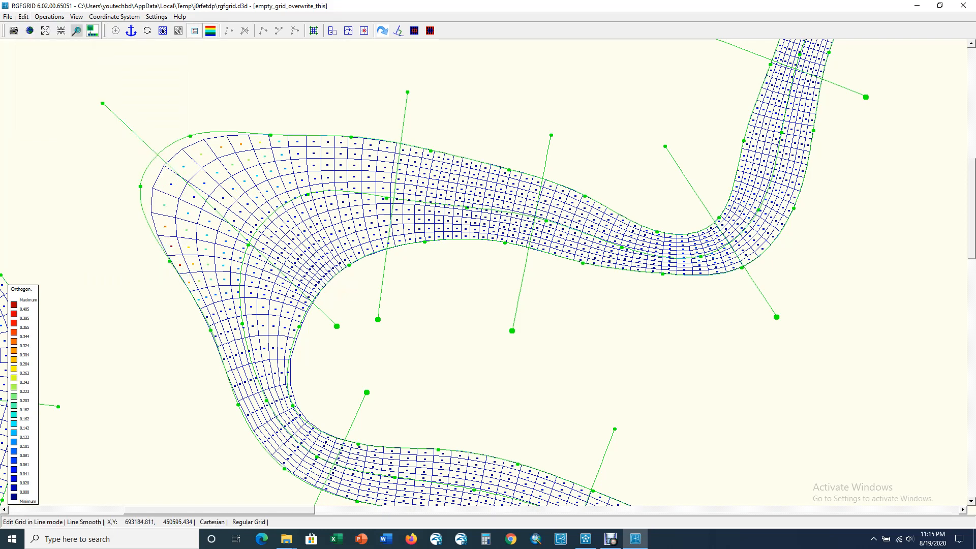
pyautogui.click(190, 292)
pyautogui.click(270, 136)
pyautogui.rightClick(269, 135)
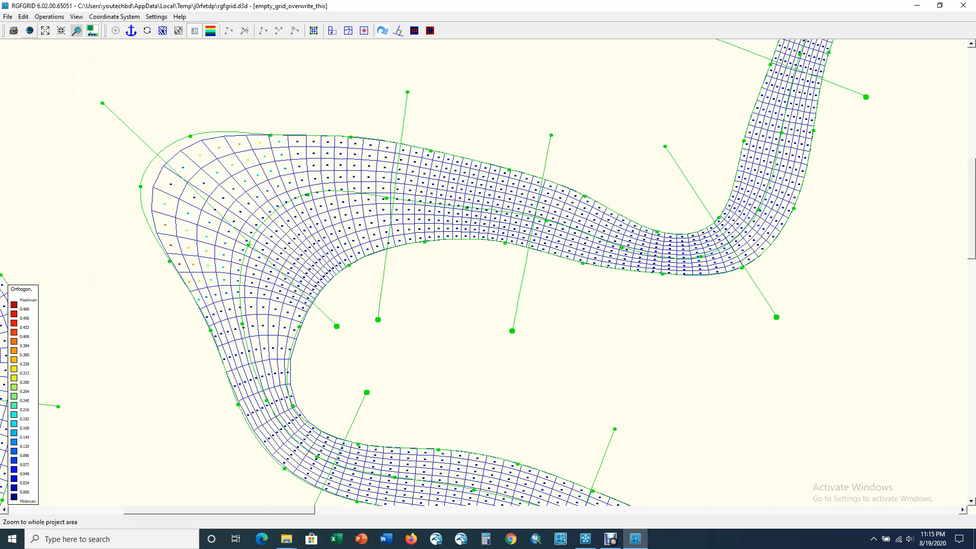
# - Block-orthogonalise the western bend after the bank line smoothing, marking the block from both lower limb banks to the upper limb's outer bank
pyautogui.click(23, 17)
pyautogui.moveTo(51, 56)
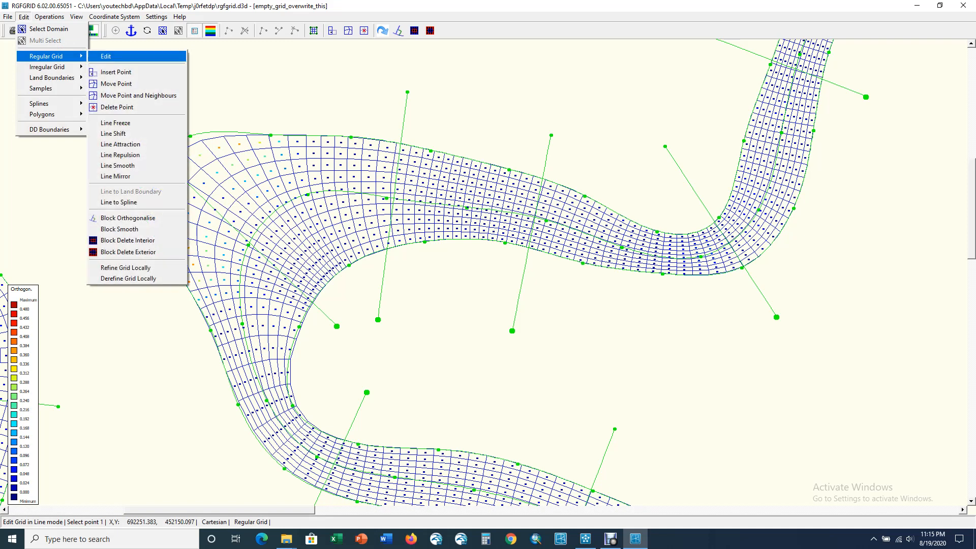
pyautogui.click(135, 218)
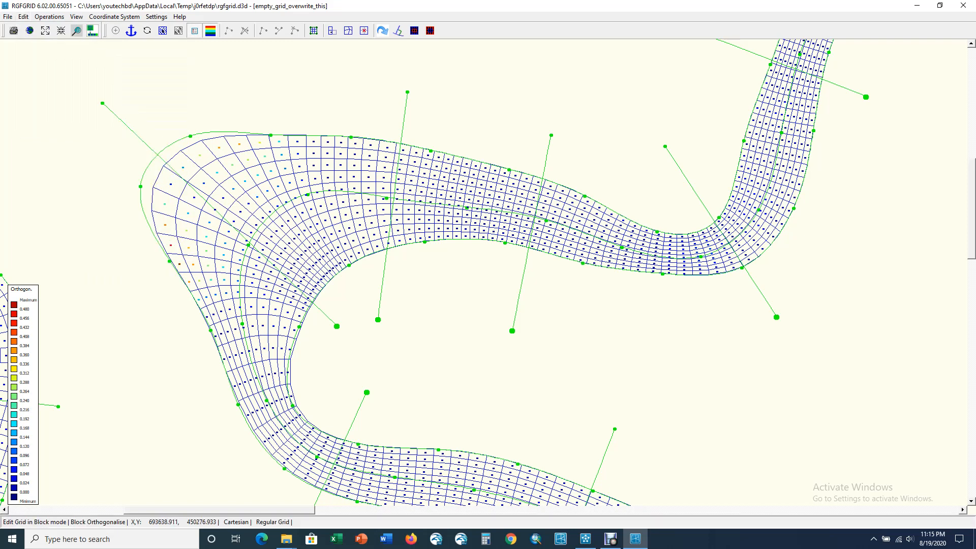
pyautogui.click(302, 324)
pyautogui.click(208, 327)
pyautogui.click(365, 257)
pyautogui.rightClick(370, 236)
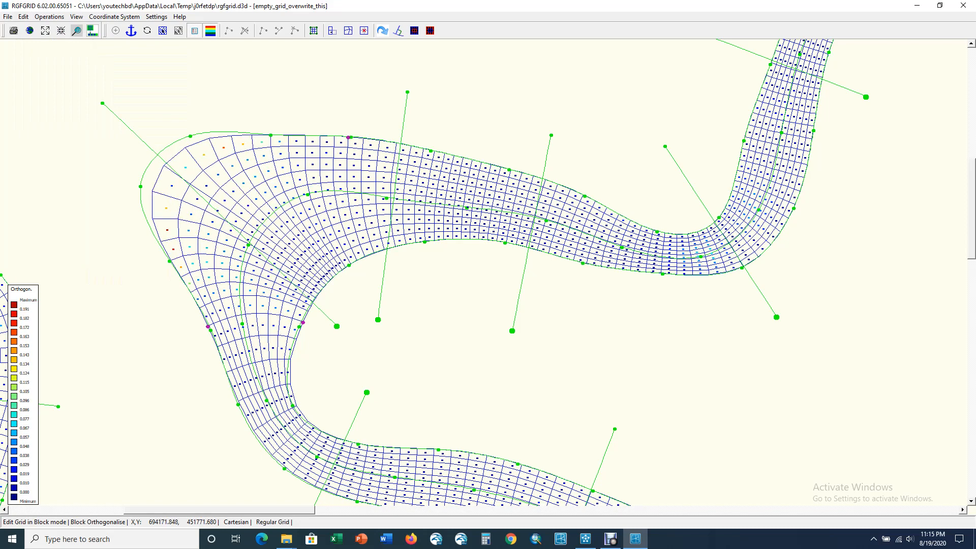
pyautogui.press('Escape')
# - Block-orthogonalise the sharp bend at the long southern reach's west end, marking both banks of the leg above it and the reach's north bank
pyautogui.scroll(-9, 296, 120)
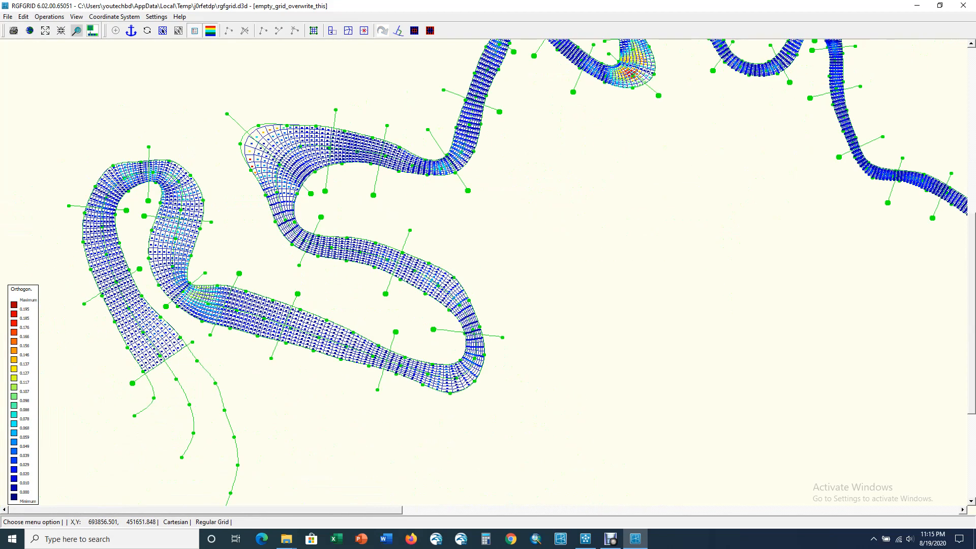
pyautogui.scroll(-1, 295, 120)
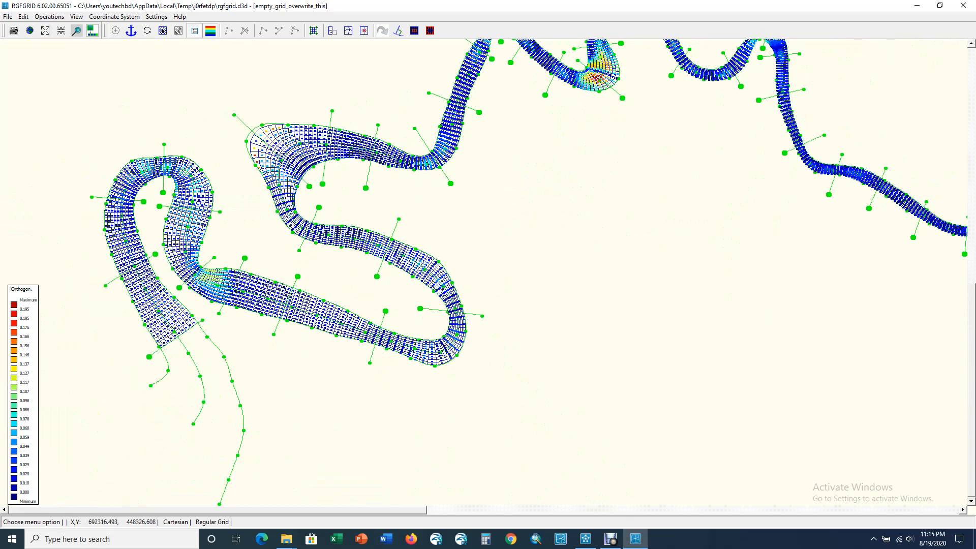
pyautogui.scroll(3, 212, 302)
pyautogui.scroll(5, 323, 325)
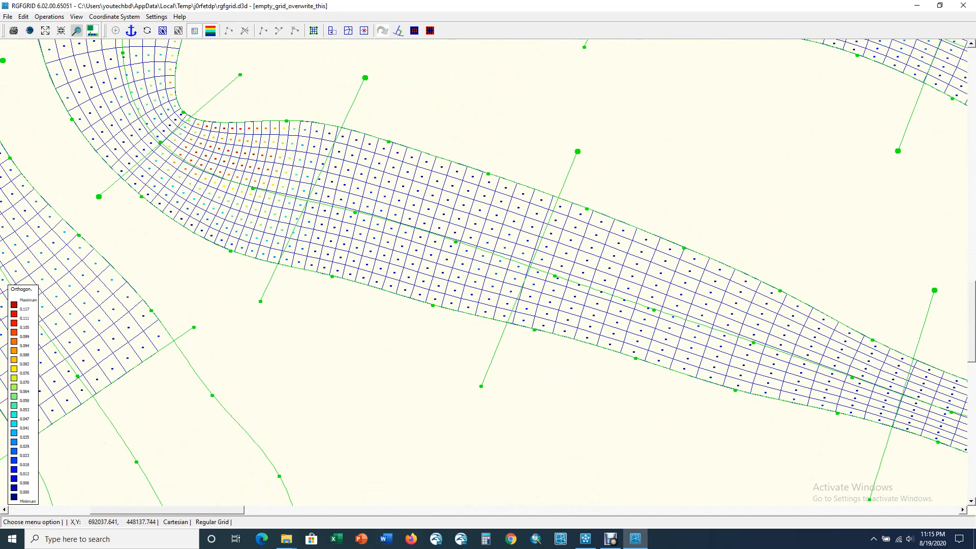
pyautogui.scroll(-1, 193, 252)
pyautogui.click(23, 16)
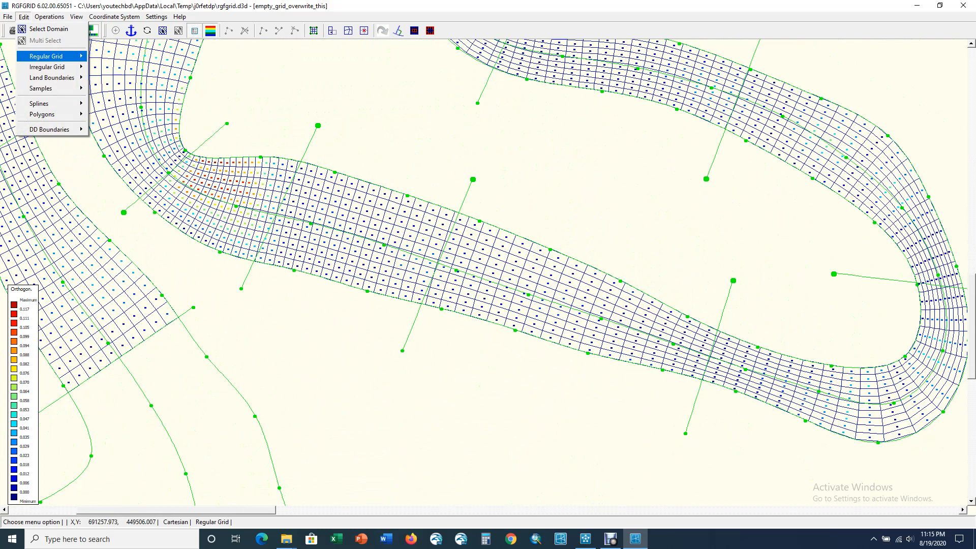
pyautogui.moveTo(46, 56)
pyautogui.click(125, 218)
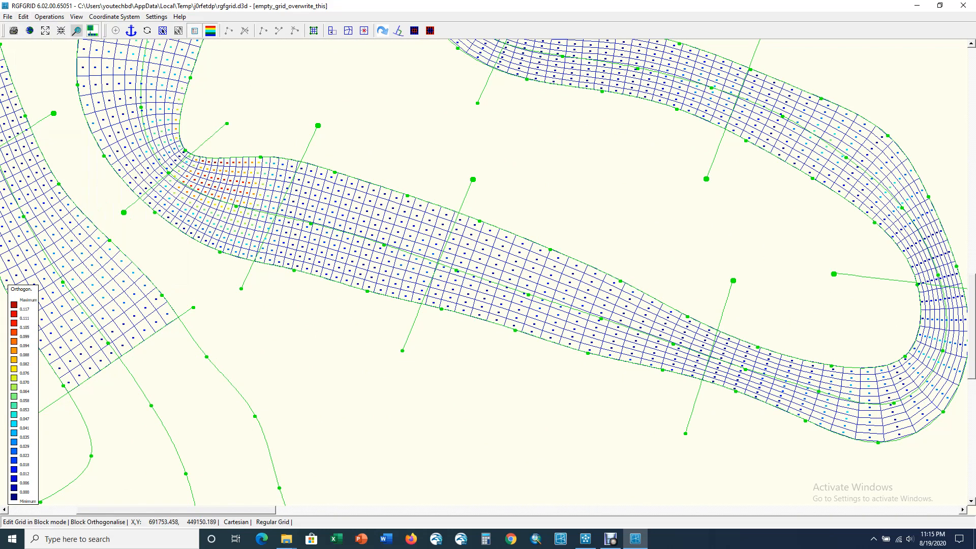
pyautogui.click(80, 96)
pyautogui.click(307, 163)
pyautogui.rightClick(307, 163)
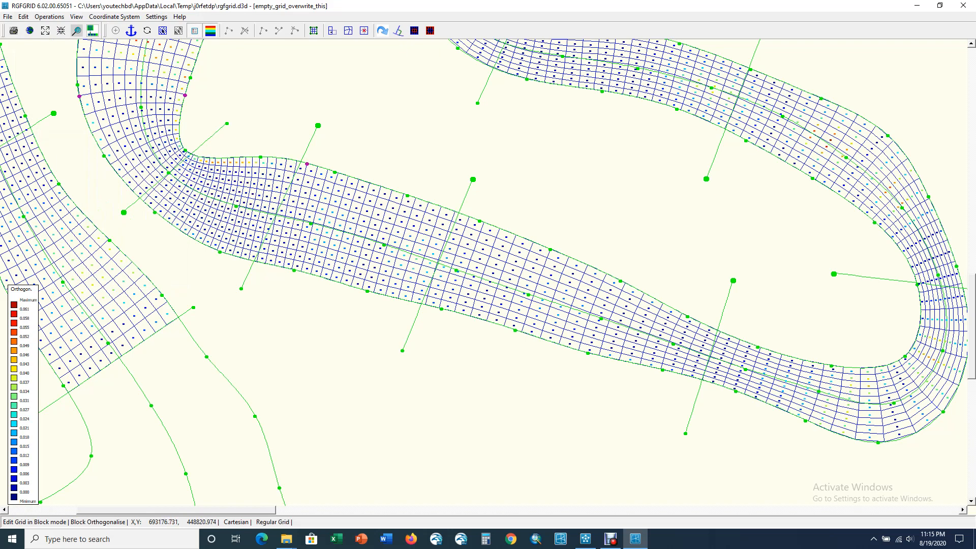
pyautogui.rightClick(304, 181)
# - Block-orthogonalise the westernmost loop around its northern apex, marking the block from both west limb banks to the east limb's outer bank
pyautogui.scroll(-4, 274, 234)
pyautogui.scroll(4, 795, 295)
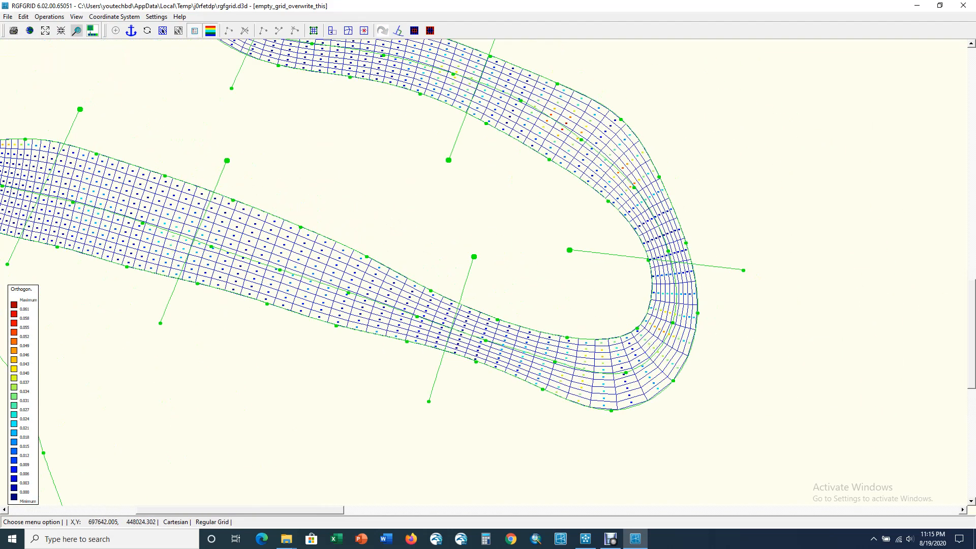
pyautogui.scroll(-4, 610, 249)
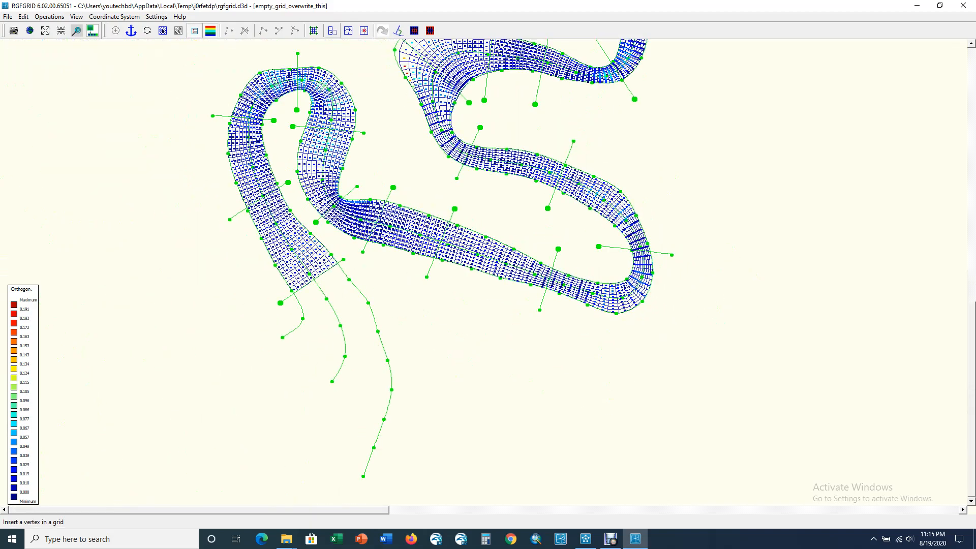
pyautogui.scroll(5, 305, 55)
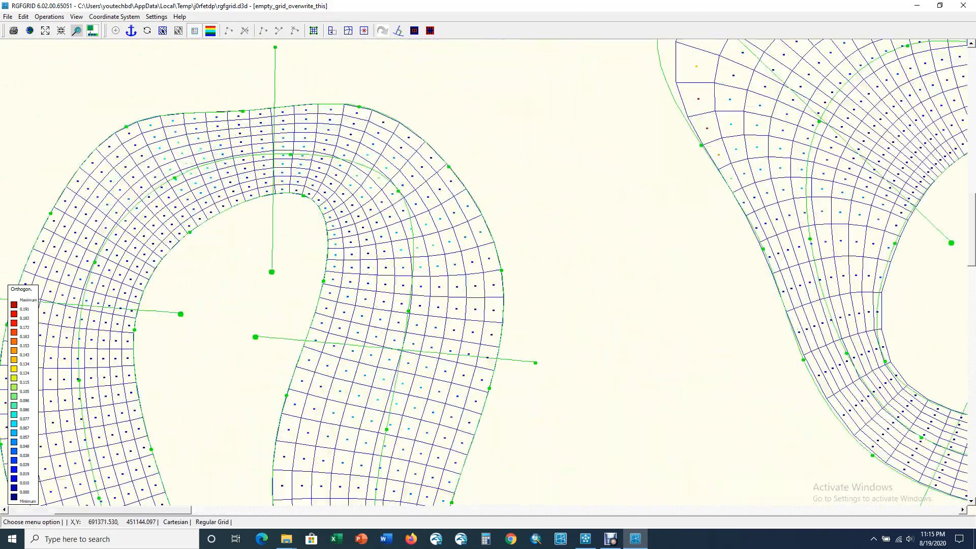
pyautogui.scroll(-4, 458, 122)
pyautogui.scroll(5, 284, 110)
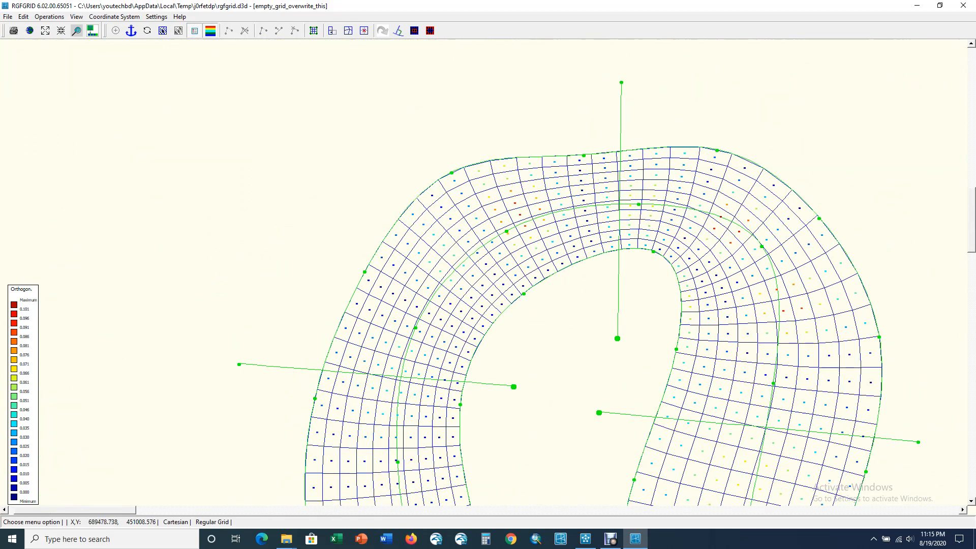
pyautogui.scroll(-1, 123, 128)
pyautogui.click(23, 16)
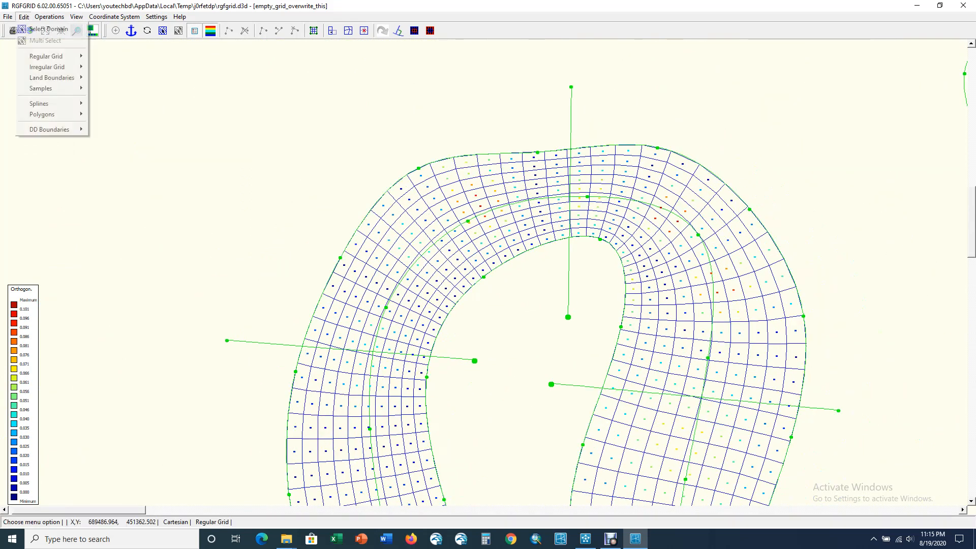
pyautogui.moveTo(45, 56)
pyautogui.click(117, 218)
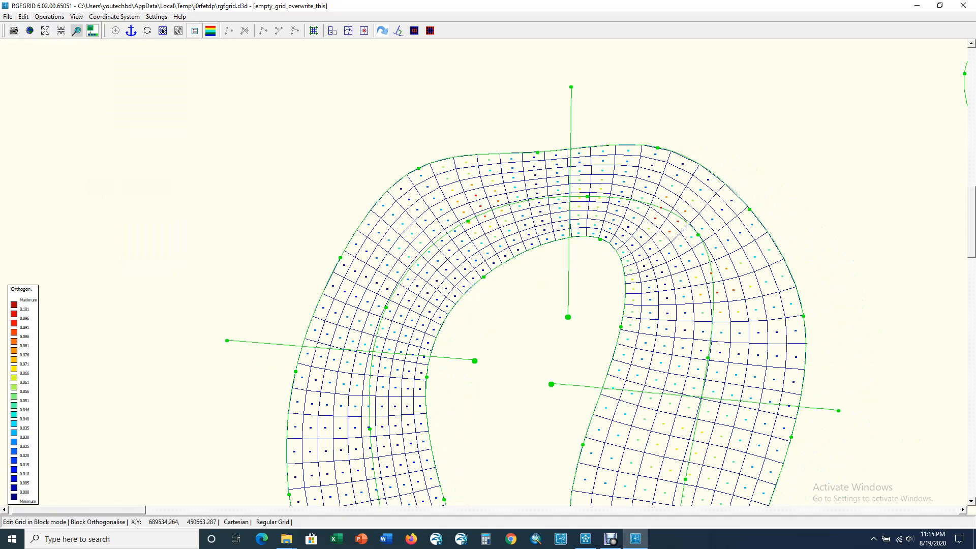
pyautogui.click(305, 338)
pyautogui.click(428, 365)
pyautogui.click(600, 395)
pyautogui.rightClick(791, 441)
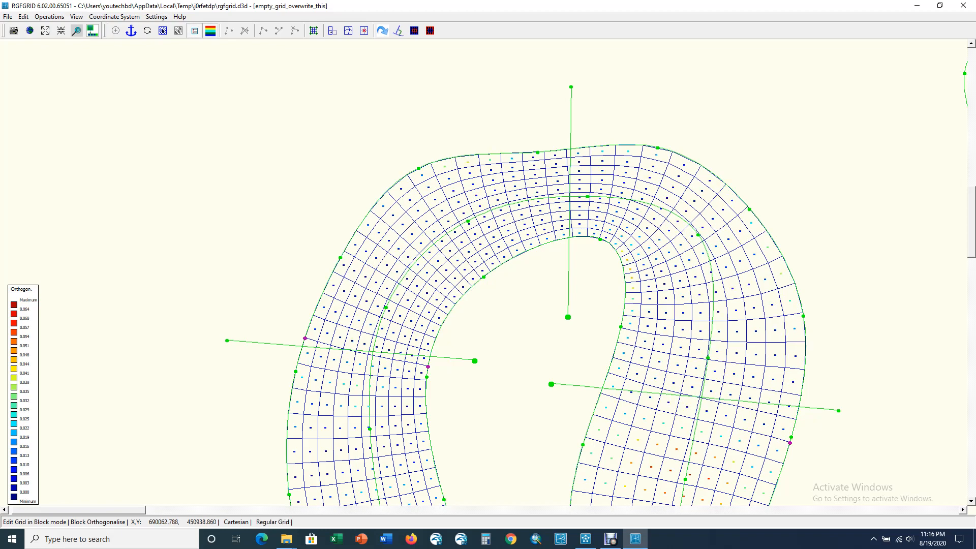
pyautogui.rightClick(790, 443)
# - Examine the orthogonality of the westernmost loop, the southern reach and the wide western bend
pyautogui.scroll(-9, 484, 273)
pyautogui.scroll(1, 484, 273)
pyautogui.scroll(1, 321, 432)
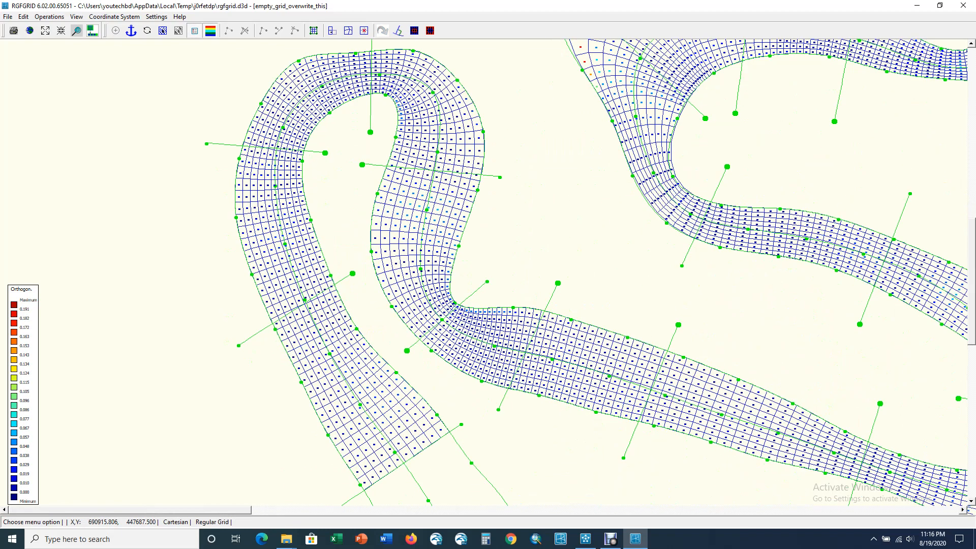
pyautogui.scroll(-6, 320, 432)
pyautogui.scroll(2, 505, 183)
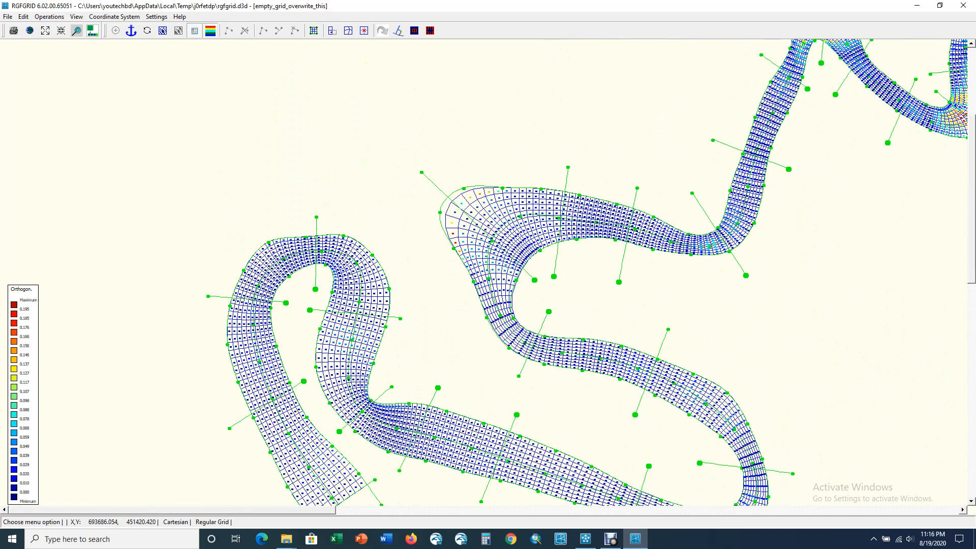
pyautogui.scroll(4, 500, 198)
pyautogui.scroll(-1, 373, 114)
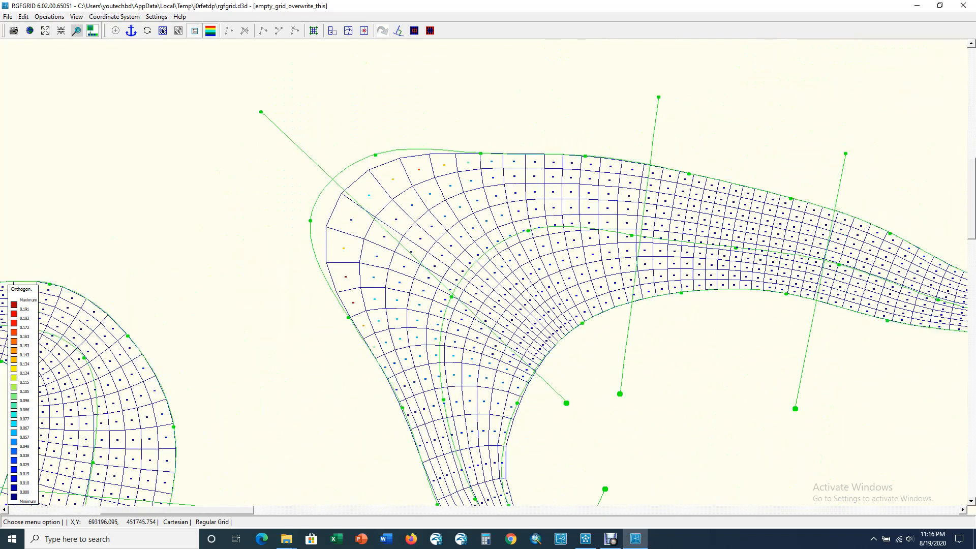
pyautogui.scroll(-1, 373, 113)
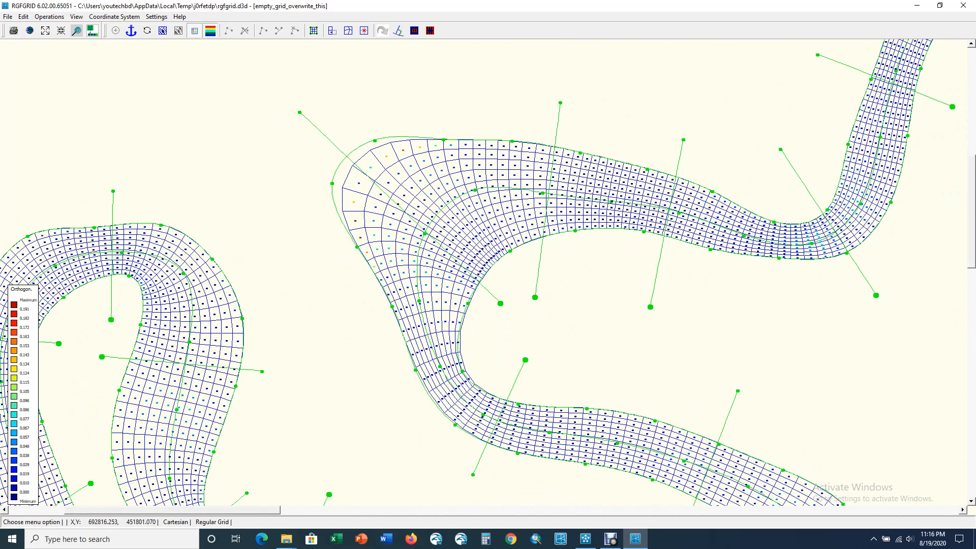
pyautogui.scroll(-1, 321, 107)
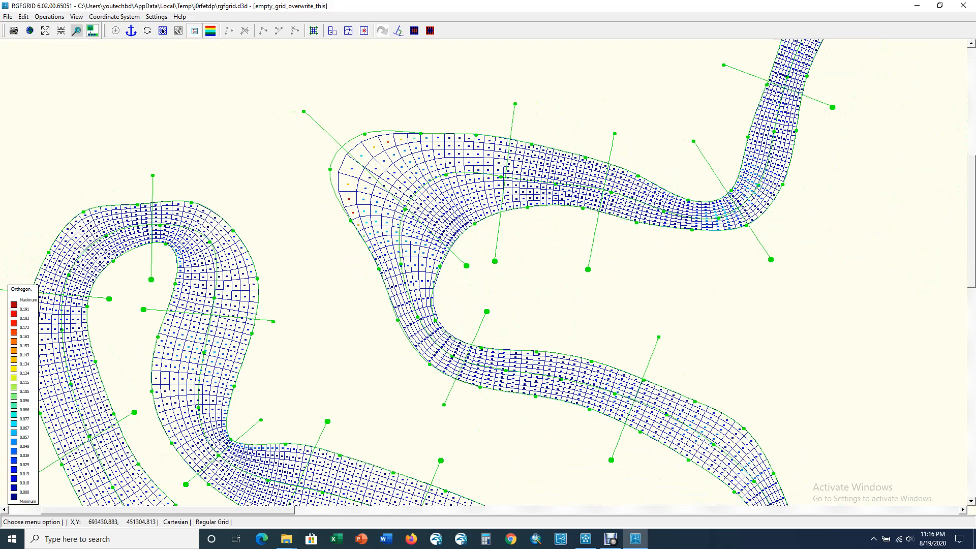
pyautogui.scroll(1, 562, 203)
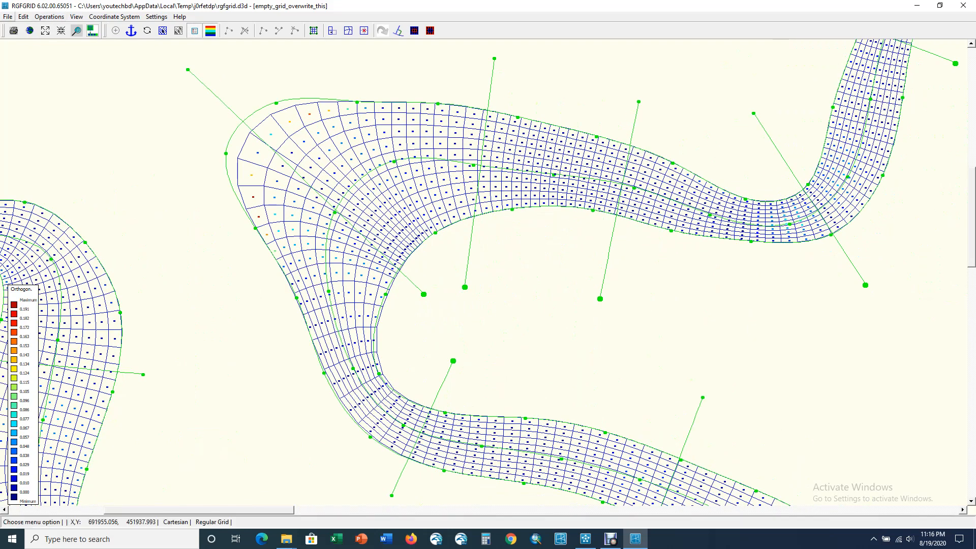
# - Derefine the grid locally around the wide western bend, from the lower limb's outer bank to the upper limb's outer bank
pyautogui.click(23, 16)
pyautogui.moveTo(46, 56)
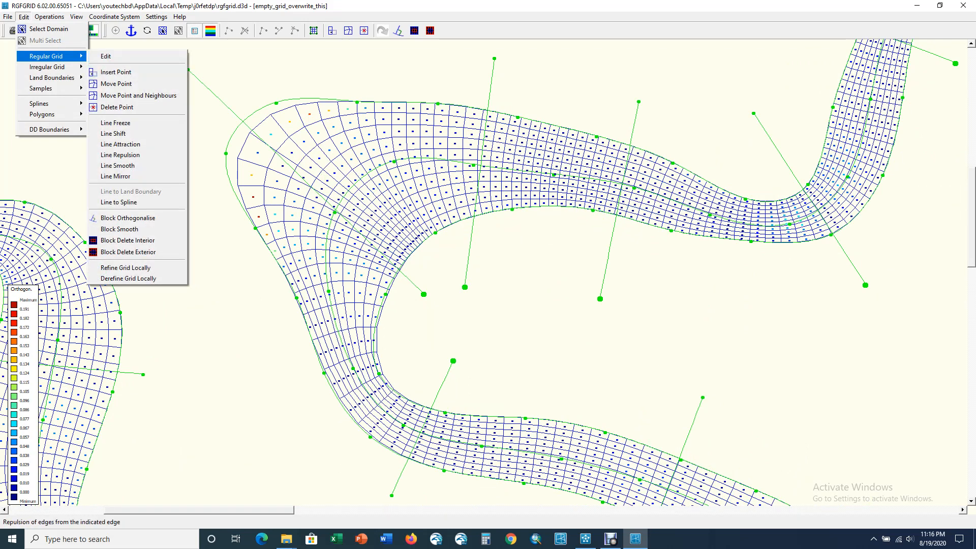
pyautogui.click(128, 278)
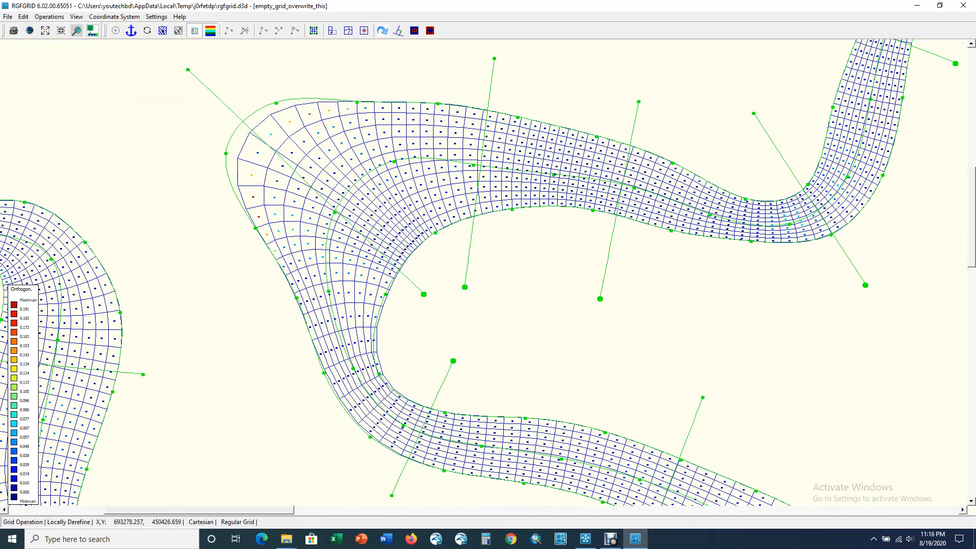
pyautogui.click(293, 294)
pyautogui.click(337, 101)
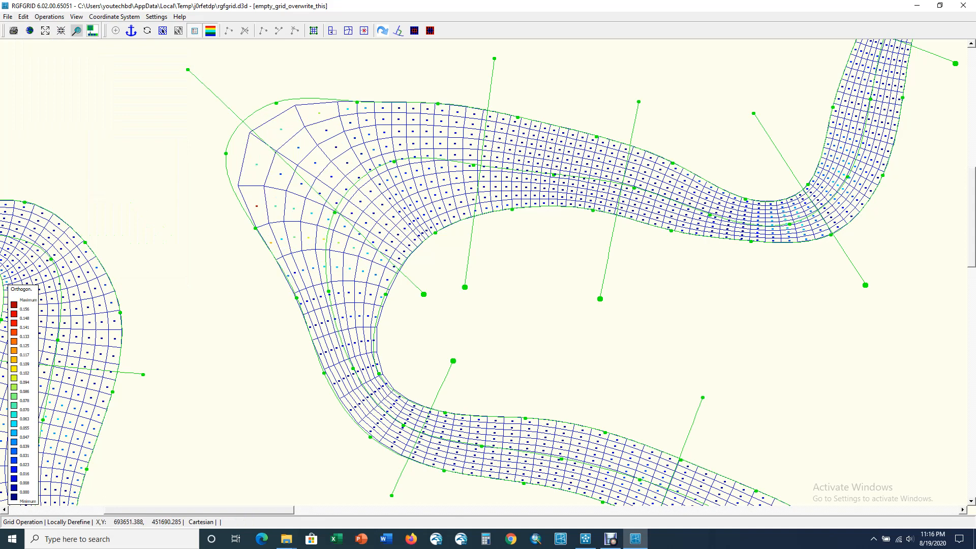
# - Block-orthogonalise the derefined western bend, starting the block from both banks of the lower limb
pyautogui.click(23, 17)
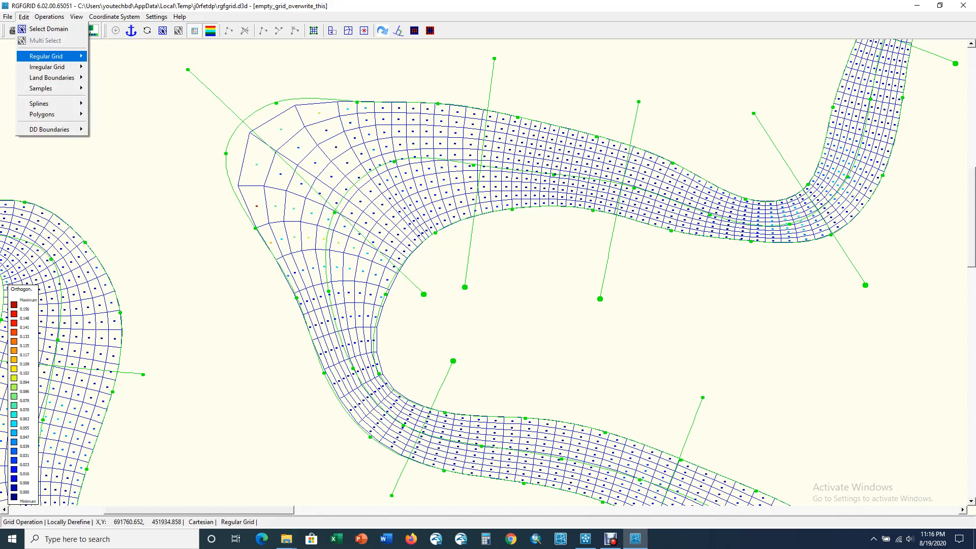
pyautogui.moveTo(48, 56)
pyautogui.click(138, 218)
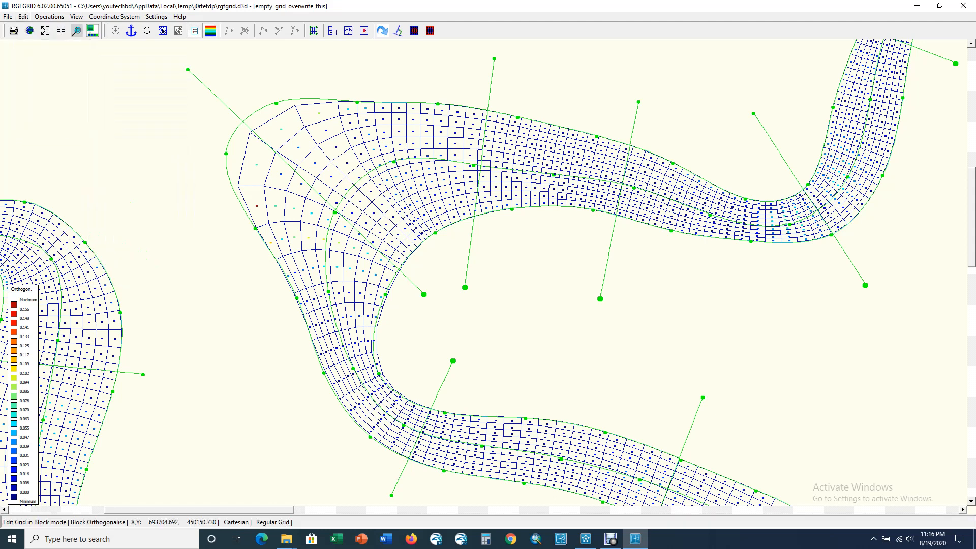
pyautogui.click(312, 341)
pyautogui.rightClick(379, 323)
pyautogui.press('Escape')
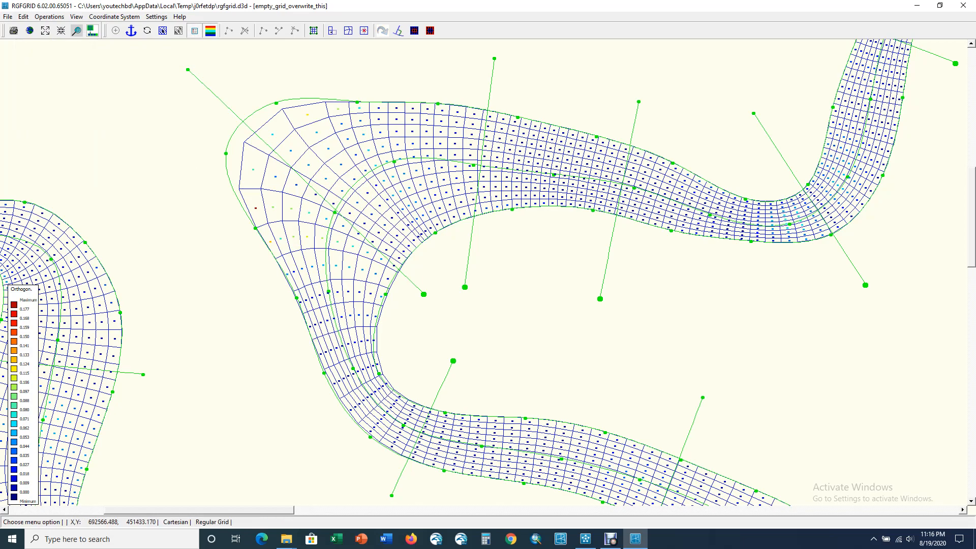
# - Refine the grid locally across the western bend's apex, marking the range along the inner bank
pyautogui.scroll(-5, 206, 121)
pyautogui.scroll(3, 209, 122)
pyautogui.scroll(2, 331, 176)
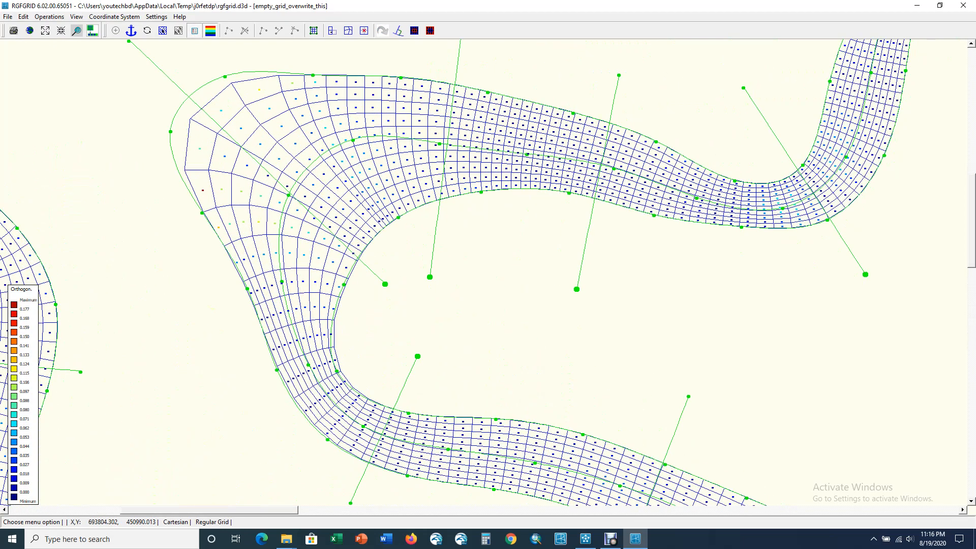
pyautogui.click(23, 16)
pyautogui.moveTo(47, 56)
pyautogui.click(126, 267)
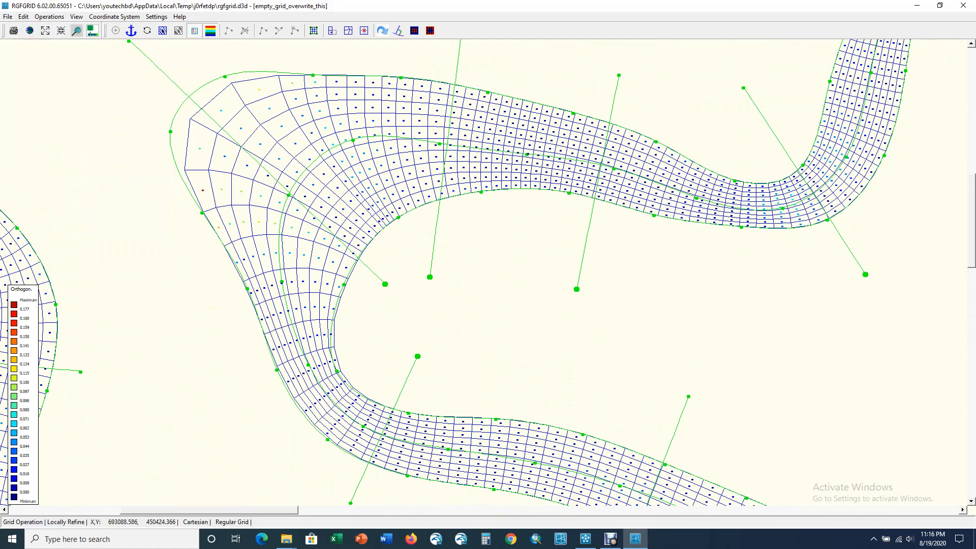
pyautogui.click(390, 223)
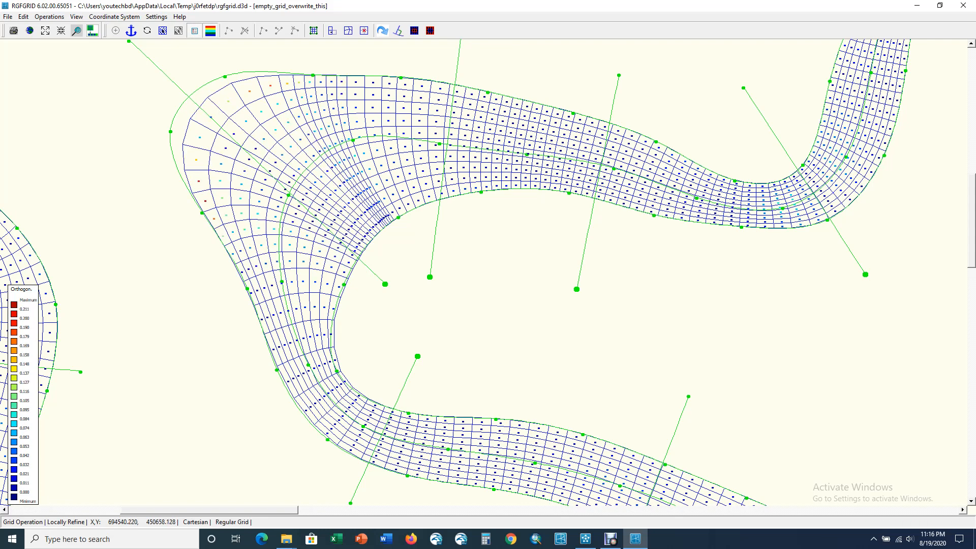
# - Block-orthogonalise the locally refined western bend, marking the block from both lower limb banks to the upper limb's outer bank
pyautogui.click(24, 17)
pyautogui.moveTo(46, 57)
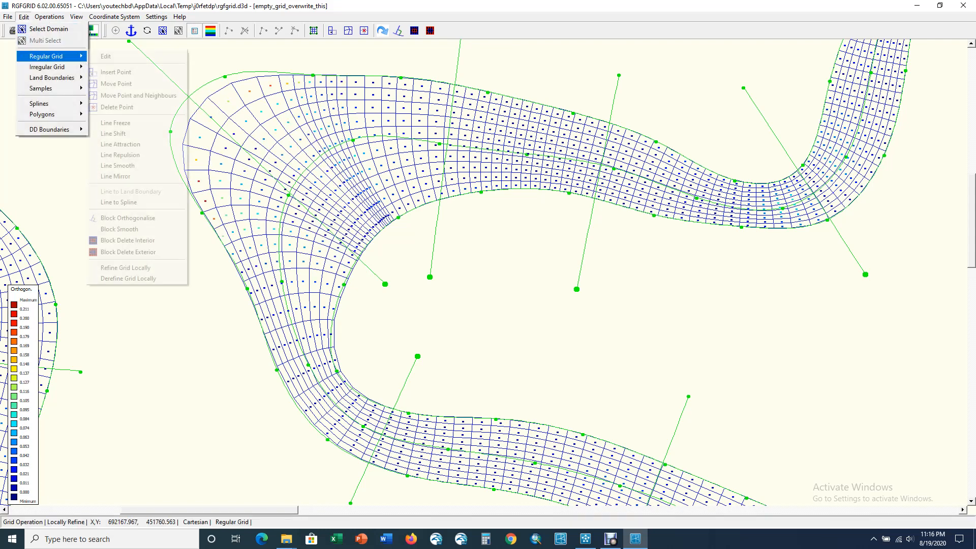
pyautogui.click(127, 217)
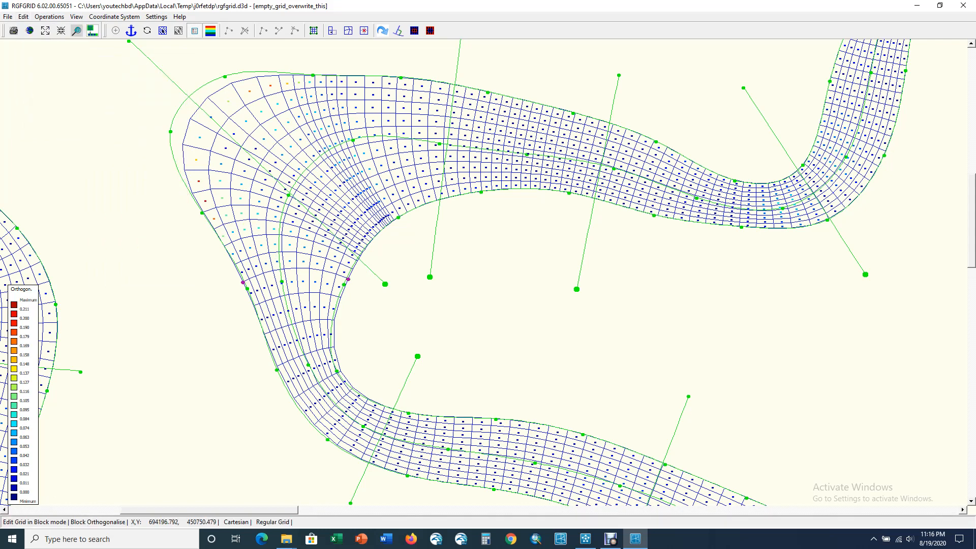
pyautogui.rightClick(399, 217)
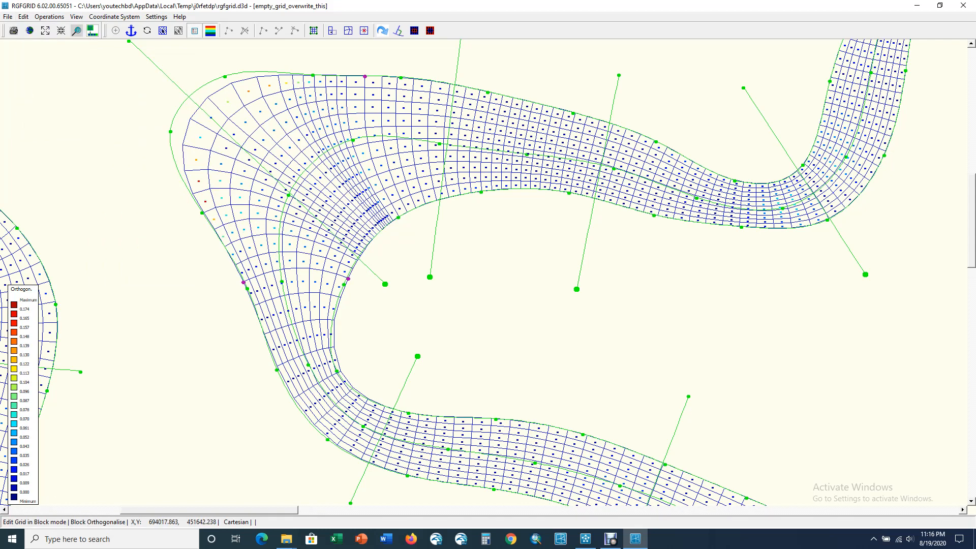
pyautogui.press('Escape')
# - Apply Line Smooth along the western bend's inner bank, from the bottom of the lower limb around the apex to the upper limb
pyautogui.click(23, 16)
pyautogui.moveTo(47, 56)
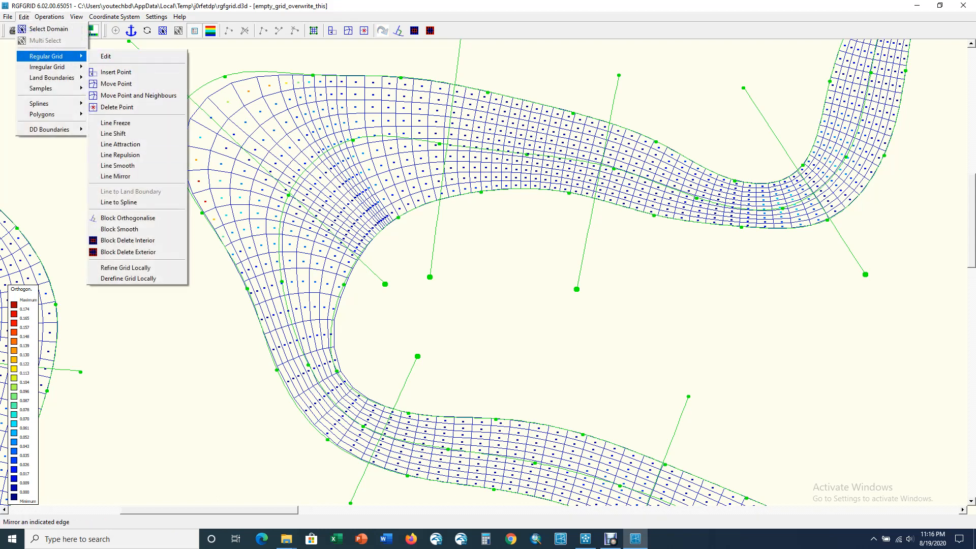
pyautogui.click(117, 165)
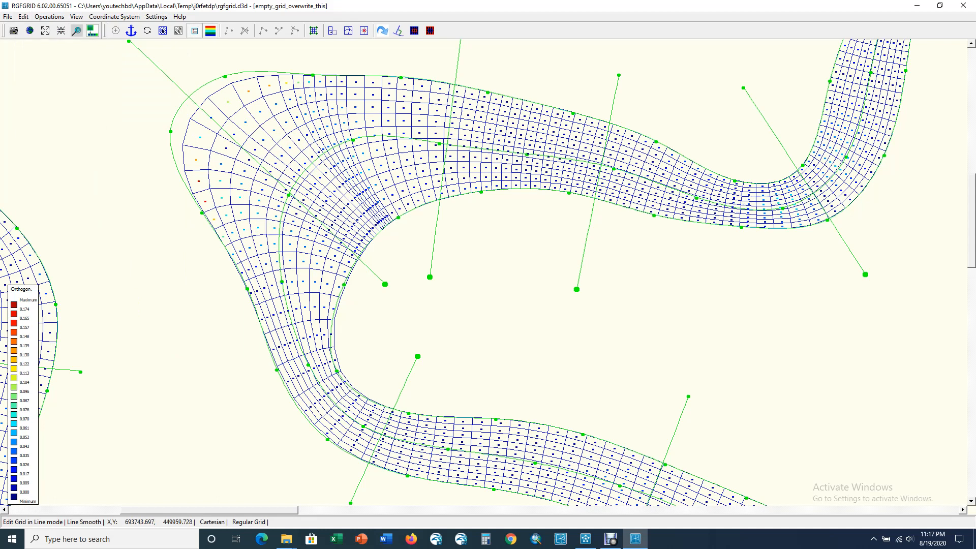
pyautogui.click(368, 399)
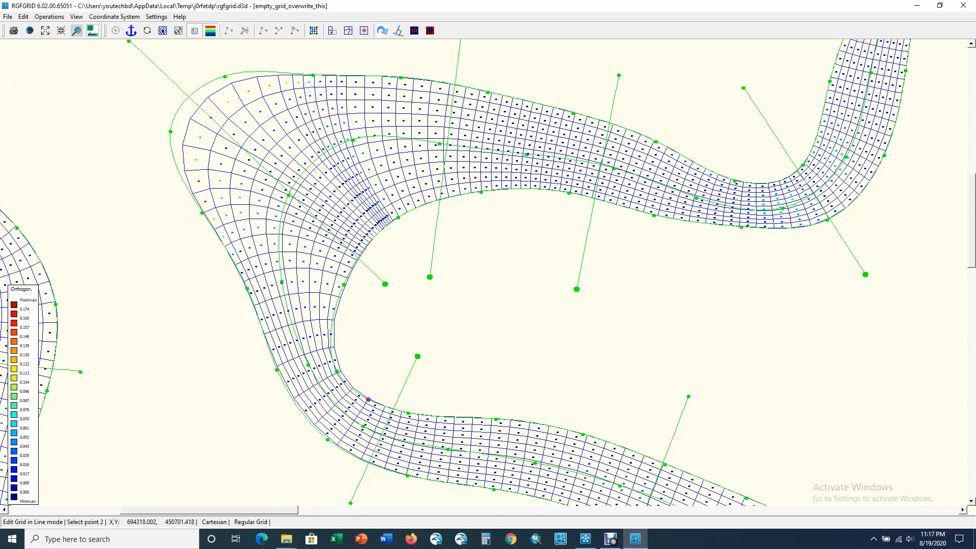
pyautogui.click(417, 208)
pyautogui.rightClick(418, 209)
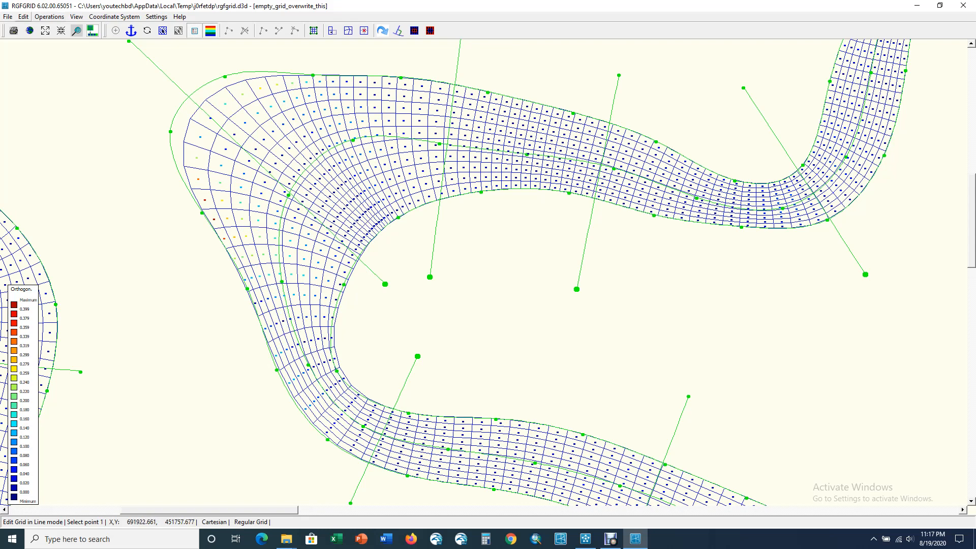
# - Apply Line Smooth along the western bend's outer bank, from the lower limb around the apex to the upper limb
pyautogui.click(23, 16)
pyautogui.click(46, 56)
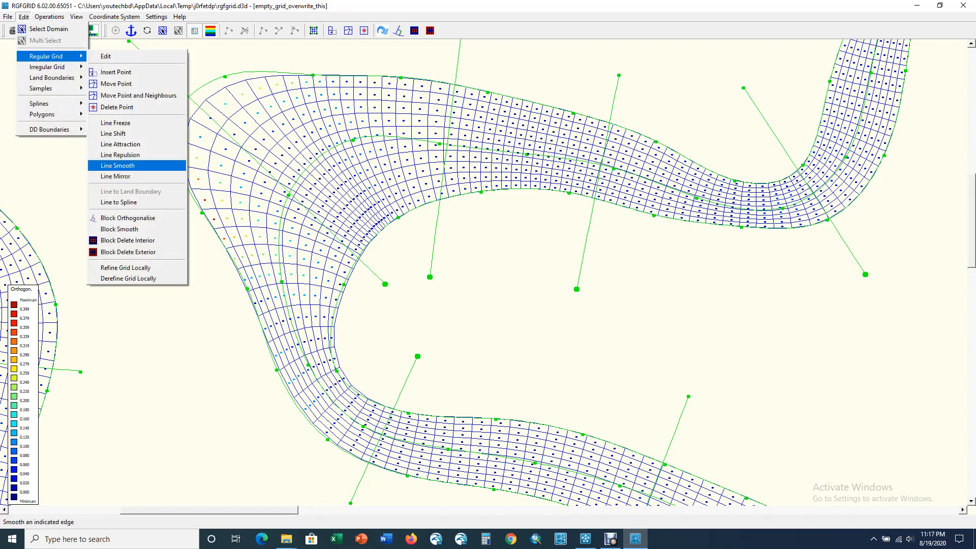
pyautogui.click(117, 165)
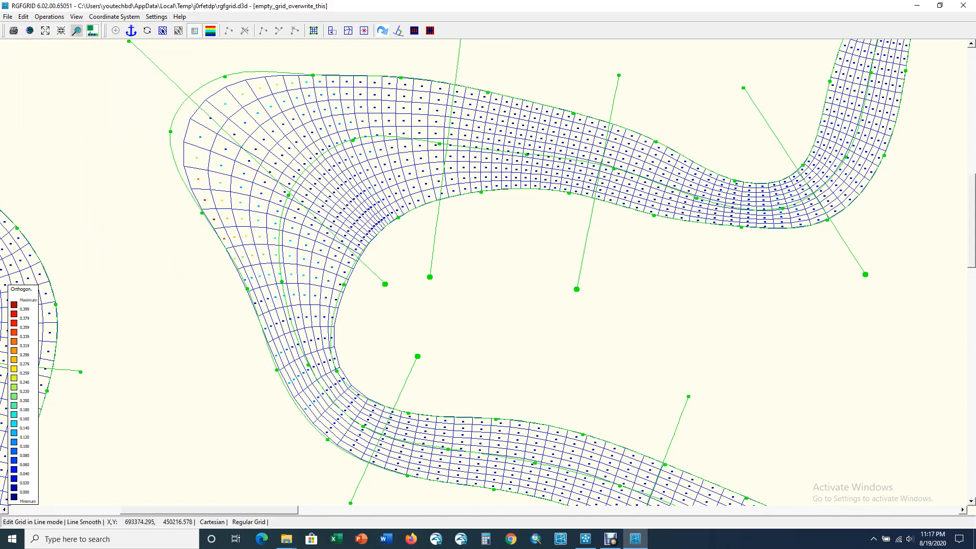
pyautogui.click(257, 316)
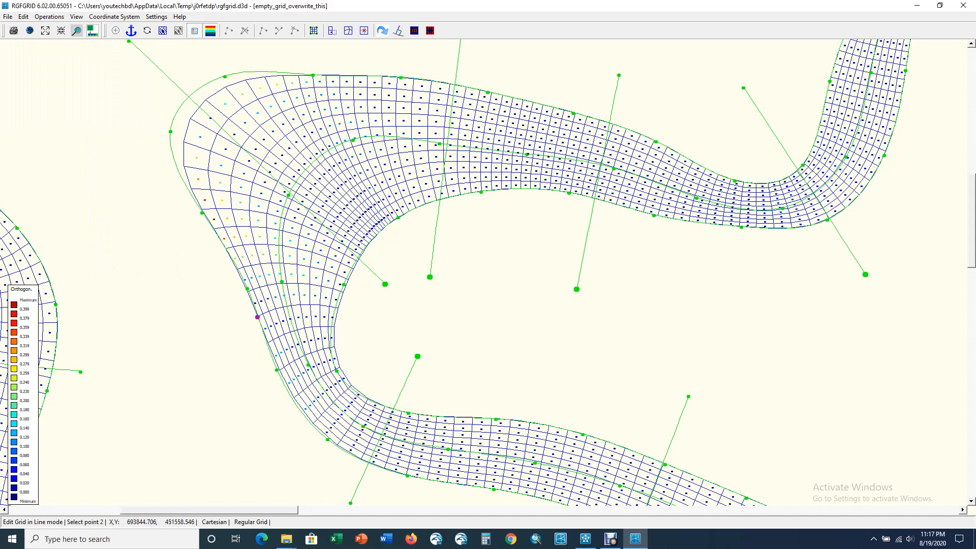
pyautogui.click(340, 76)
pyautogui.rightClick(340, 76)
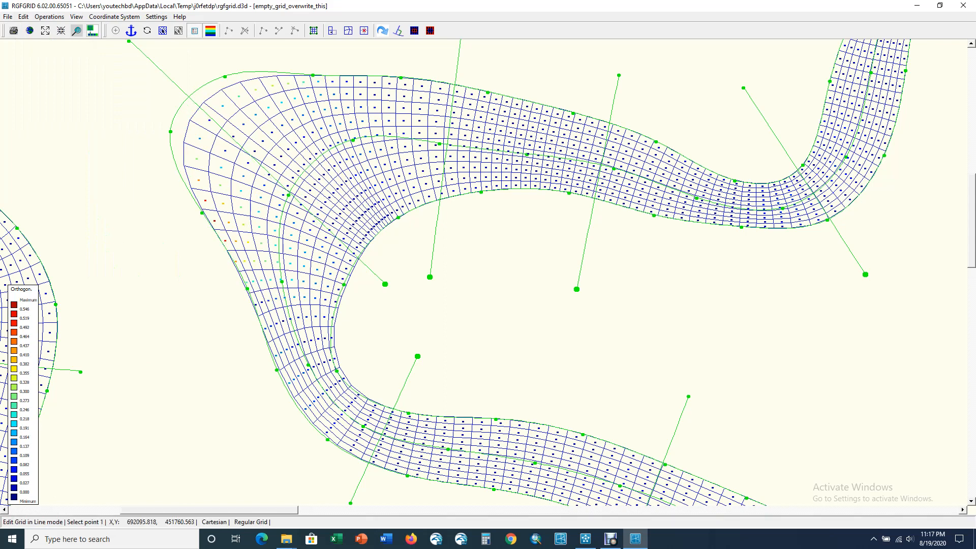
# - Apply Block Smooth to the grid block spanning the western bend, from the lower limb to the upper limb
pyautogui.click(24, 17)
pyautogui.moveTo(51, 56)
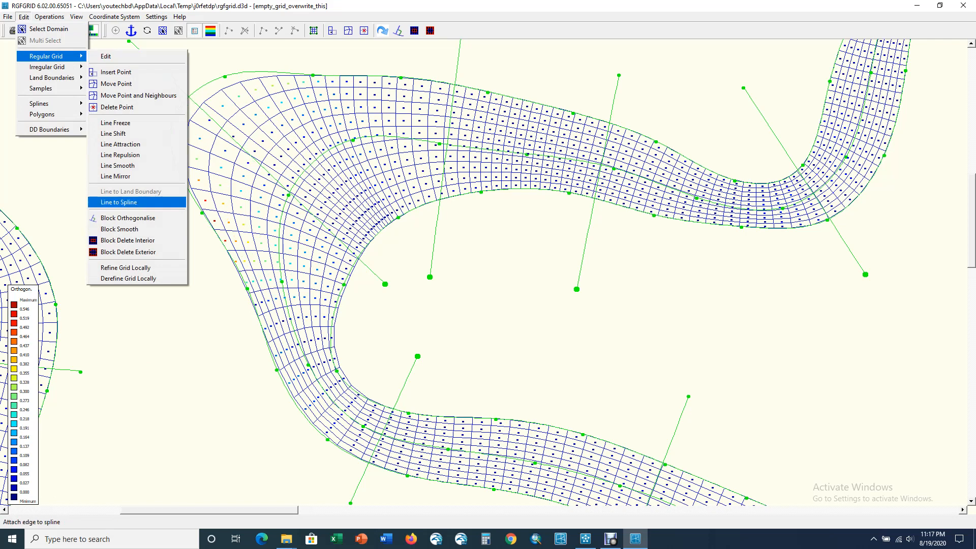
pyautogui.click(117, 229)
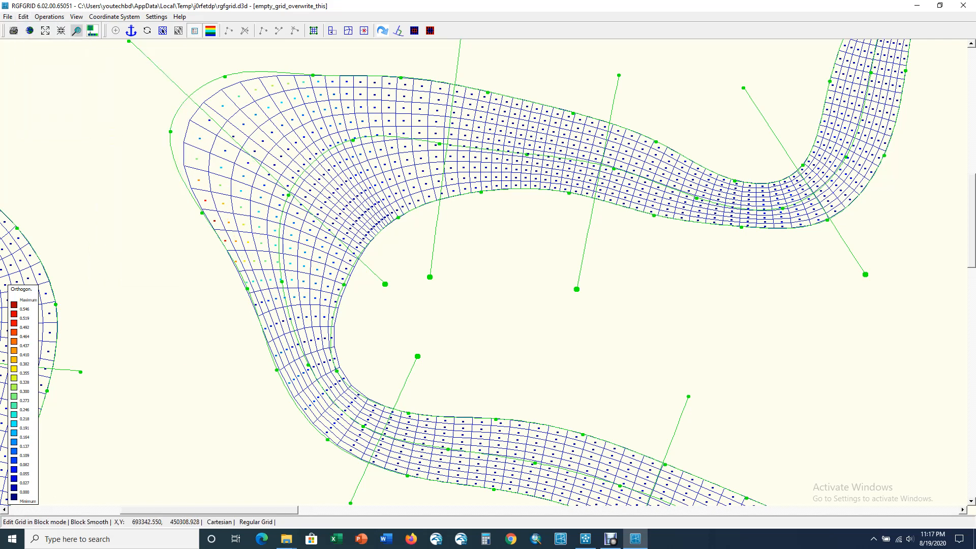
pyautogui.rightClick(340, 76)
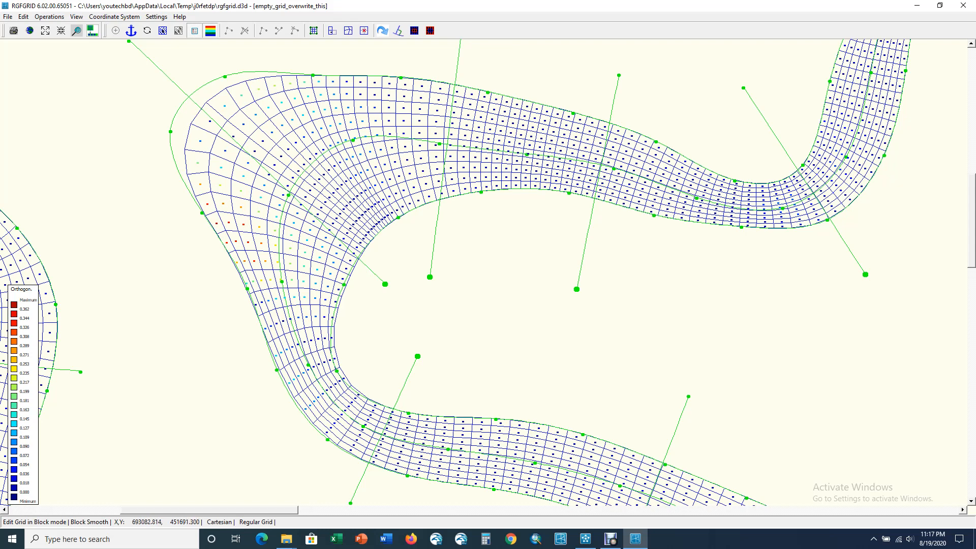
# - Repeat Line Smooth on the western bend's outer bank between the same lower-limb and upper-limb points
pyautogui.click(23, 17)
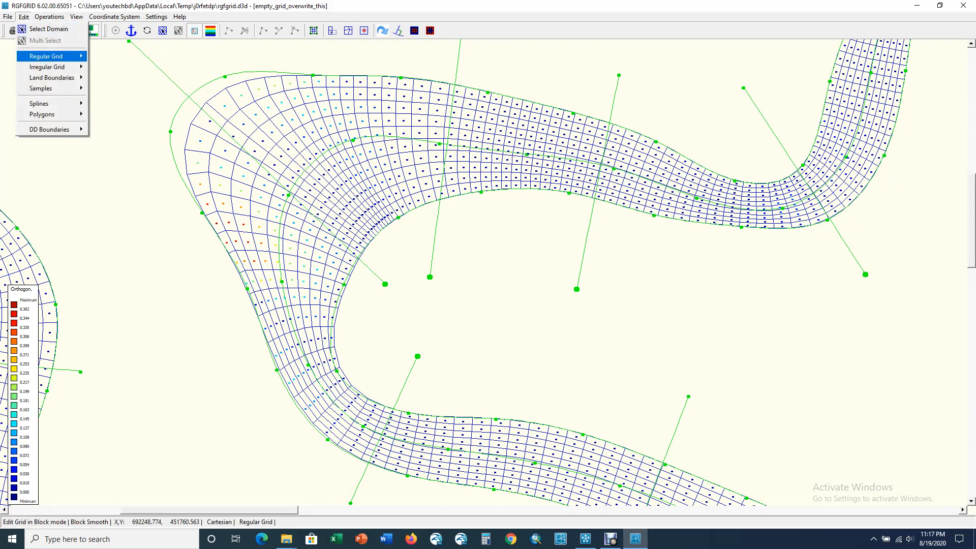
pyautogui.moveTo(51, 56)
pyautogui.click(133, 166)
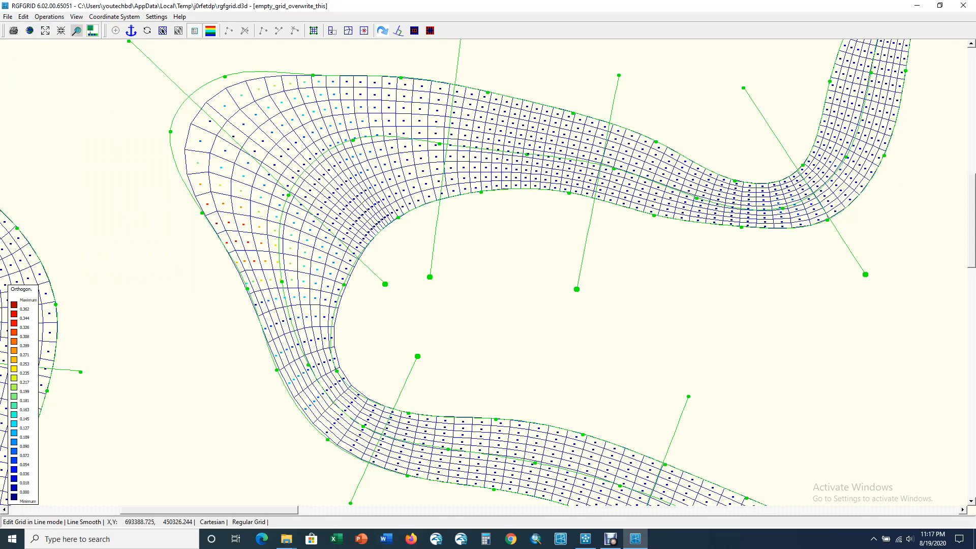
pyautogui.click(258, 317)
pyautogui.click(339, 76)
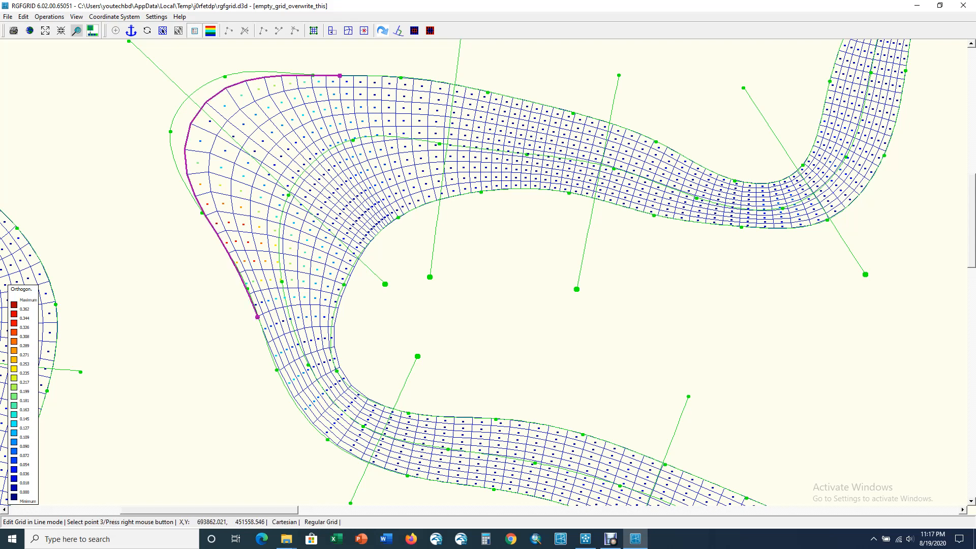
pyautogui.rightClick(340, 76)
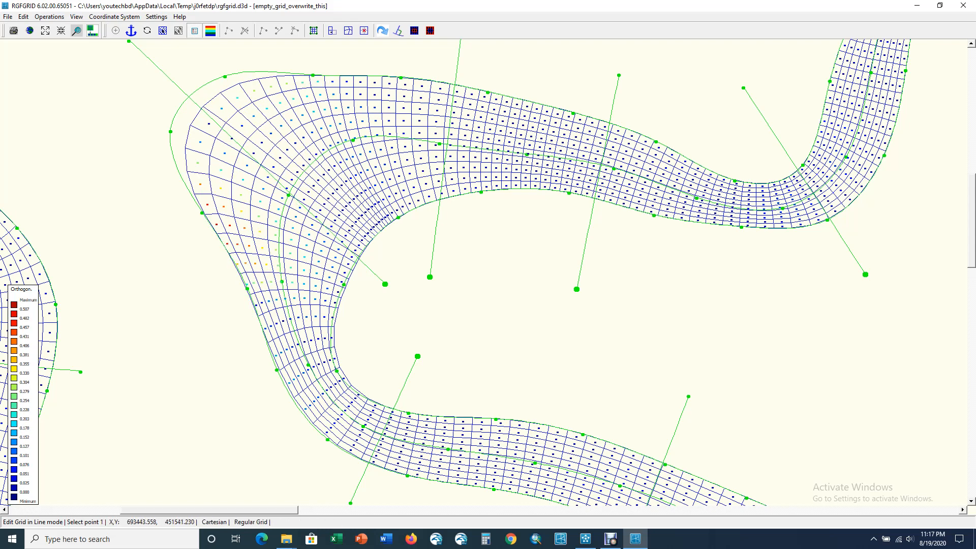
# - Line-smooth the western bend's outer bank again, starting slightly closer to the apex and ending farther along the upper limb
pyautogui.click(23, 16)
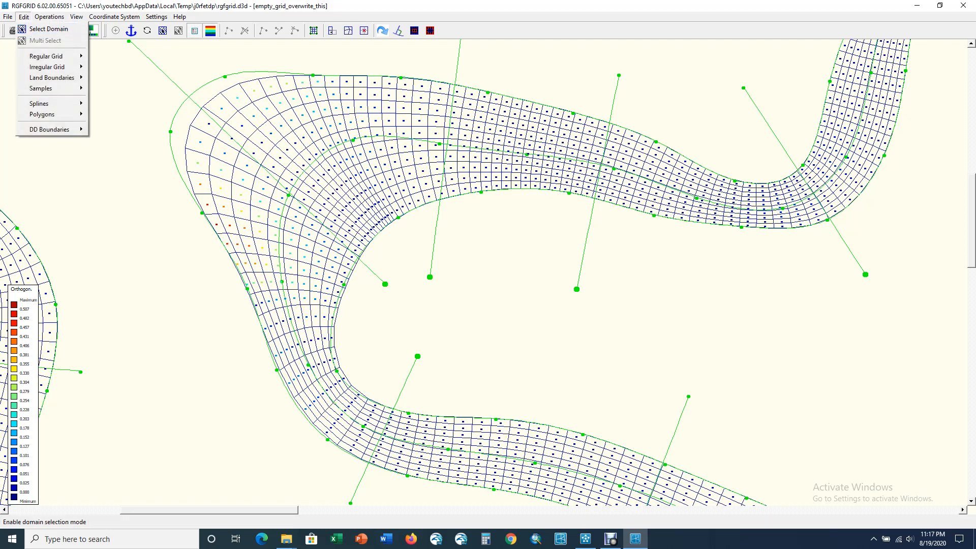
pyautogui.moveTo(45, 56)
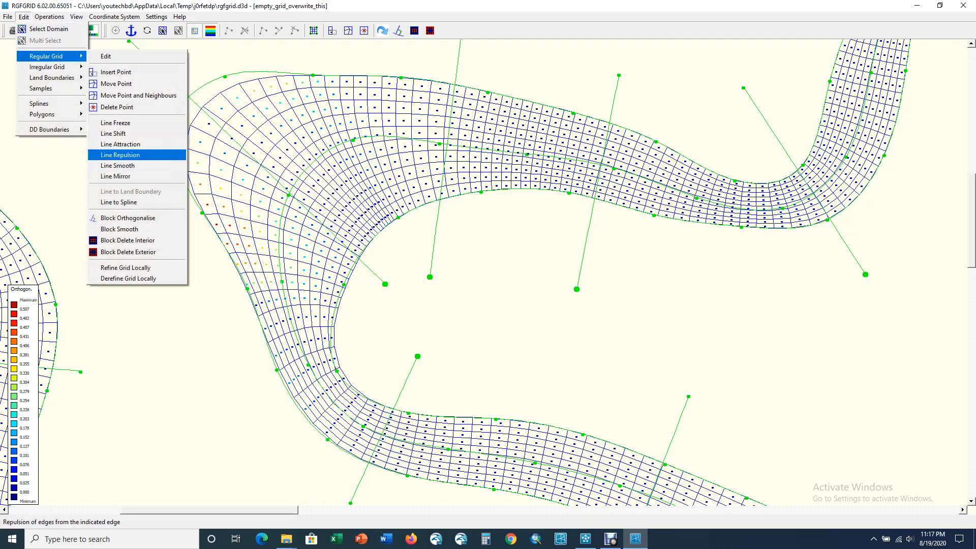
pyautogui.click(117, 166)
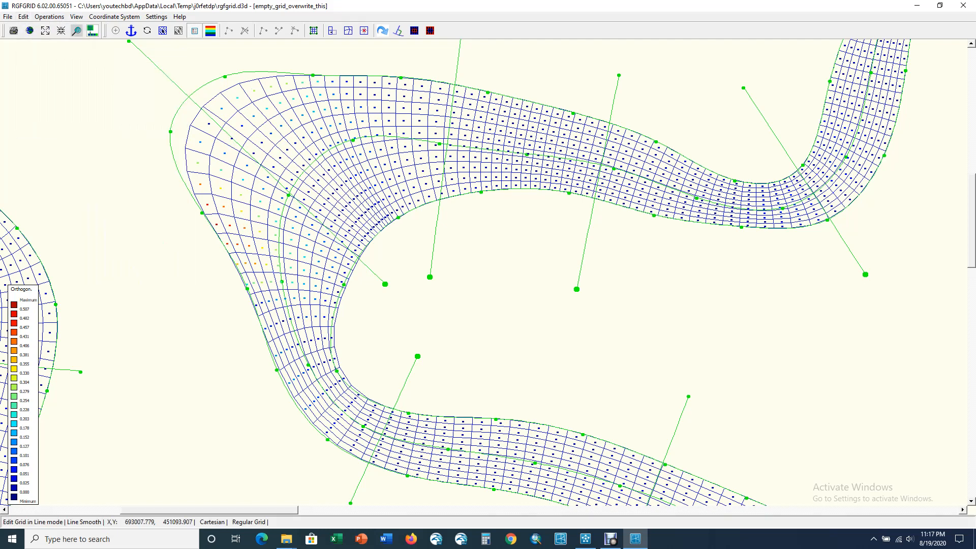
pyautogui.click(249, 295)
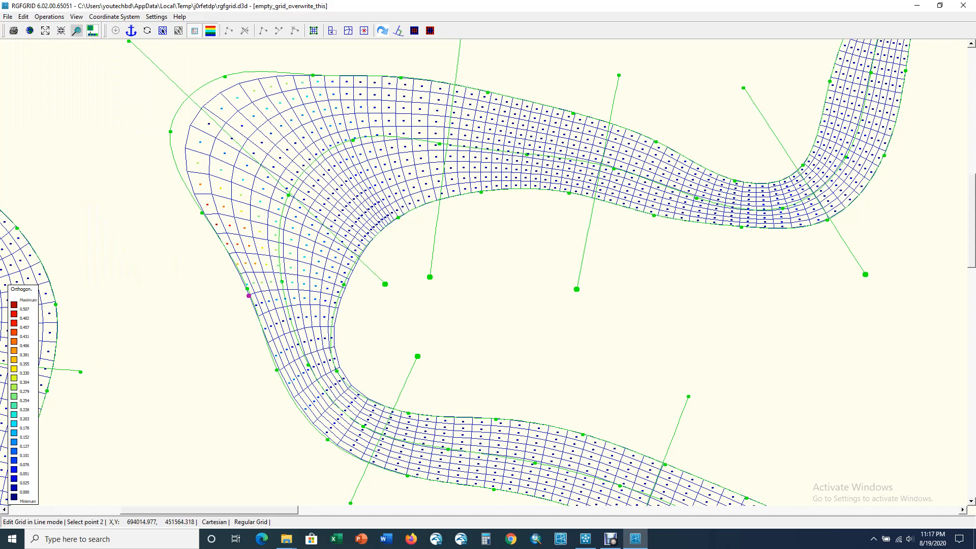
pyautogui.click(368, 78)
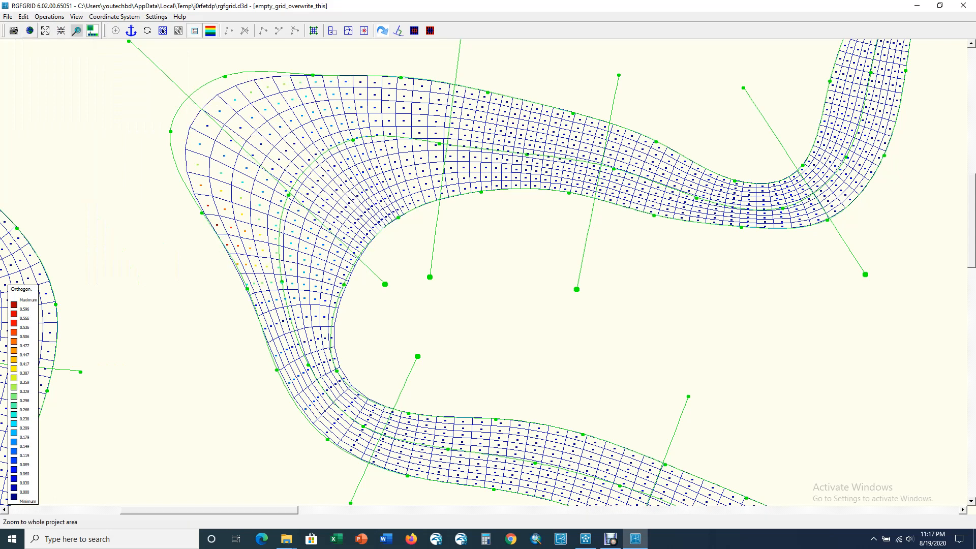
# - Block-orthogonalise the smoothed western bend, marking both lower-limb banks and the upper limb's outer bank
pyautogui.click(23, 17)
pyautogui.moveTo(46, 56)
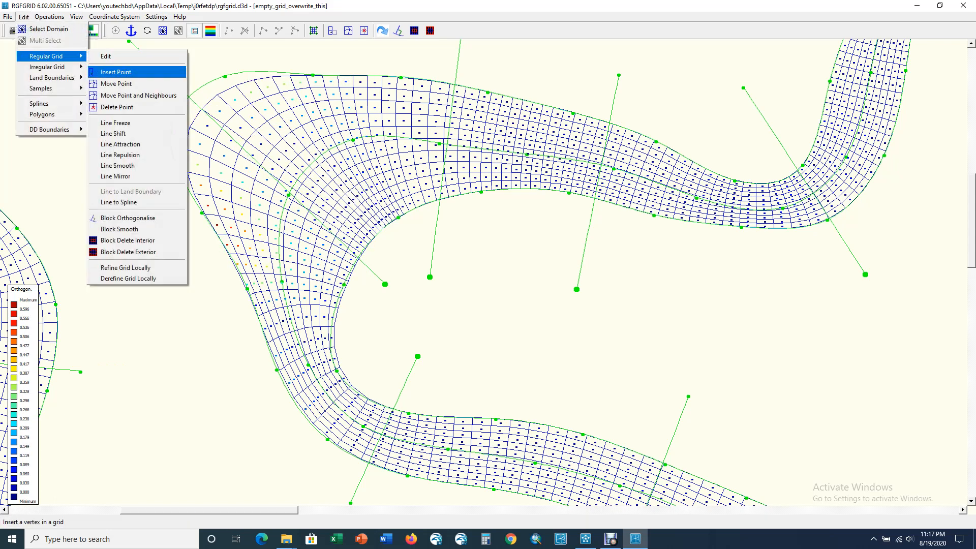
pyautogui.click(127, 218)
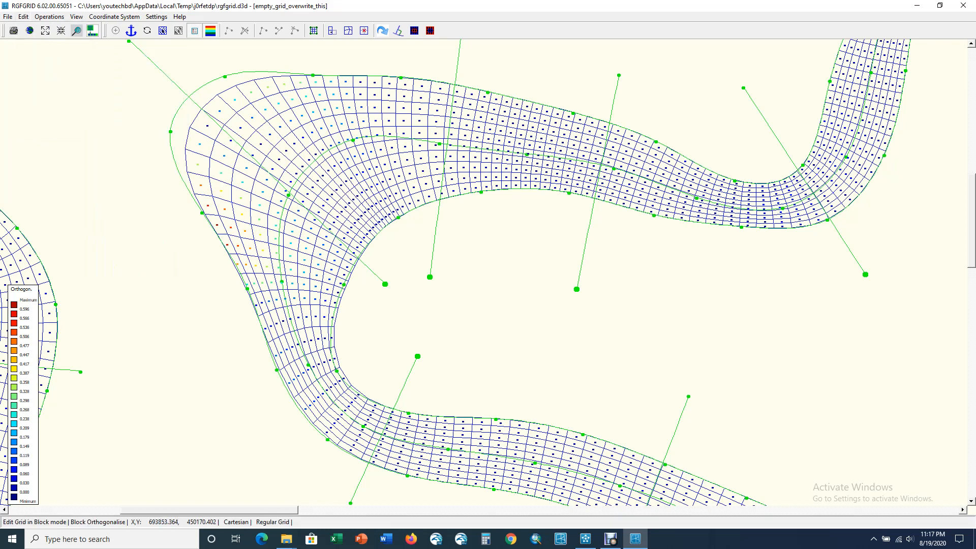
pyautogui.click(258, 316)
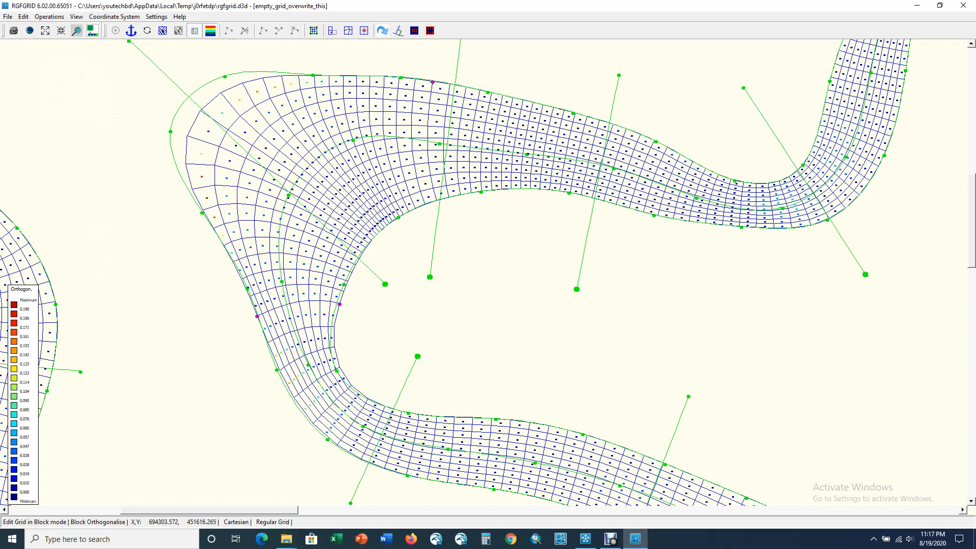
pyautogui.press('Escape')
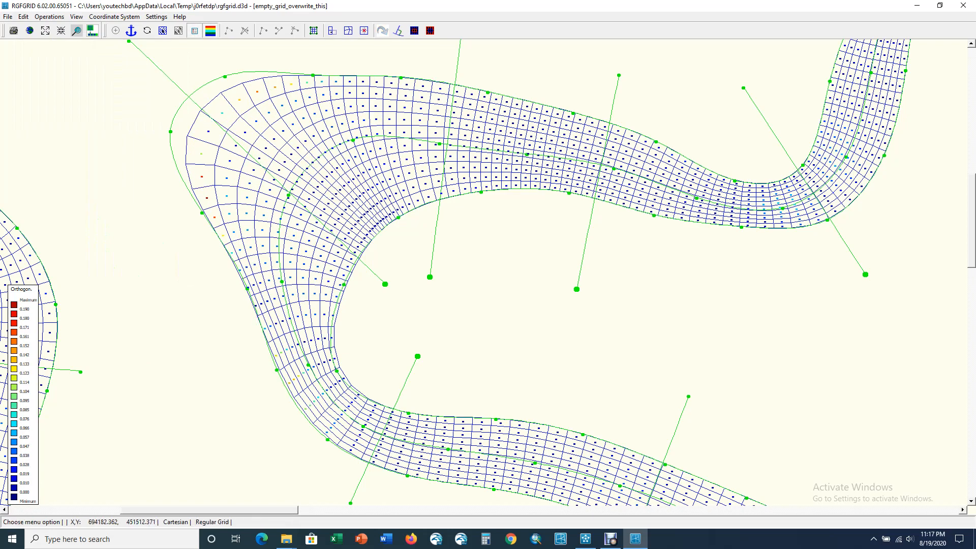
# - Block-orthogonalise the sharp north-pointing bend upstream of the western bend, marking the block from both banks of its western limb across the apex
pyautogui.scroll(-5, 183, 146)
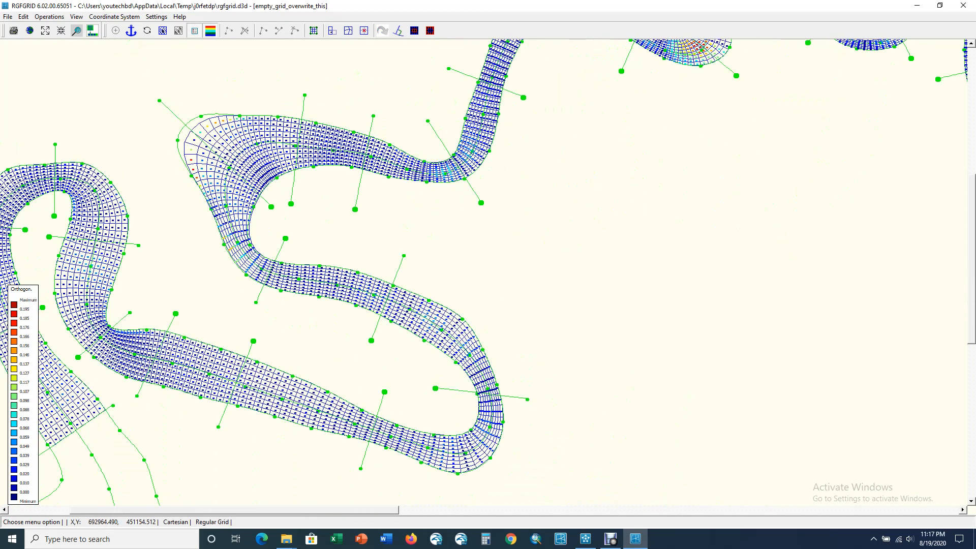
pyautogui.scroll(-3, 148, 178)
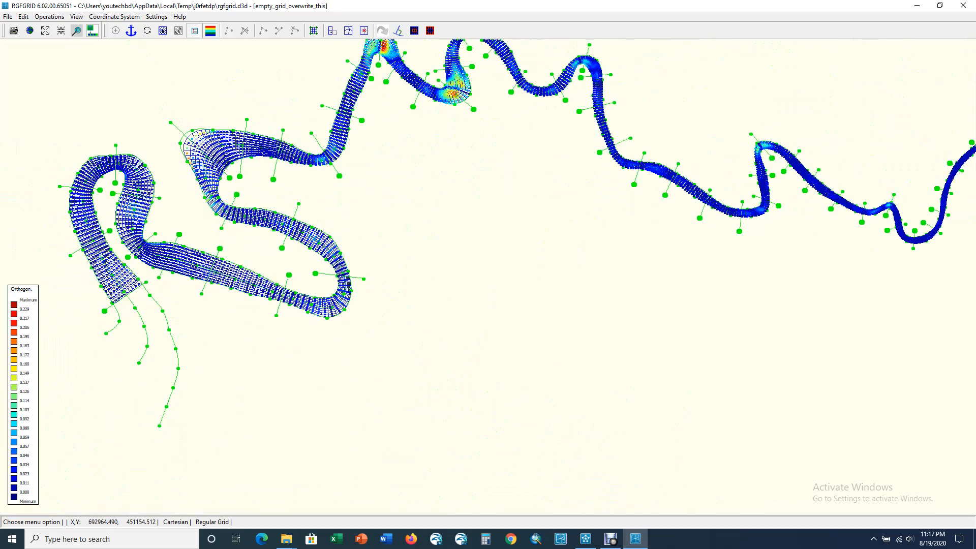
pyautogui.scroll(6, 300, 99)
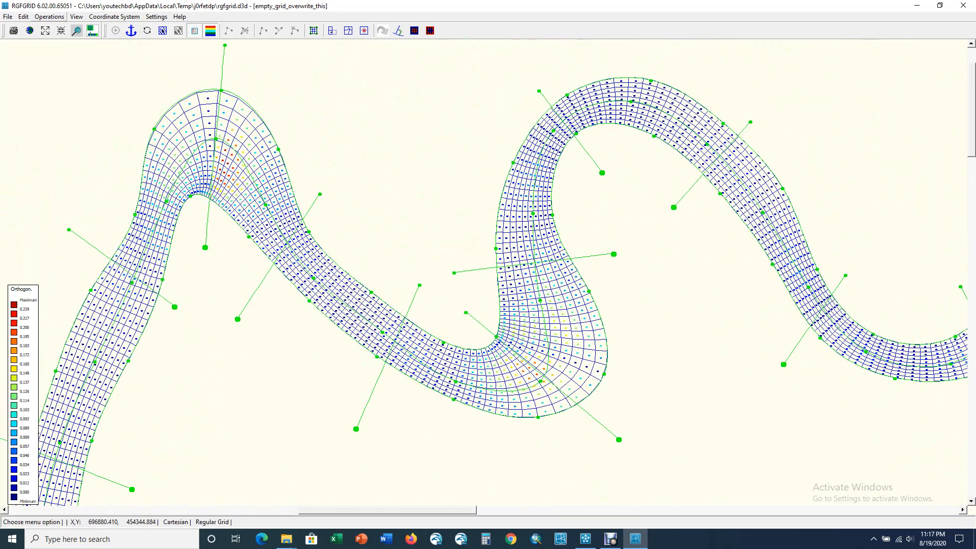
pyautogui.click(23, 17)
pyautogui.moveTo(51, 56)
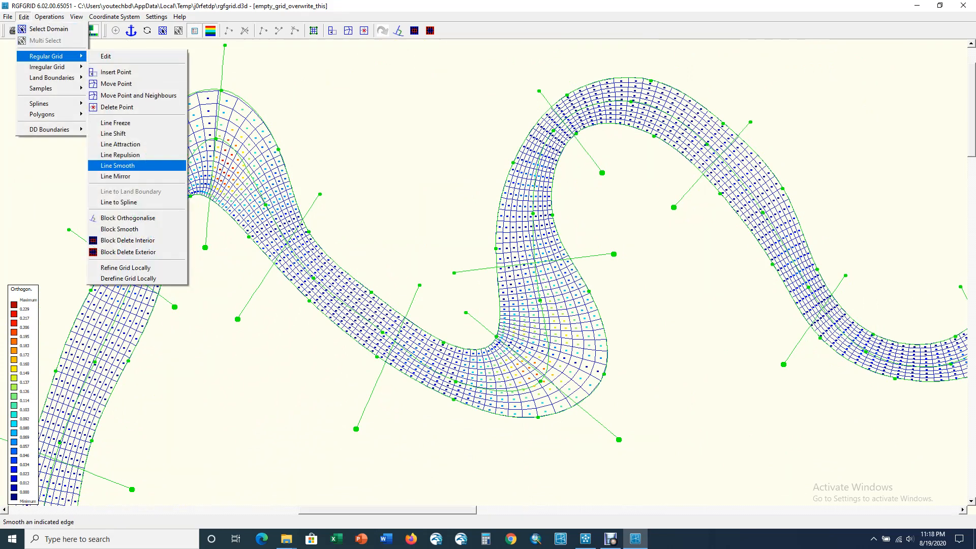
pyautogui.click(138, 218)
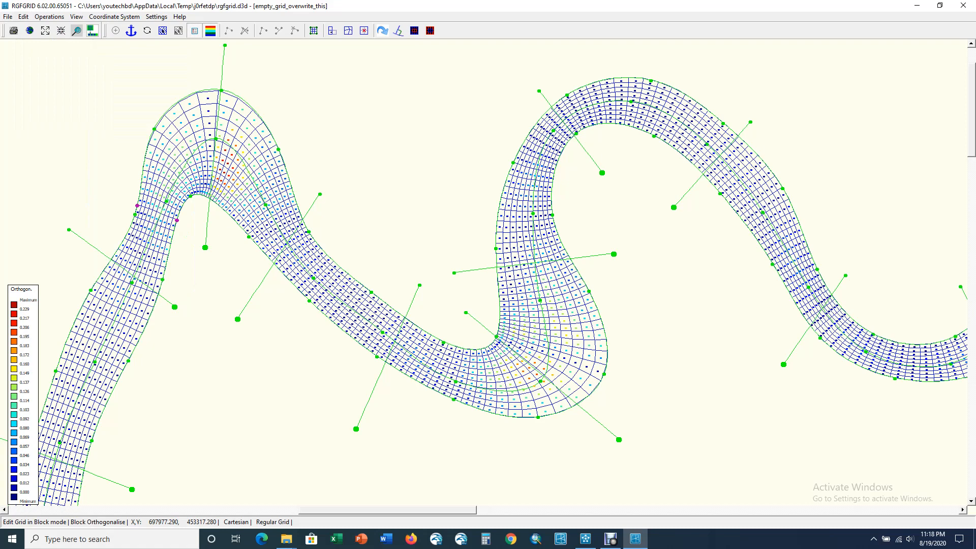
pyautogui.rightClick(316, 148)
pyautogui.rightClick(345, 117)
# - Block-orthogonalise the wide south-pointing bend farther east, marking the block from both lower-limb banks around the apex to the northern limb
pyautogui.scroll(-3, 327, 152)
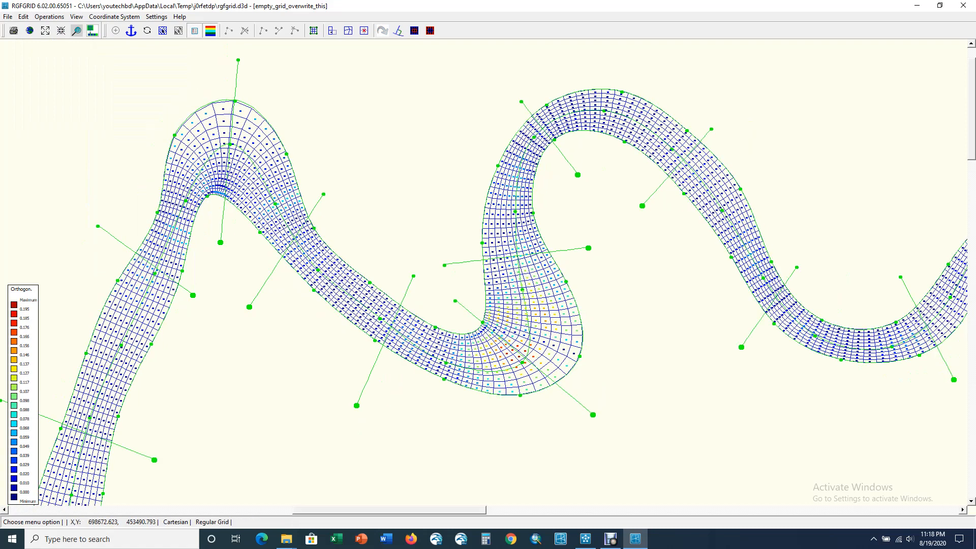
pyautogui.scroll(7, 607, 319)
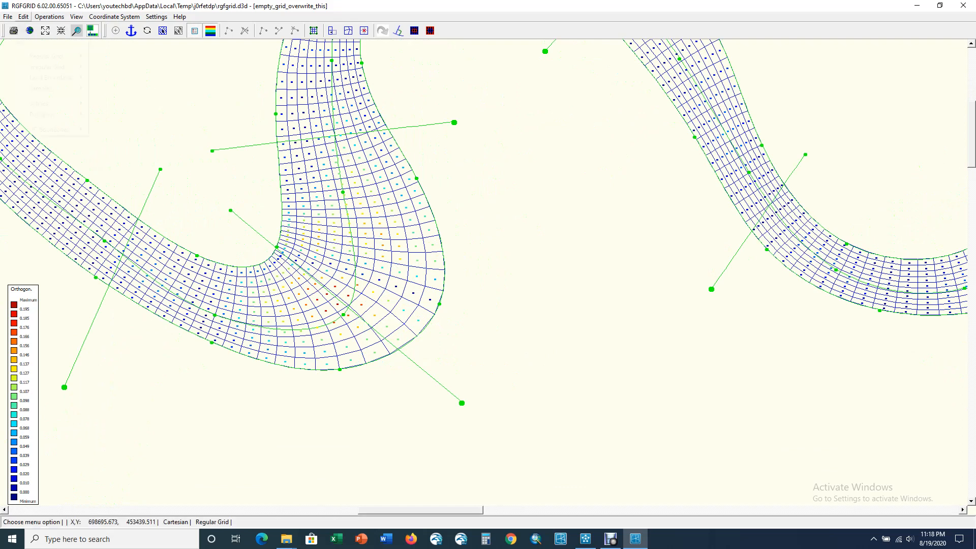
pyautogui.click(23, 17)
pyautogui.moveTo(48, 56)
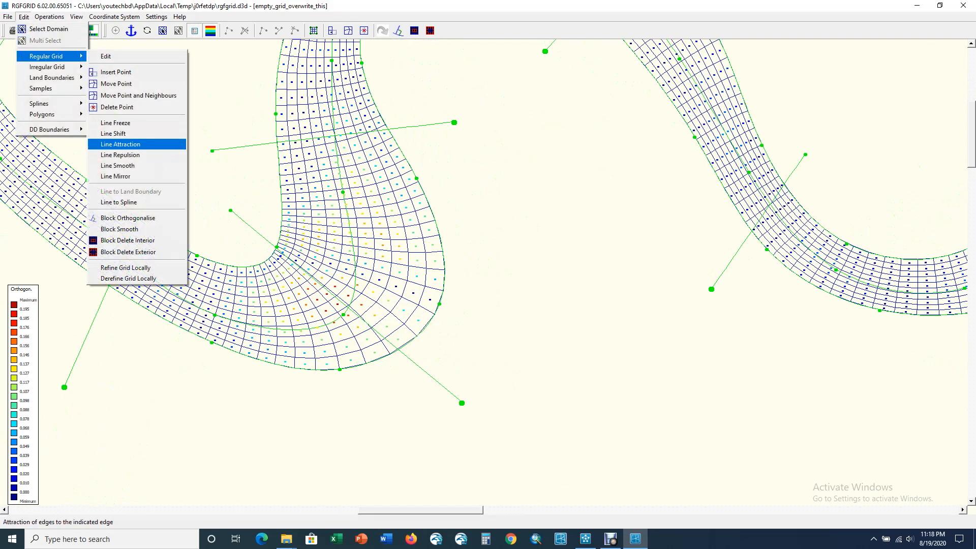
pyautogui.click(128, 218)
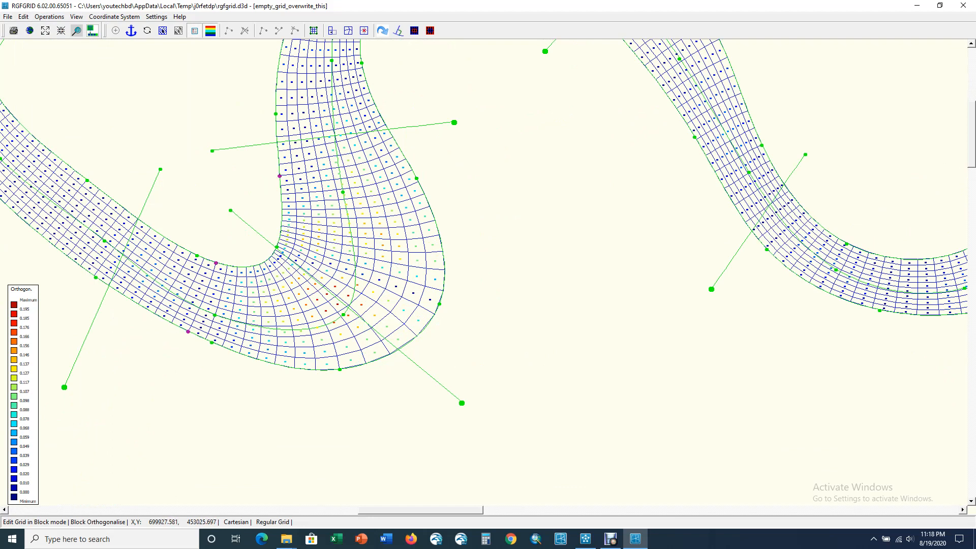
pyautogui.rightClick(399, 148)
pyautogui.rightClick(509, 173)
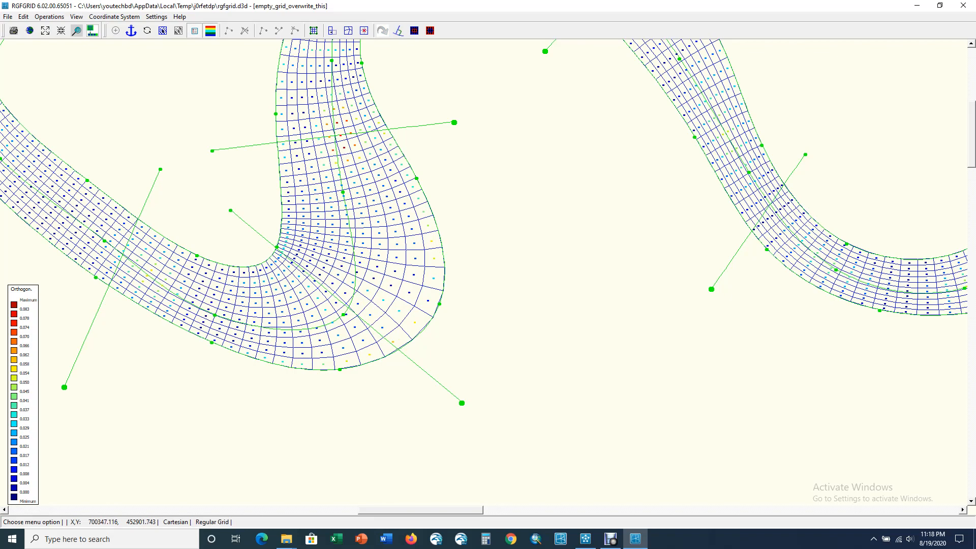
# - Block-orthogonalise the next north-pointing bend farther east, marking both banks of its western limb and the outer bank of its eastern limb
pyautogui.scroll(-2, 508, 173)
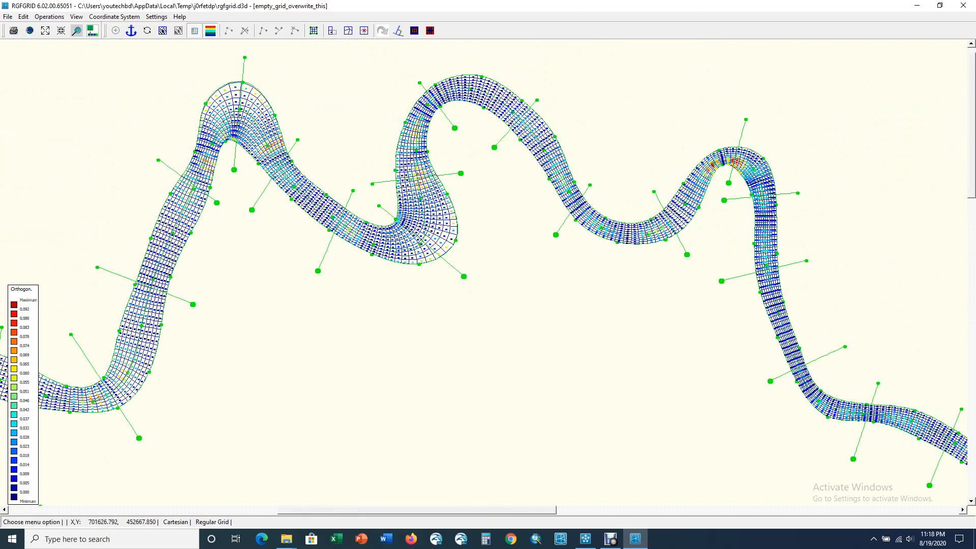
pyautogui.scroll(-2, 264, 229)
pyautogui.scroll(6, 641, 176)
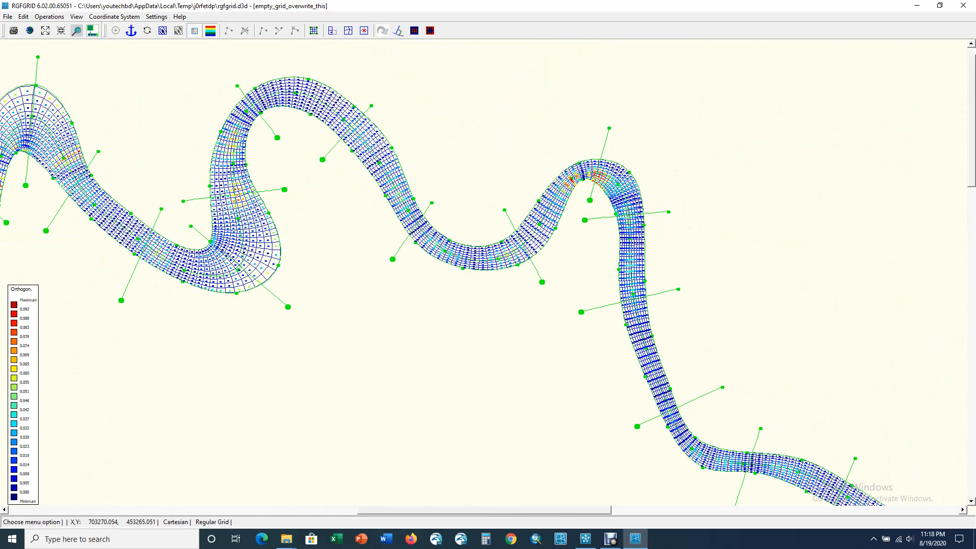
pyautogui.scroll(1, 642, 175)
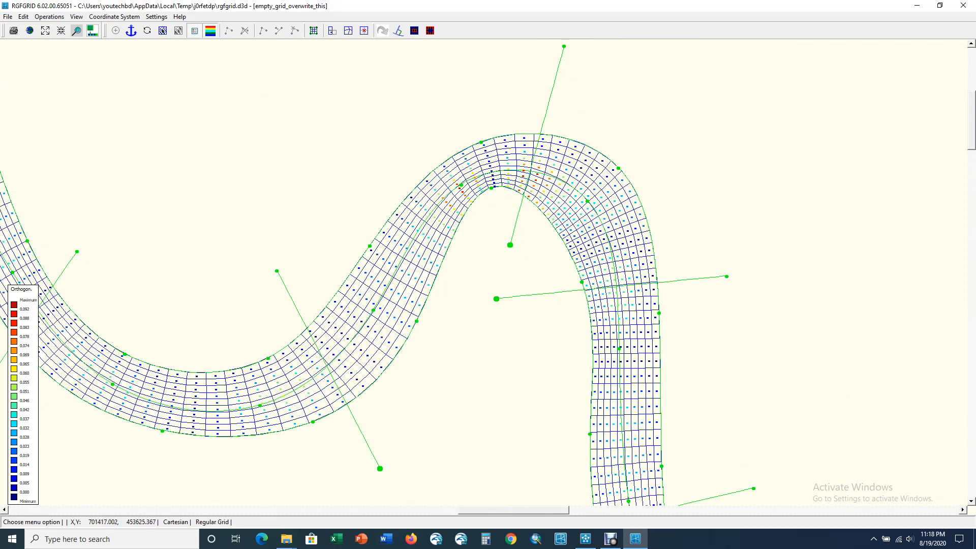
pyautogui.click(24, 17)
pyautogui.moveTo(45, 56)
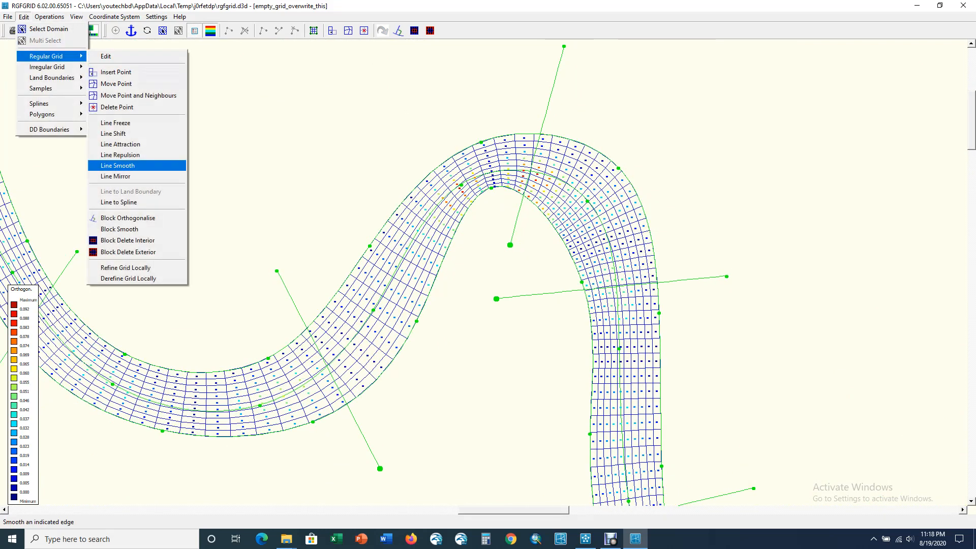
pyautogui.click(132, 218)
pyautogui.click(438, 254)
pyautogui.click(387, 222)
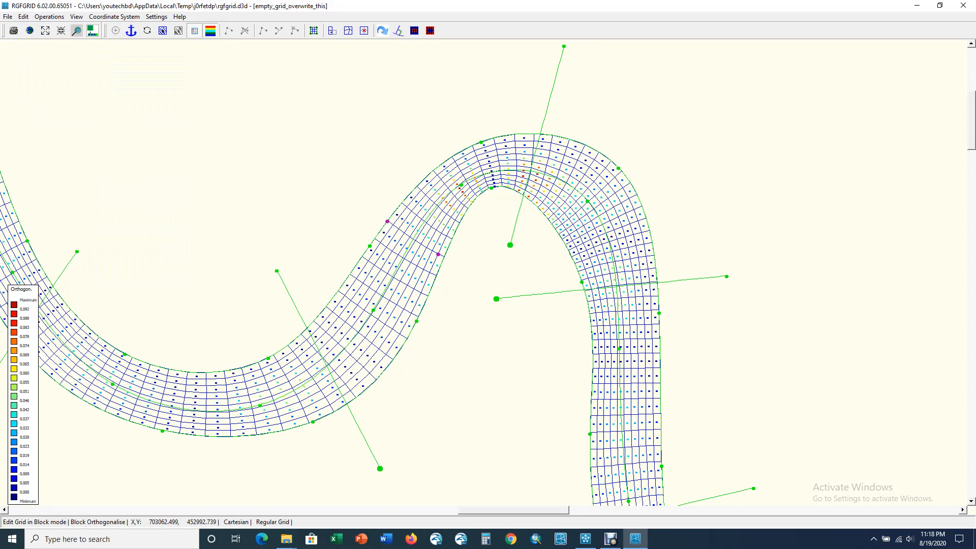
pyautogui.rightClick(650, 230)
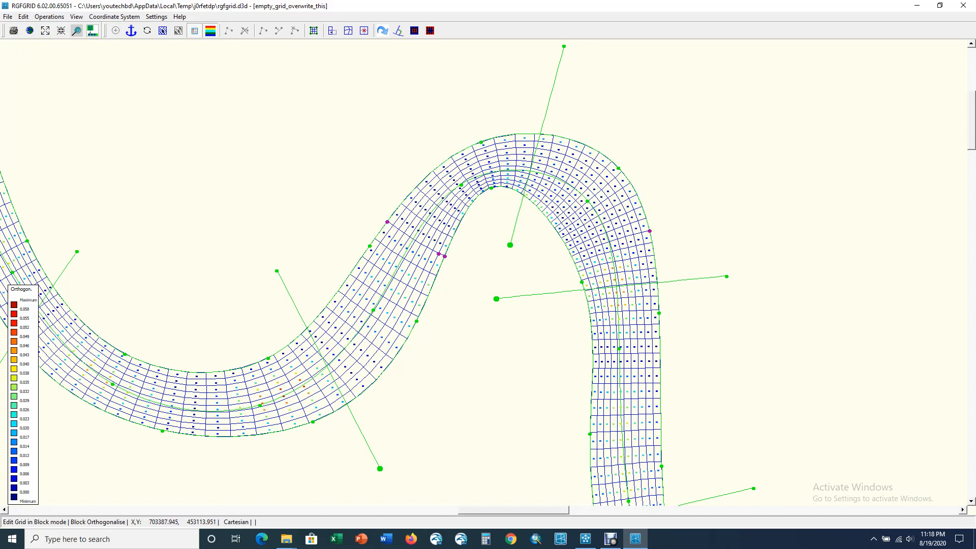
pyautogui.press('Escape')
# - Block-orthogonalise the sharp hairpin bend farther east, marking both banks of its southern limb and the outer bank beyond the apex
pyautogui.scroll(-5, 318, 95)
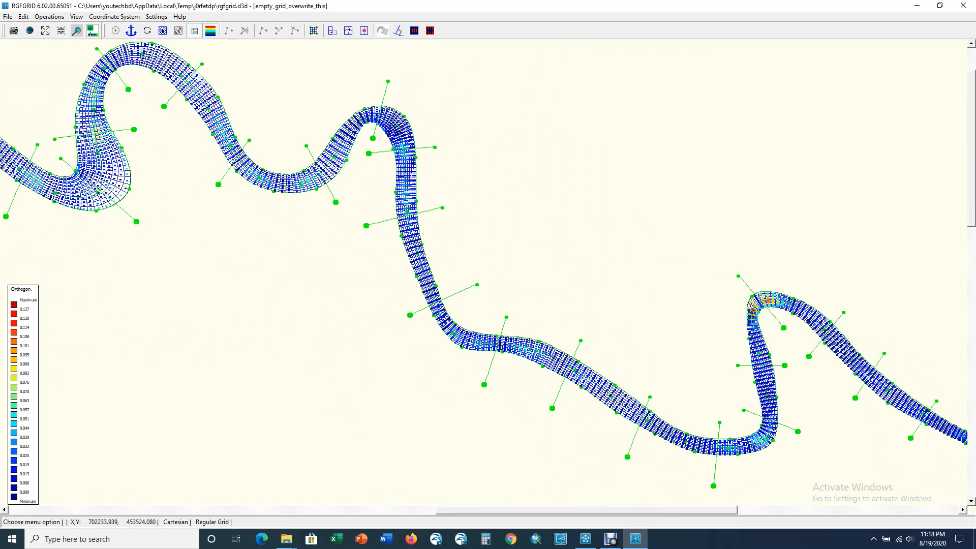
pyautogui.scroll(-4, 327, 91)
pyautogui.scroll(10, 657, 206)
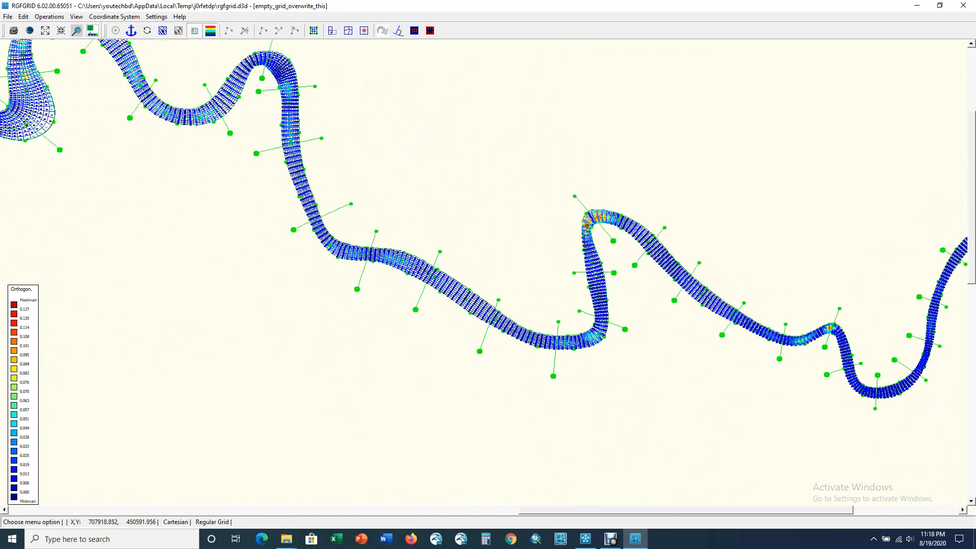
pyautogui.click(24, 16)
pyautogui.moveTo(46, 56)
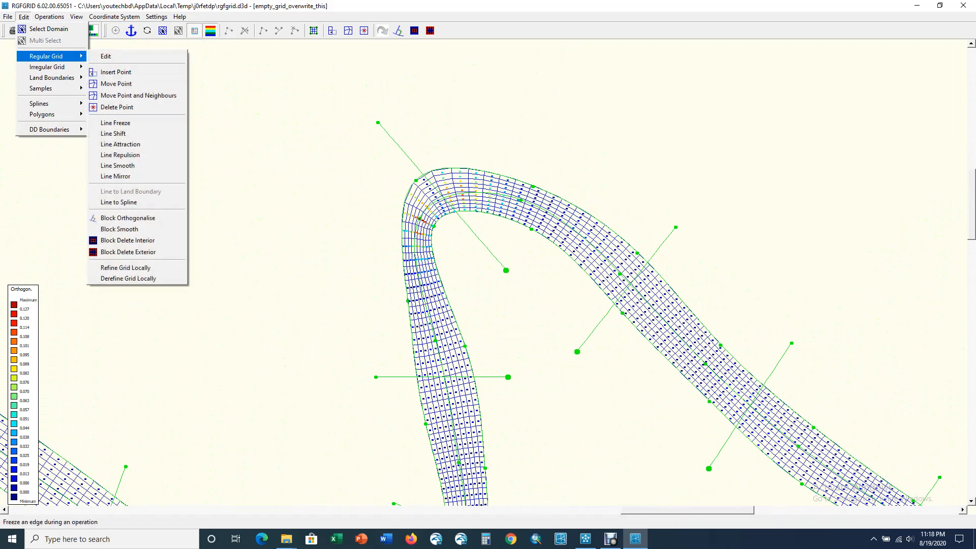
pyautogui.click(127, 218)
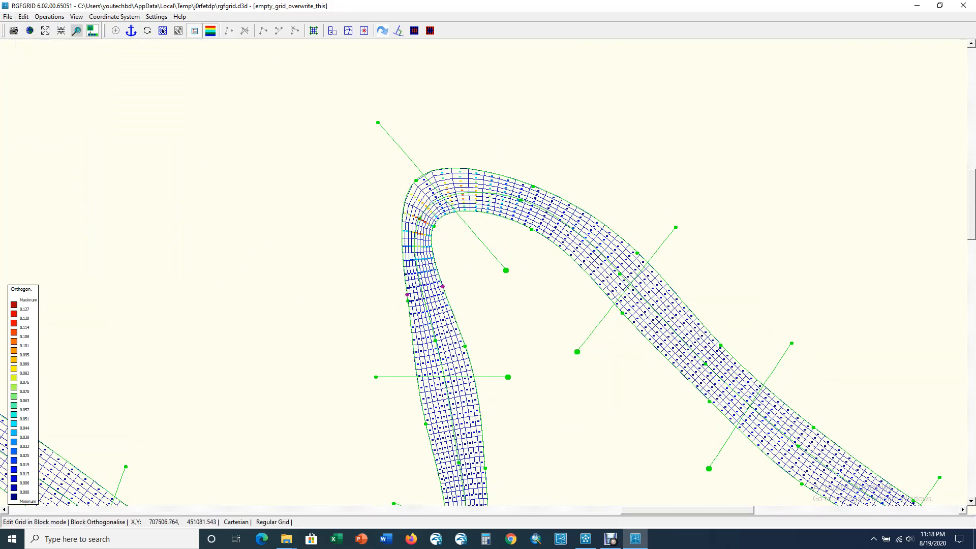
pyautogui.click(501, 176)
pyautogui.rightClick(501, 176)
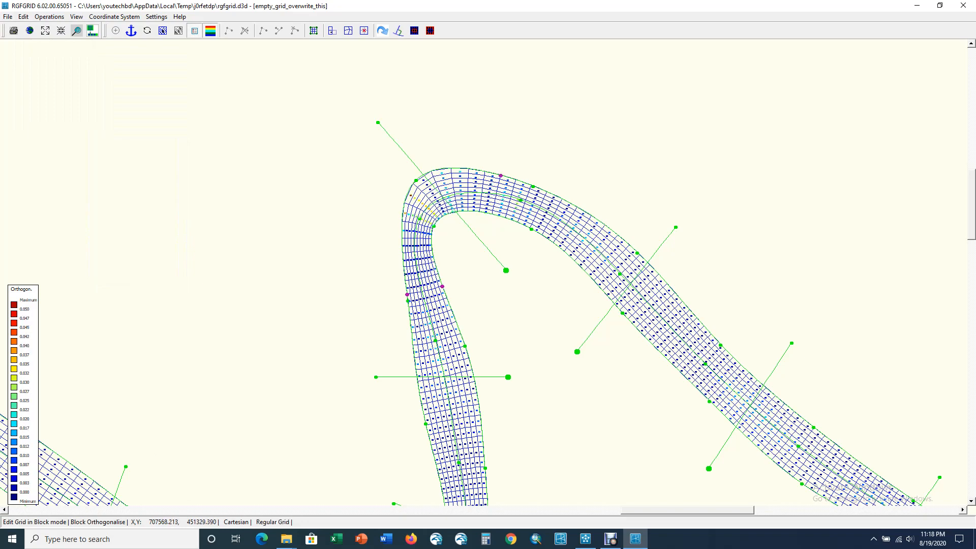
pyautogui.press('Escape')
# - Block-orthogonalise the small north-pointing bend near the eastern reach, marking both western-limb banks and the inner bank past the apex
pyautogui.scroll(-3, 237, 143)
pyautogui.scroll(-3, 279, 188)
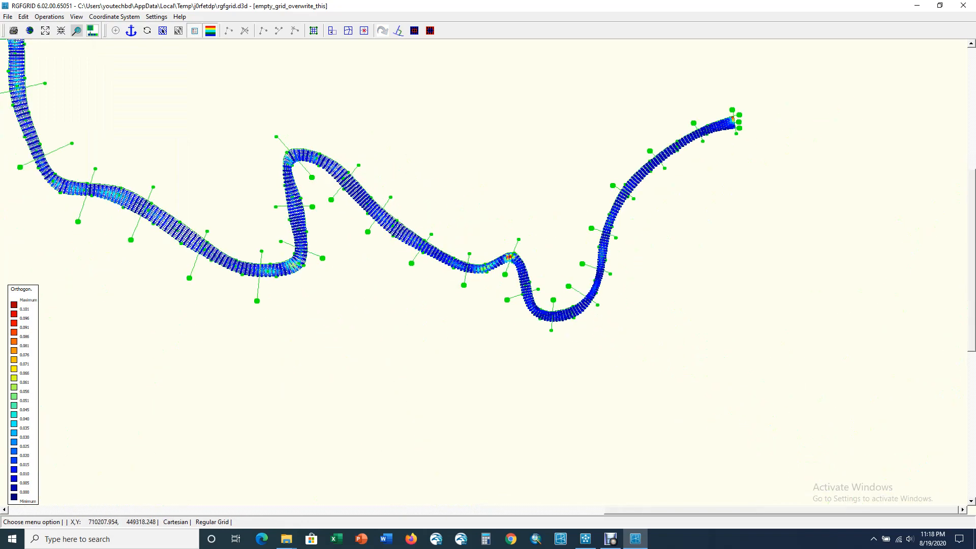
pyautogui.scroll(5, 554, 264)
pyautogui.scroll(1, 554, 254)
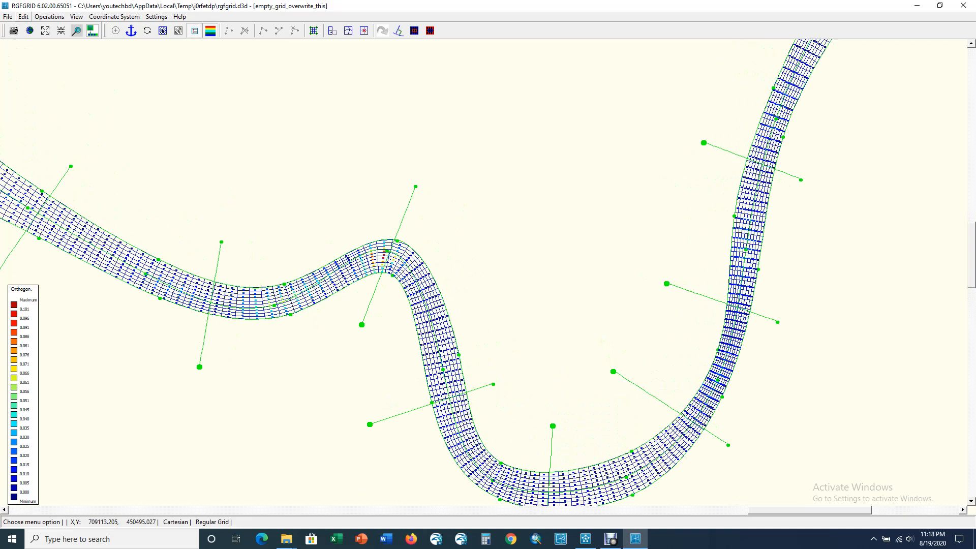
pyautogui.click(24, 17)
pyautogui.moveTo(46, 56)
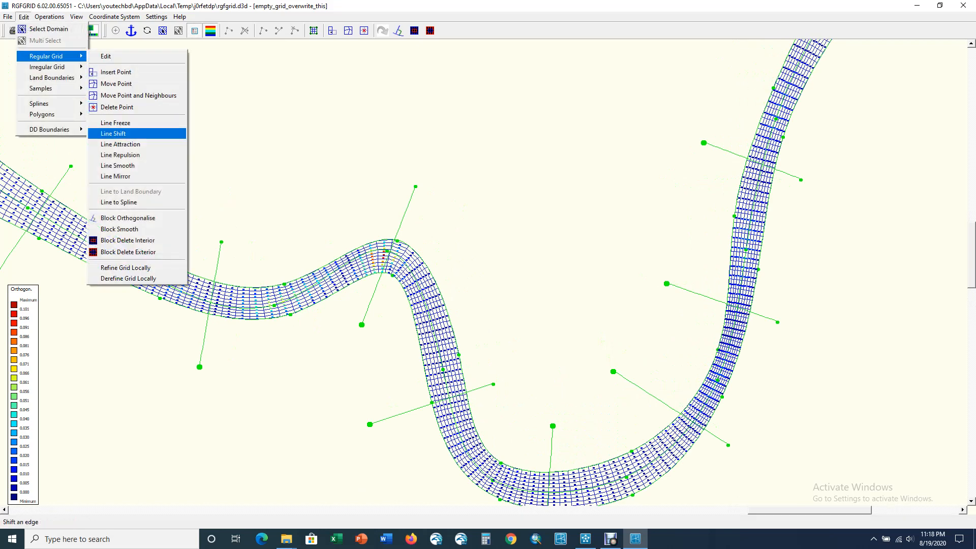
pyautogui.click(128, 218)
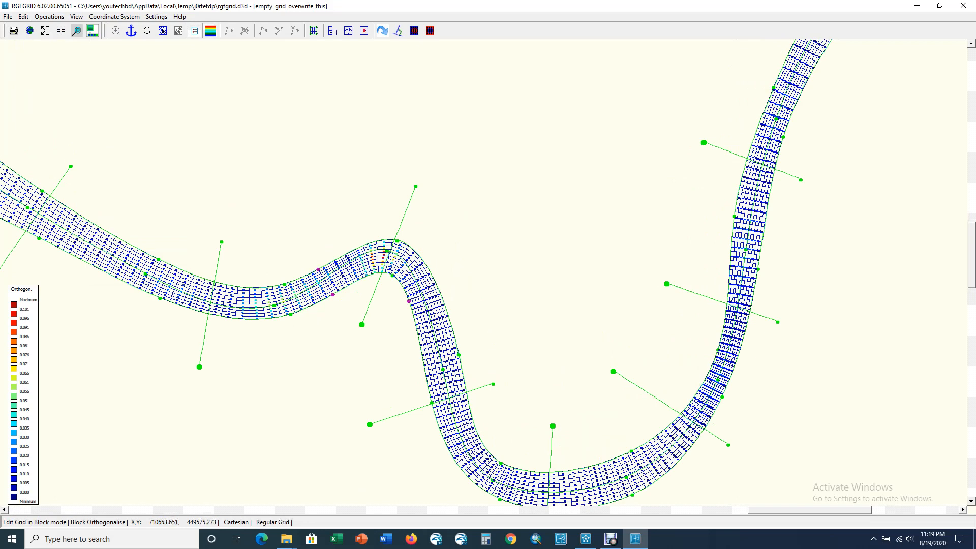
pyautogui.rightClick(434, 290)
pyautogui.rightClick(254, 157)
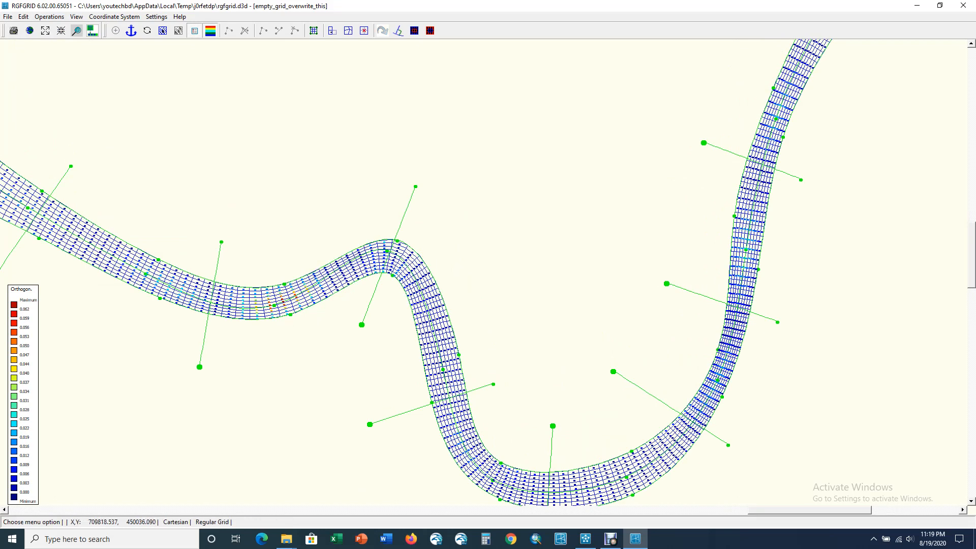
# - Block-orthogonalise the river grid's eastern end, marking the block from both bank corners of the end cross-section
pyautogui.scroll(-2, 198, 161)
pyautogui.scroll(-2, 198, 161)
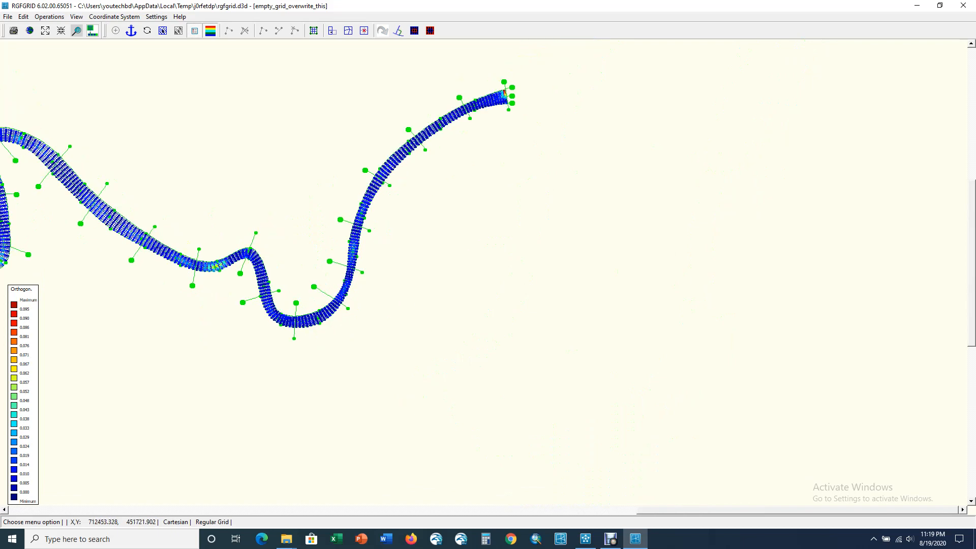
pyautogui.scroll(8, 522, 83)
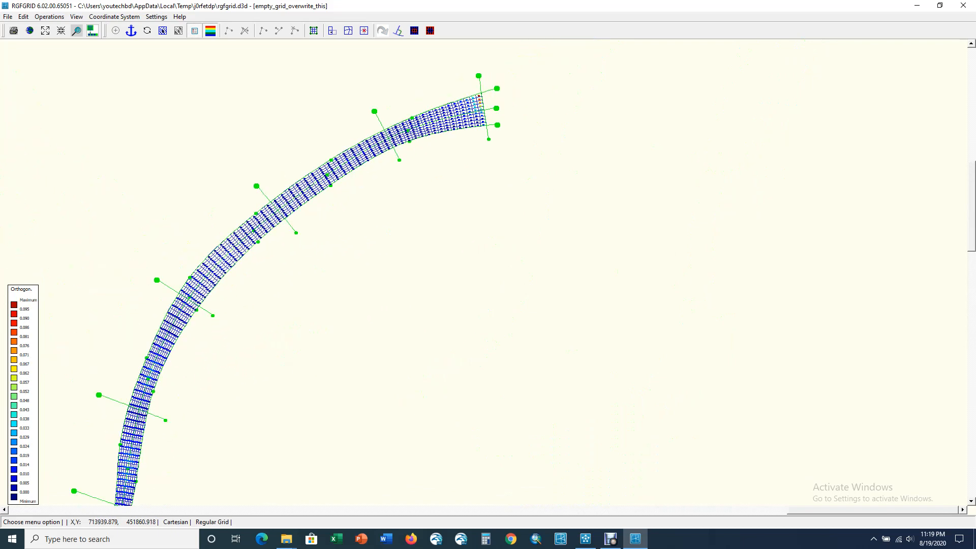
pyautogui.click(23, 17)
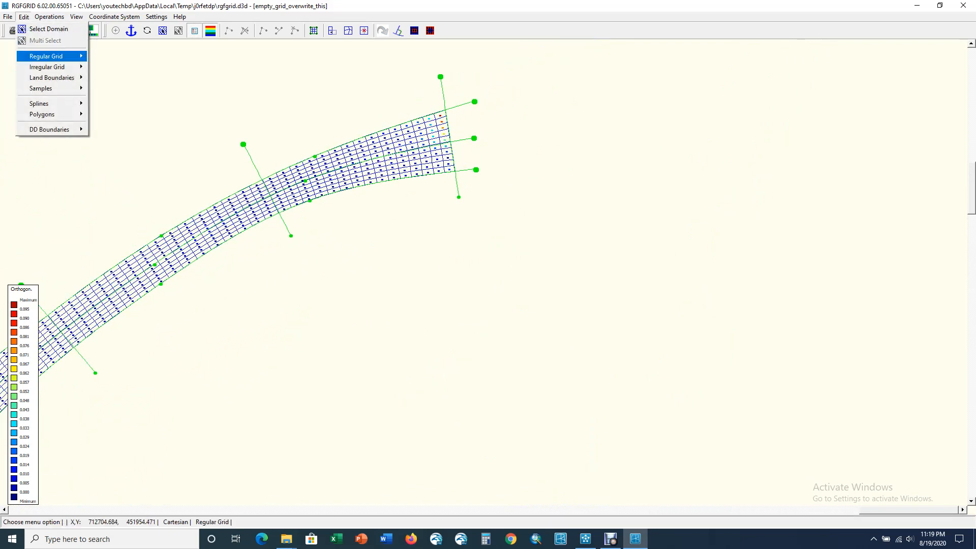
pyautogui.moveTo(51, 57)
pyautogui.click(127, 218)
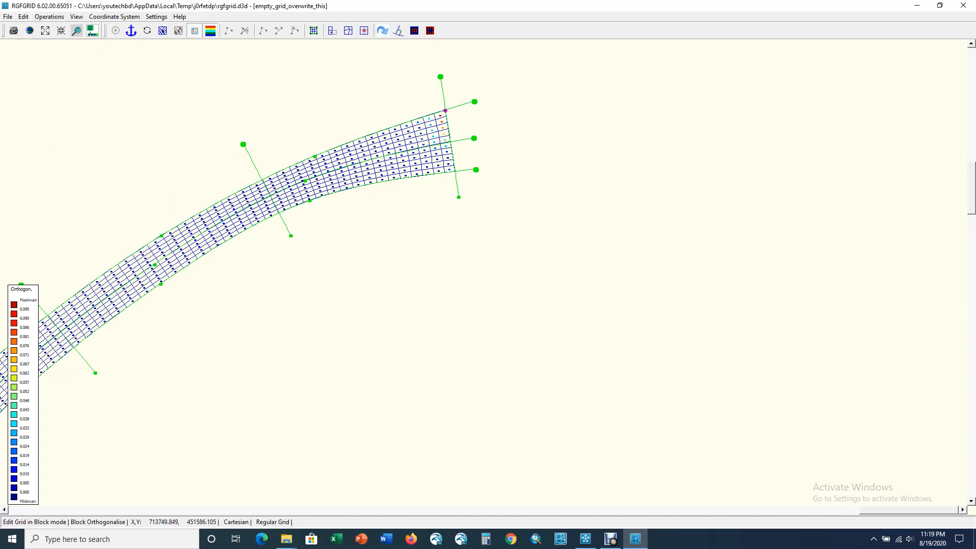
pyautogui.click(455, 172)
pyautogui.rightClick(486, 147)
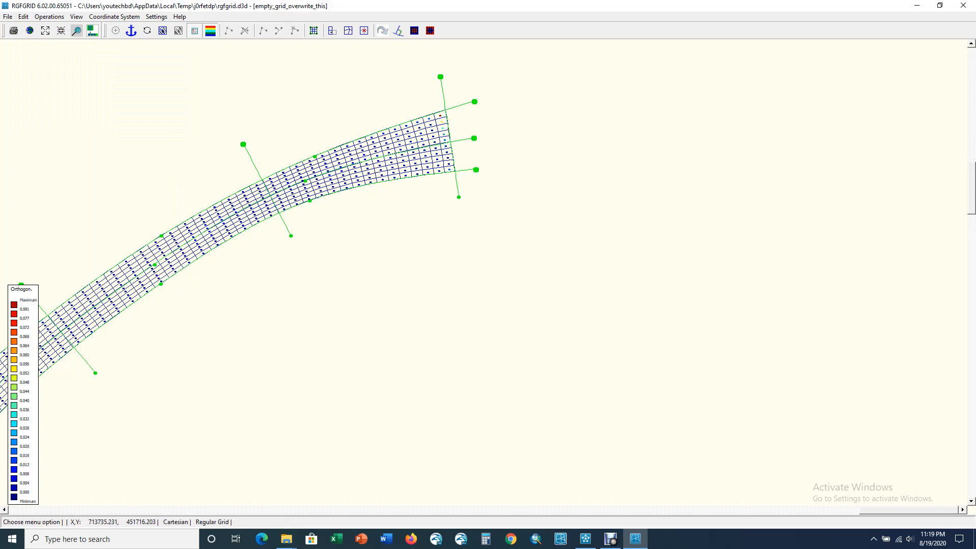
# - Examine the orthogonality across the whole river grid, then more closely at the wide western bends
pyautogui.scroll(-3, 489, 143)
pyautogui.scroll(-6, 489, 144)
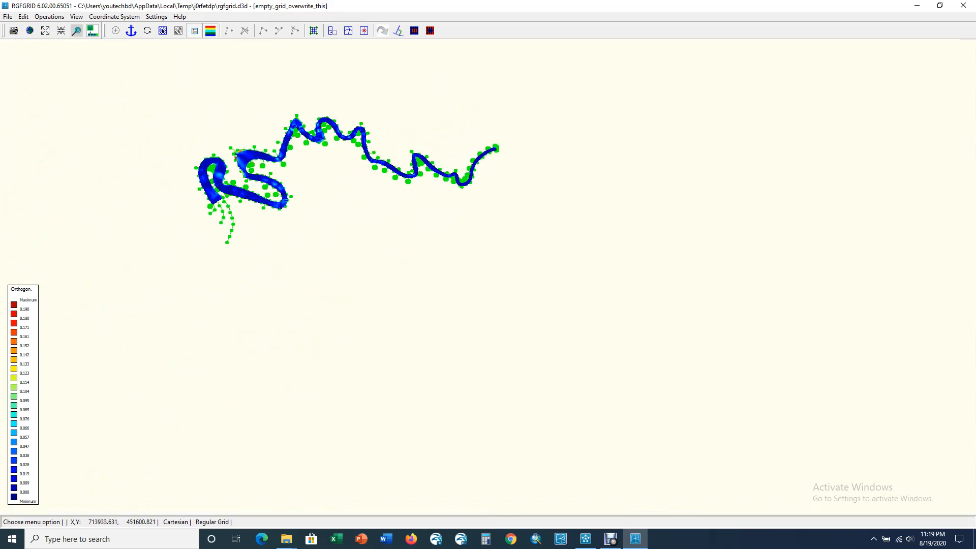
pyautogui.scroll(4, 305, 227)
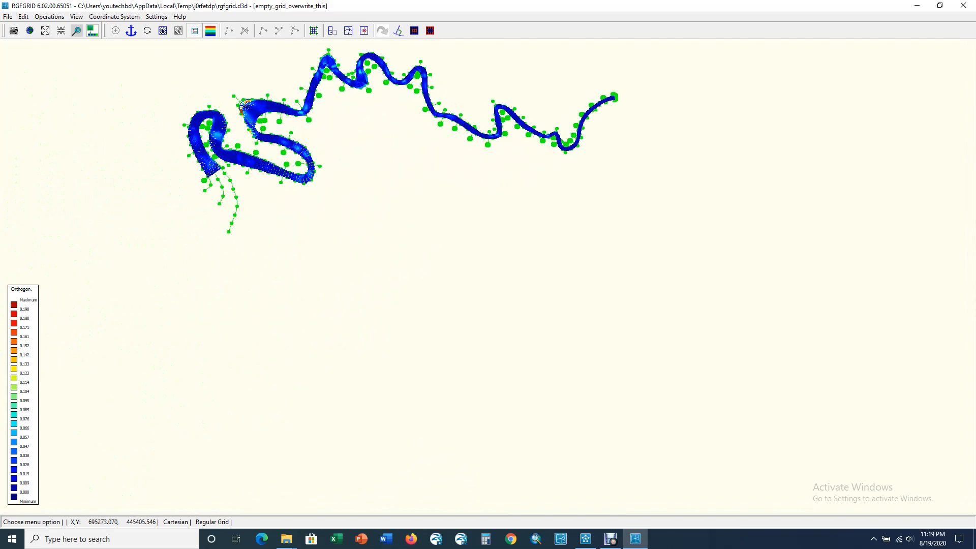
pyautogui.scroll(7, 238, 91)
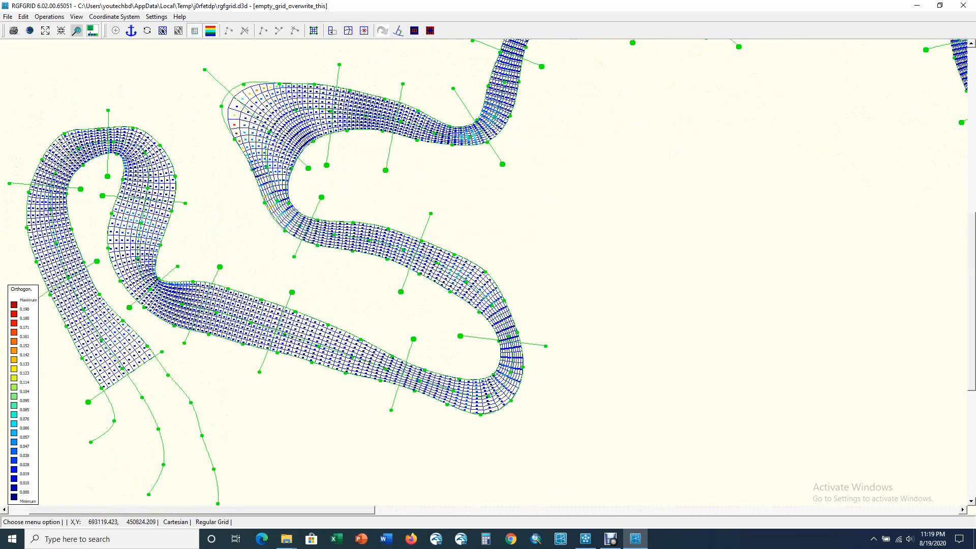
pyautogui.scroll(-4, 211, 135)
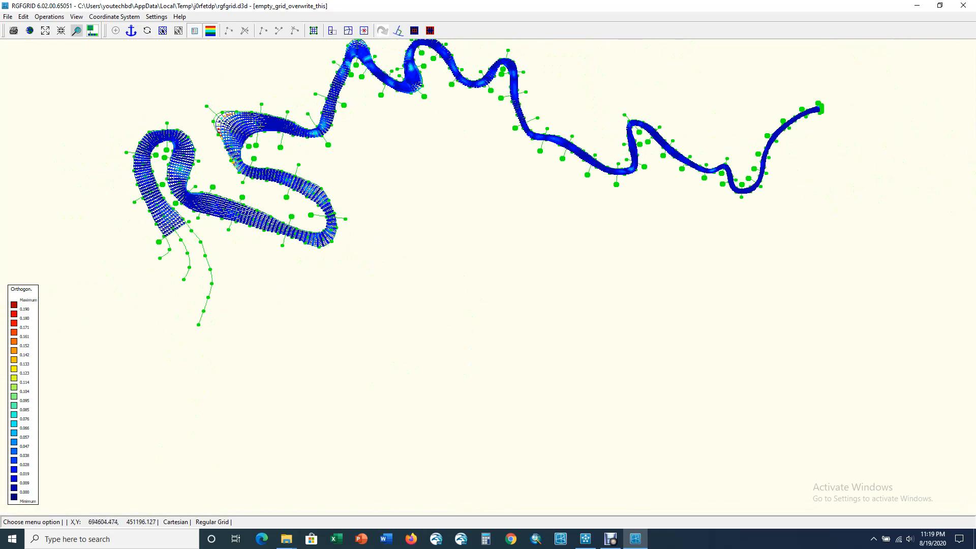
pyautogui.scroll(1, 225, 97)
pyautogui.scroll(6, 232, 108)
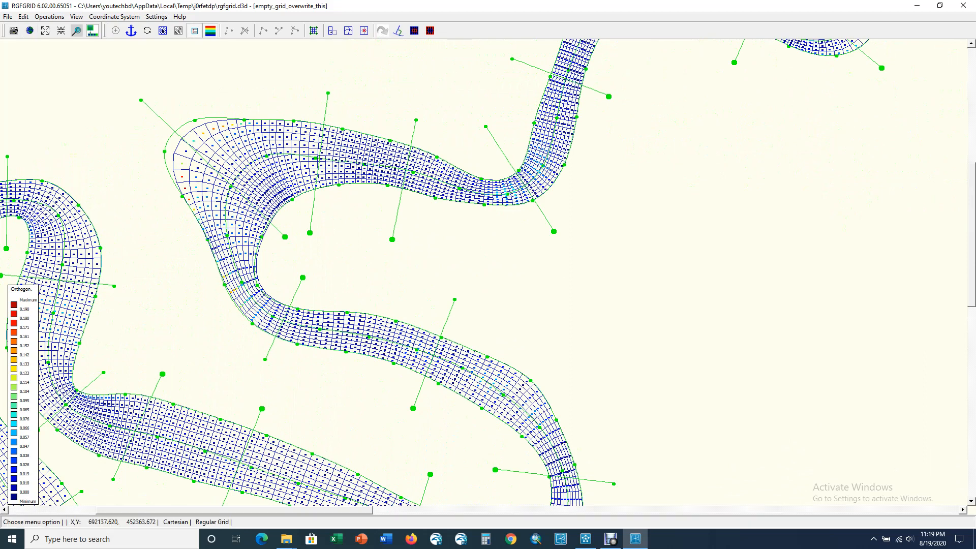
# - Start a Delft3D-FLOW grid export and choose the office\Training Model\Tutorial\Grid folder on volume E: as its destination
pyautogui.click(8, 16)
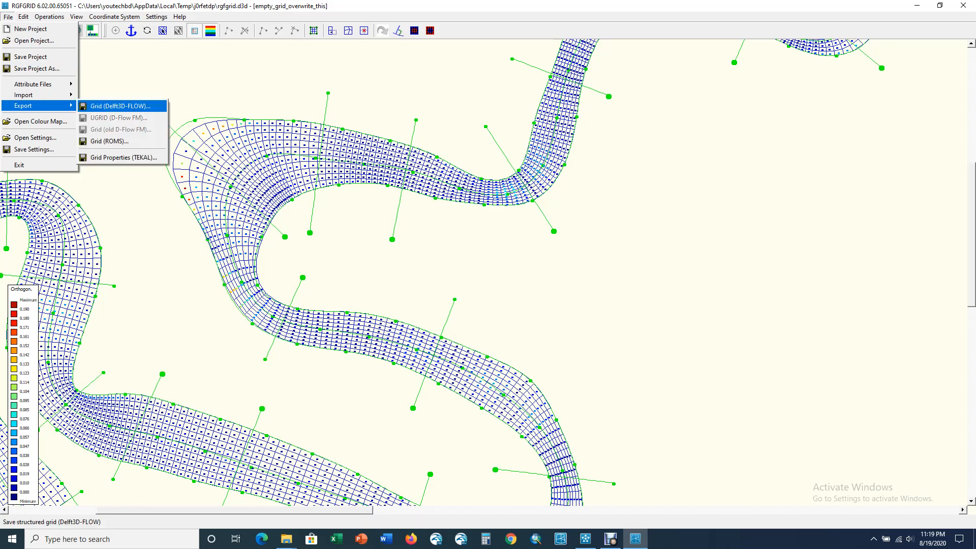
pyautogui.click(120, 95)
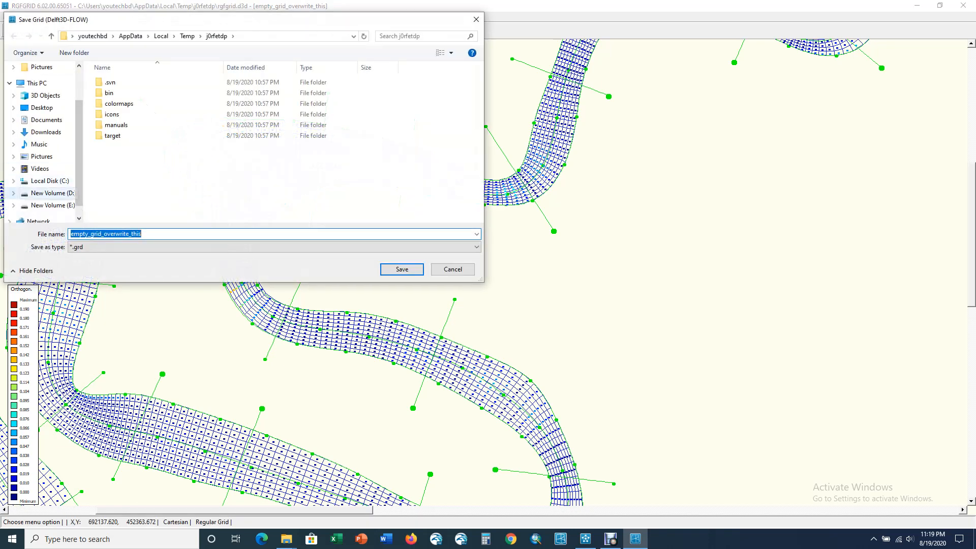
pyautogui.click(51, 205)
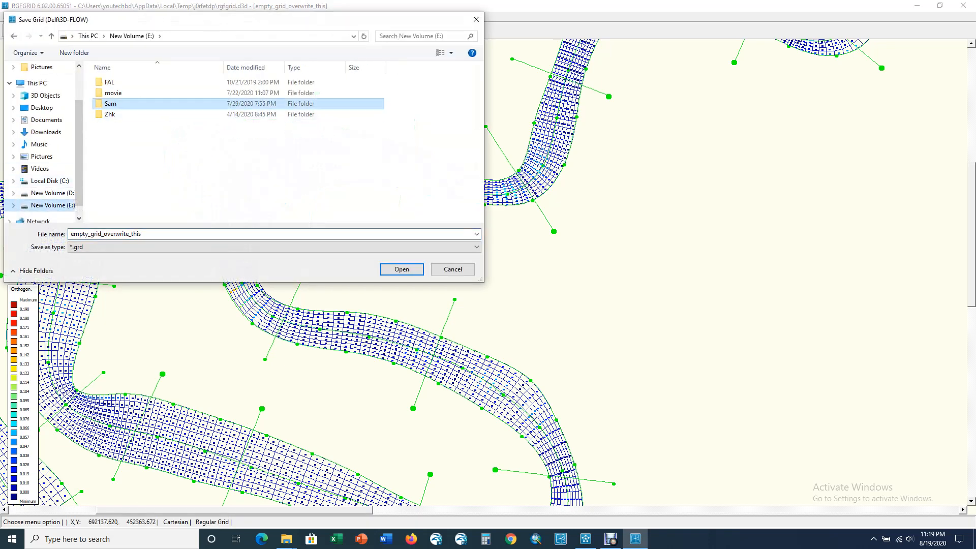
pyautogui.doubleClick(111, 103)
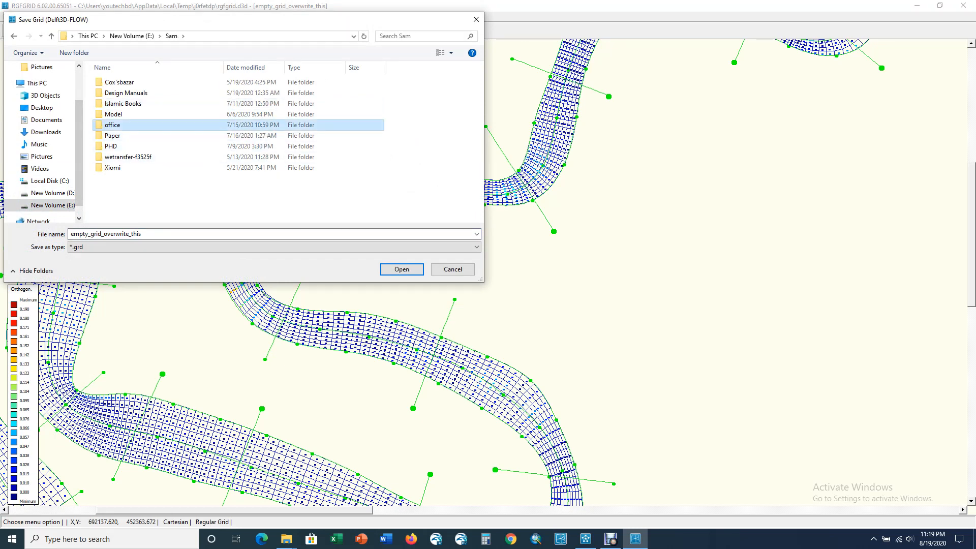
pyautogui.doubleClick(112, 124)
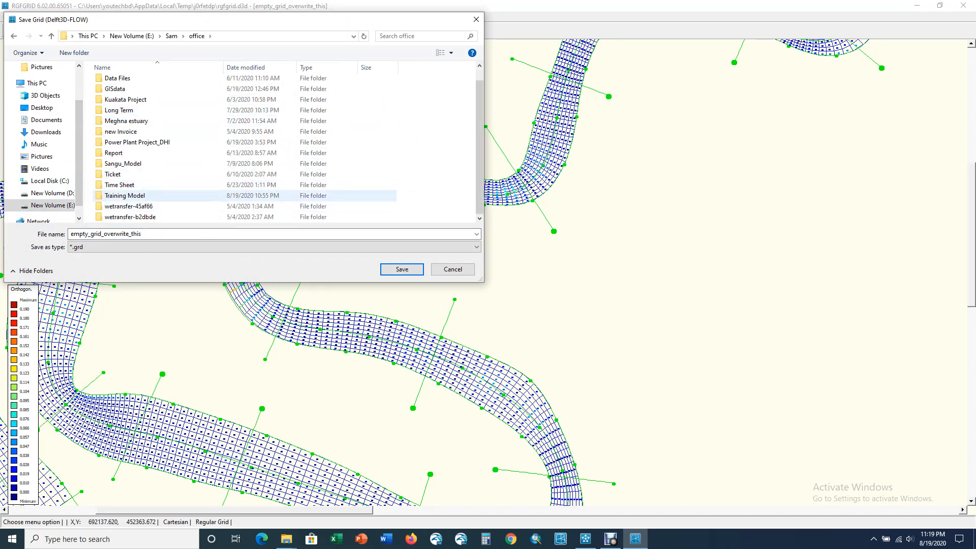
pyautogui.doubleClick(124, 195)
pyautogui.click(114, 93)
pyautogui.doubleClick(114, 93)
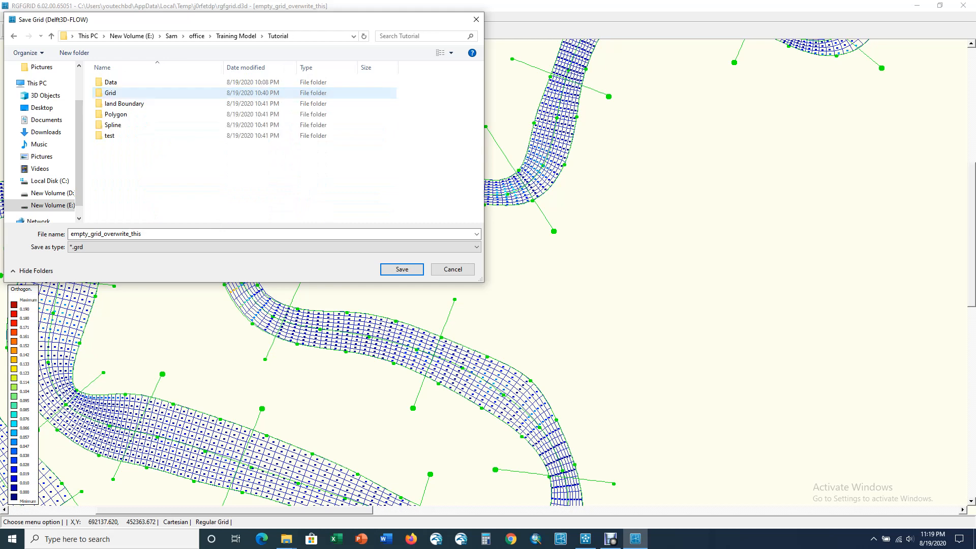
pyautogui.doubleClick(115, 93)
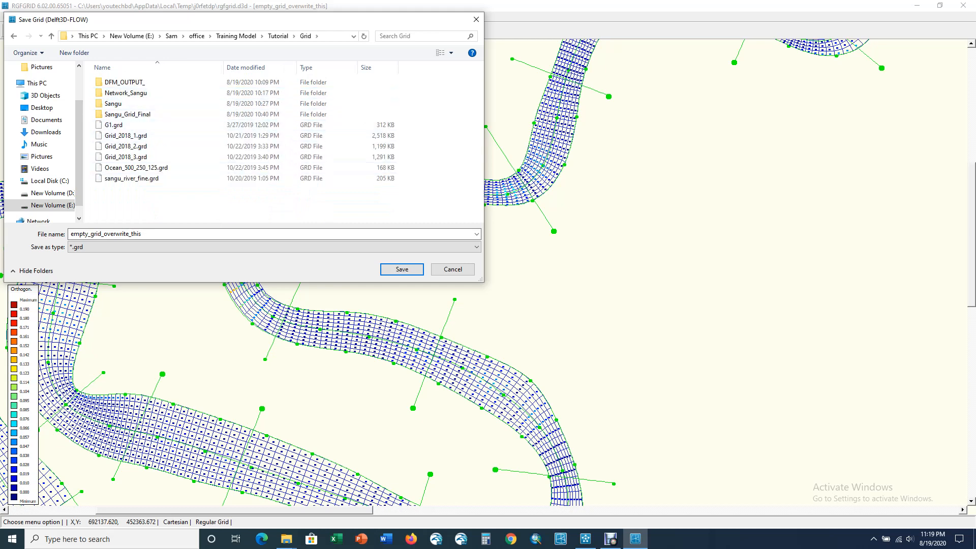
# - Name the exported grid file Test and save it in .grd format
pyautogui.click(152, 235)
pyautogui.write('Test')
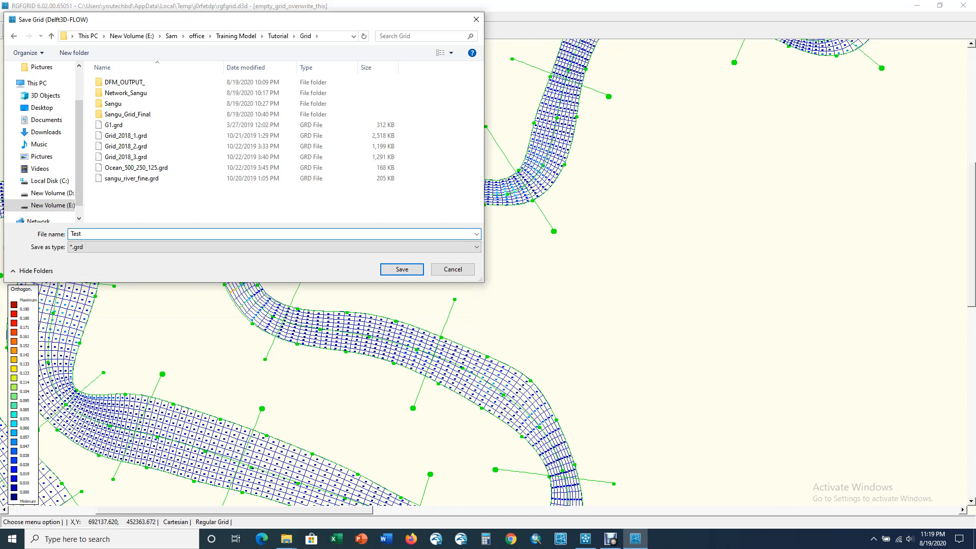
pyautogui.press('Return')
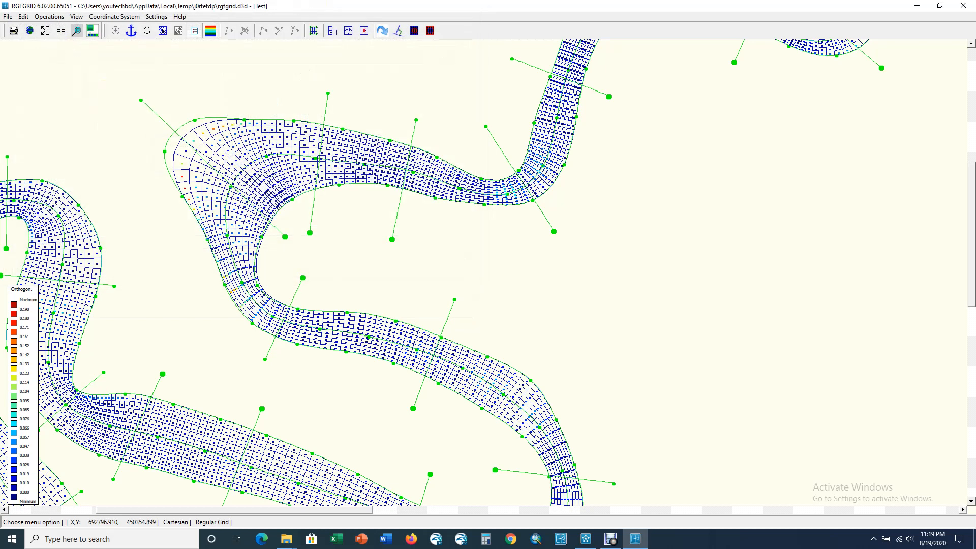
# - Convert the river grid from regular to irregular
pyautogui.click(50, 17)
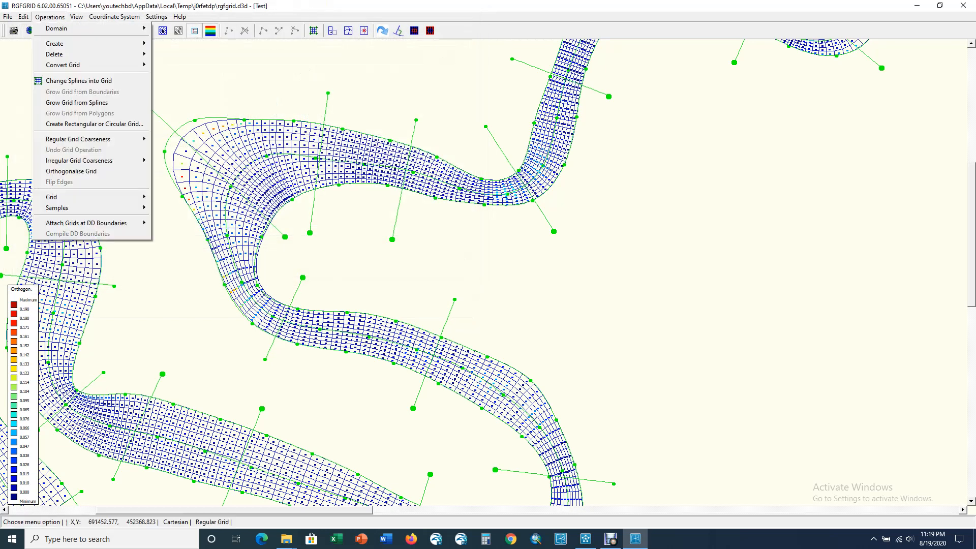
pyautogui.moveTo(91, 65)
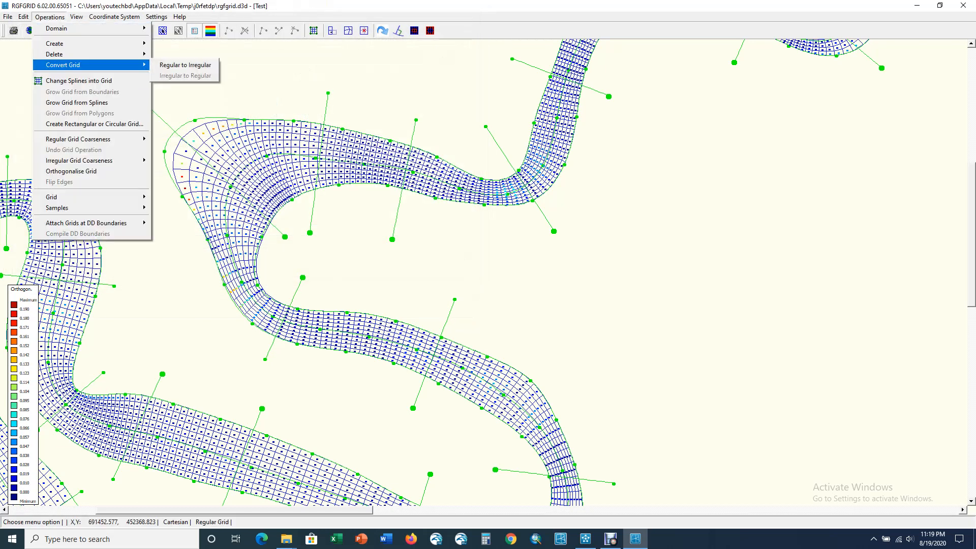
pyautogui.press('Return')
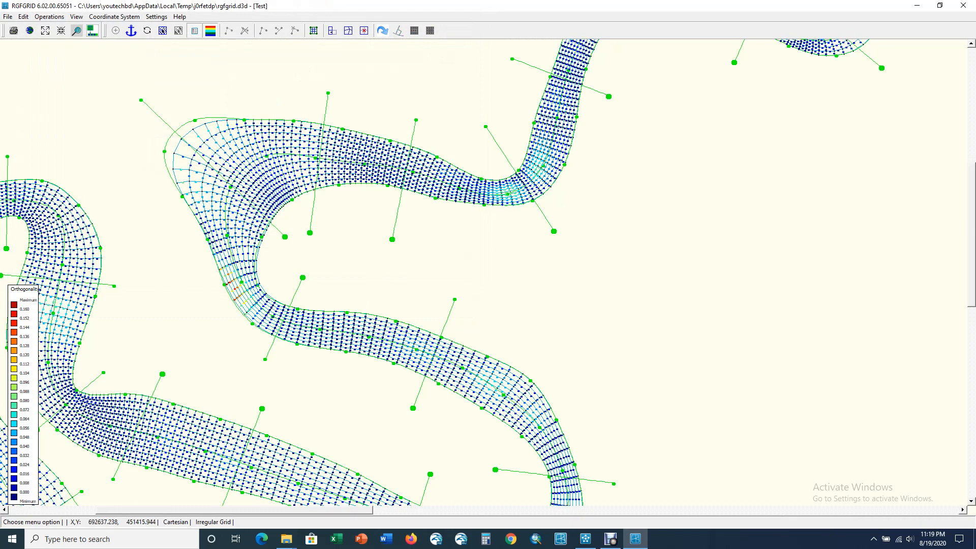
pyautogui.scroll(-12, 246, 218)
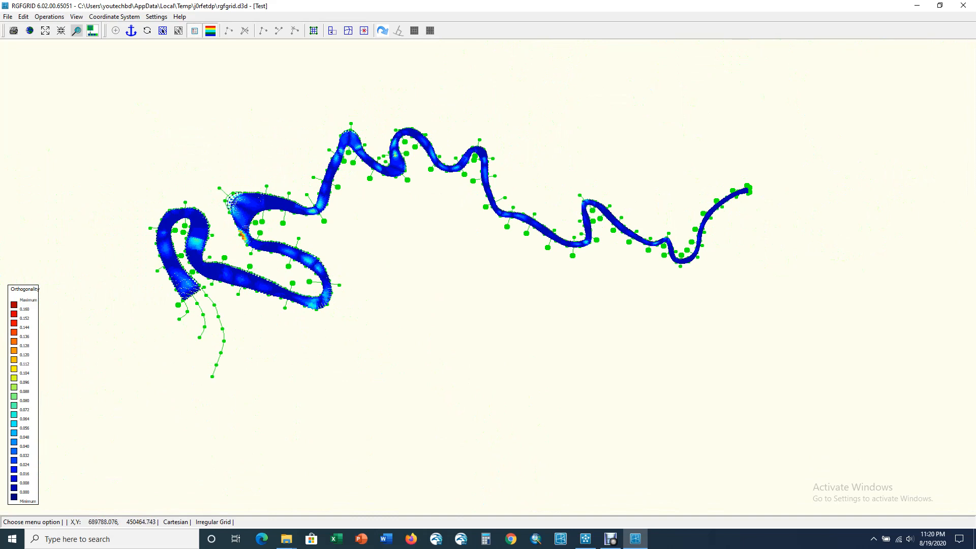
# - Start a UGRID export of the irregular river grid
pyautogui.click(49, 16)
pyautogui.press('Down')
pyautogui.press('Down')
pyautogui.press('Down')
pyautogui.press('Down')
pyautogui.press('Down')
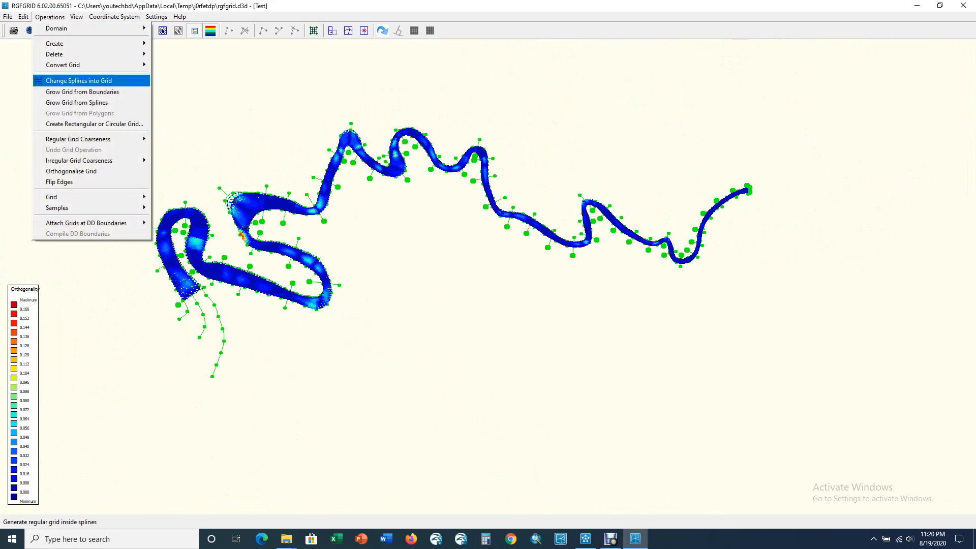
pyautogui.moveTo(8, 17)
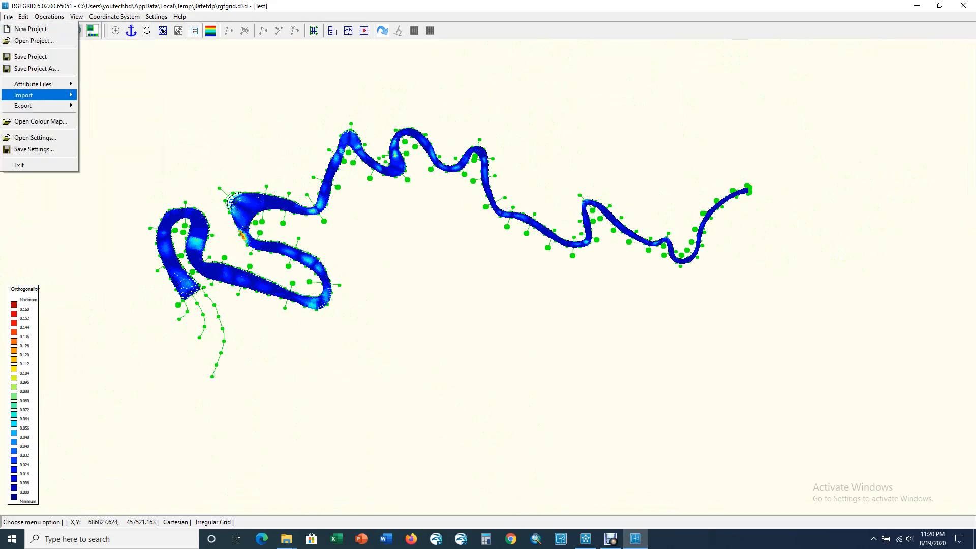
pyautogui.moveTo(23, 105)
pyautogui.press('Right')
pyautogui.press('Down')
pyautogui.press('Return')
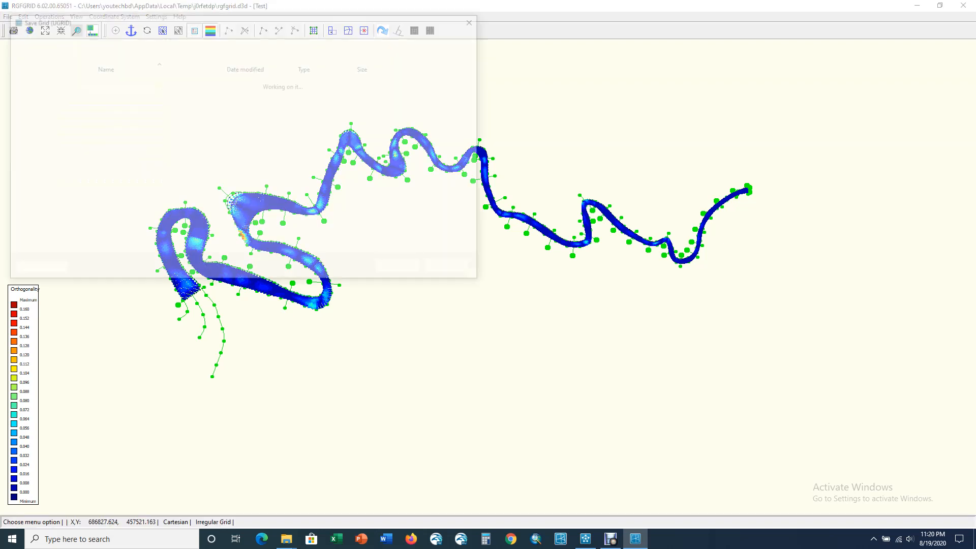
# - Save the exported grid as Test in _net.nc format in the office\Training Model\Tutorial\Grid folder on volume E:
pyautogui.click(52, 205)
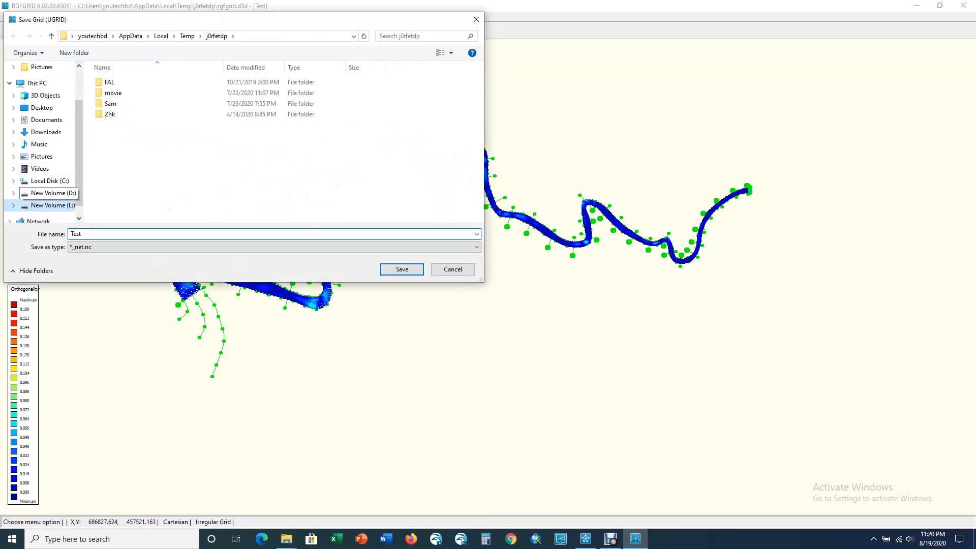
pyautogui.doubleClick(112, 103)
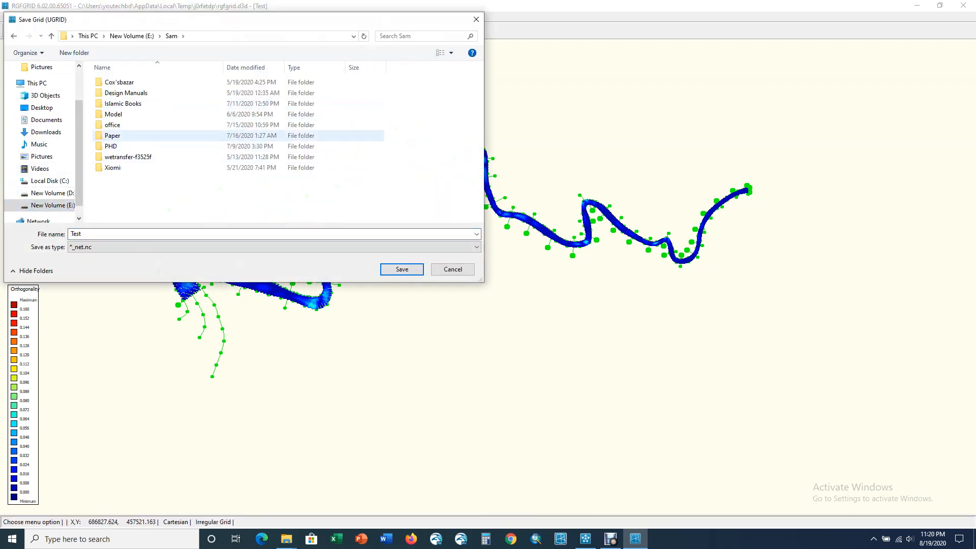
pyautogui.doubleClick(112, 125)
pyautogui.scroll(-1, 120, 199)
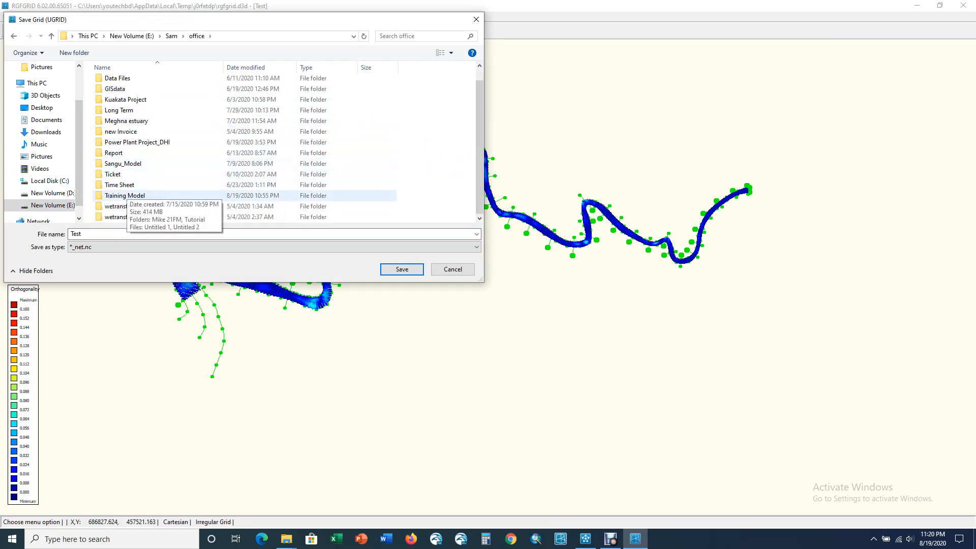
pyautogui.doubleClick(124, 195)
pyautogui.doubleClick(115, 92)
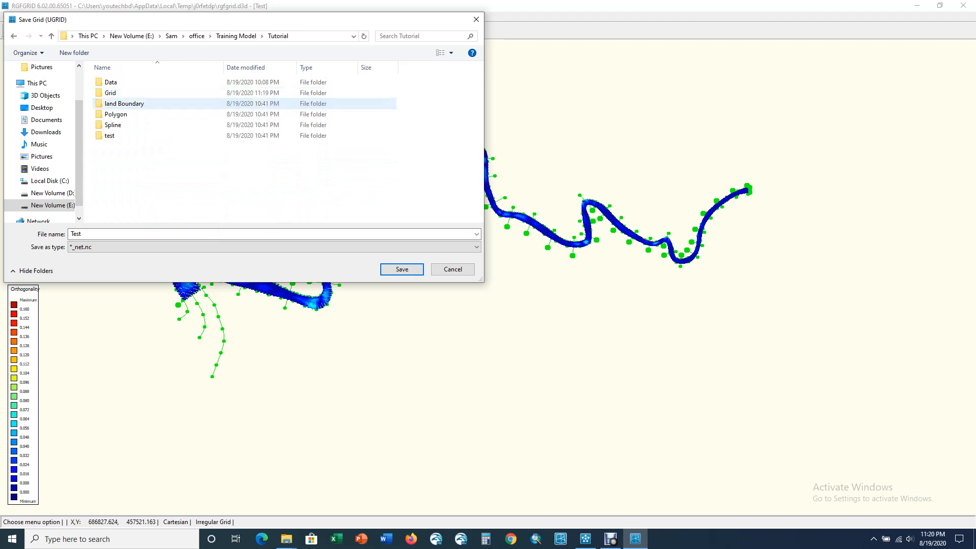
pyautogui.doubleClick(114, 93)
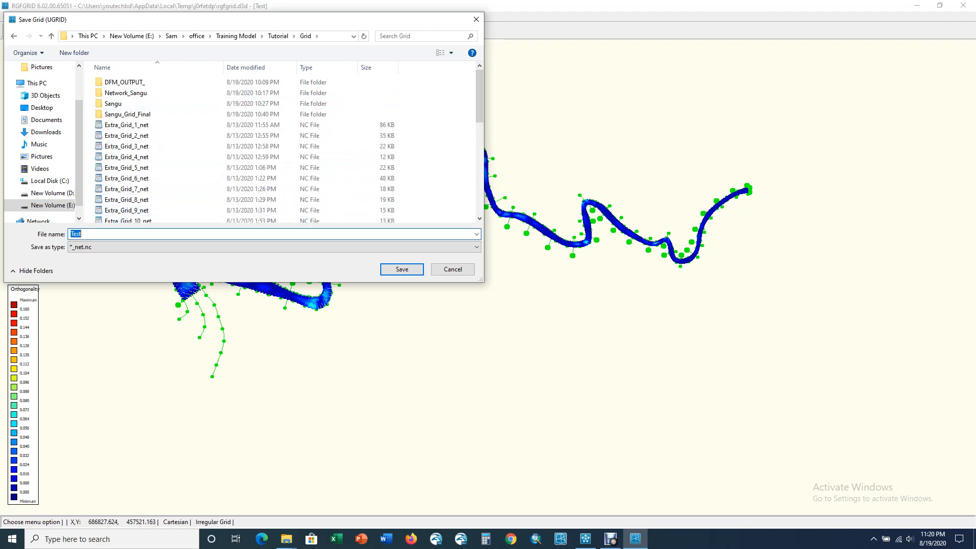
pyautogui.press('Return')
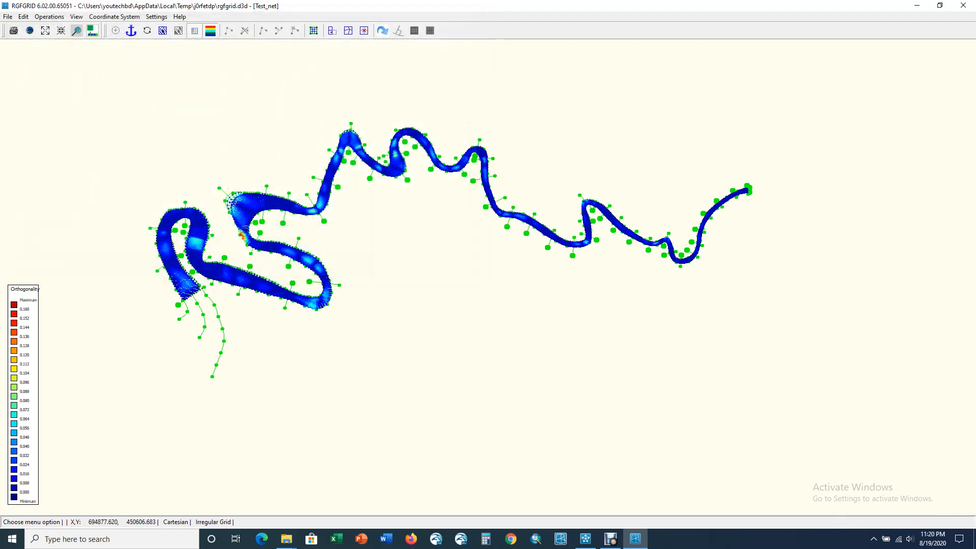
# - Orthogonalise the whole irregular grid and check the orthogonality at the wide western bends
pyautogui.scroll(14, 248, 235)
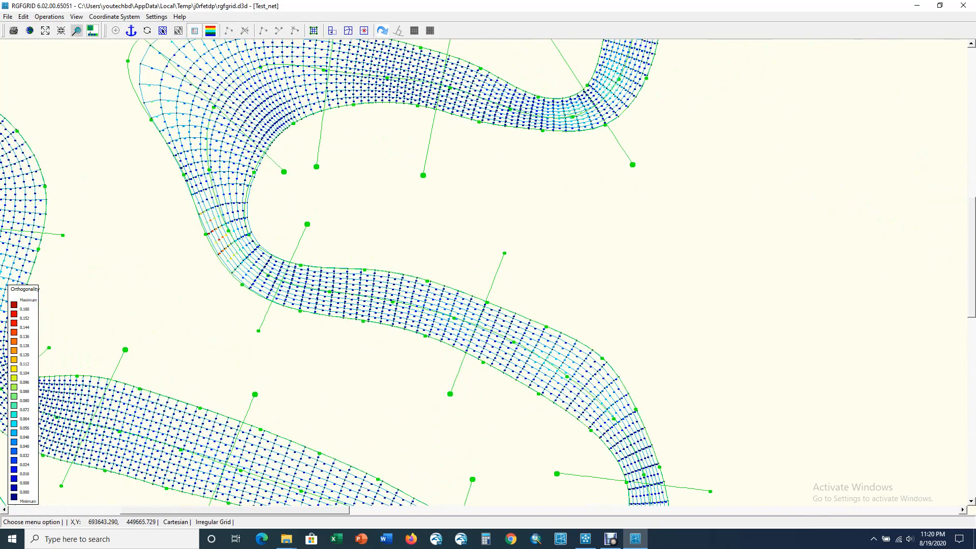
pyautogui.click(49, 17)
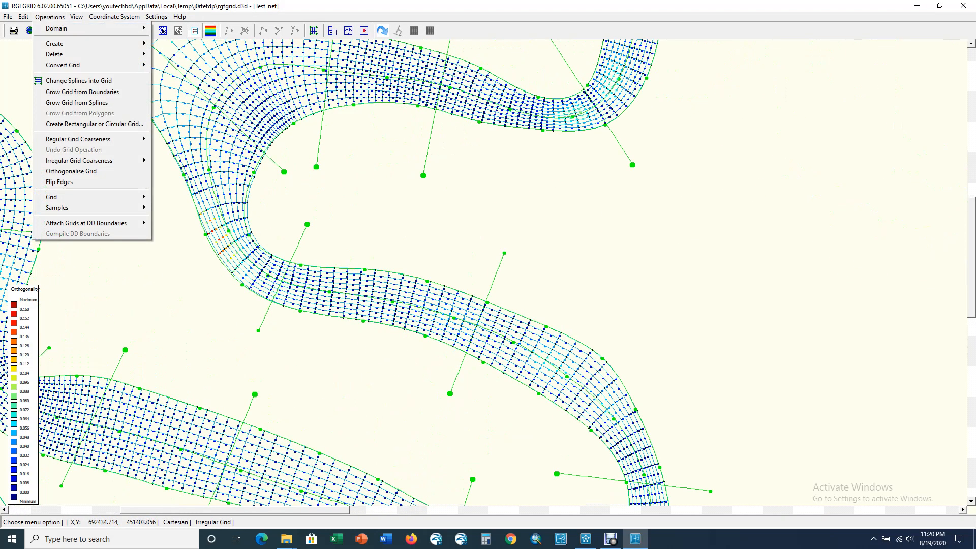
pyautogui.click(71, 171)
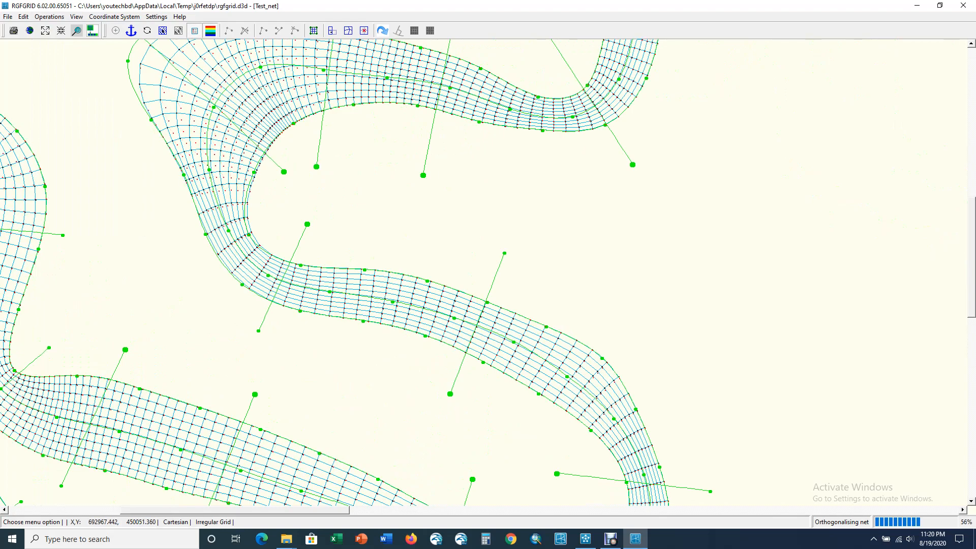
pyautogui.scroll(-2, 140, 213)
pyautogui.scroll(-2, 137, 212)
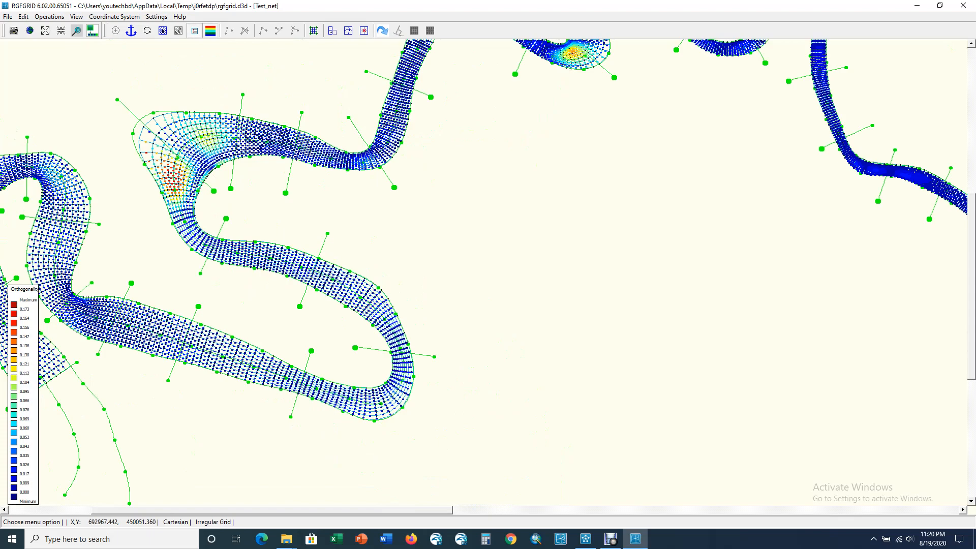
pyautogui.scroll(-10, 134, 212)
# - Inspect the sharp northern bend and run a second orthogonalisation of the irregular grid
pyautogui.scroll(4, 140, 185)
pyautogui.scroll(6, 309, 80)
pyautogui.scroll(5, 283, 128)
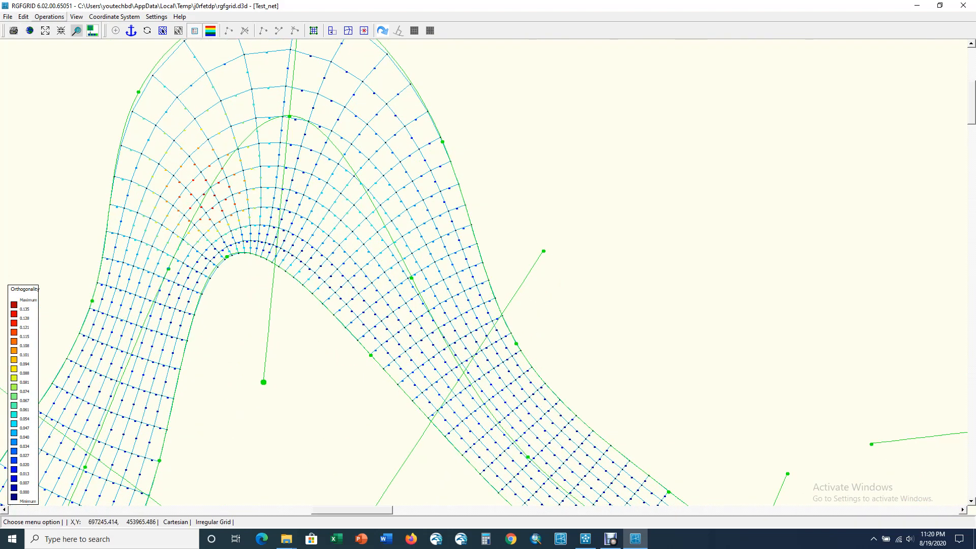
pyautogui.click(49, 16)
pyautogui.click(66, 171)
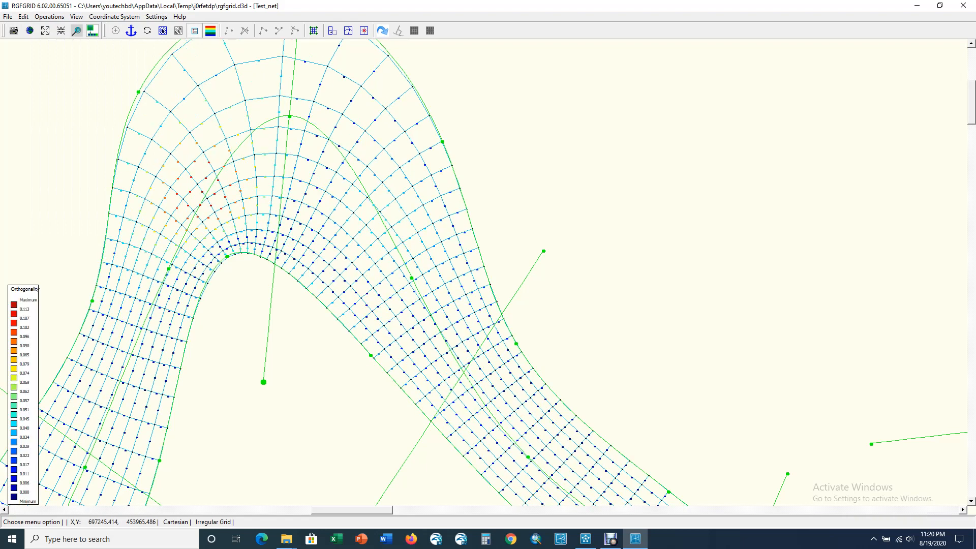
pyautogui.scroll(-6, 312, 213)
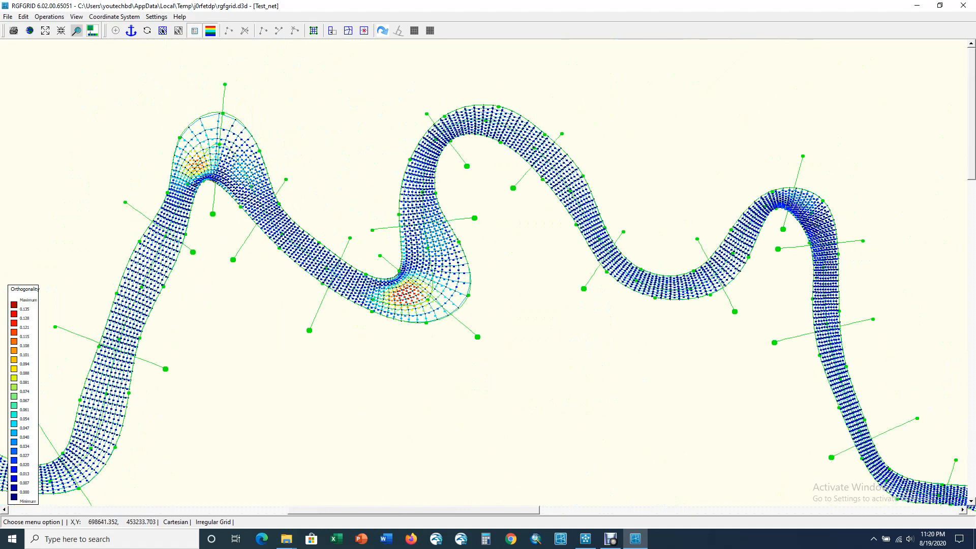
pyautogui.scroll(-3, 307, 211)
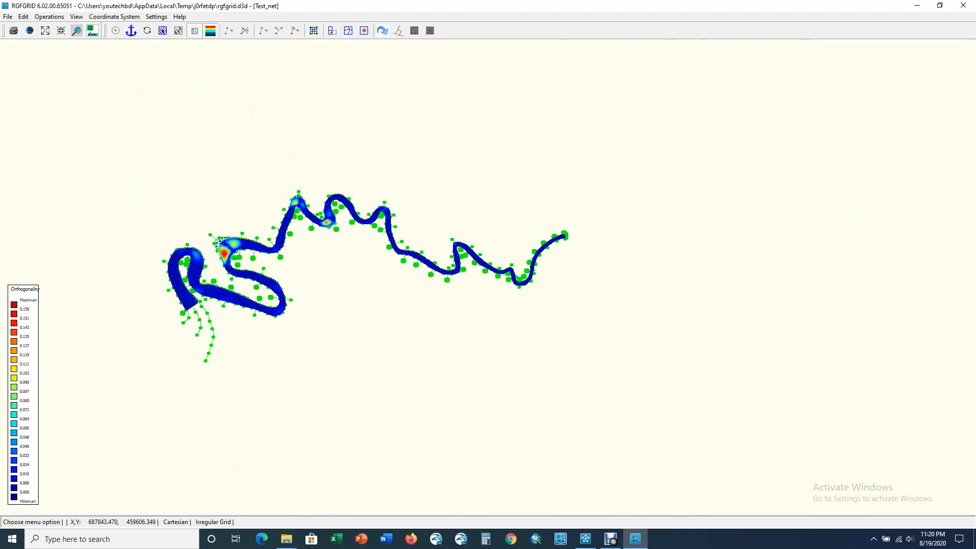
# - Run a third orthogonalisation pass on the irregular river grid
pyautogui.hotkey('alt', 'o')
pyautogui.press('Down')
pyautogui.press('Down')
pyautogui.press('Down')
pyautogui.press('Down')
pyautogui.press('Down')
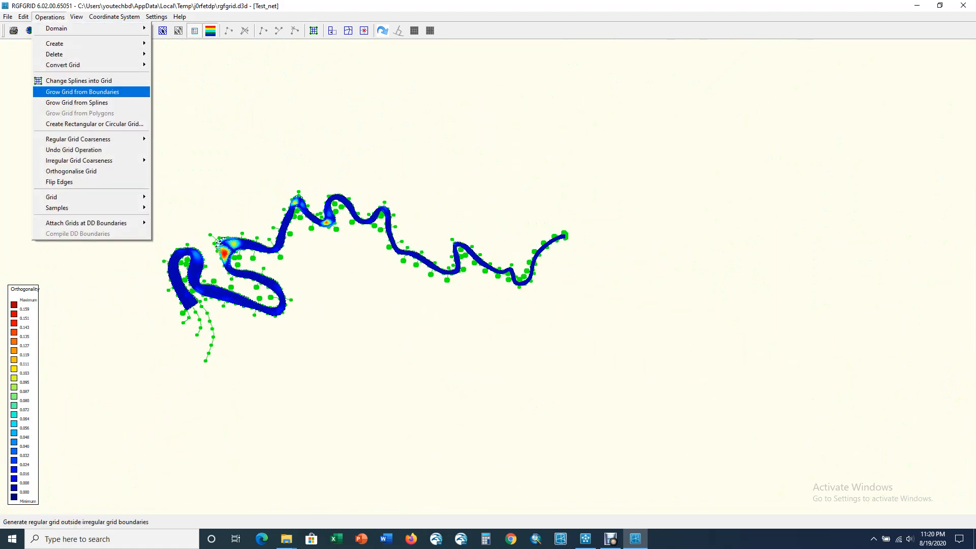
pyautogui.press('Down')
pyautogui.press('Down')
pyautogui.press('Down')
pyautogui.press('Down')
pyautogui.press('Down')
pyautogui.press('Down')
pyautogui.press('Down')
pyautogui.press('Return')
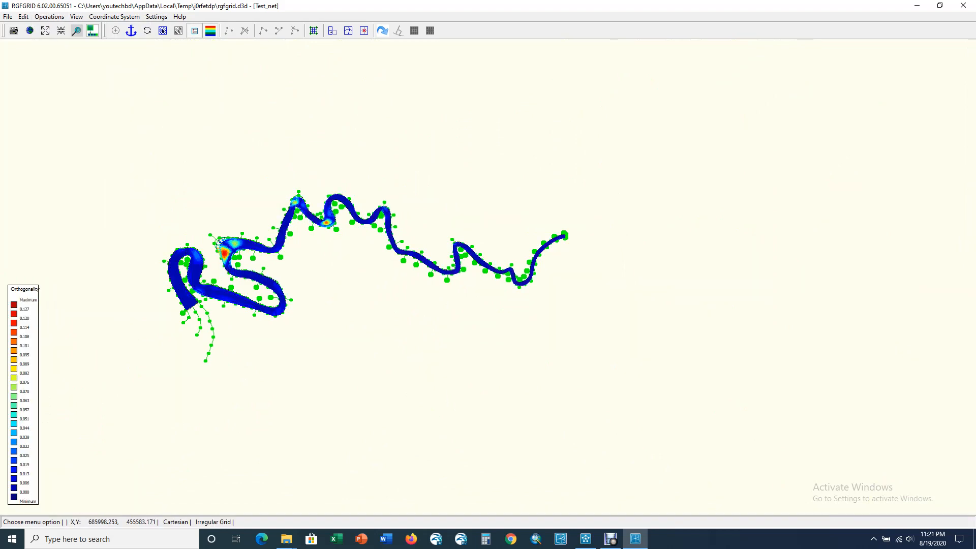
# - Orthogonalise the irregular river grid two more times
pyautogui.click(49, 17)
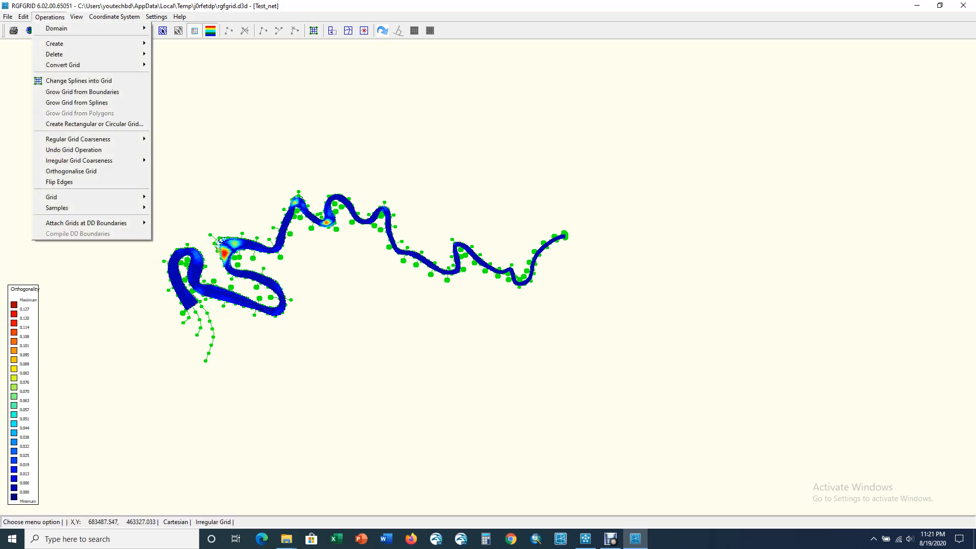
pyautogui.click(74, 170)
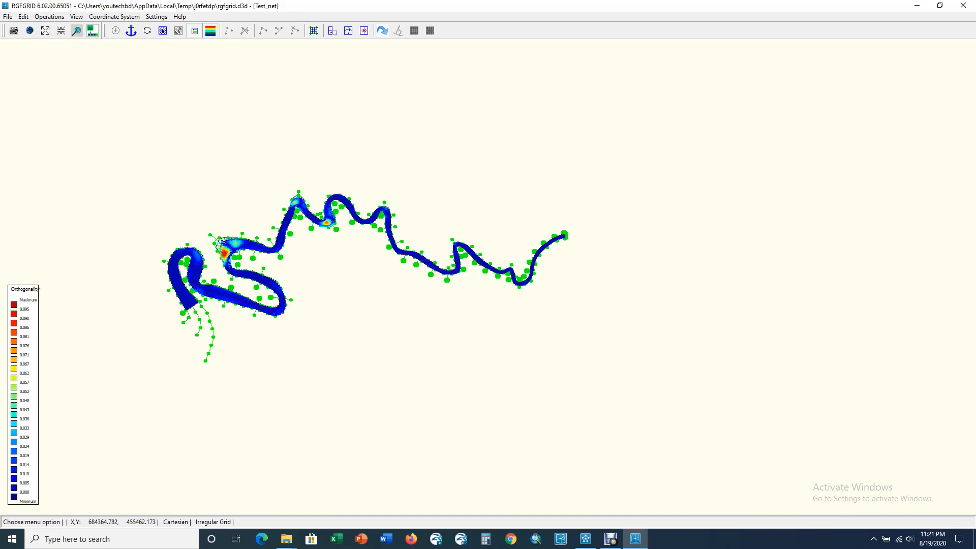
pyautogui.click(49, 17)
pyautogui.press('Down')
pyautogui.press('Down')
pyautogui.press('Down')
pyautogui.press('Return')
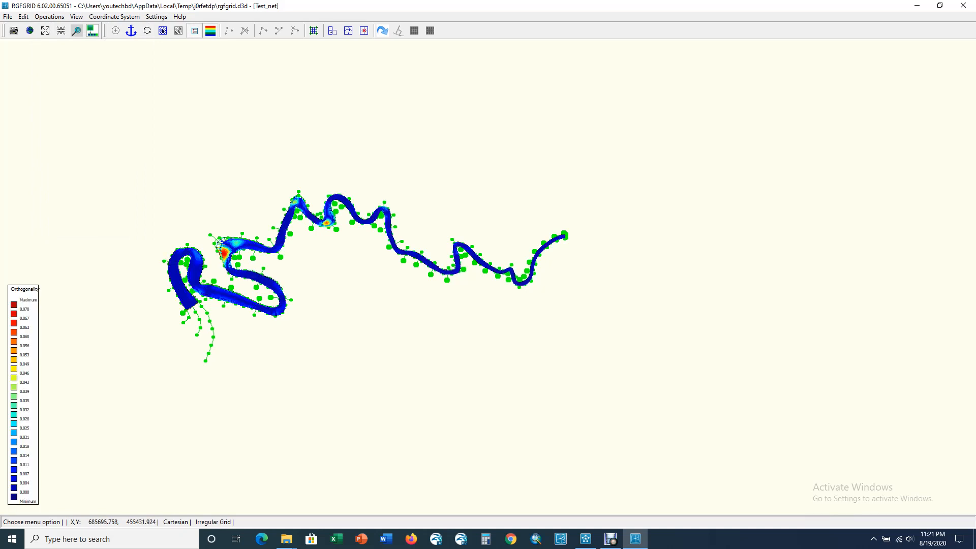
# - Examine the orthogonality at the wide western bend, across the whole river, and along the narrow eastern reach
pyautogui.scroll(17, 249, 264)
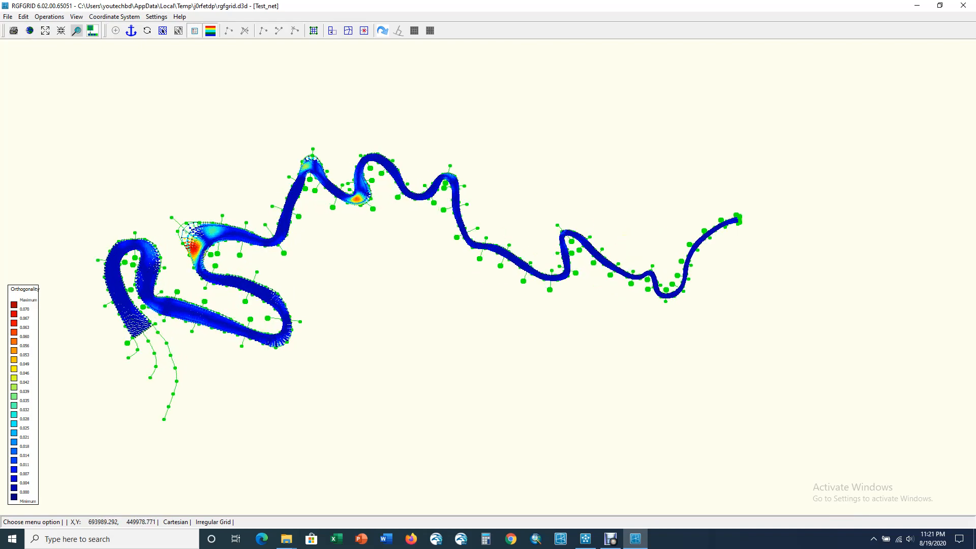
pyautogui.scroll(1, 206, 258)
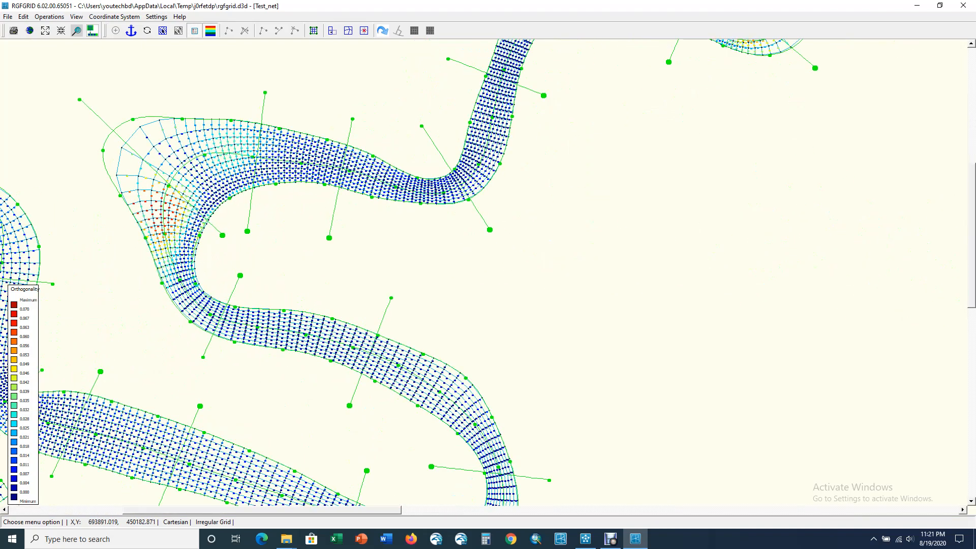
pyautogui.scroll(-10, 206, 258)
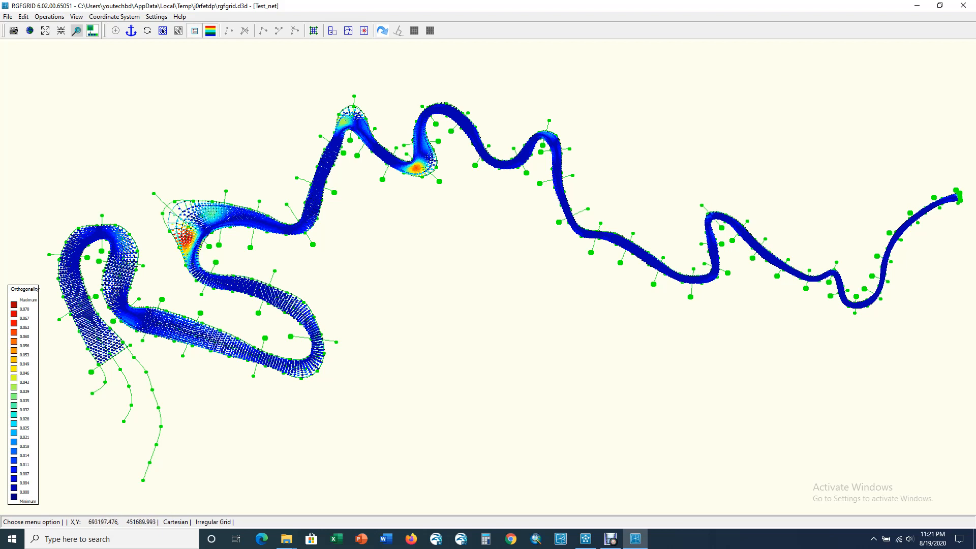
pyautogui.scroll(-2, 274, 183)
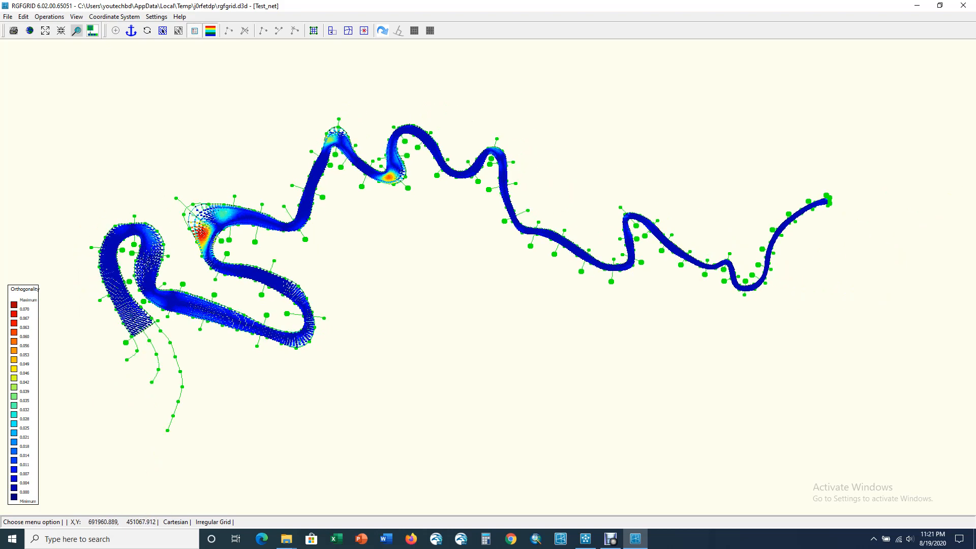
pyautogui.scroll(-3, 297, 186)
pyautogui.scroll(5, 628, 211)
pyautogui.scroll(2, 633, 213)
pyautogui.scroll(3, 740, 235)
# - Export the orthogonalised river grid as a UGRID file named Test_net into the office\Training Model\Tutorial\Grid folder on drive E
pyautogui.click(8, 17)
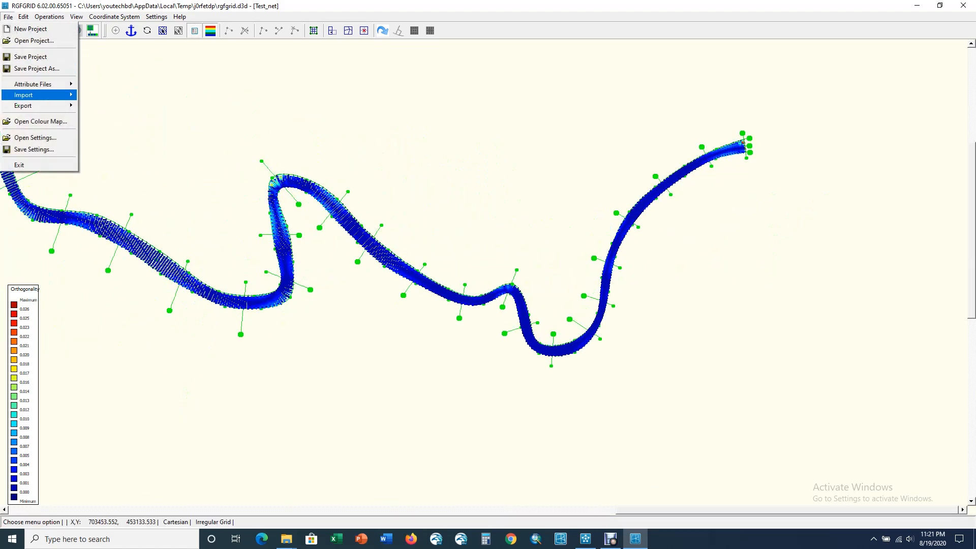
pyautogui.moveTo(39, 105)
pyautogui.click(119, 117)
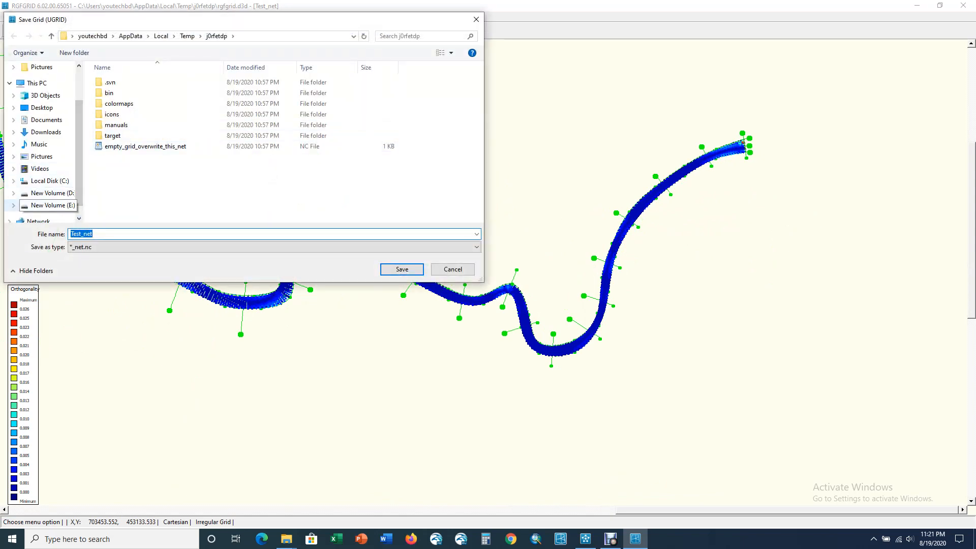
pyautogui.click(48, 205)
pyautogui.doubleClick(109, 103)
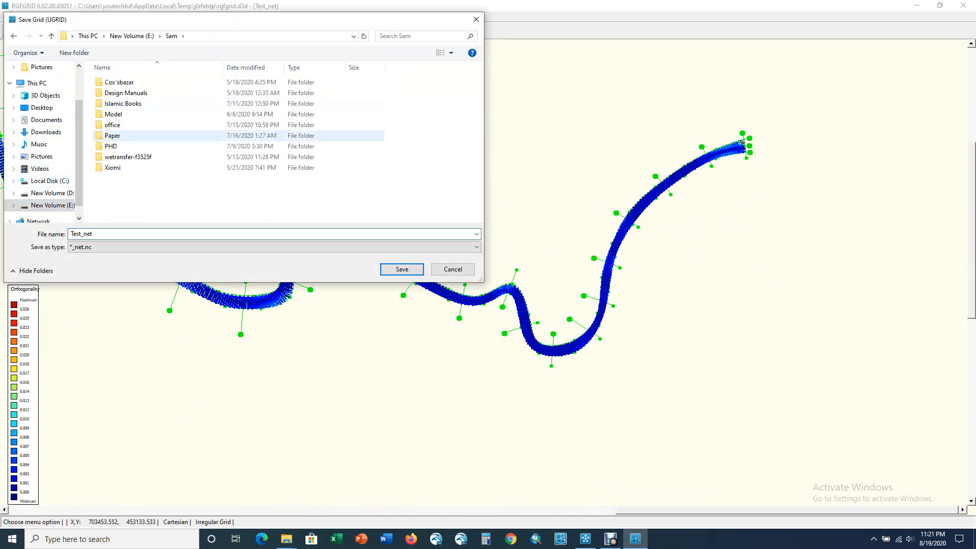
pyautogui.doubleClick(112, 124)
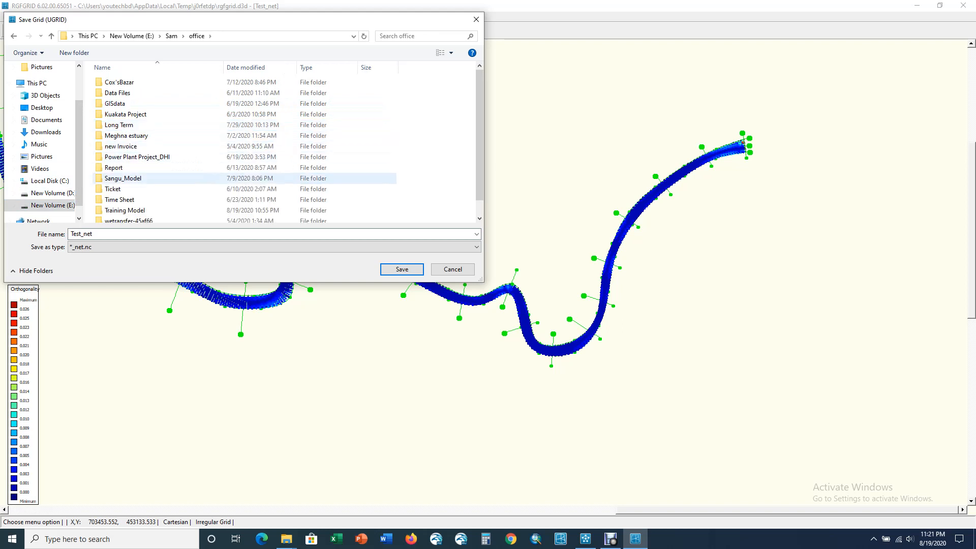
pyautogui.scroll(-1, 120, 201)
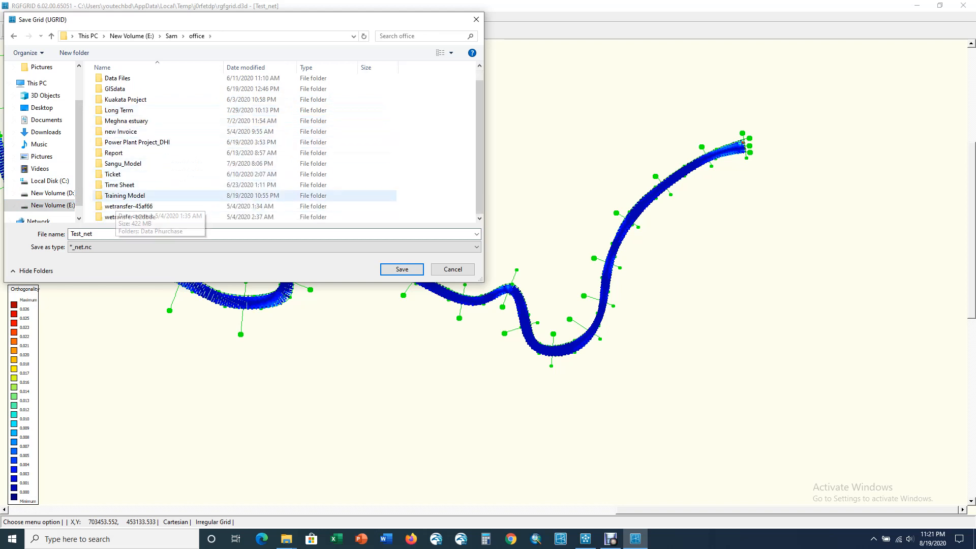
pyautogui.doubleClick(119, 200)
pyautogui.doubleClick(115, 93)
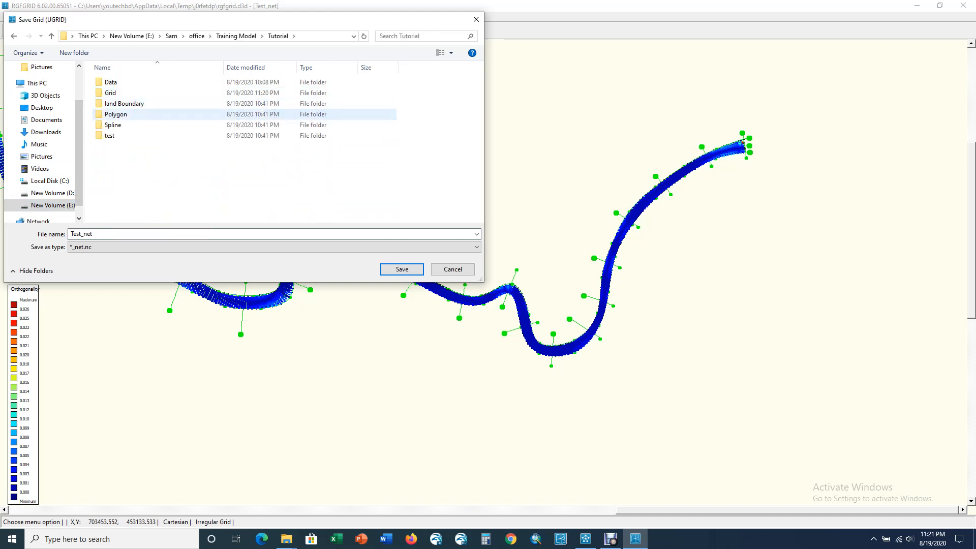
pyautogui.doubleClick(110, 92)
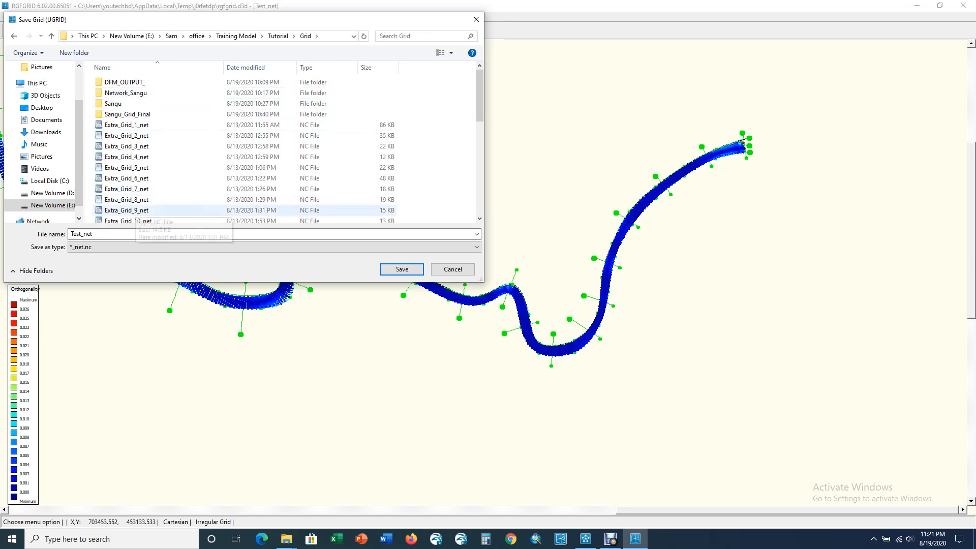
pyautogui.click(402, 269)
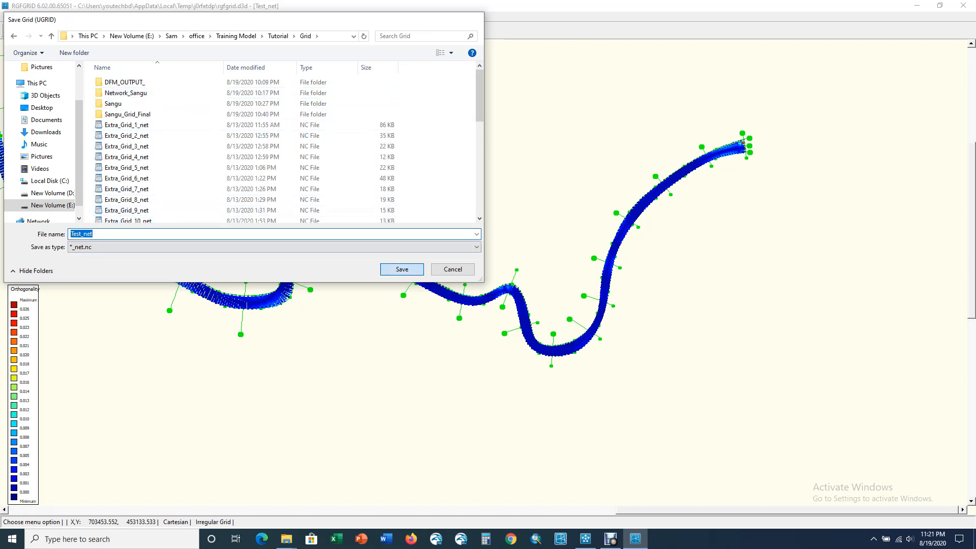
# - Save the grid project and close the grid editor to return to the FlowFM model in Delft3D FM Suite
pyautogui.scroll(-13, 612, 204)
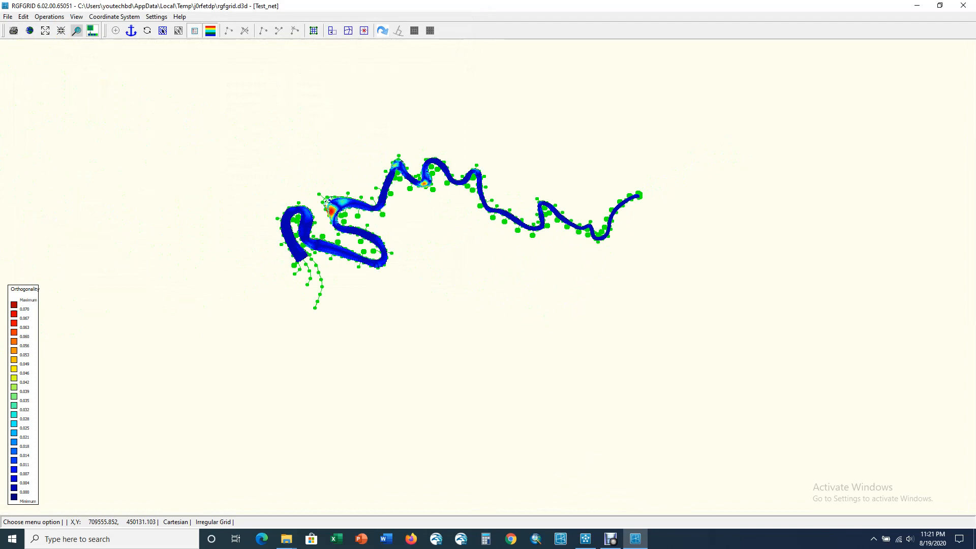
pyautogui.scroll(3, 536, 209)
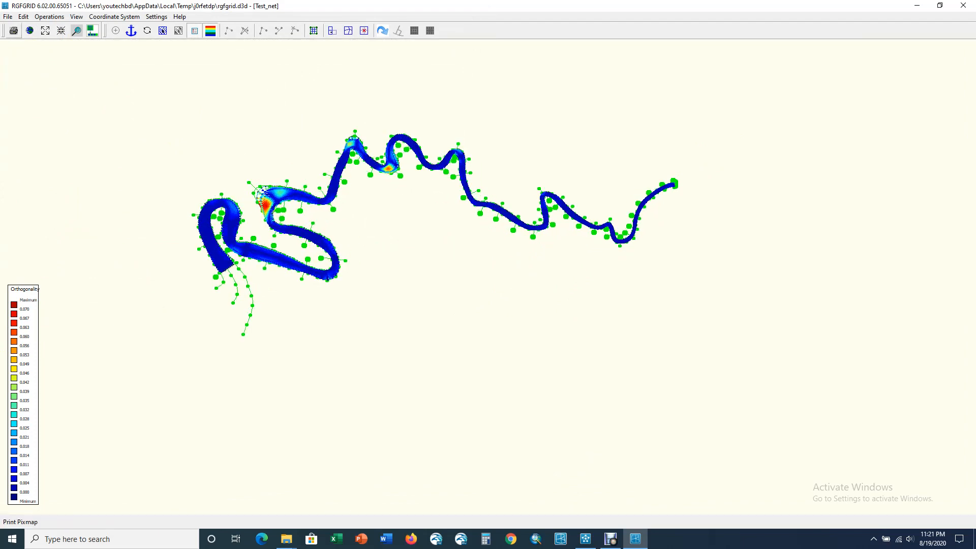
pyautogui.click(8, 17)
pyautogui.click(30, 56)
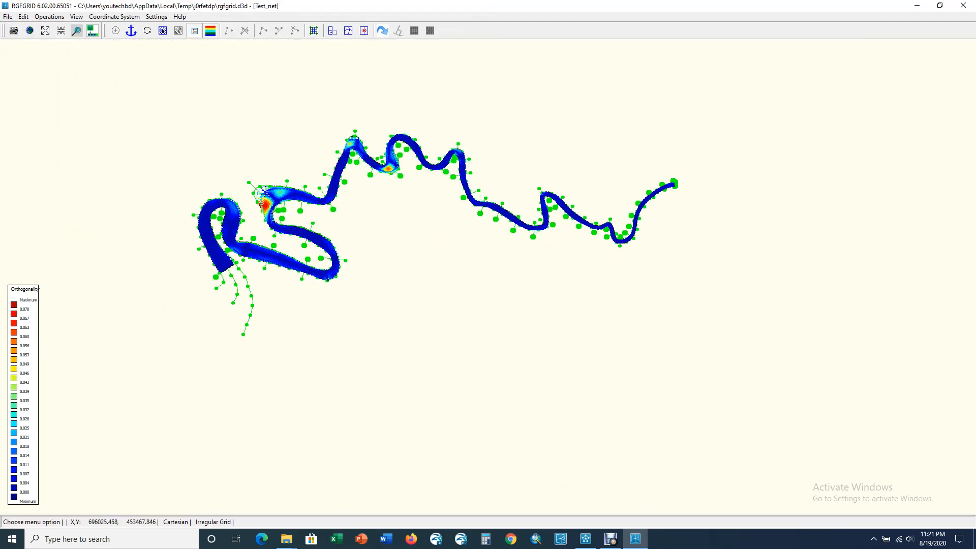
pyautogui.click(963, 5)
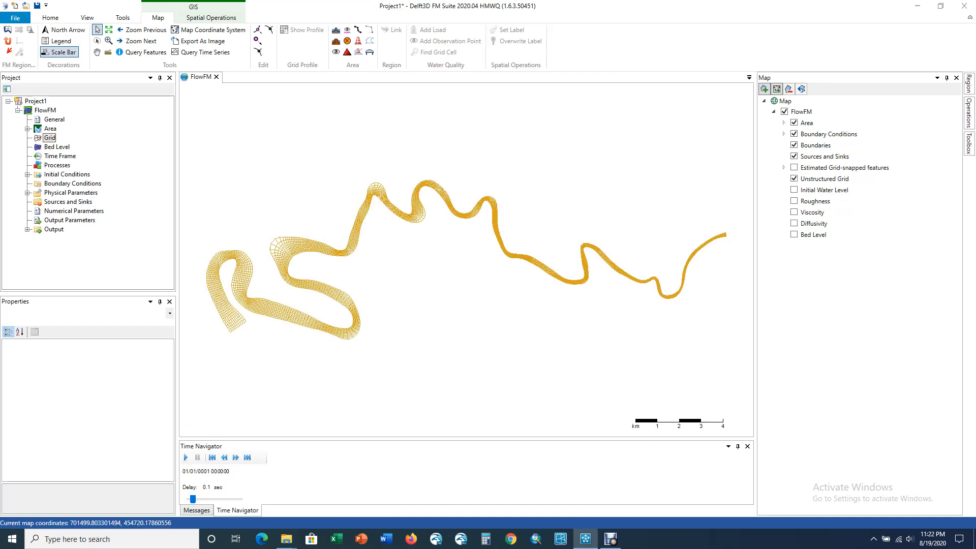
# - Examine the imported unstructured grid on the FlowFM map, from the narrow eastern reach to the whole river
pyautogui.scroll(3, 714, 263)
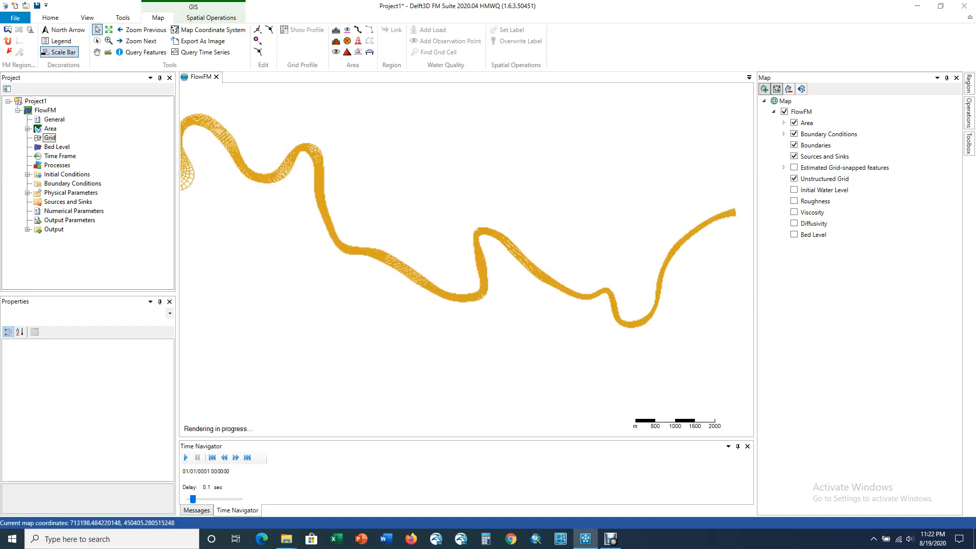
pyautogui.scroll(3, 633, 214)
pyautogui.scroll(-5, 632, 214)
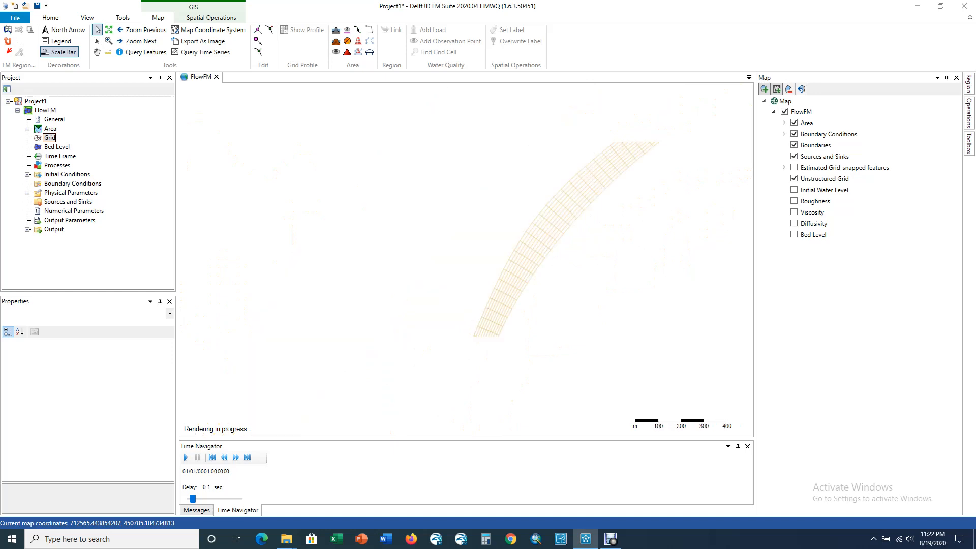
pyautogui.scroll(-3, 631, 214)
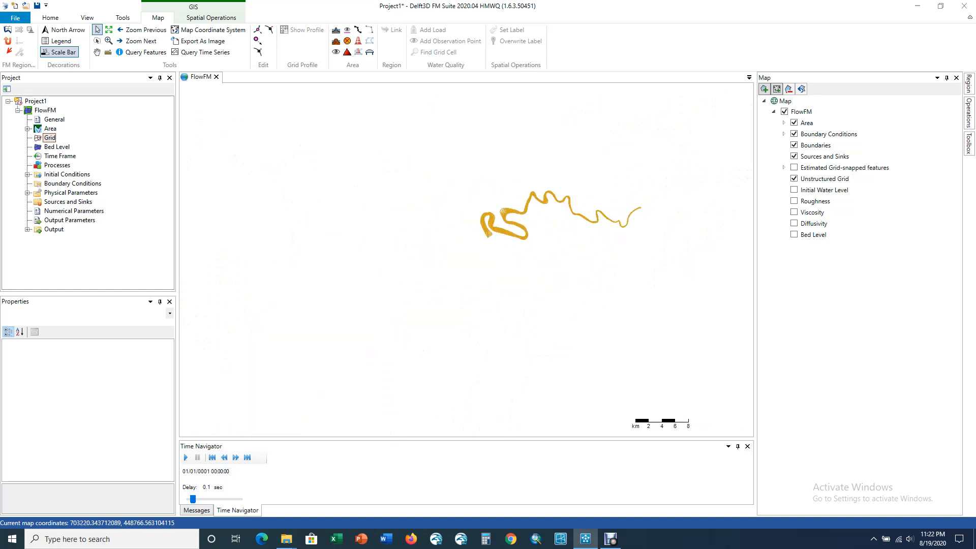
pyautogui.scroll(1, 571, 226)
pyautogui.scroll(1, 603, 199)
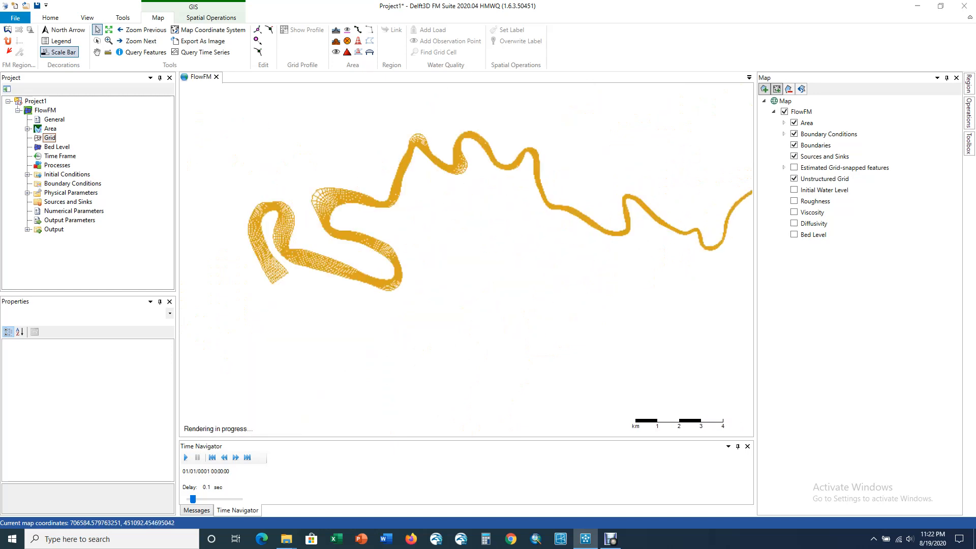
pyautogui.scroll(-1, 354, 188)
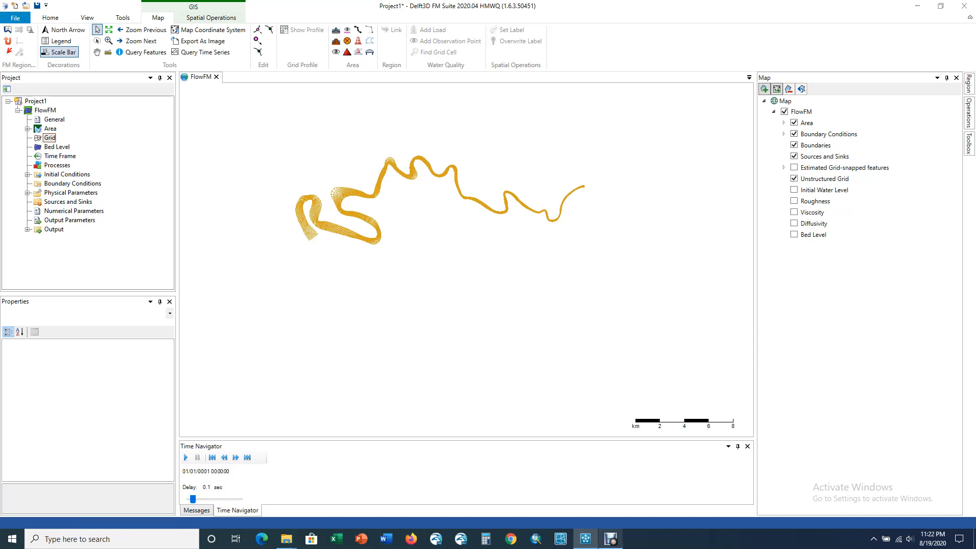
pyautogui.moveTo(610, 539)
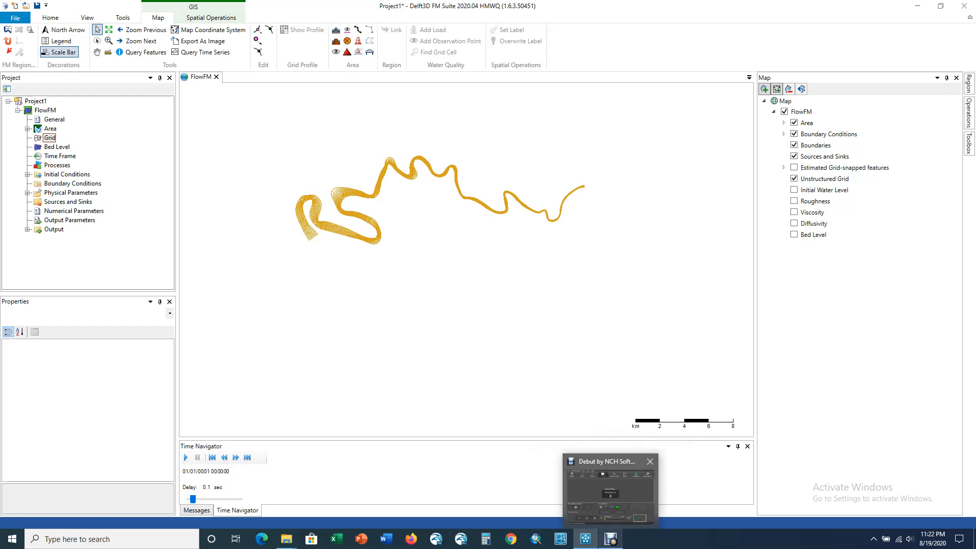